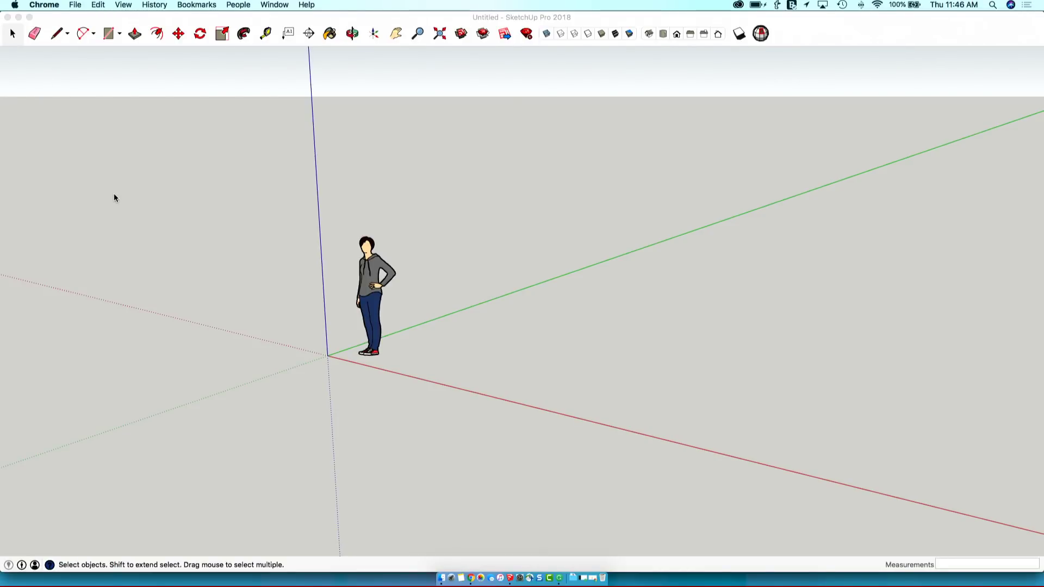
Switch to SketchUp and open the Add Location map for the untitled model
click(84, 22)
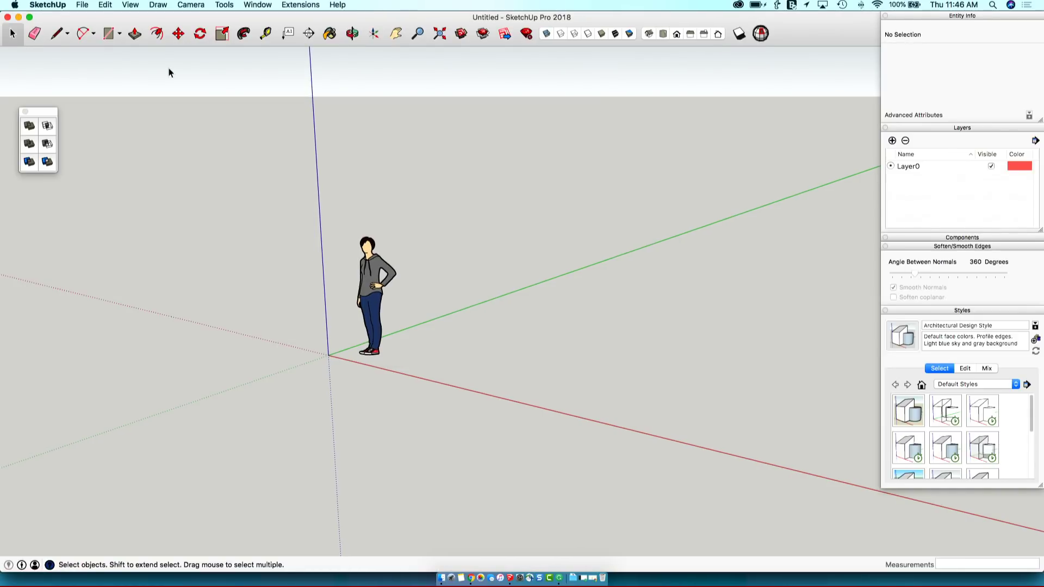
middle_drag(169, 68, 212, 79)
click(82, 5)
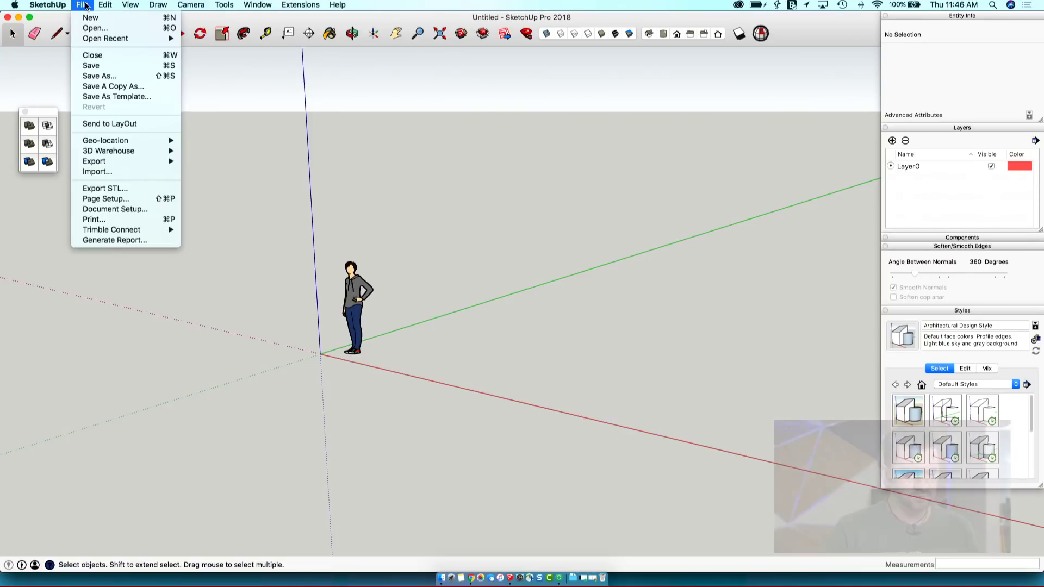
mouse_move(125, 140)
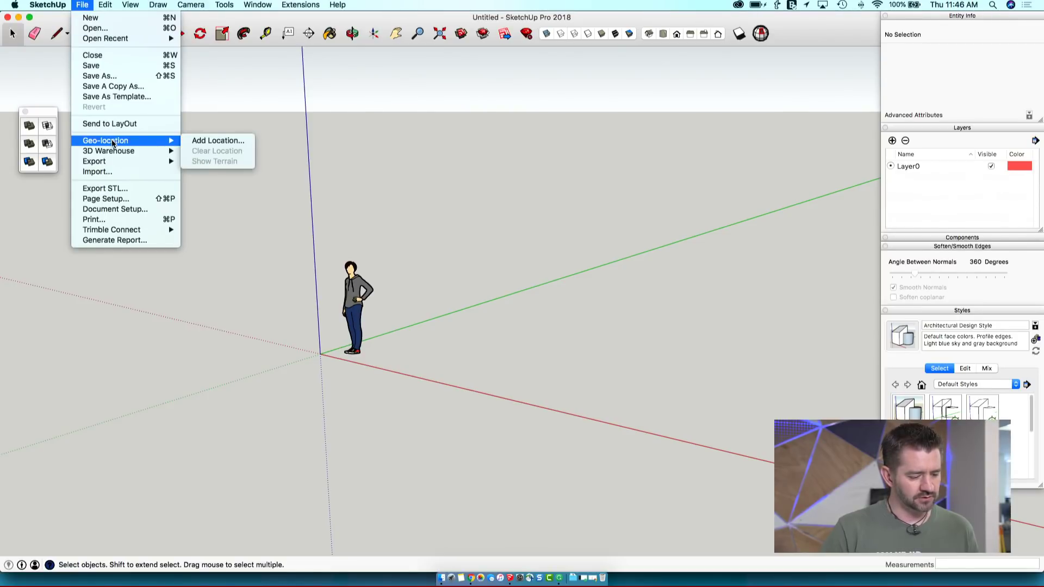
click(212, 141)
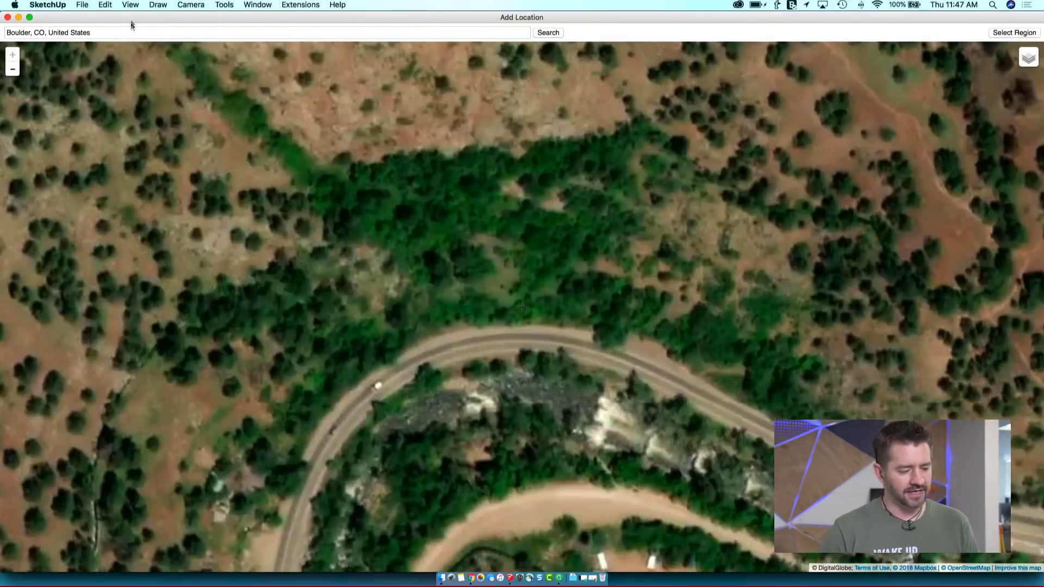
Frame the Boulder, CO location map closely on the wooded hillside just above the Boulder Canyon Dr road bend
click(118, 32)
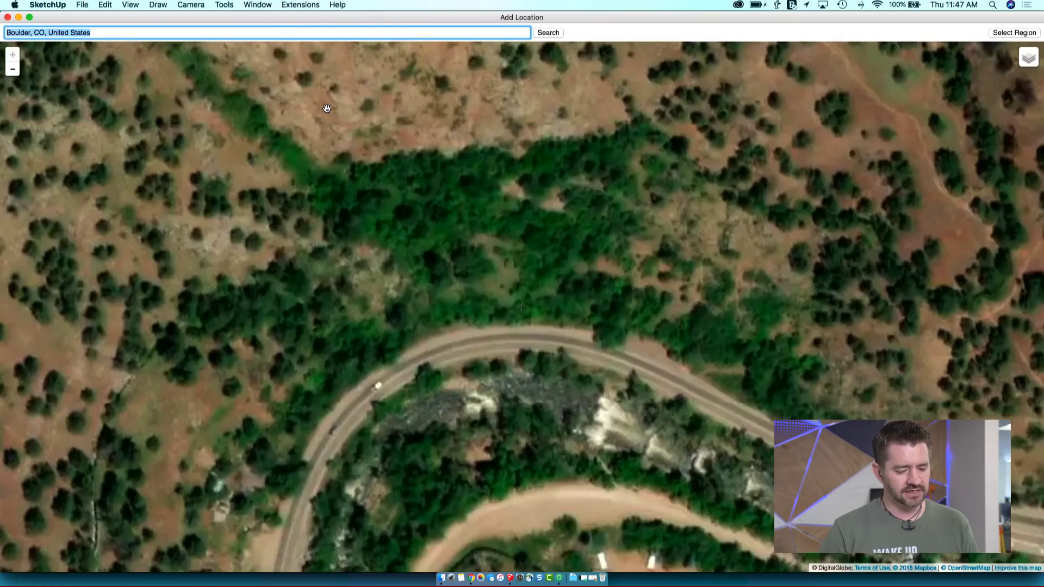
click(630, 354)
scroll(400, 233, down, 5)
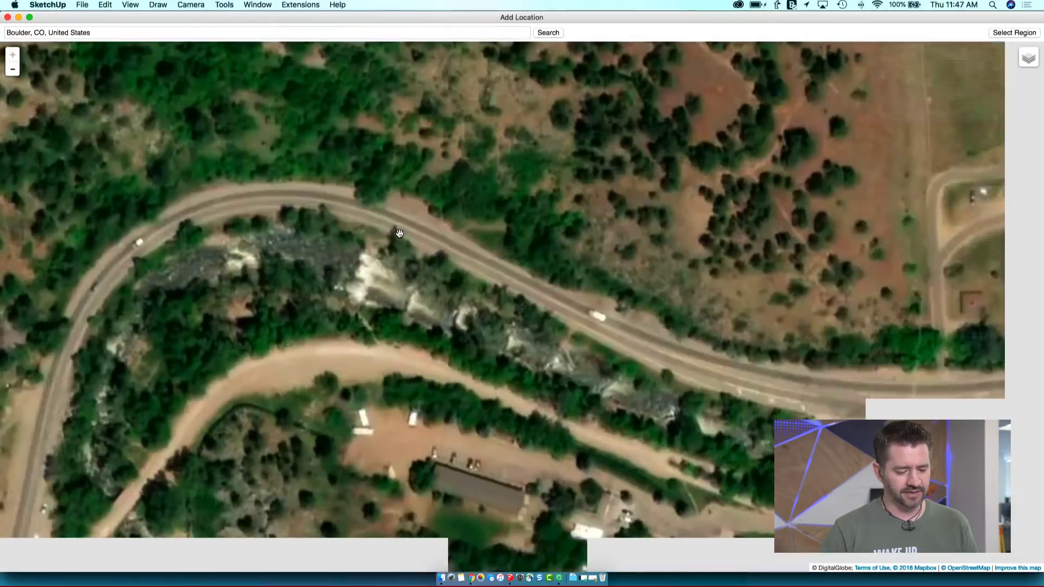
scroll(400, 233, down, 2)
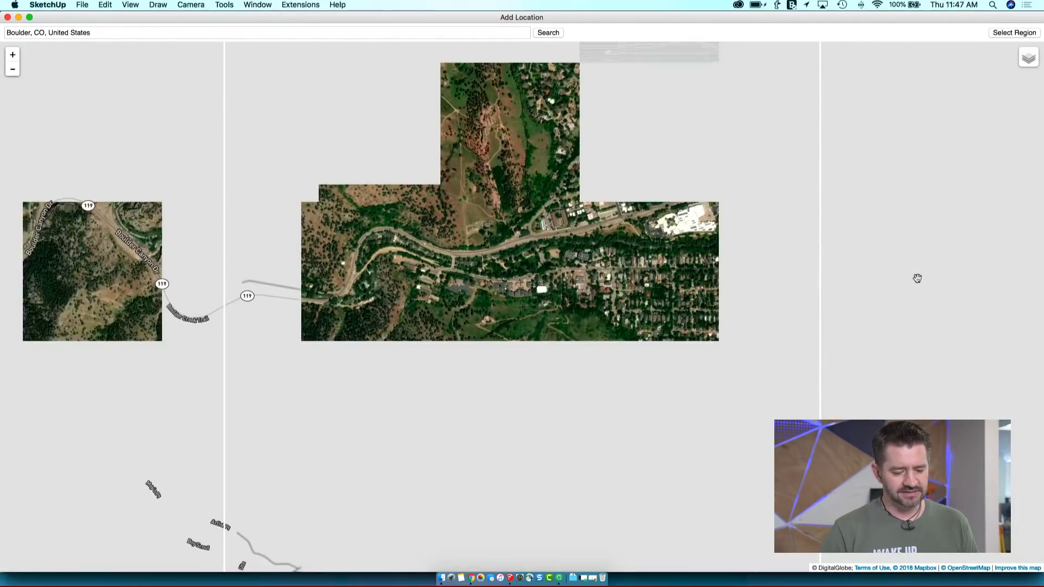
drag(915, 277, 880, 380)
scroll(979, 327, up, 2)
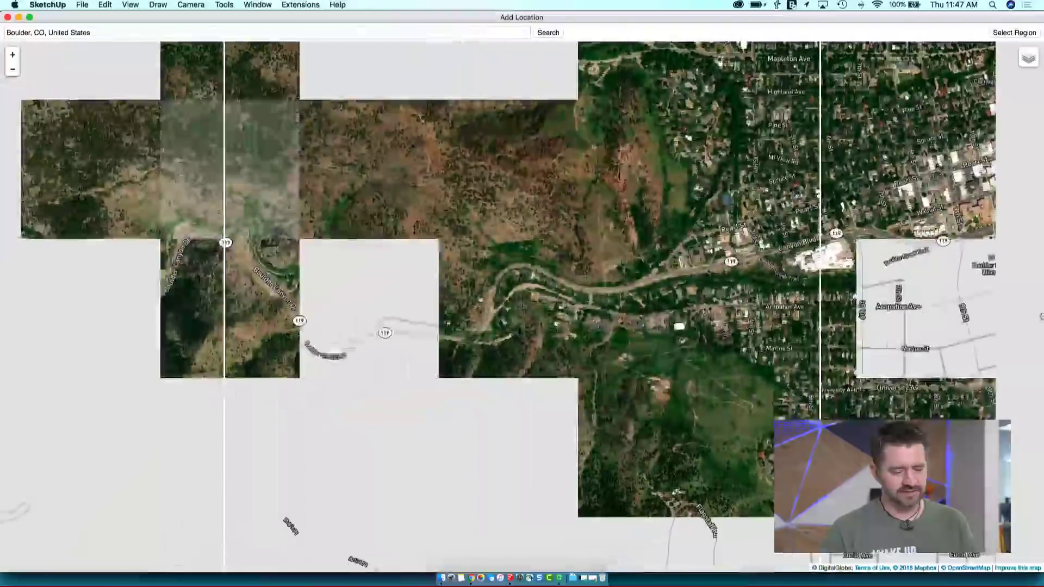
drag(981, 299, 990, 326)
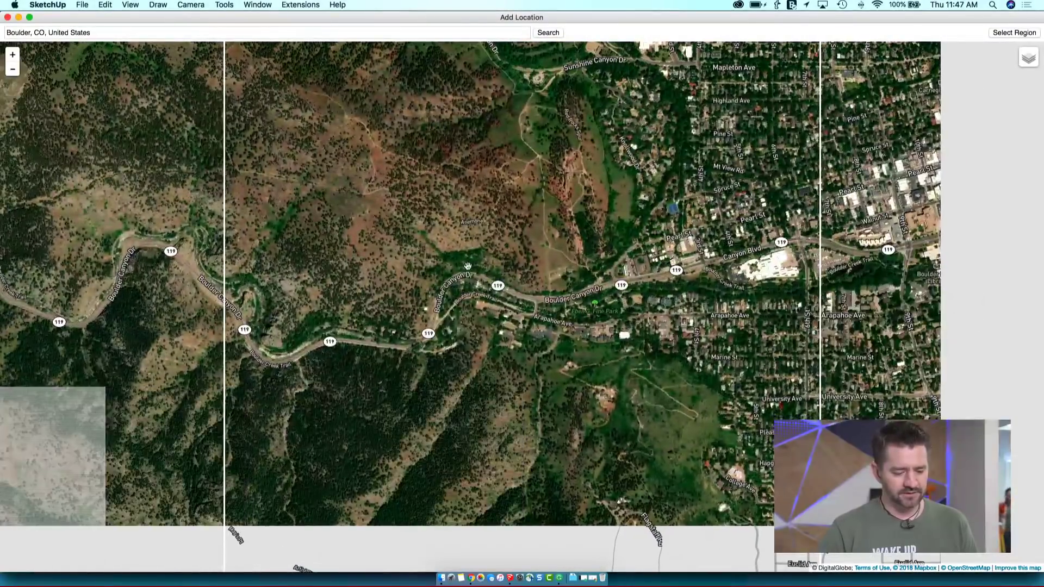
scroll(458, 271, up, 5)
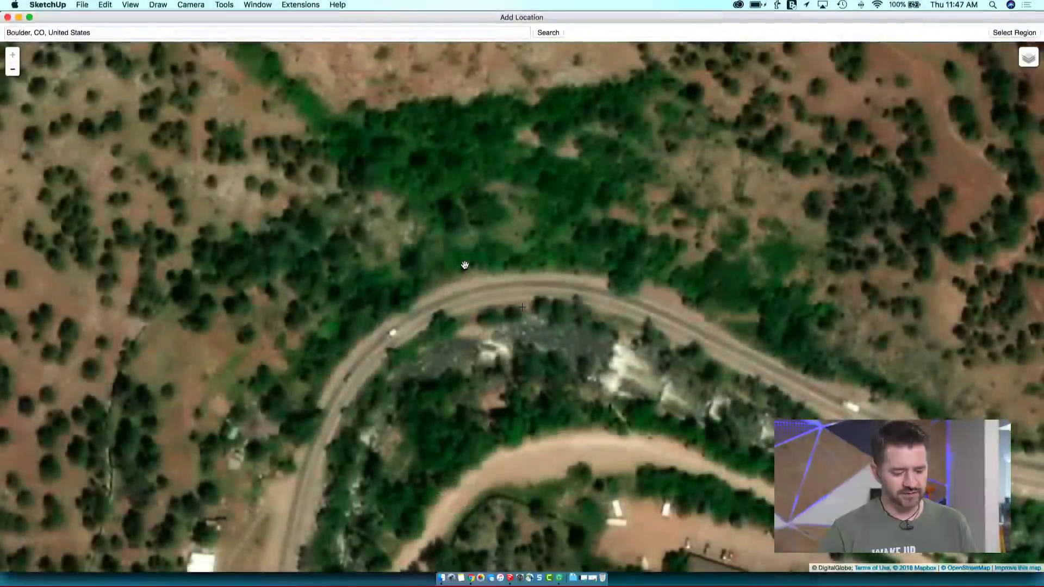
drag(517, 267, 542, 371)
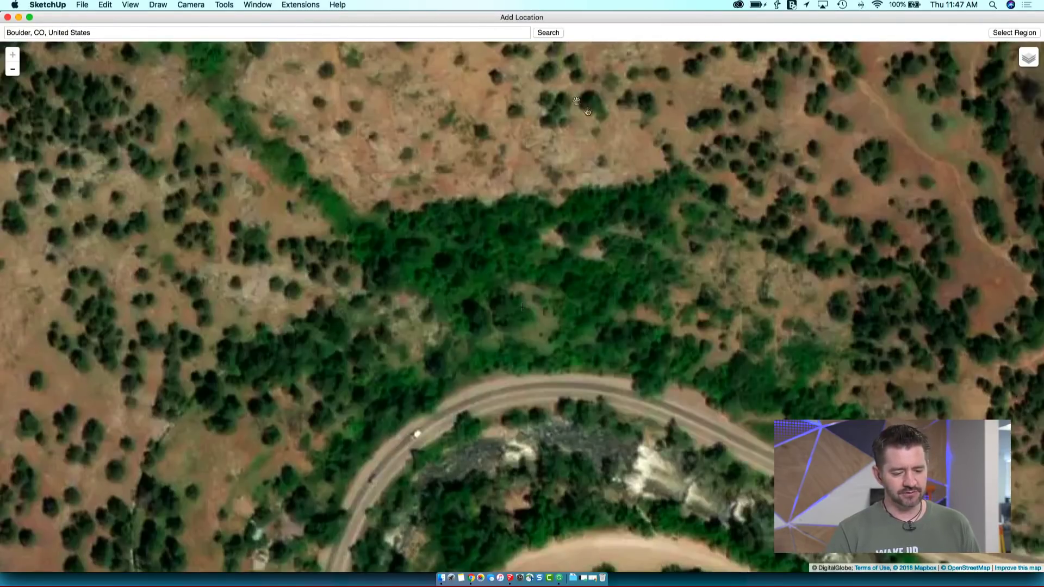
Select a wide region covering the hillside, road bend and creek, and import it as the model's geo-location
click(1013, 34)
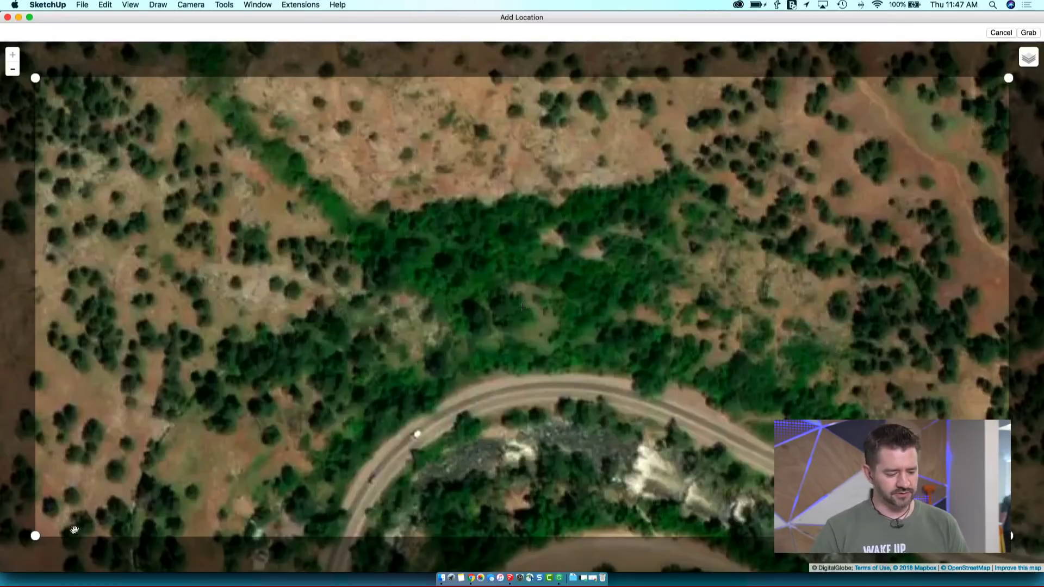
drag(35, 534, 152, 534)
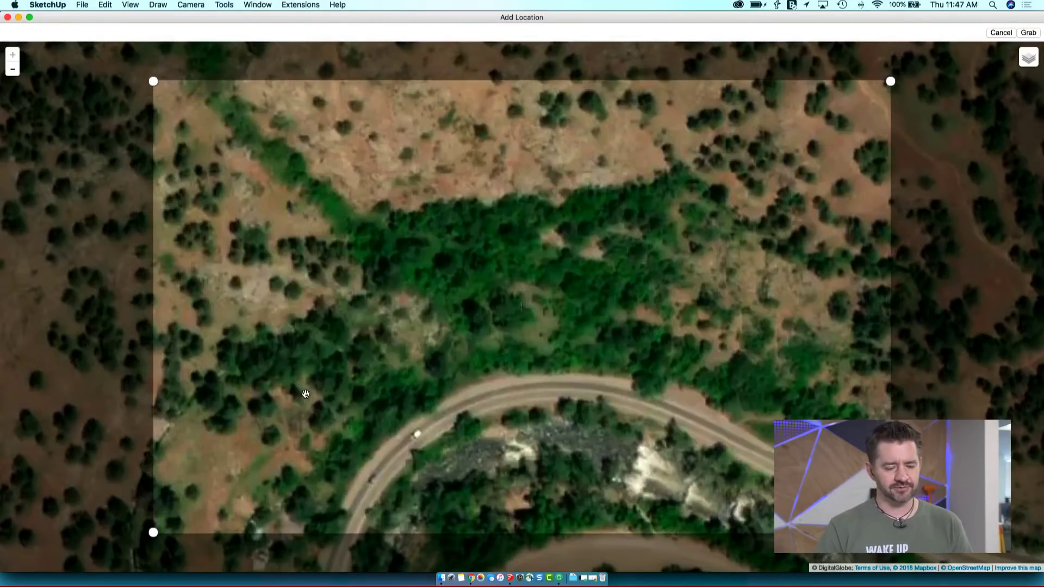
scroll(306, 392, down, 2)
scroll(353, 381, up, 2)
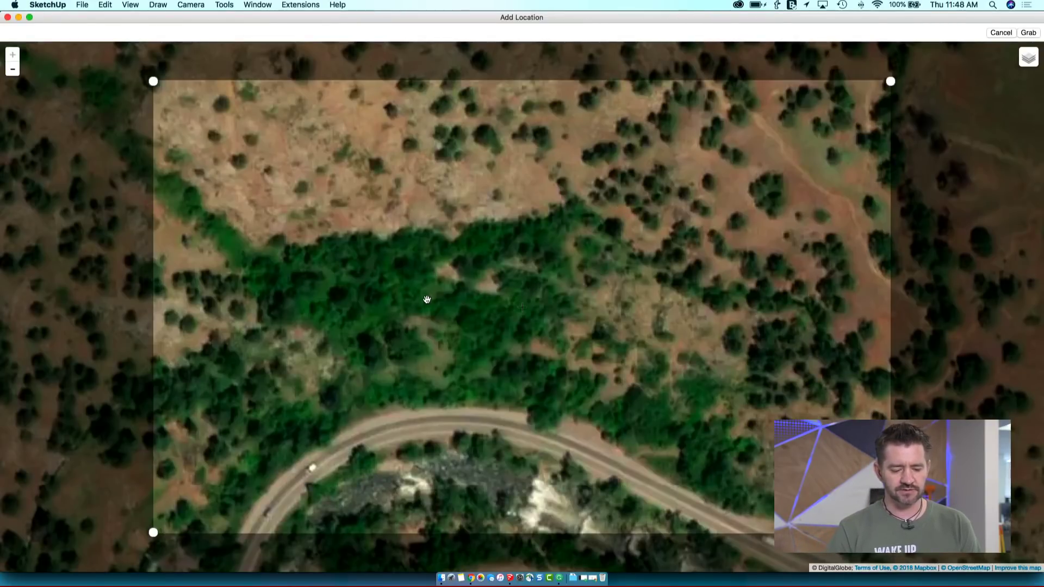
drag(424, 320, 479, 304)
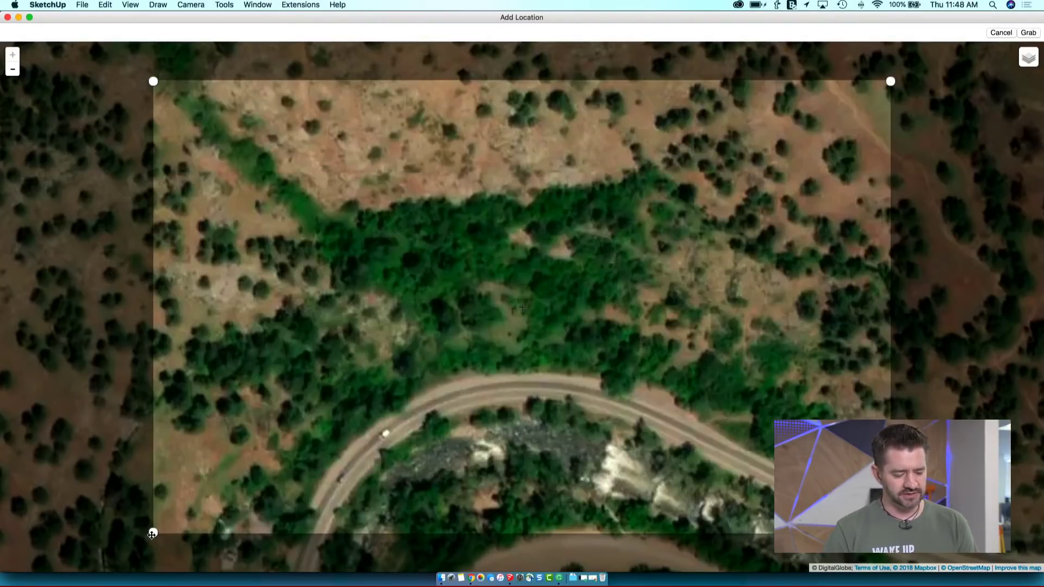
drag(153, 532, 4, 566)
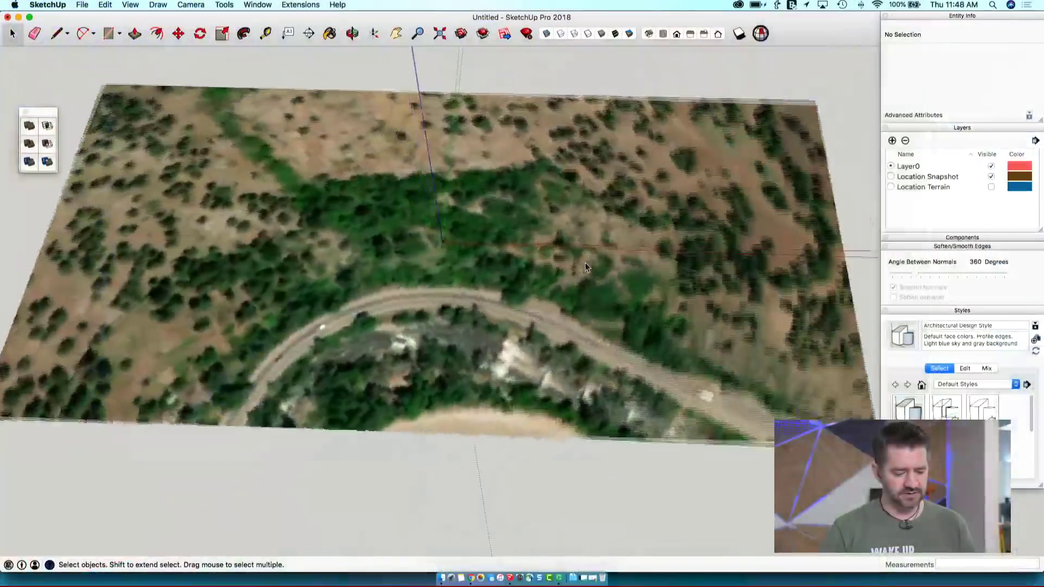
Examine the imported imagery's detail around the white car on the road bend
scroll(585, 262, up, 5)
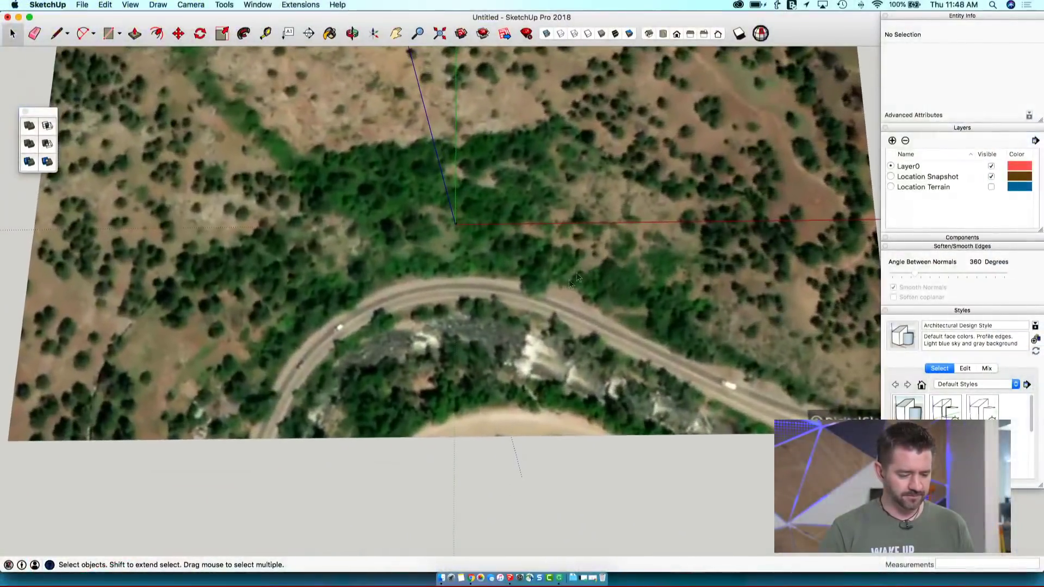
scroll(520, 320, up, 5)
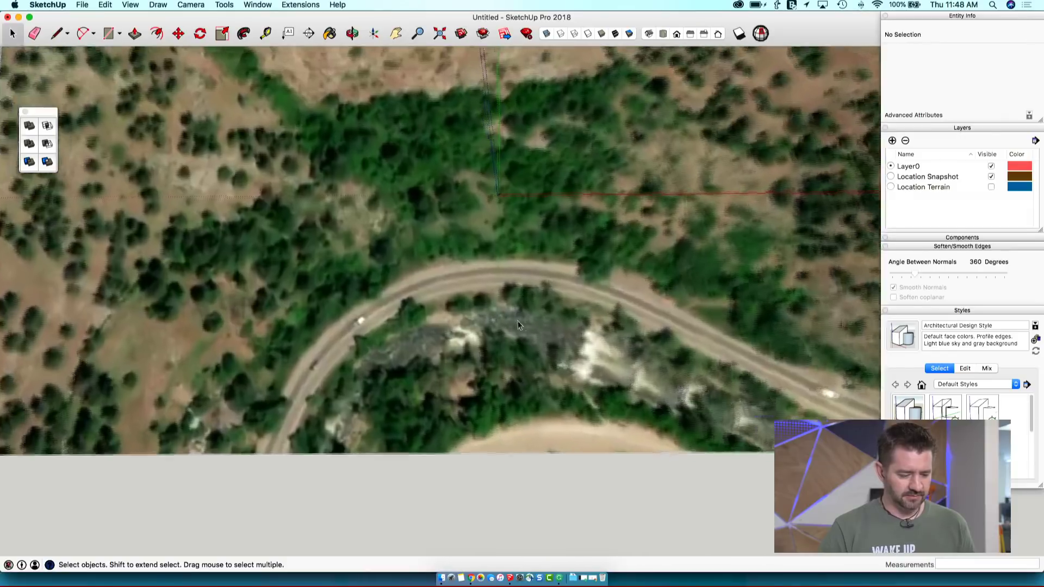
scroll(518, 325, up, 8)
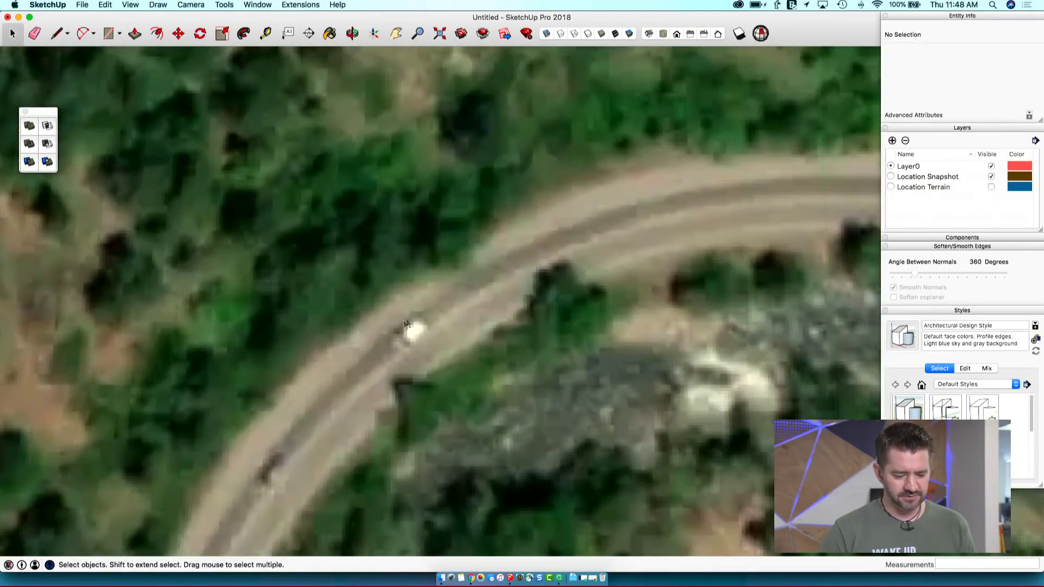
scroll(409, 339, up, 2)
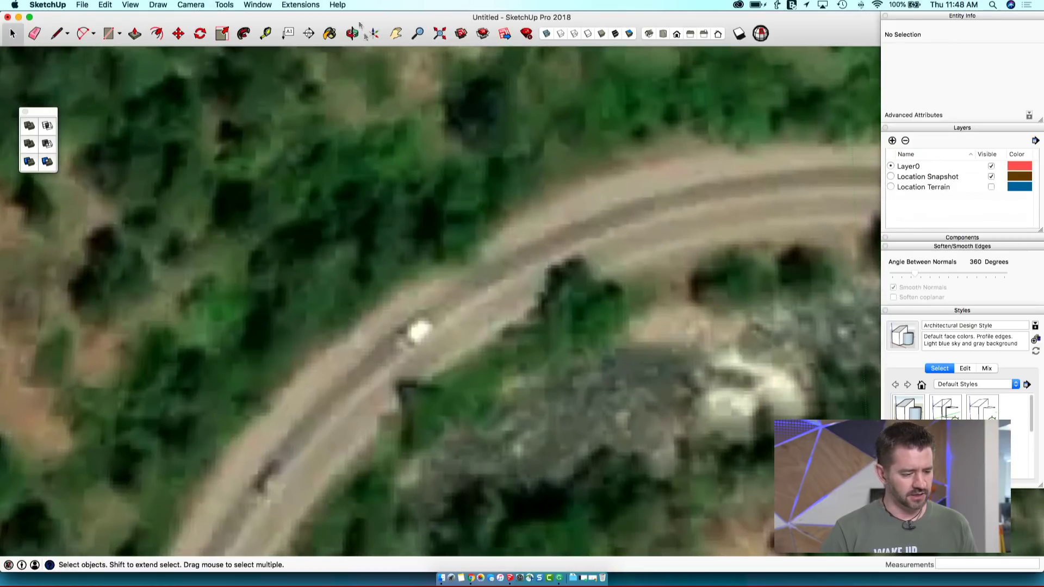
Switch to the "big terrain" model and turn off its terrain display to show the flat location snapshot
click(88, 7)
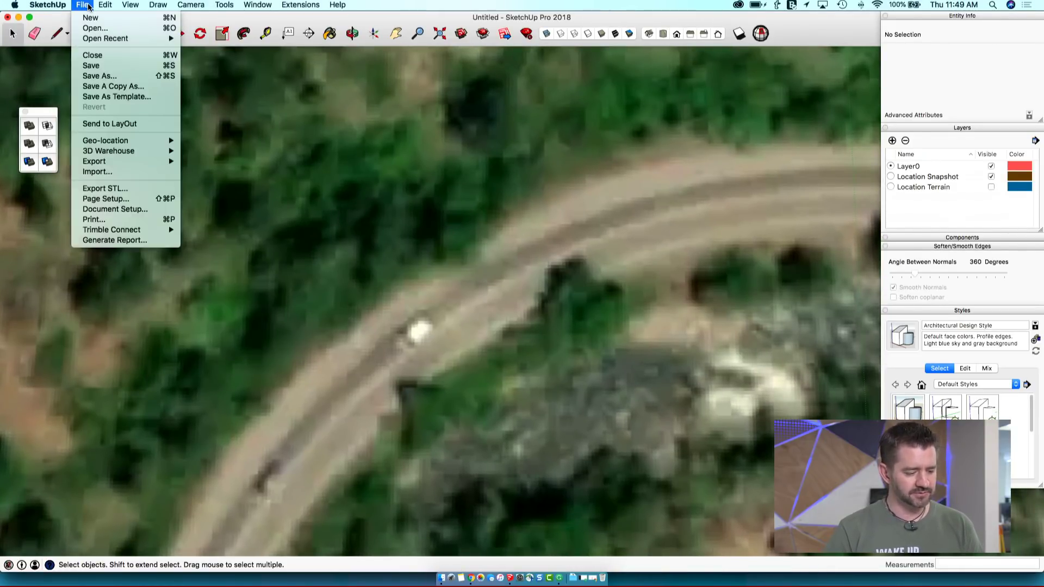
mouse_move(257, 5)
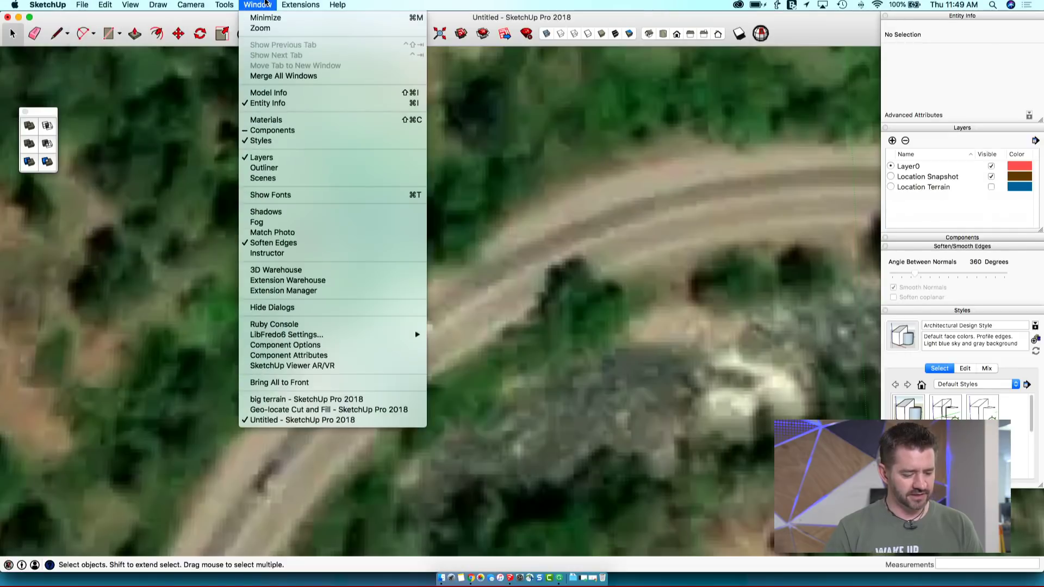
click(291, 401)
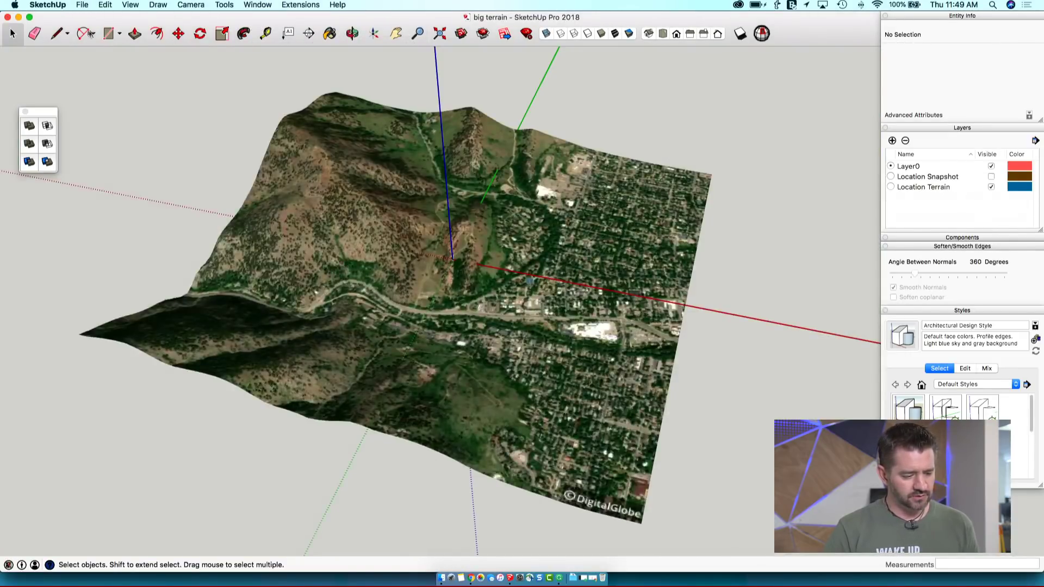
click(82, 4)
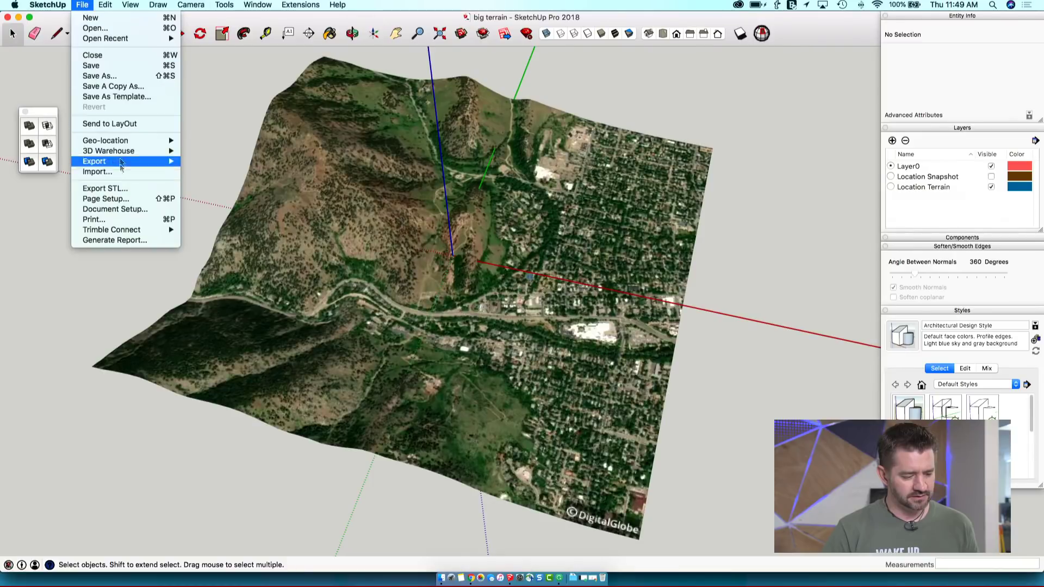
mouse_move(122, 140)
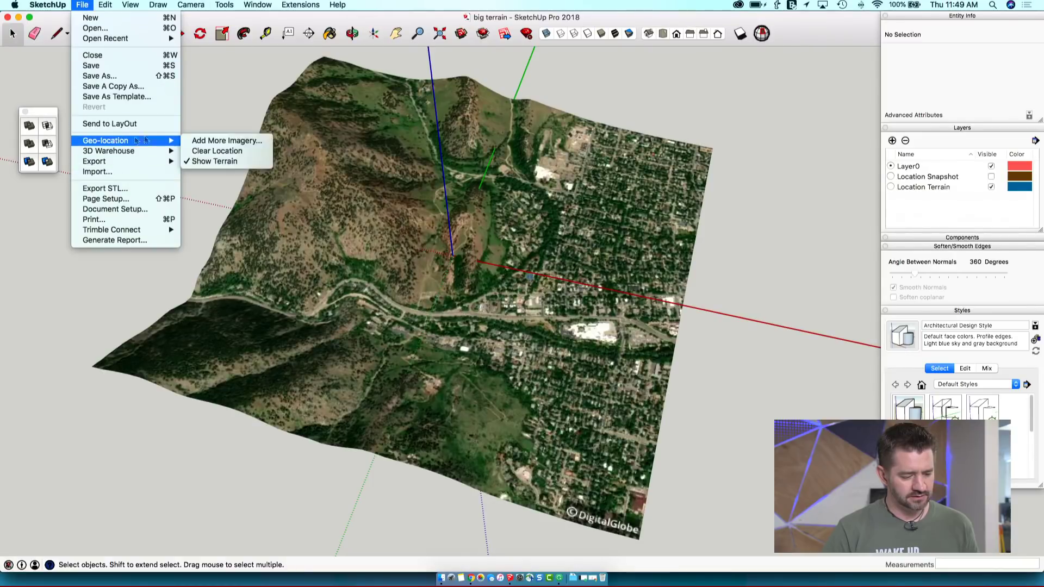
click(213, 161)
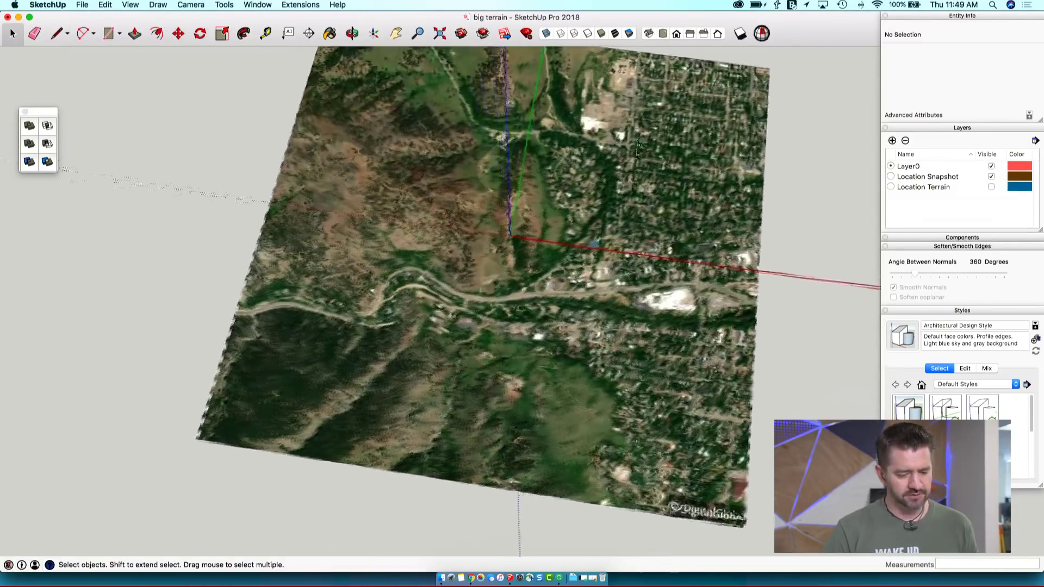
Inspect the large snapshot's image resolution close up at the same road bend
middle_drag(637, 147, 495, 162)
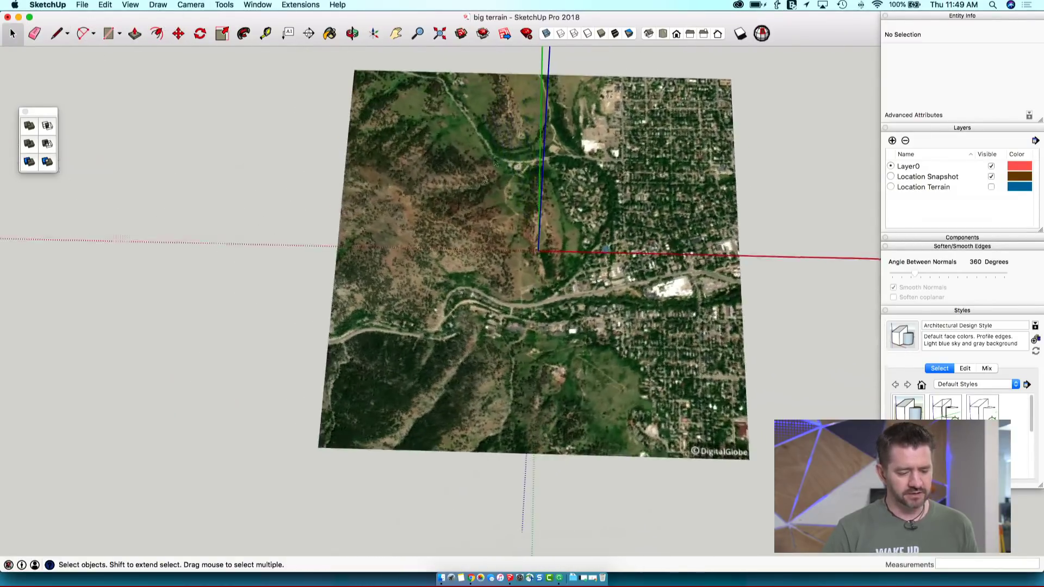
scroll(432, 313, up, 10)
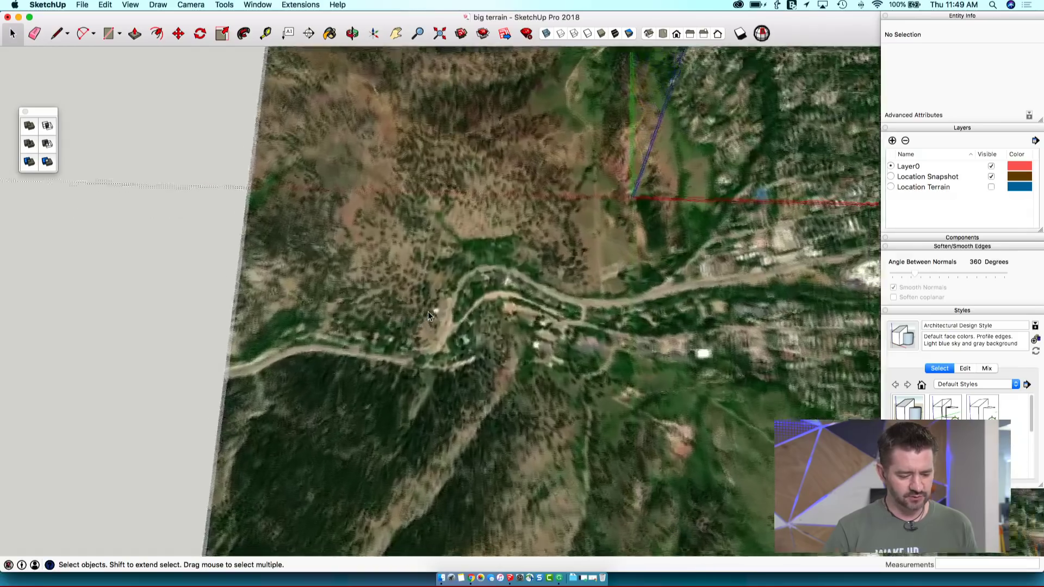
scroll(430, 311, up, 10)
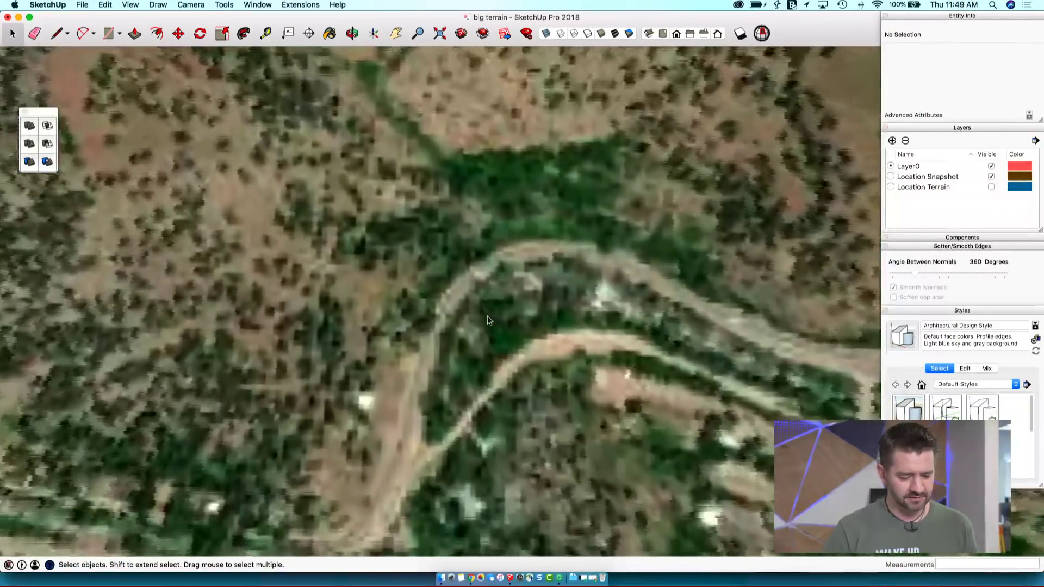
scroll(487, 318, up, 10)
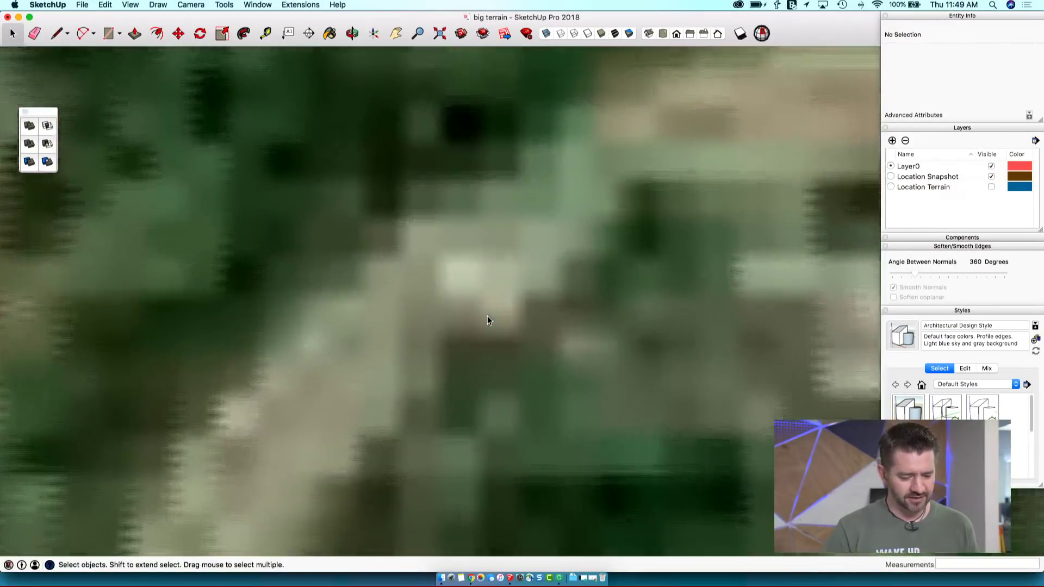
scroll(459, 293, up, 3)
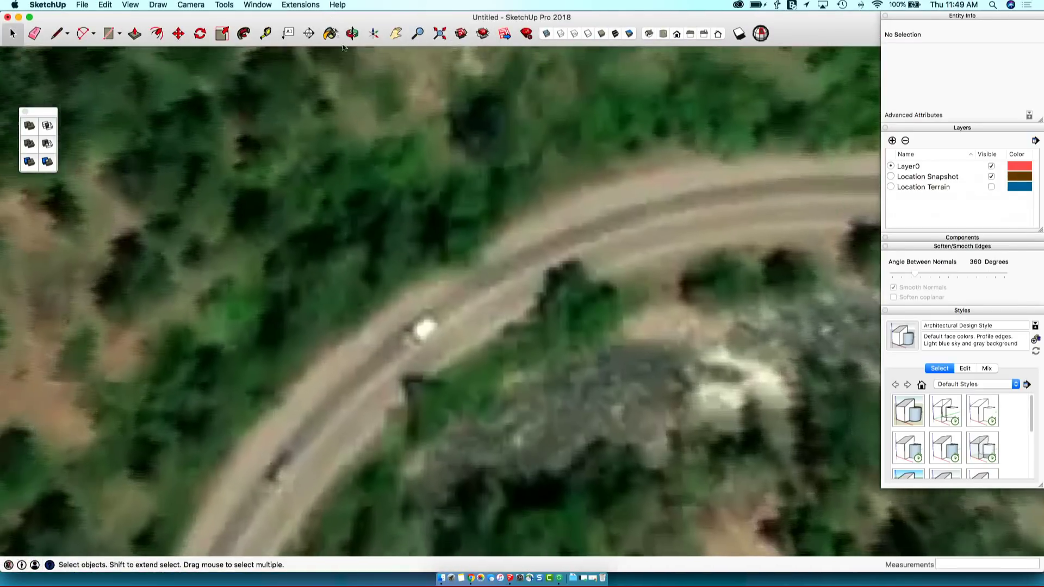
Return to the untitled model and show its 3D terrain in place of the flat location snapshot
scroll(380, 144, down, 10)
mouse_move(392, 149)
middle_down()
mouse_move(360, 161)
mouse_move(303, 143)
middle_up()
click(83, 7)
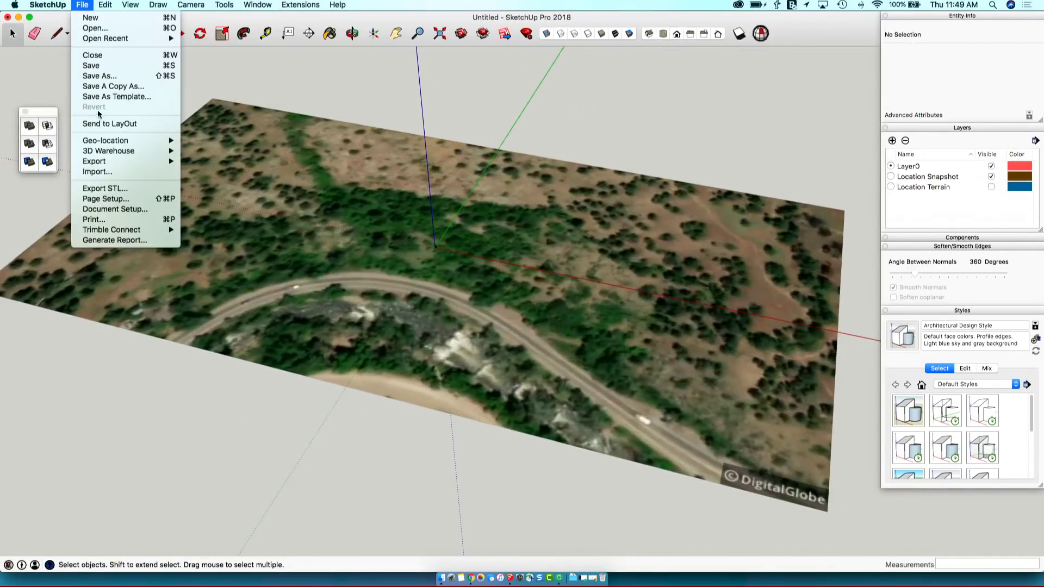
mouse_move(100, 141)
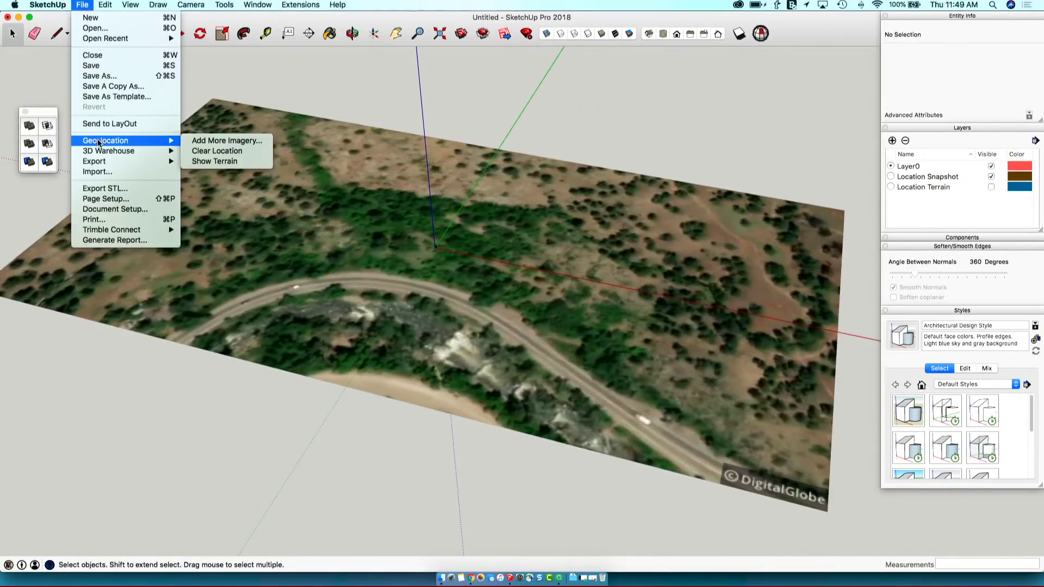
click(248, 162)
middle_drag(625, 282, 625, 223)
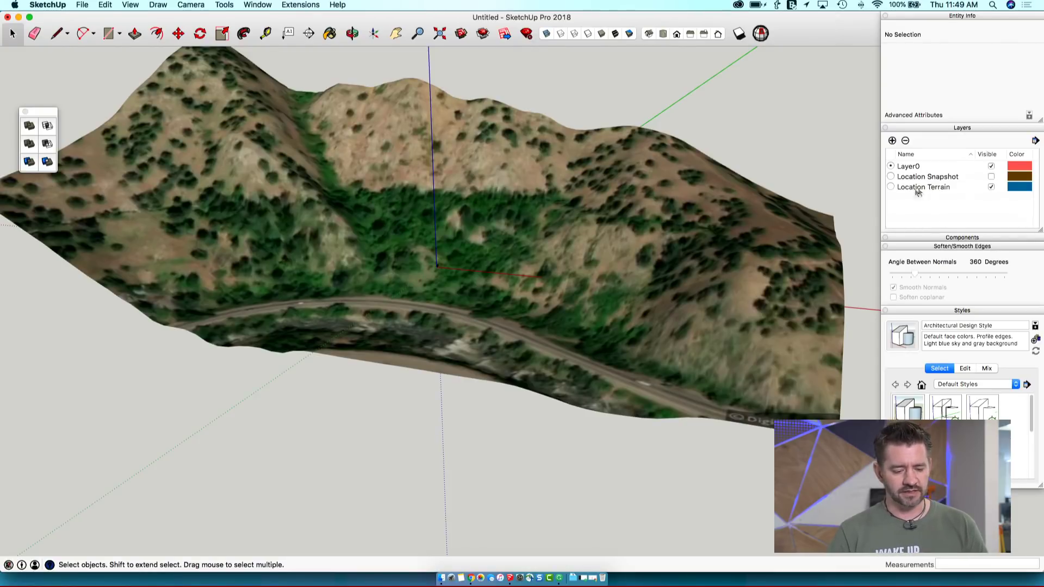
click(79, 5)
mouse_move(104, 140)
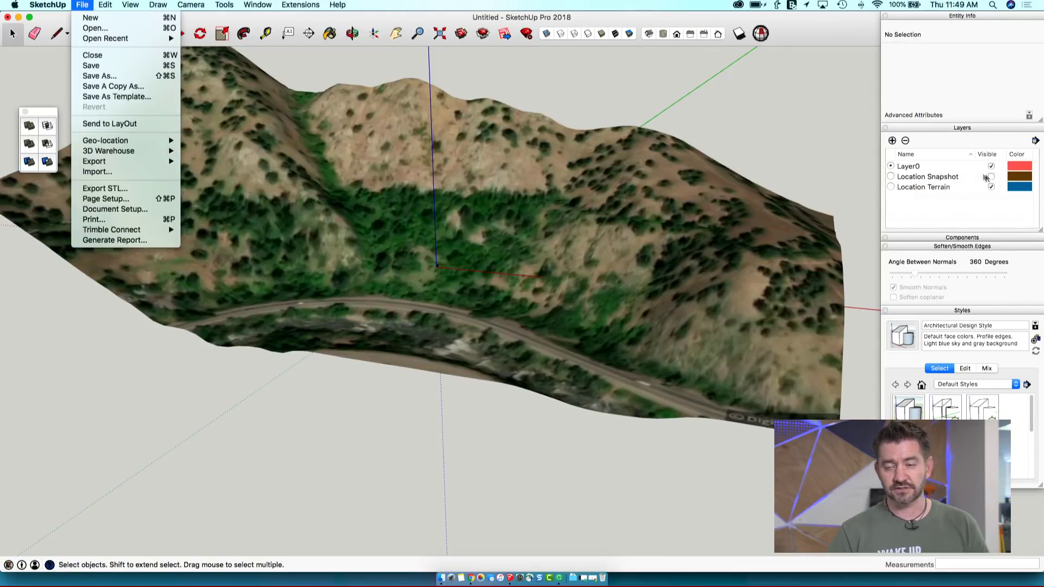
Switch the untitled model's terrain to the Monochrome face style and show its hidden geometry
click(736, 136)
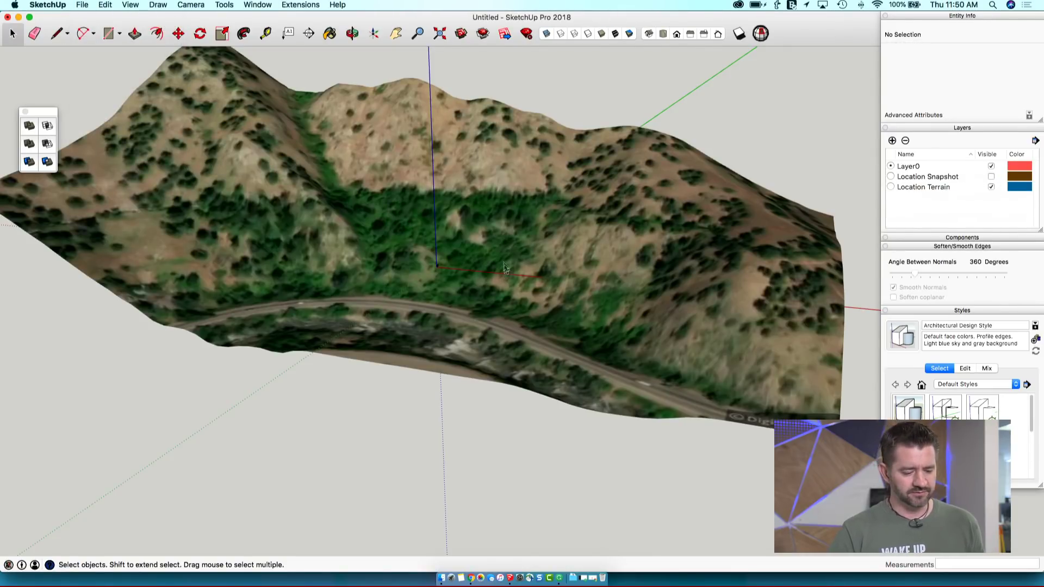
middle_drag(734, 135, 627, 57)
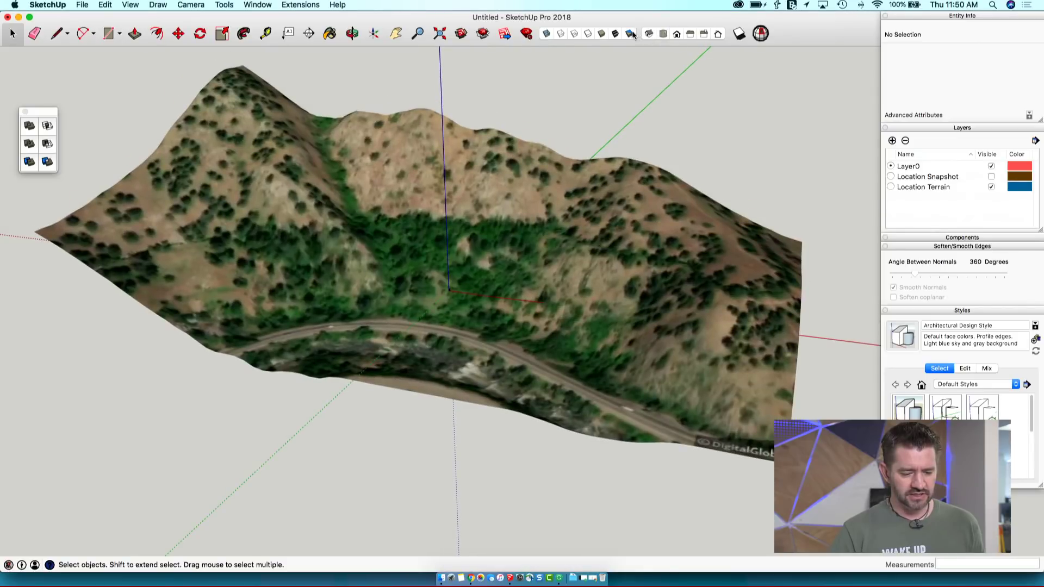
click(630, 34)
middle_drag(625, 163, 554, 416)
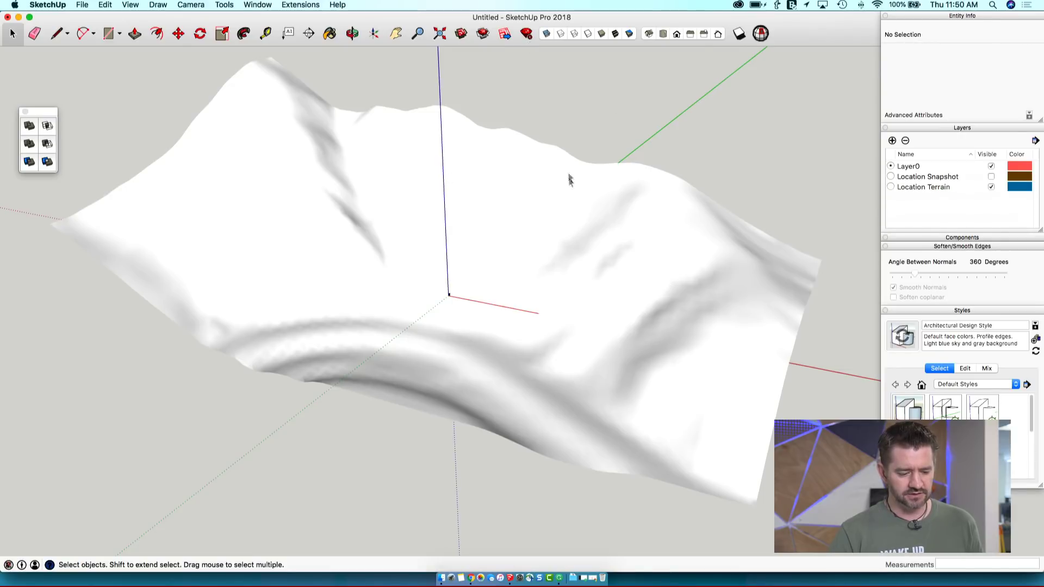
click(131, 6)
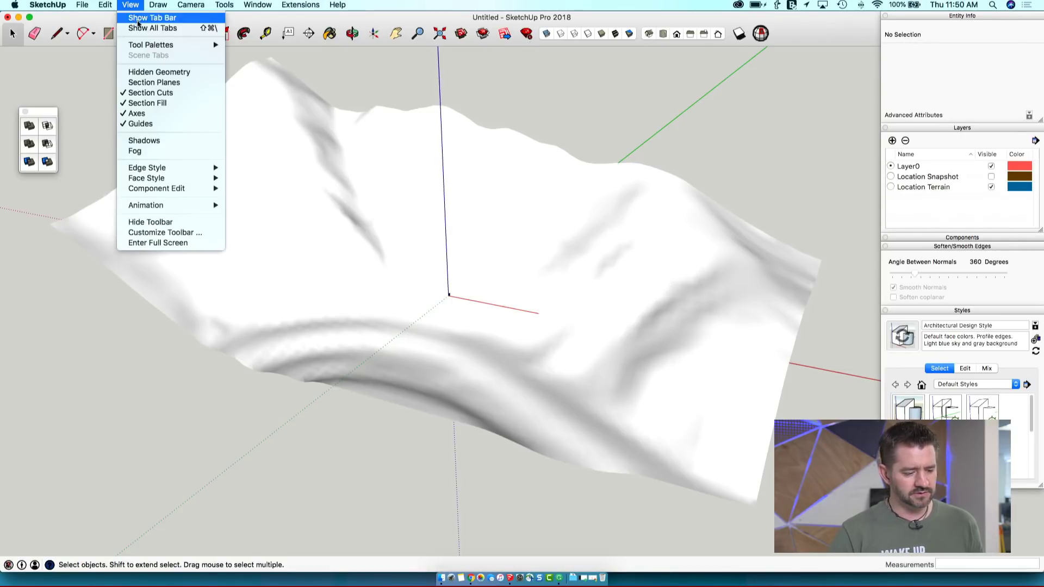
click(140, 76)
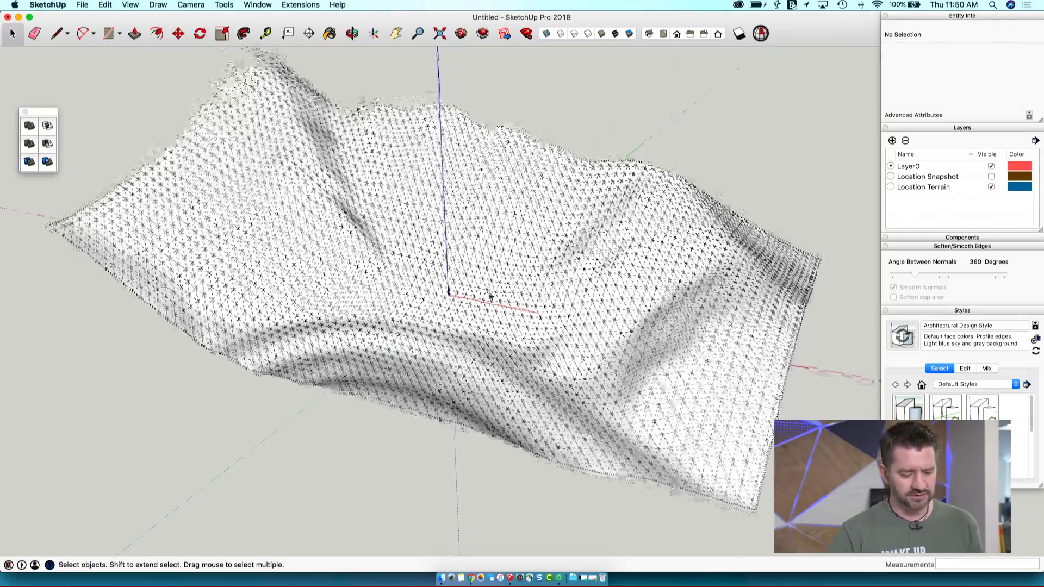
Measure one triangle edge of the small terrain's mesh with the Line tool near the origin, without drawing a line
scroll(489, 296, up, 10)
scroll(489, 296, down, 10)
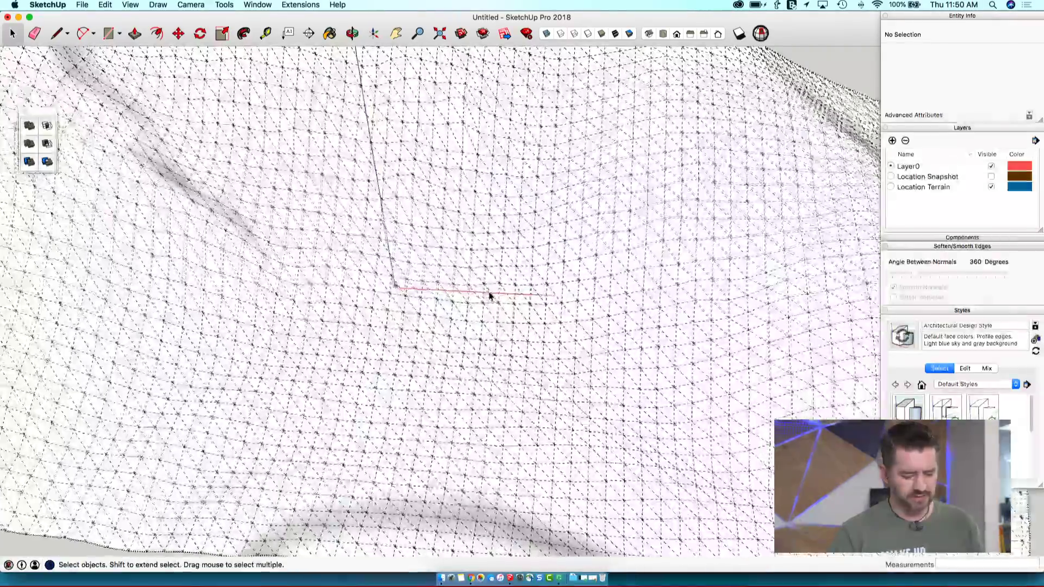
scroll(481, 294, up, 10)
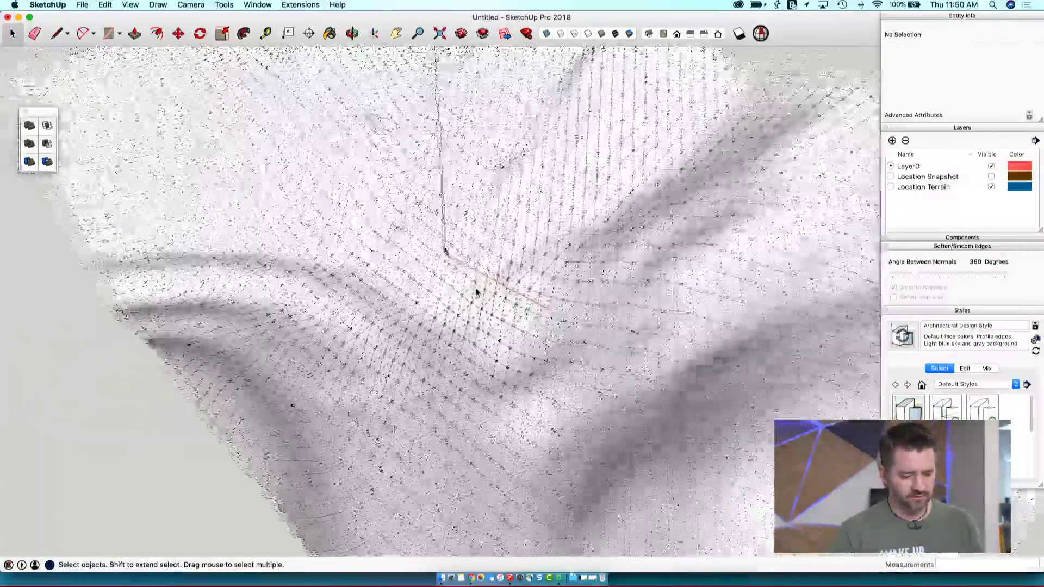
key(l)
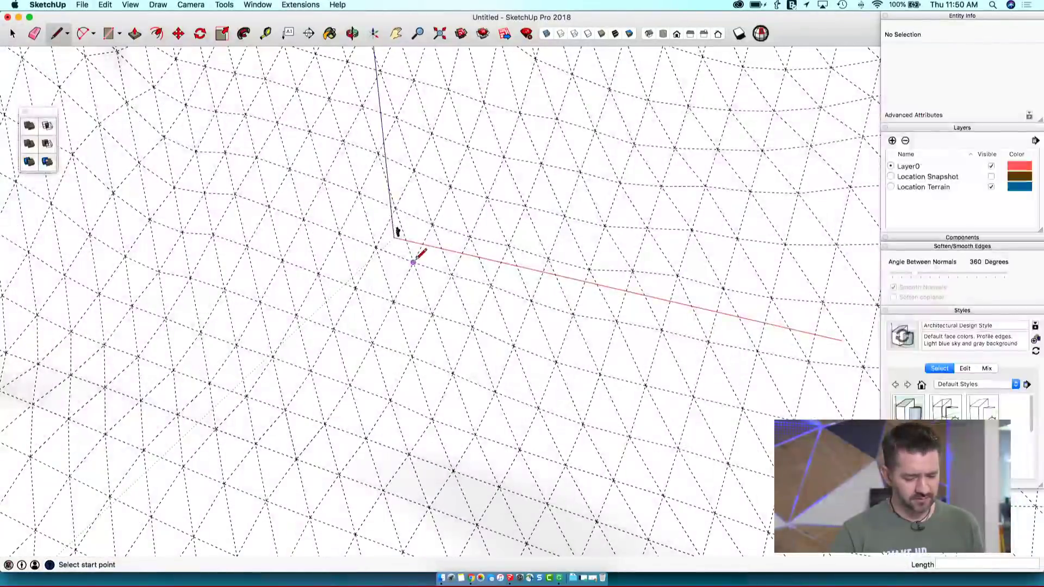
click(413, 263)
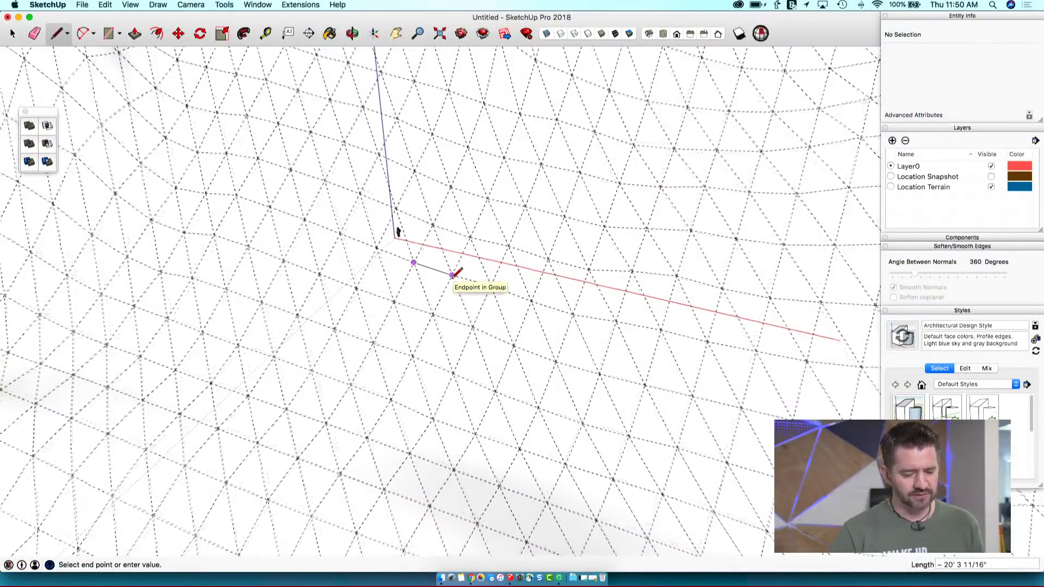
scroll(452, 272, down, 10)
key(space)
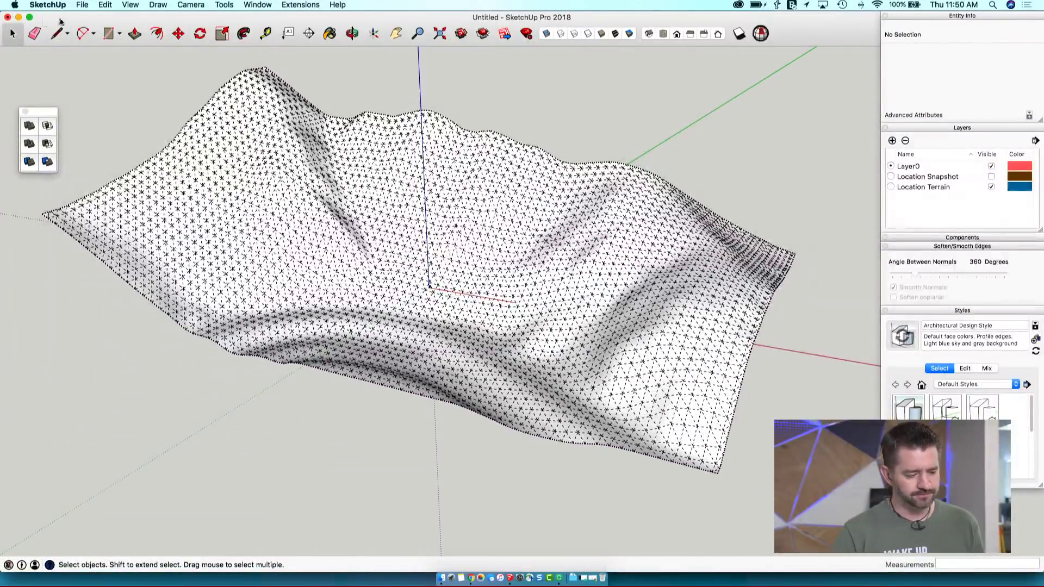
Switch to the "big terrain" model and show its 3D terrain in place of the flat location snapshot
click(266, 5)
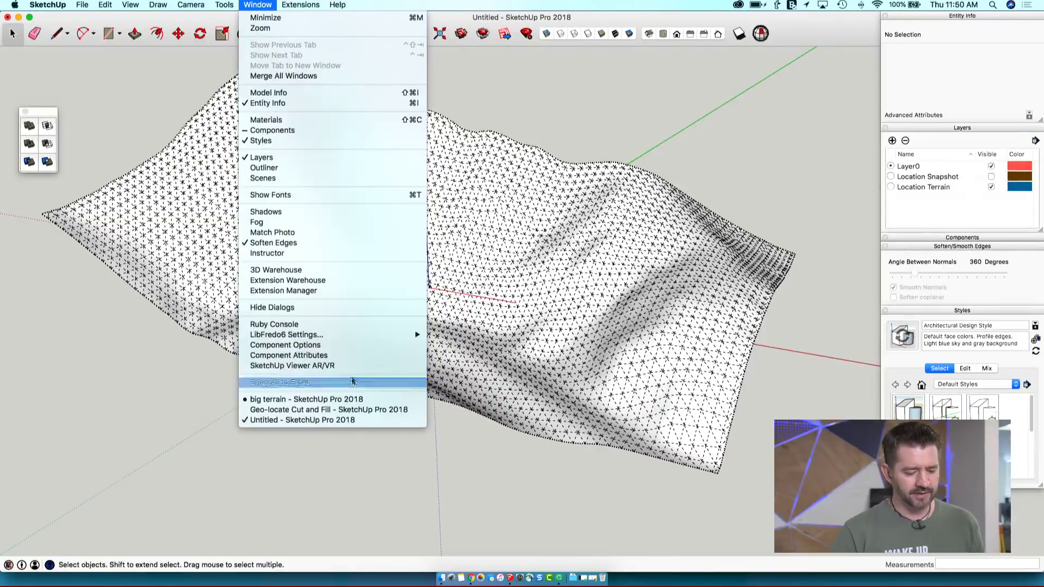
click(352, 399)
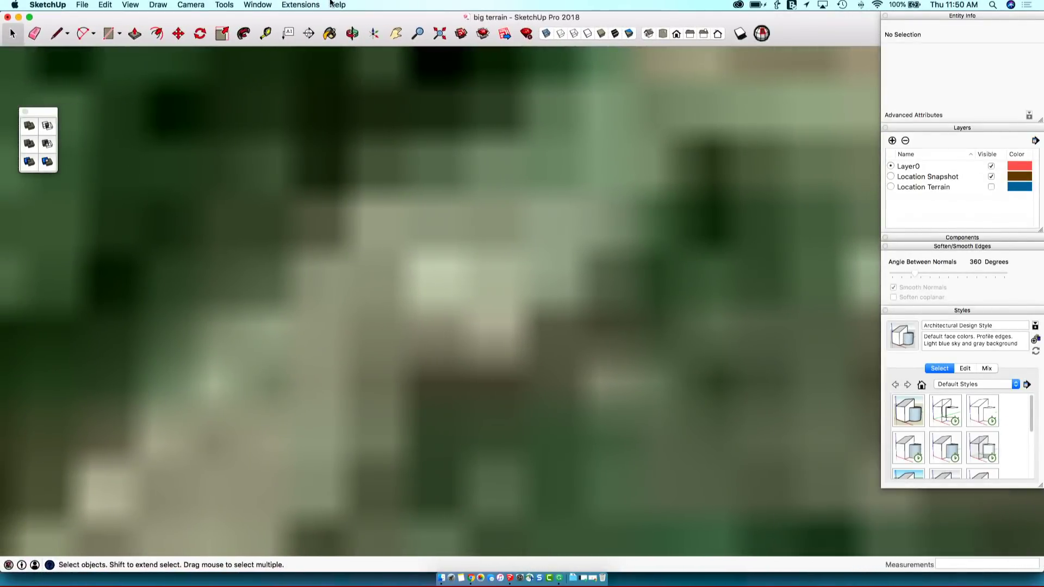
scroll(385, 173, down, 10)
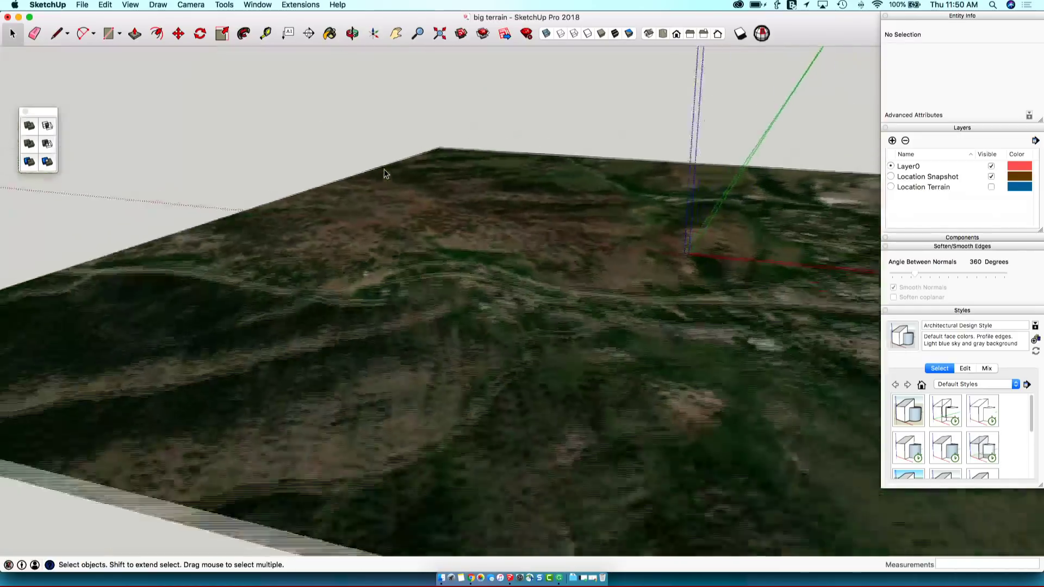
scroll(384, 173, down, 5)
click(85, 5)
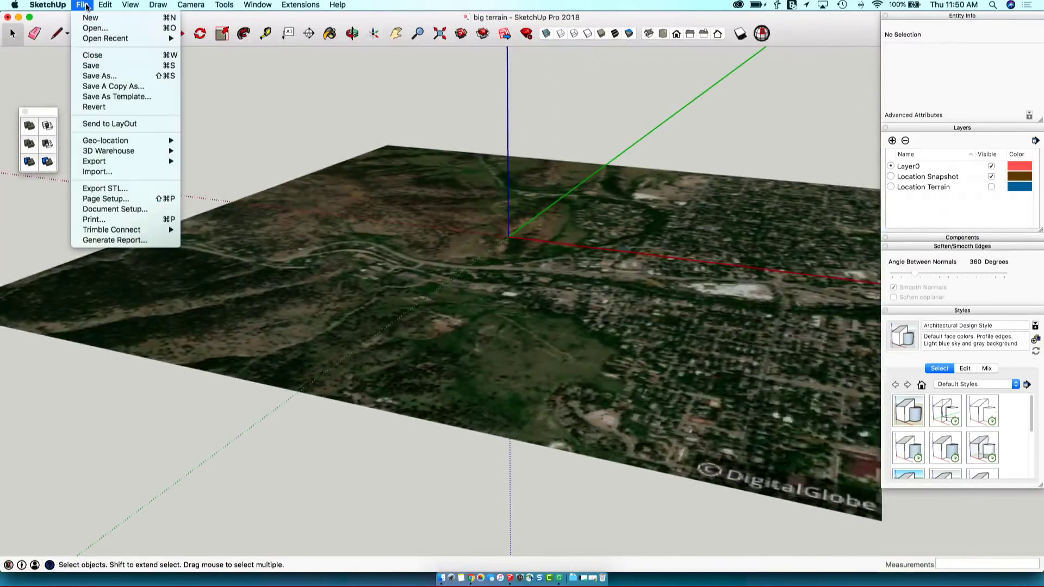
mouse_move(158, 140)
click(237, 161)
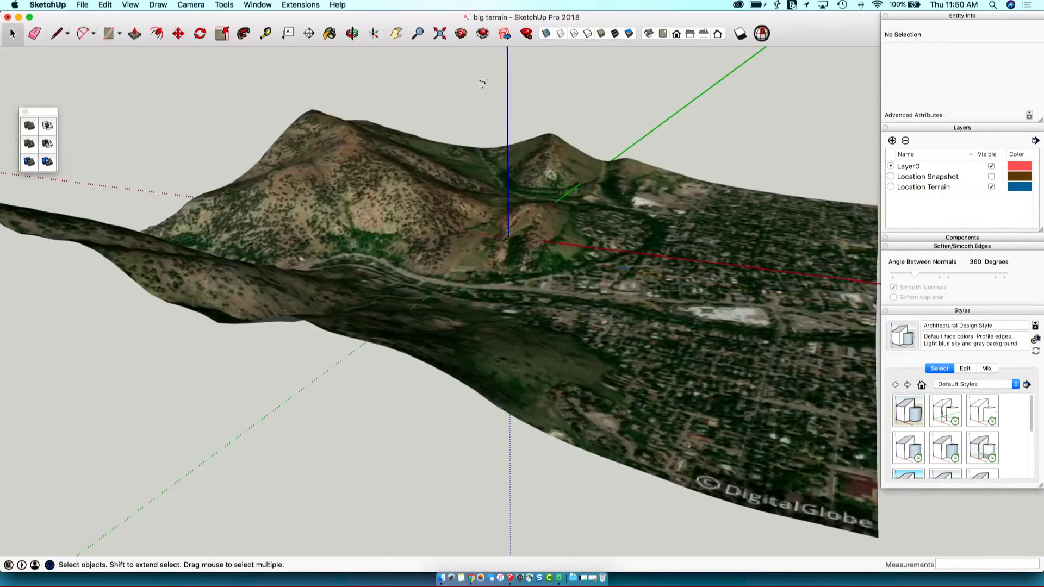
Set the large terrain to the Monochrome face style and show its hidden geometry
scroll(404, 161, up, 8)
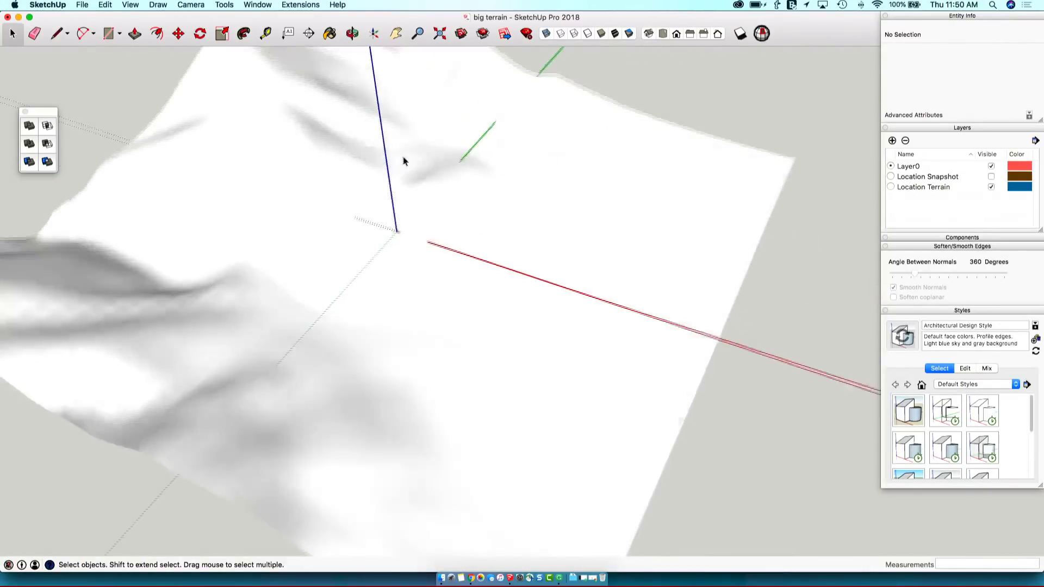
scroll(404, 160, down, 5)
click(129, 5)
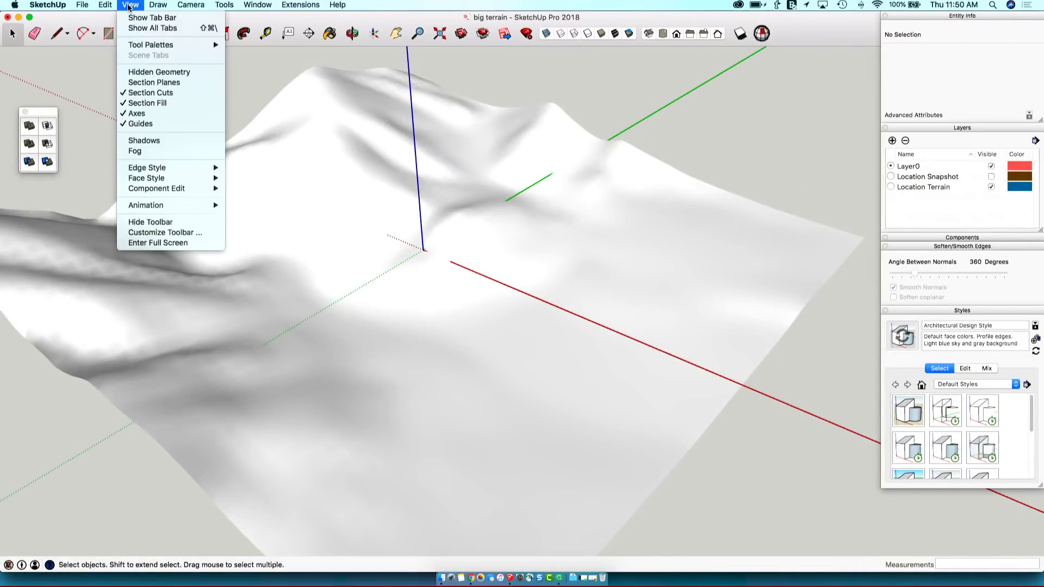
click(143, 73)
Measure one triangle edge of the large terrain's mesh with the Line tool, cancel the line, and view the whole mesh
scroll(498, 287, up, 5)
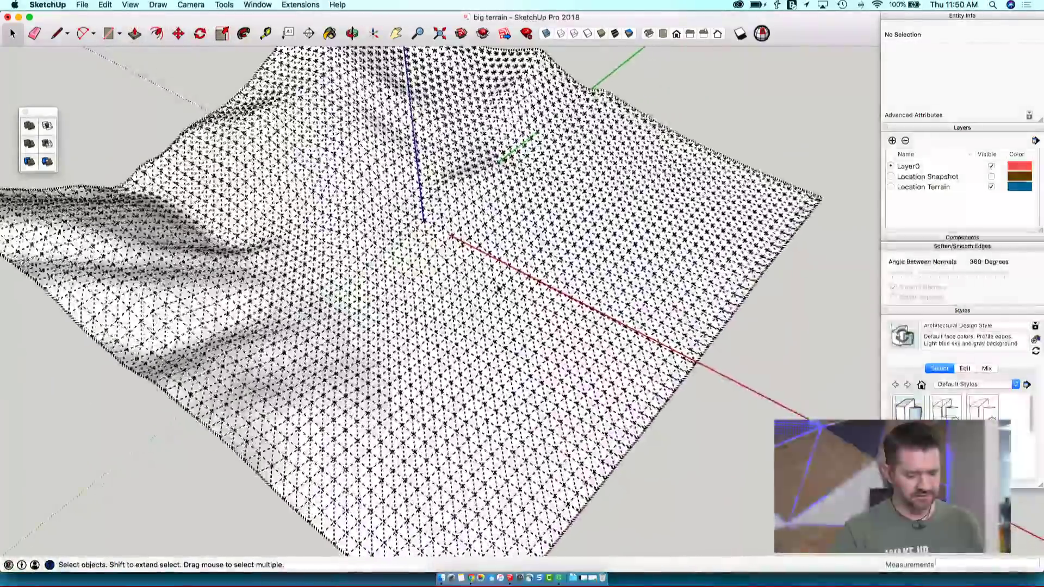
middle_drag(498, 288, 321, 213)
scroll(409, 233, up, 10)
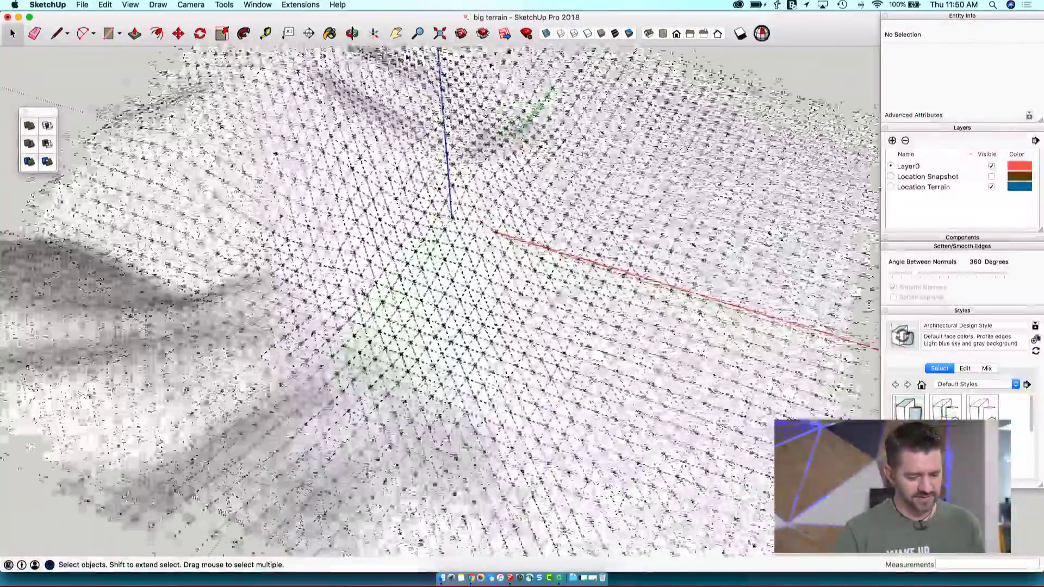
key(l)
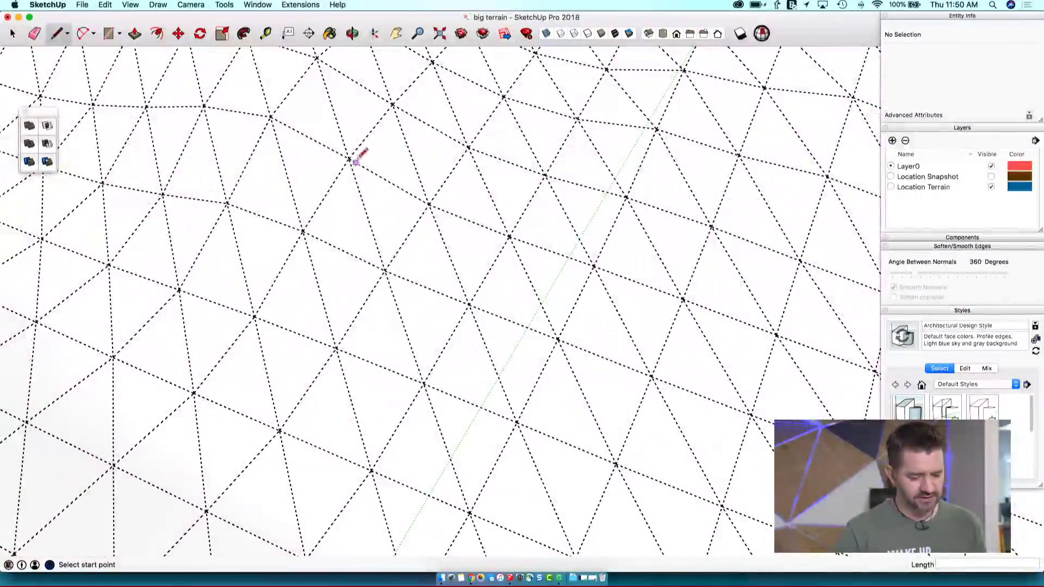
click(349, 158)
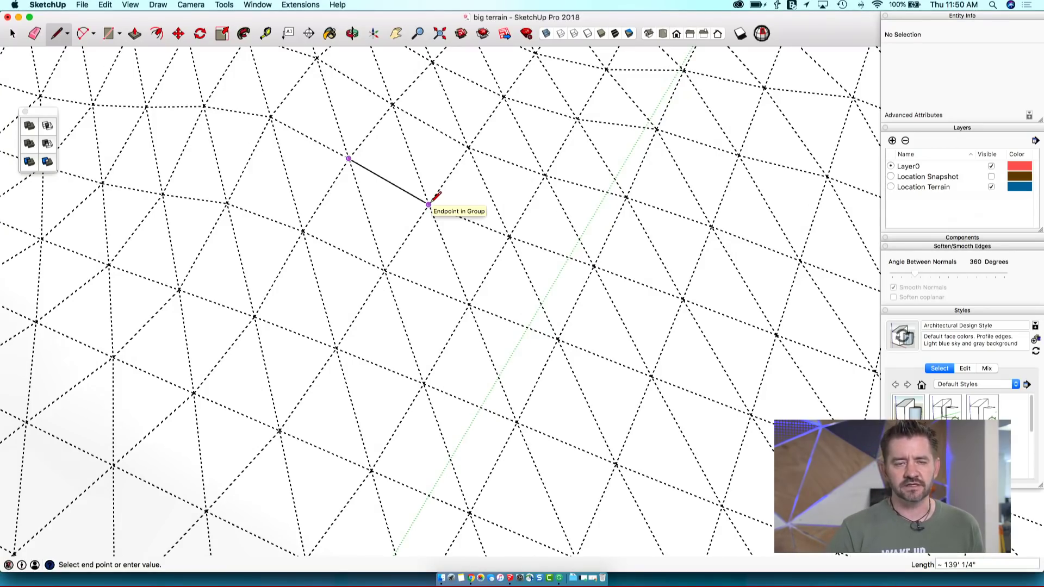
key(space)
scroll(431, 196, down, 10)
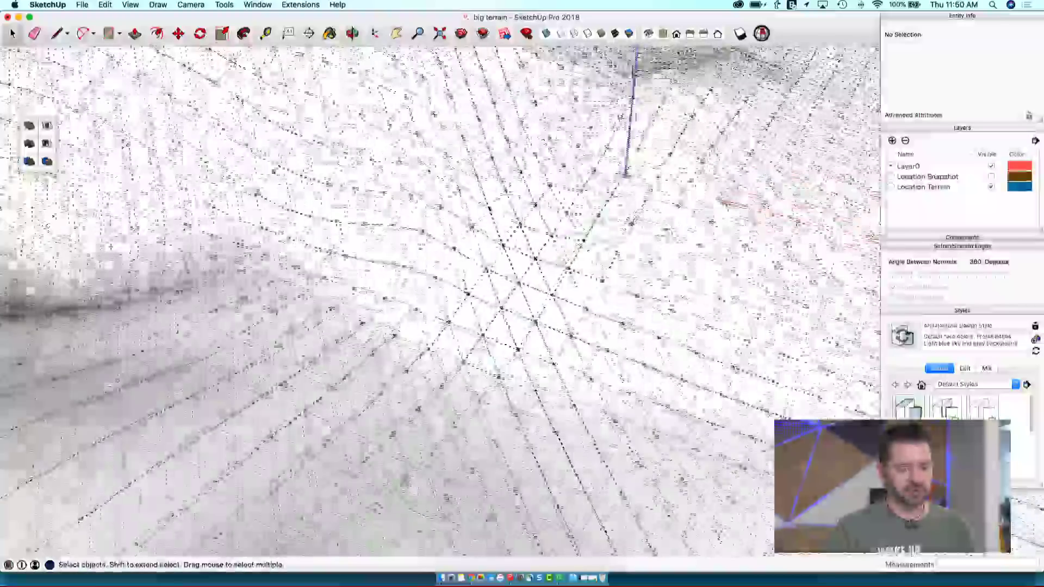
scroll(432, 196, down, 8)
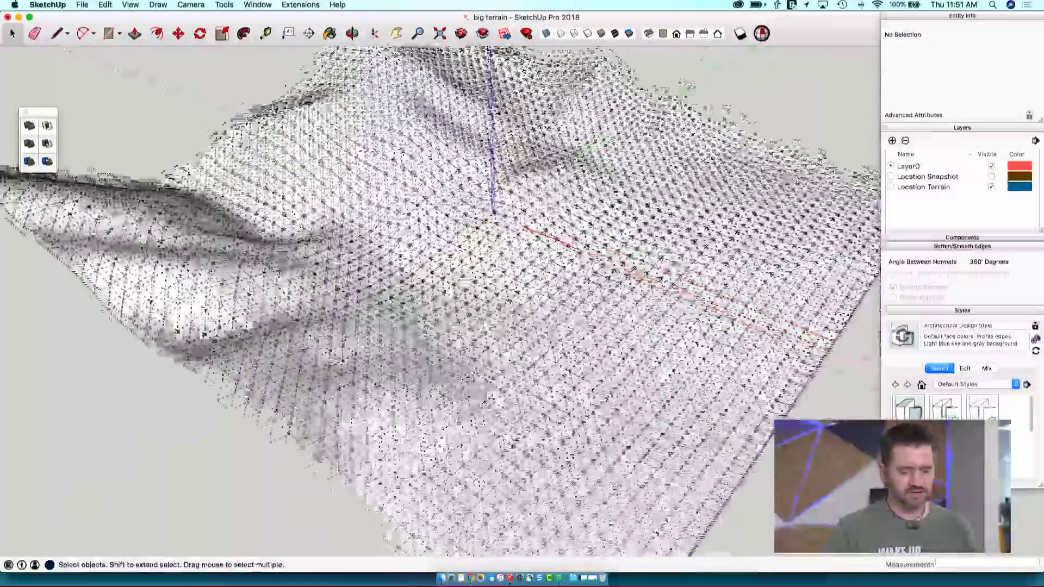
scroll(458, 257, down, 6)
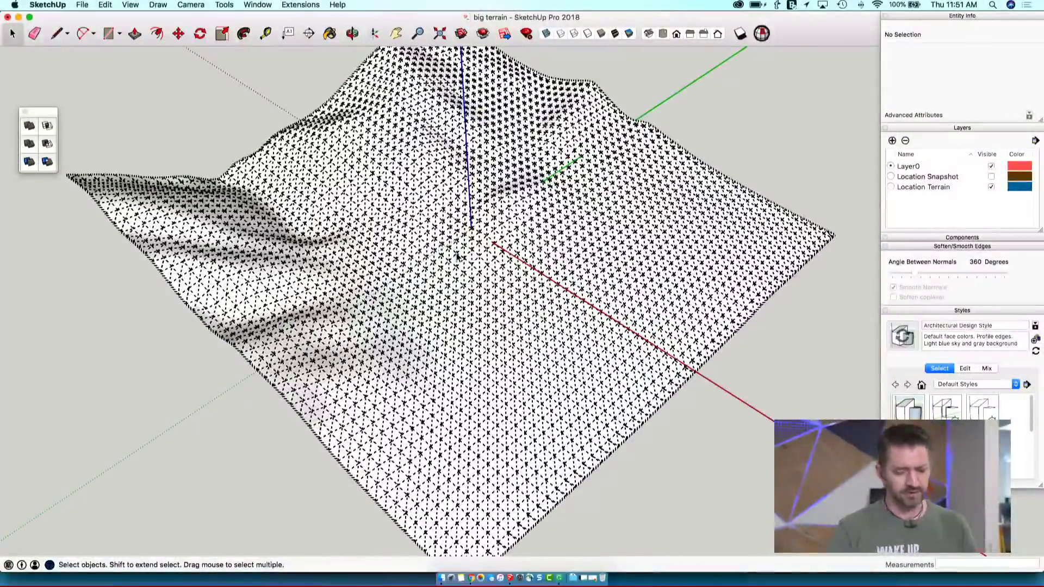
middle_drag(456, 256, 503, 240)
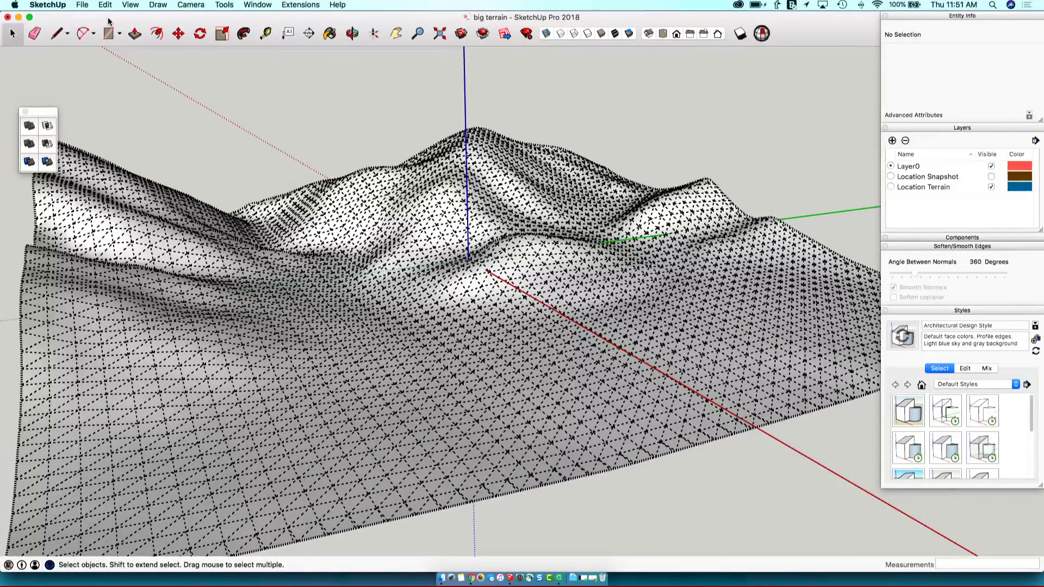
Minimize the "big terrain" model to return to the untitled one, and show its terrain mesh with the imagery texture
click(18, 17)
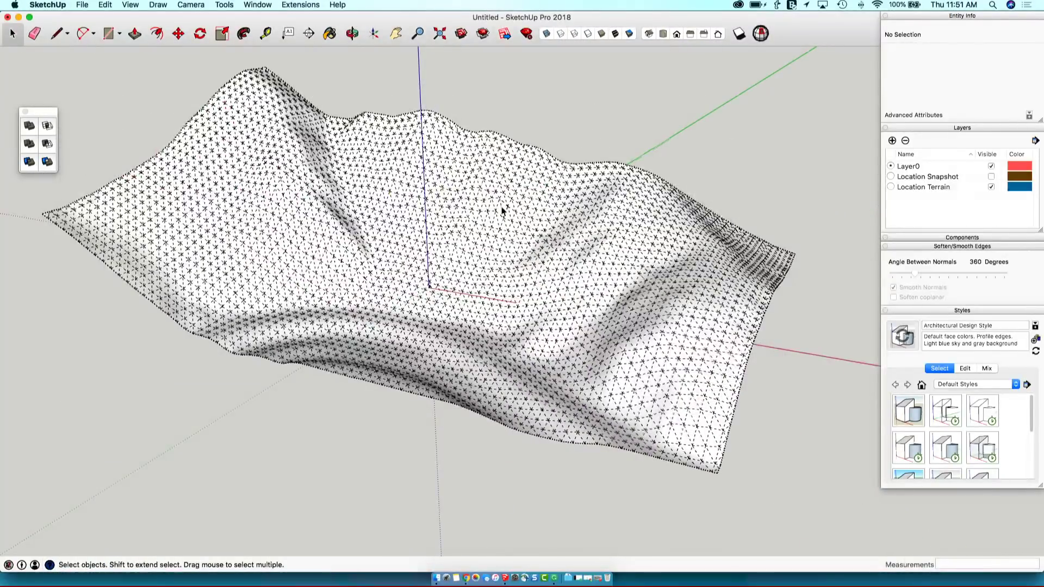
middle_drag(576, 217, 502, 211)
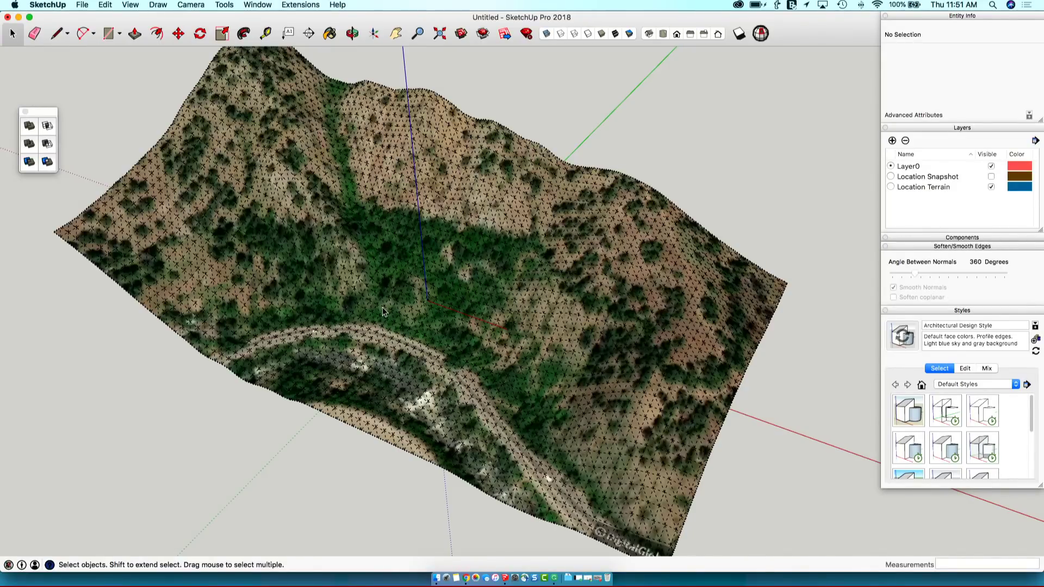
middle_drag(716, 194, 719, 186)
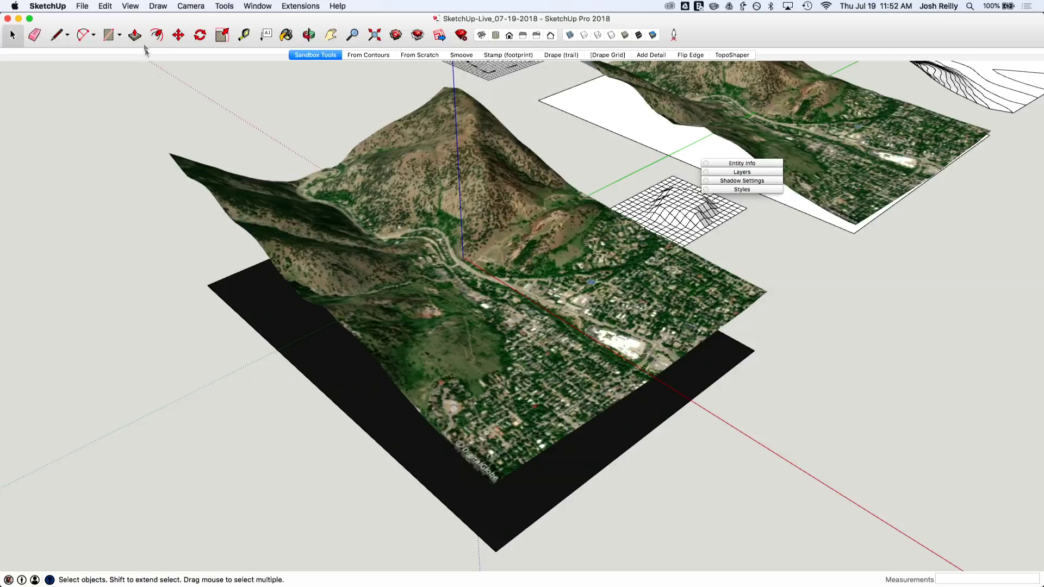
Show the Sandbox tool palette in the SketchUp-Live_07-19-2018 model and place it clear of the terrain
click(131, 6)
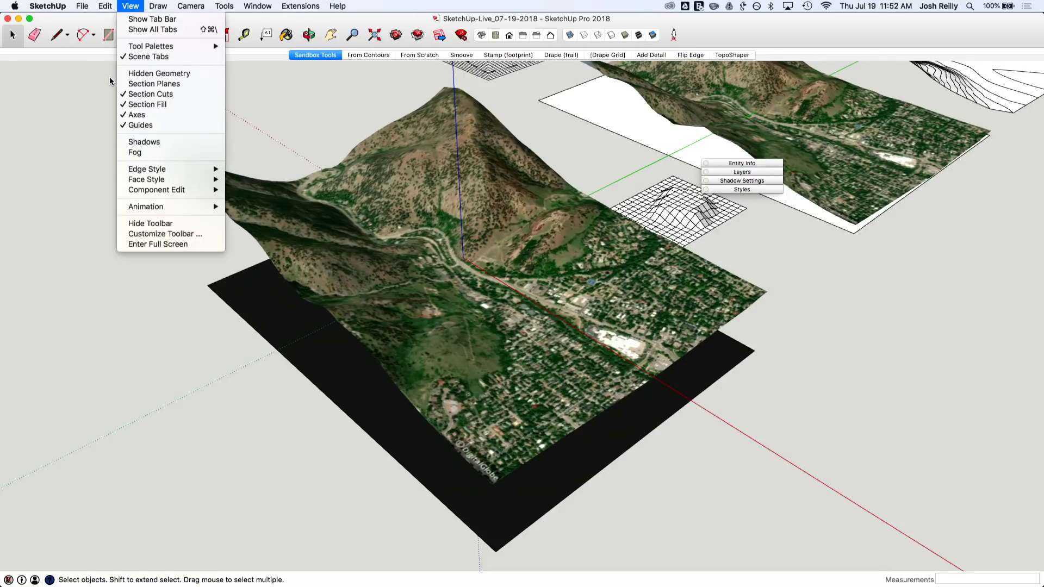
mouse_move(151, 48)
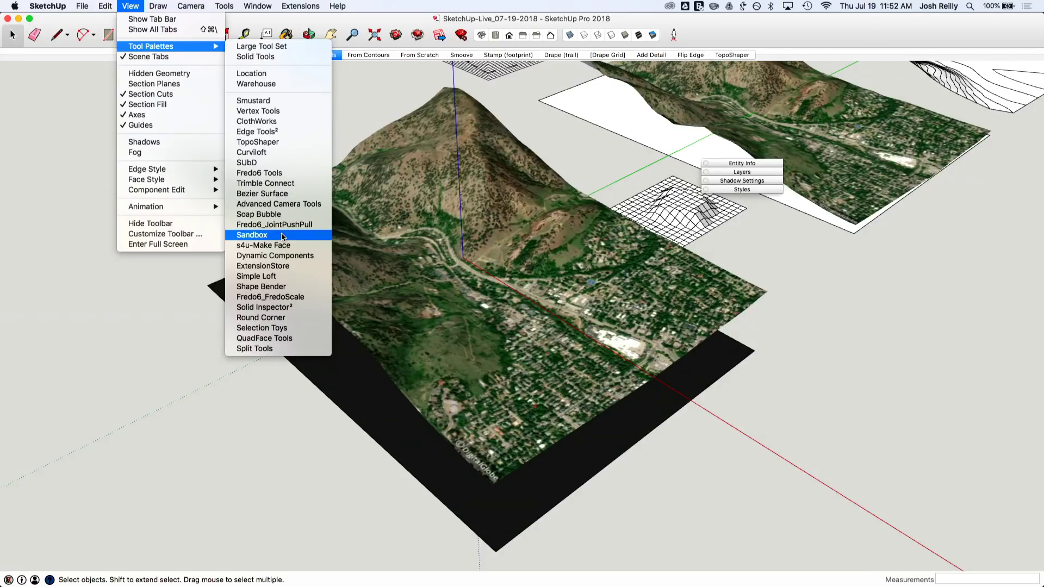
click(260, 236)
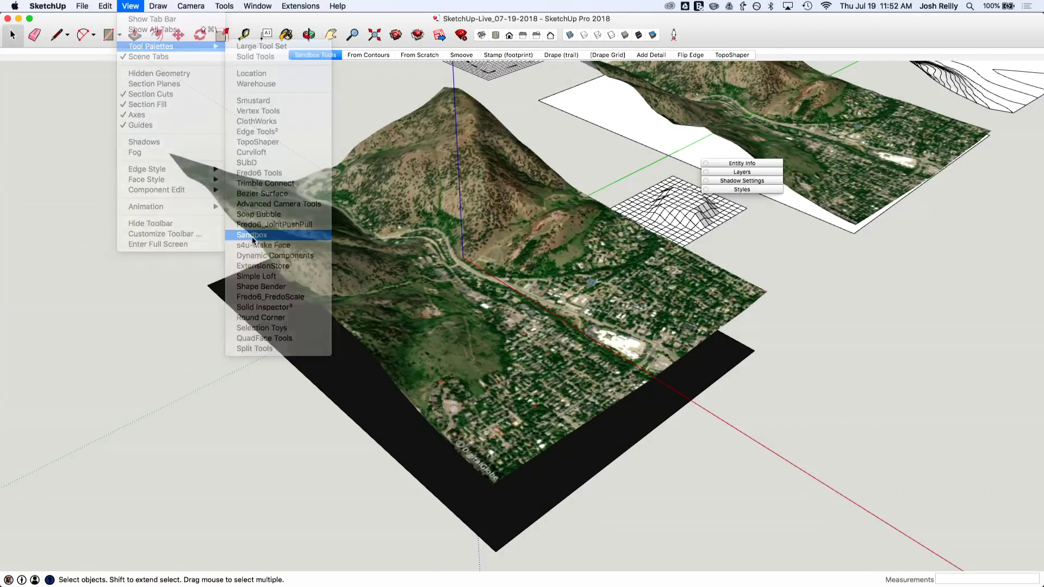
drag(6, 166, 28, 71)
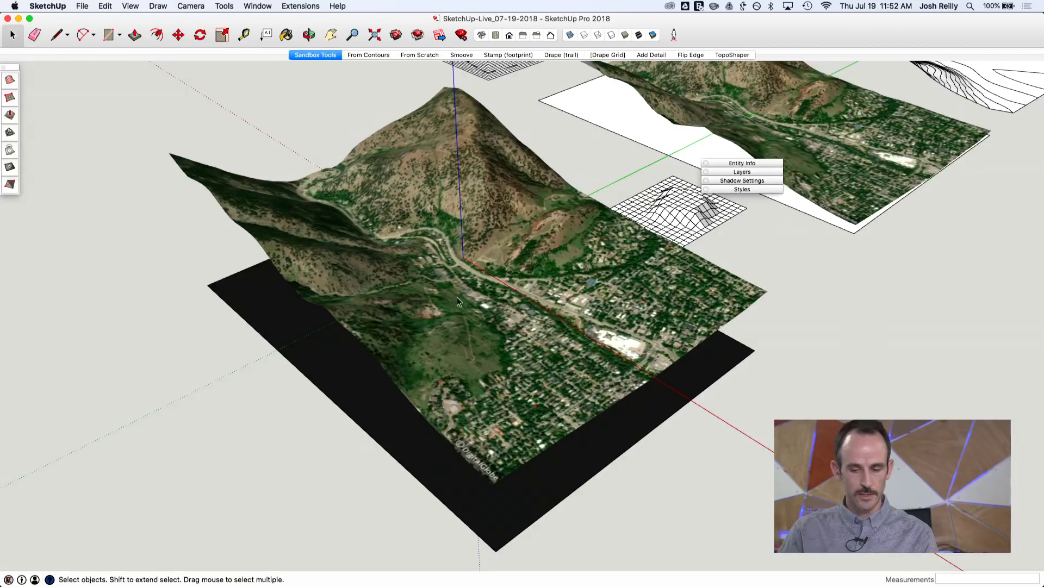
Open the From Contours scene and view the stack of horizontal planes behind the white terrain
mouse_move(457, 302)
middle_down()
mouse_move(448, 305)
mouse_move(461, 295)
middle_up()
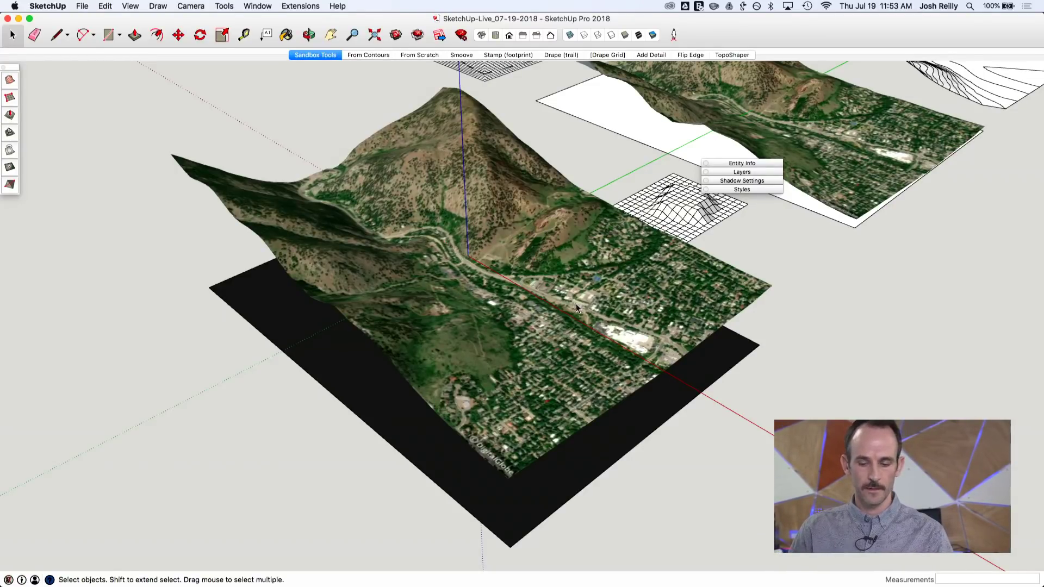
middle_drag(576, 308, 572, 268)
click(389, 56)
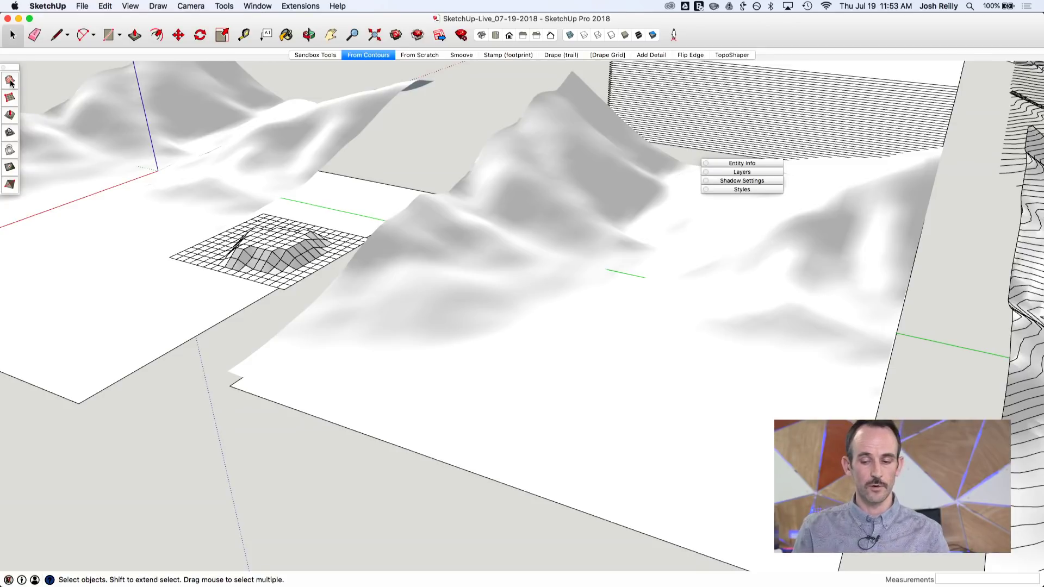
middle_drag(828, 250, 594, 380)
scroll(688, 213, up, 5)
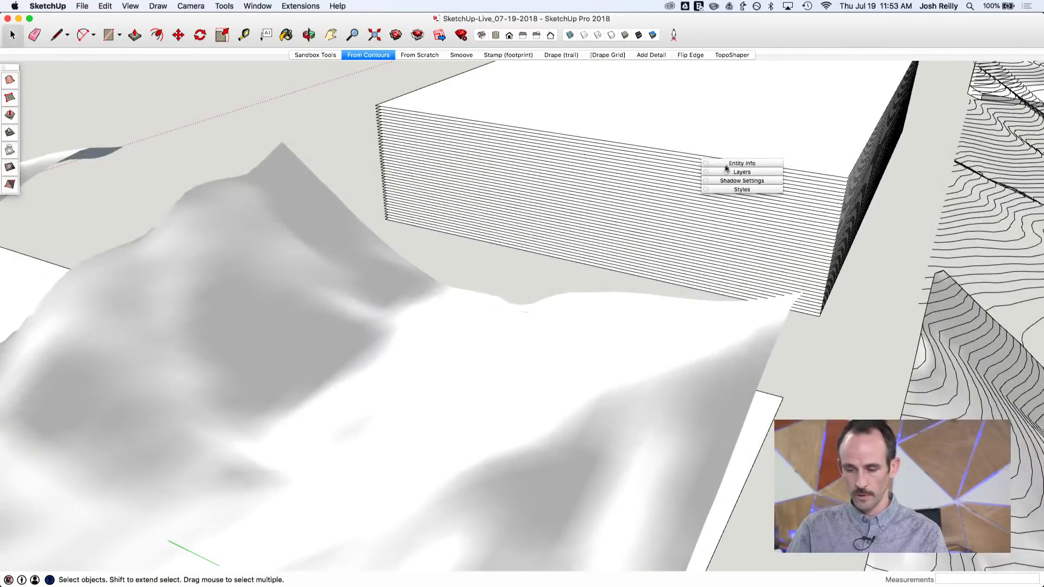
Move the Entity Info, Layers, Shadow Settings and Styles panels clear of the model and examine the finished stack of planes behind the terrain
drag(727, 168, 987, 46)
scroll(687, 123, down, 3)
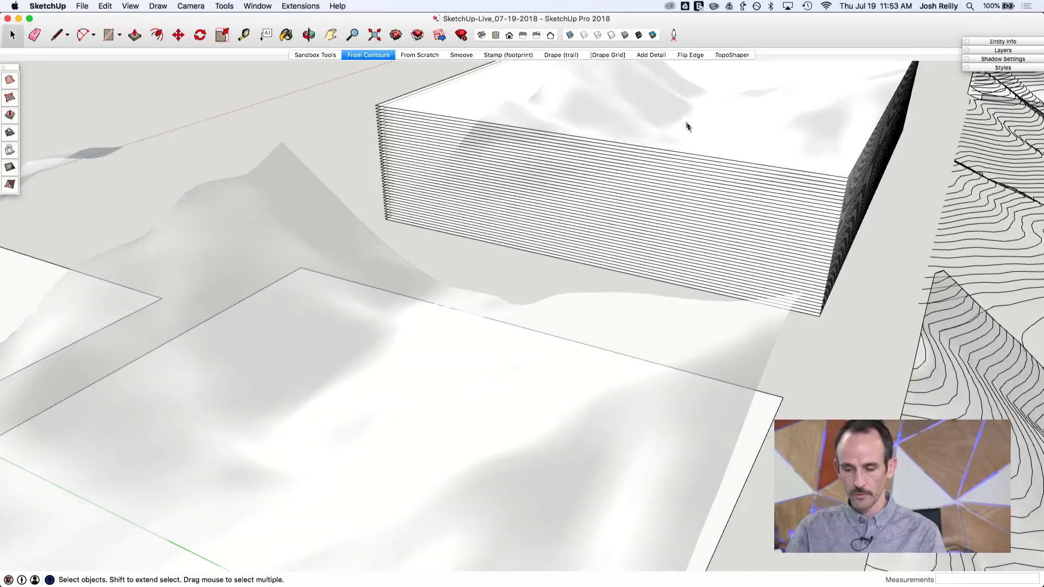
middle_drag(688, 126, 585, 235)
scroll(585, 198, up, 3)
middle_drag(585, 198, 641, 237)
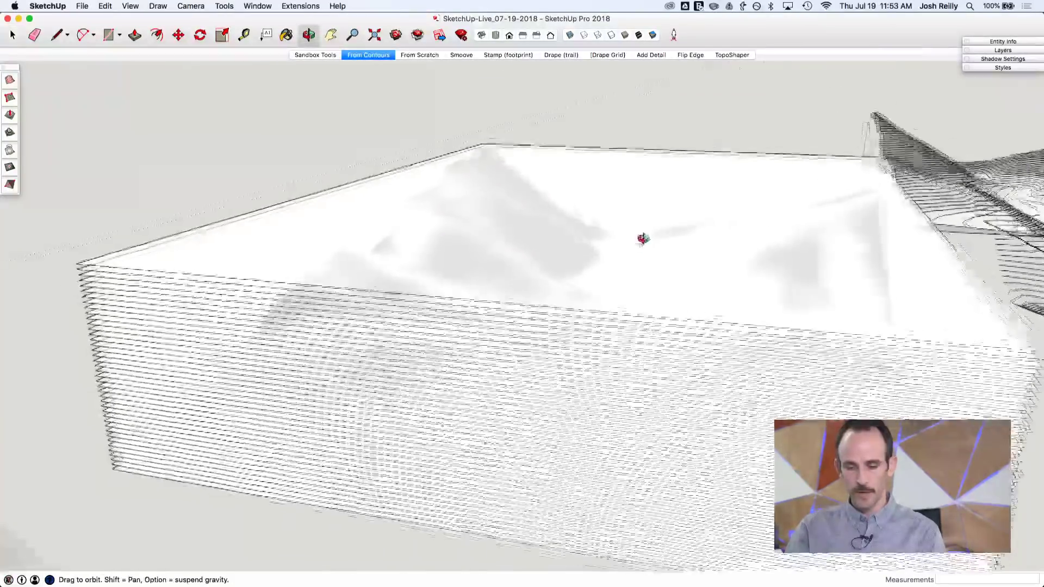
scroll(580, 261, down, 6)
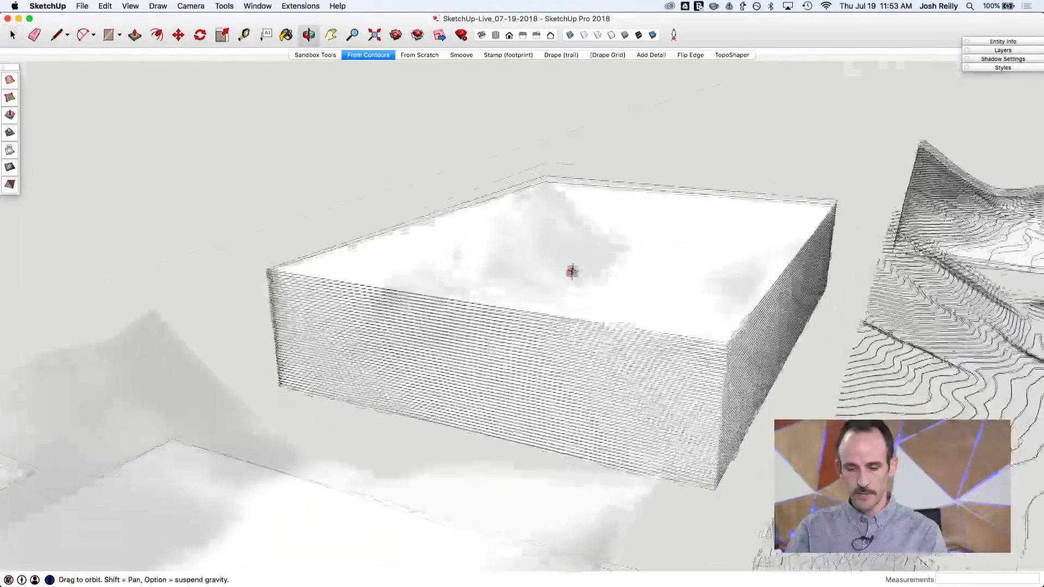
middle_drag(572, 272, 329, 294)
key(space)
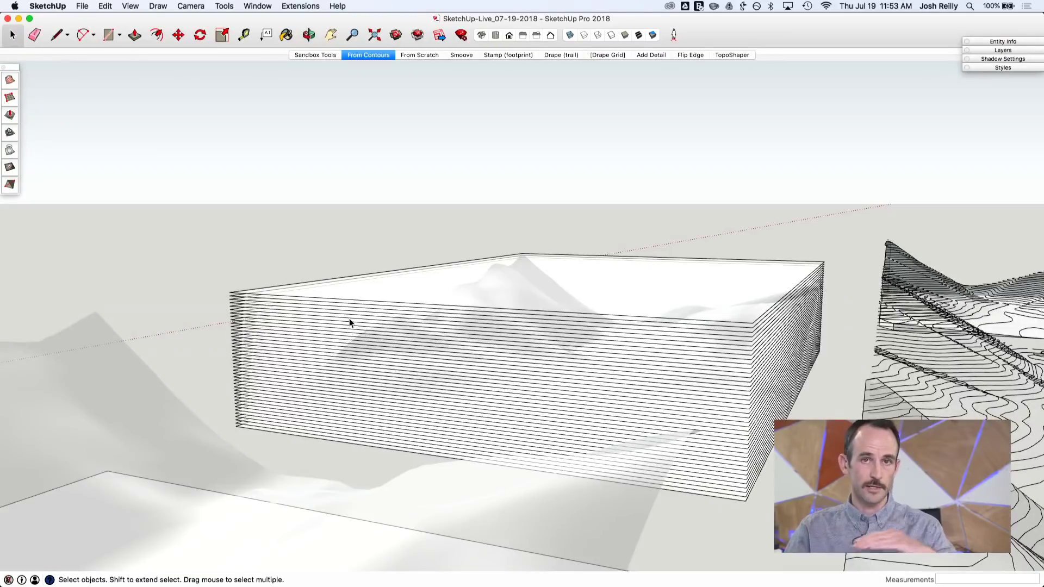
middle_drag(380, 319, 447, 364)
Copy the flat plane beneath the white terrain straight up about 1286' 4 1/2" and divide that distance into 40 equal copy intervals
click(651, 282)
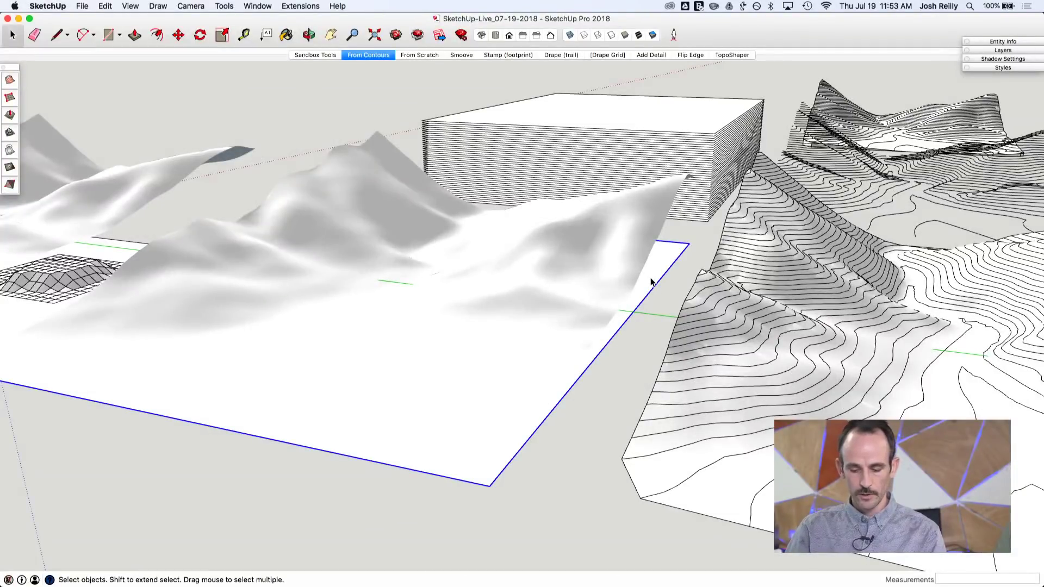
key(m)
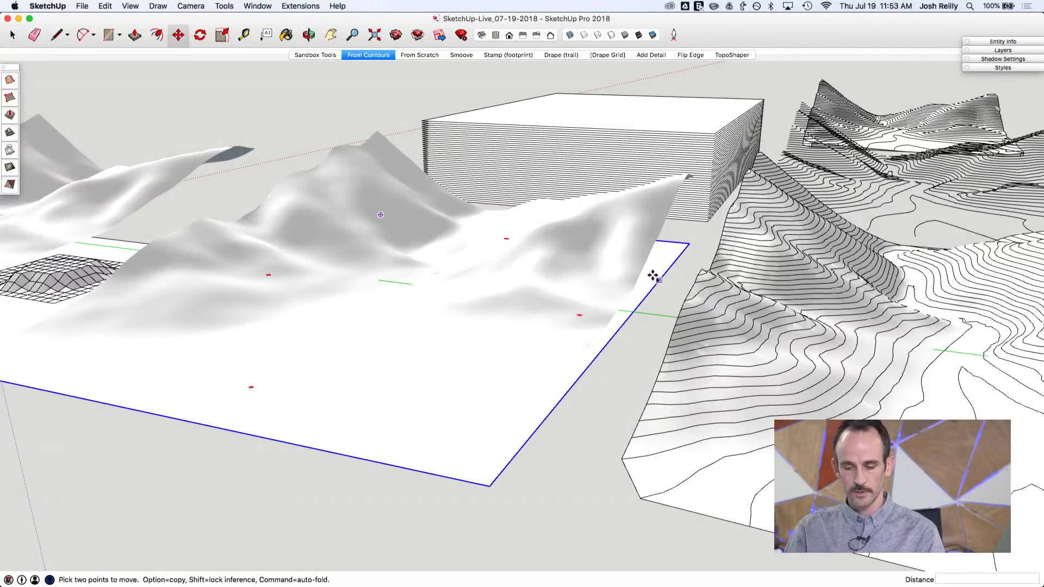
click(689, 244)
key(alt)
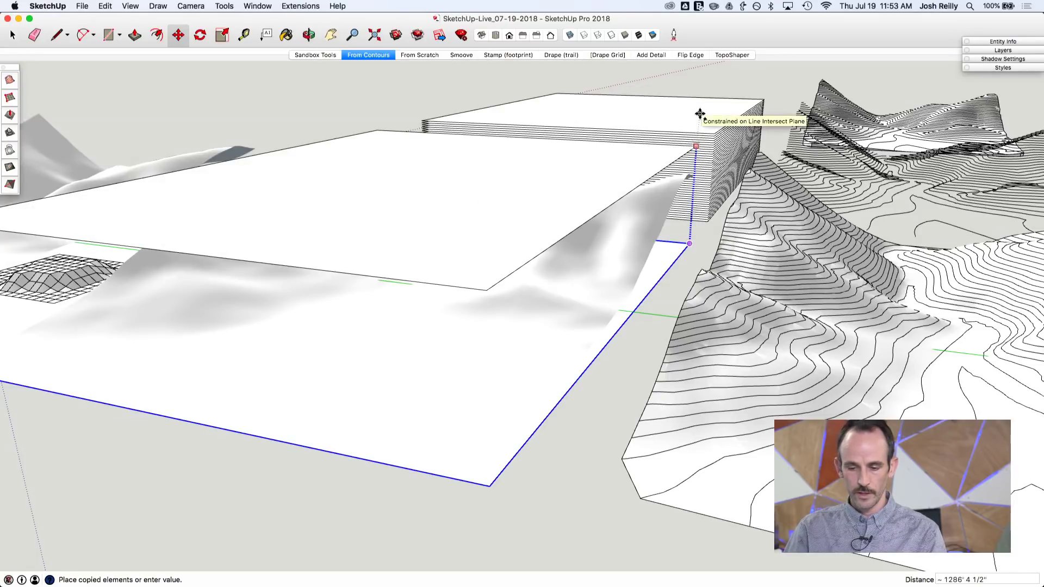
click(700, 113)
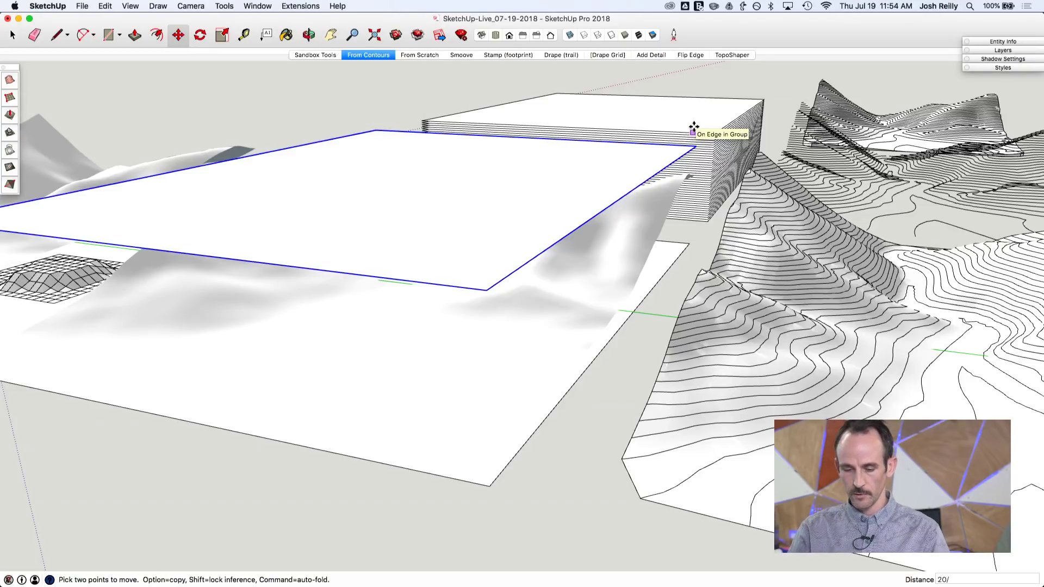
key(Return)
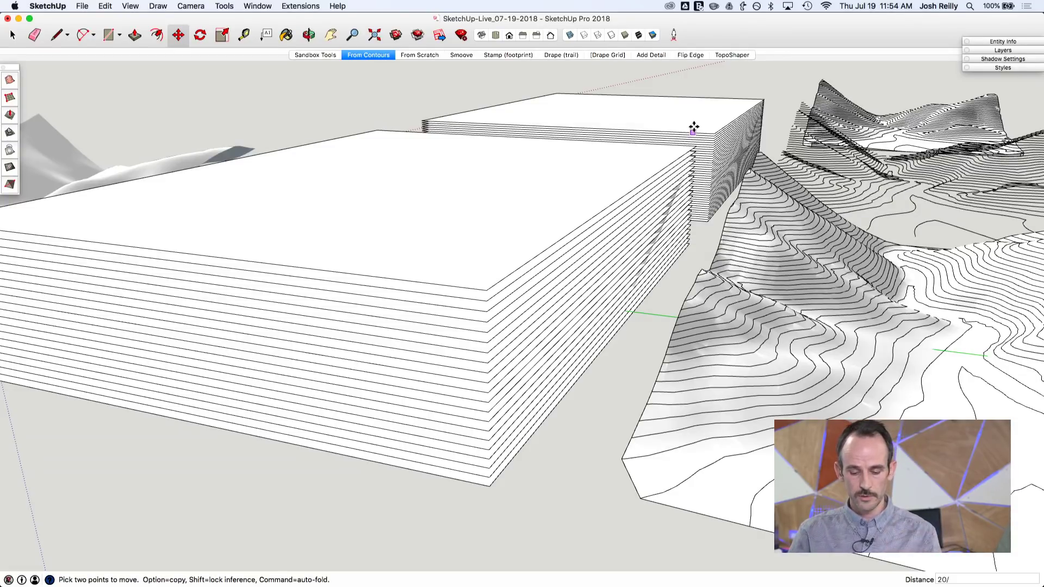
key(Return)
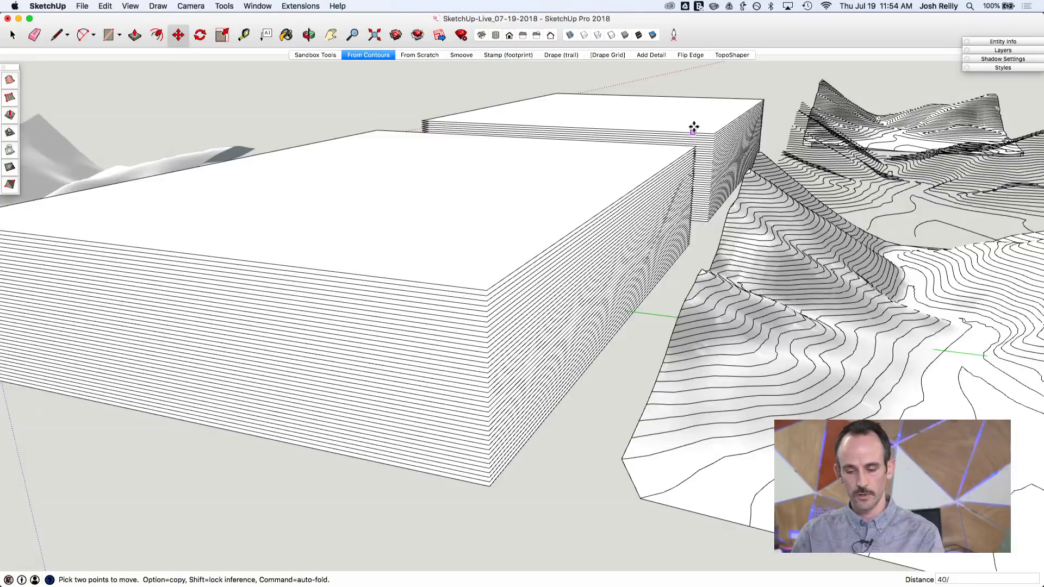
Select the whole new stack of planes together with the terrain inside it, and save the model
key(space)
key(o)
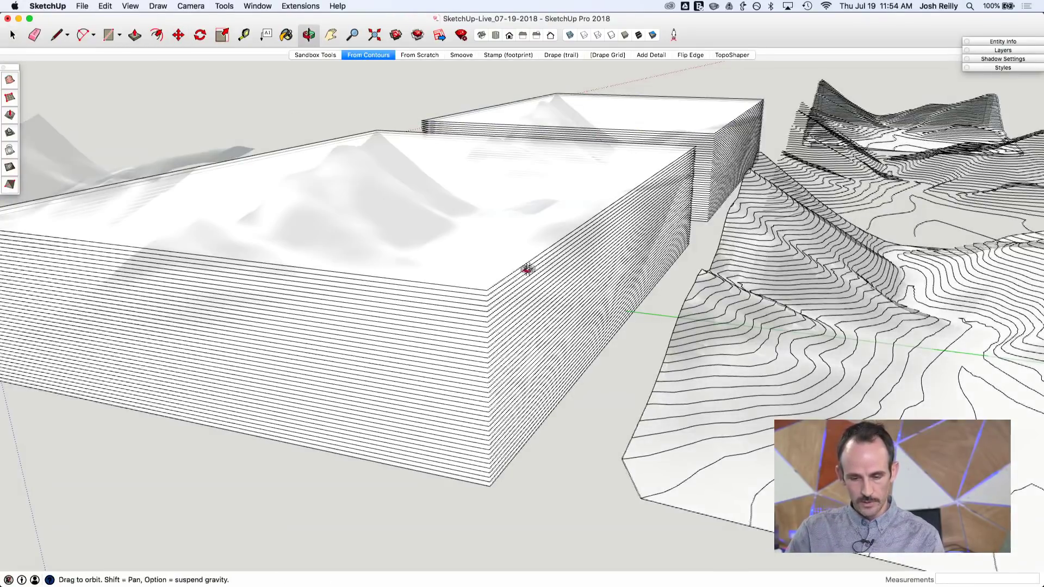
drag(527, 269, 487, 280)
key(space)
middle_drag(487, 280, 377, 146)
drag(372, 132, 609, 449)
middle_drag(609, 449, 449, 3)
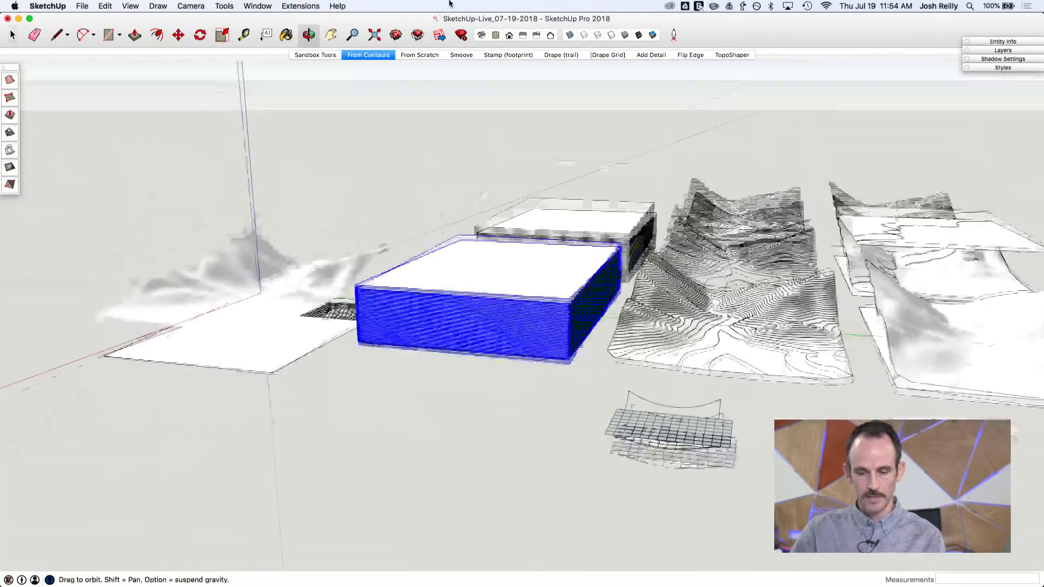
scroll(459, 326, up, 5)
middle_drag(459, 326, 450, 303)
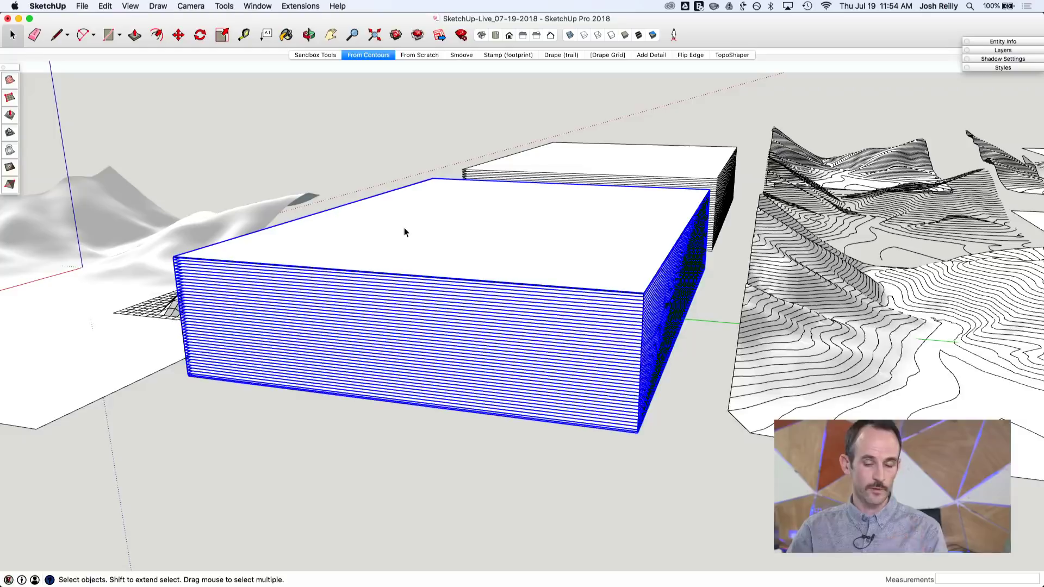
click(83, 7)
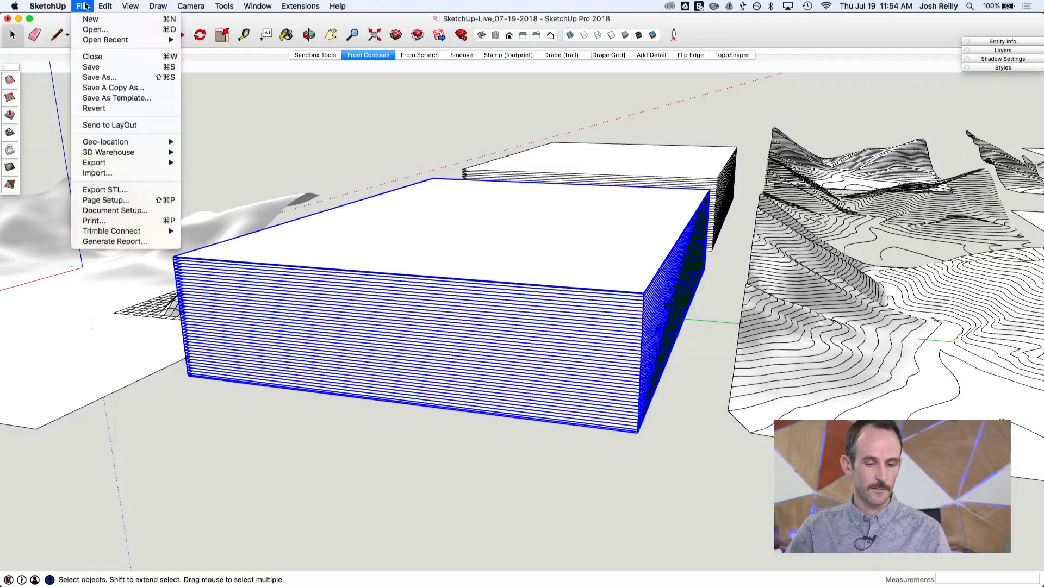
click(96, 67)
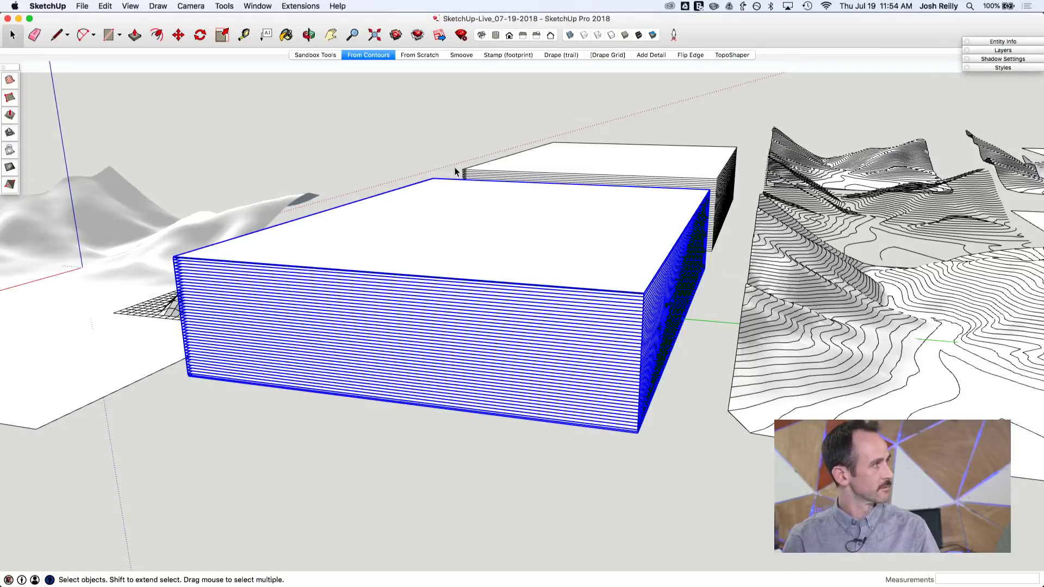
Intersect the faces of the selected planes and terrain with the selection only
right_click(435, 197)
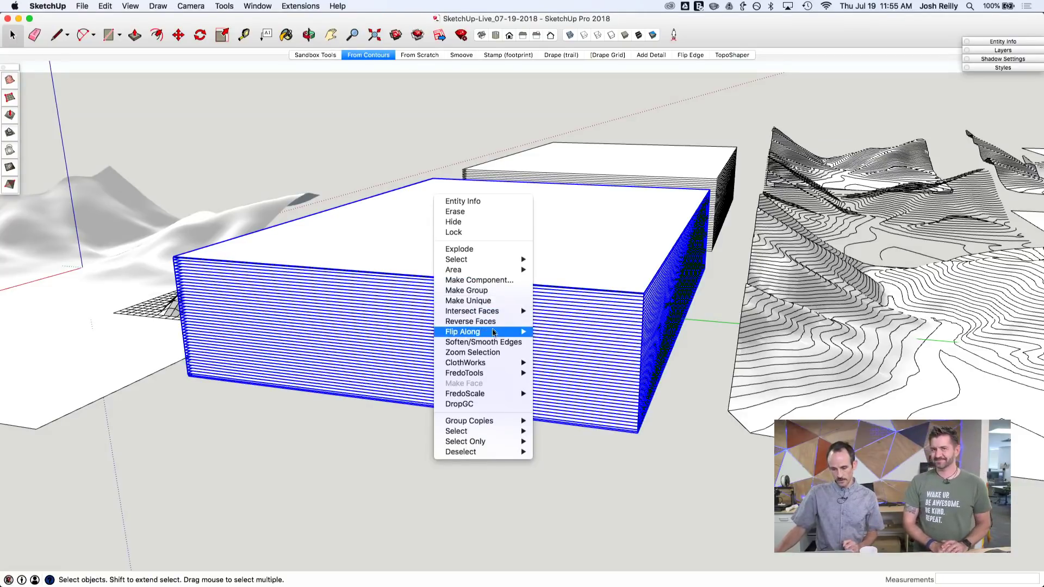
mouse_move(512, 313)
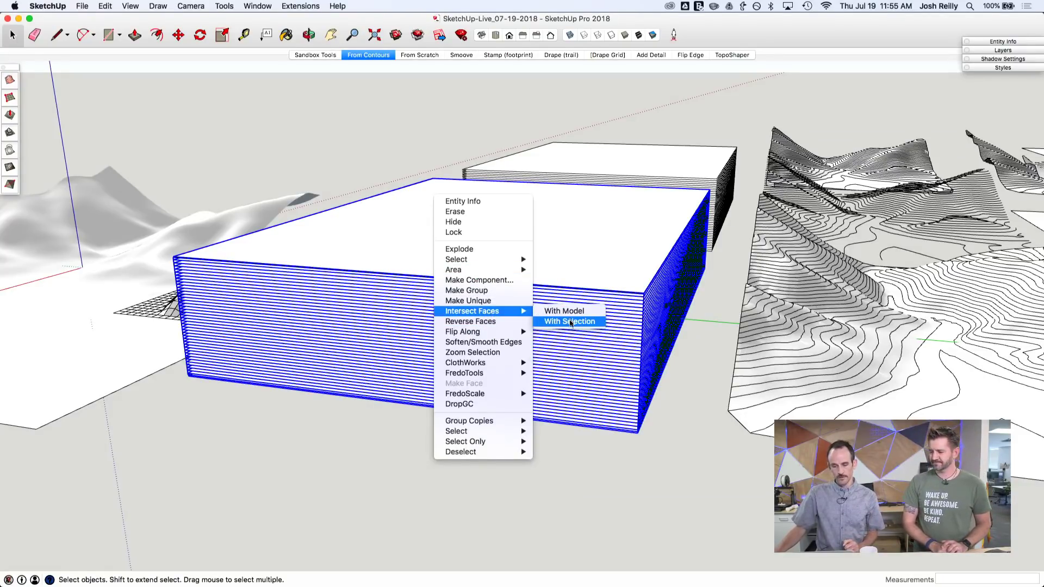
click(570, 322)
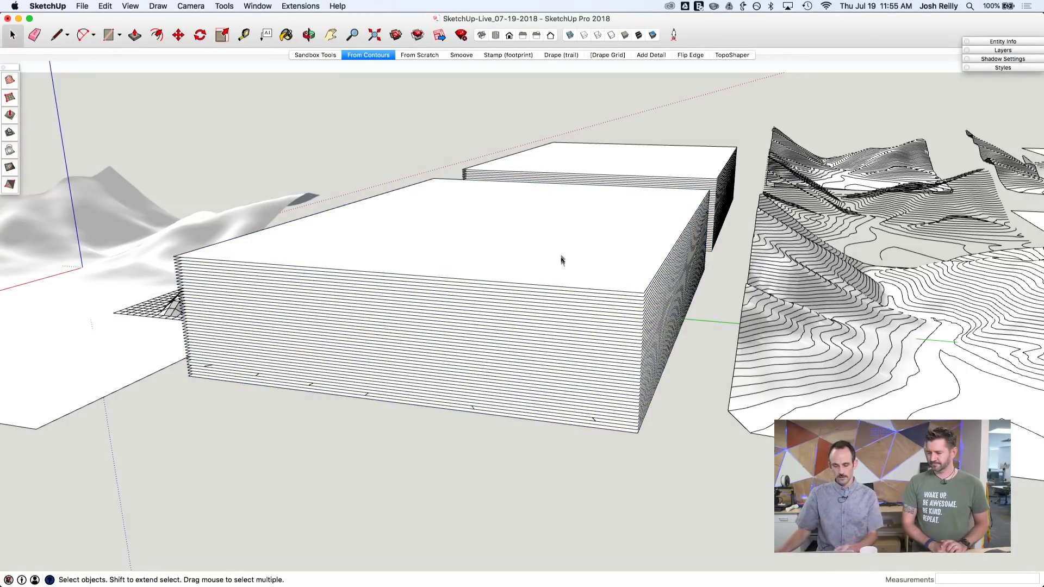
Delete the uppermost flat planes of the new stack one at a time, working down from the top and keeping the intersection lines
middle_drag(562, 260, 444, 253)
click(442, 251)
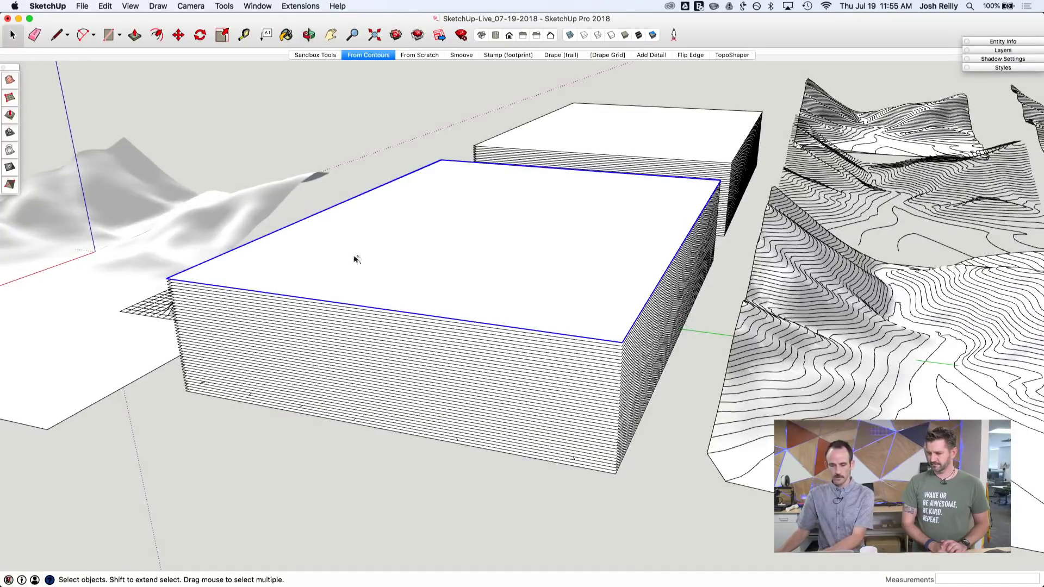
click(264, 285)
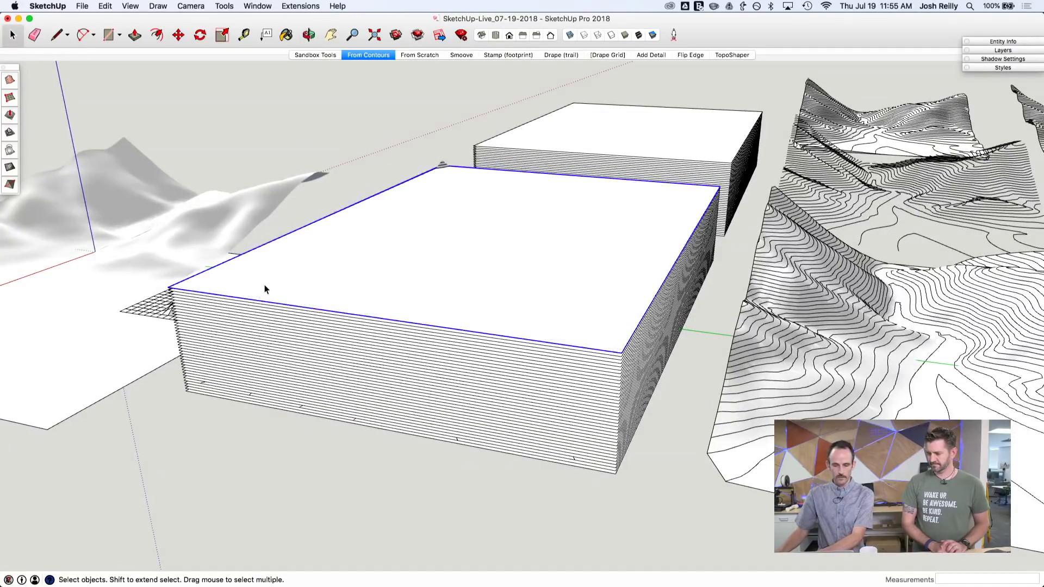
double_click(264, 289)
key(Escape)
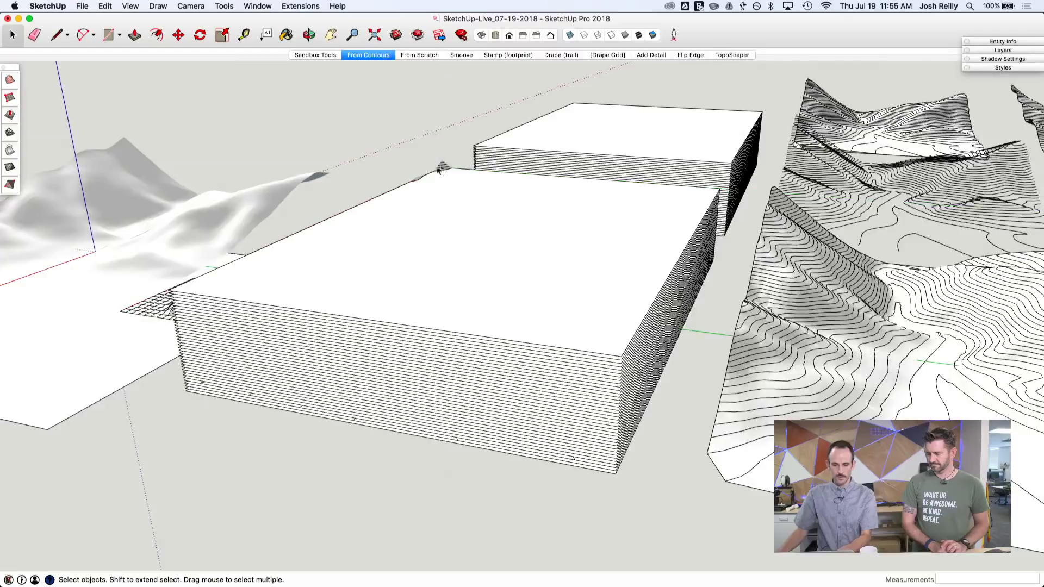
click(350, 259)
key(Delete)
click(336, 273)
key(Delete)
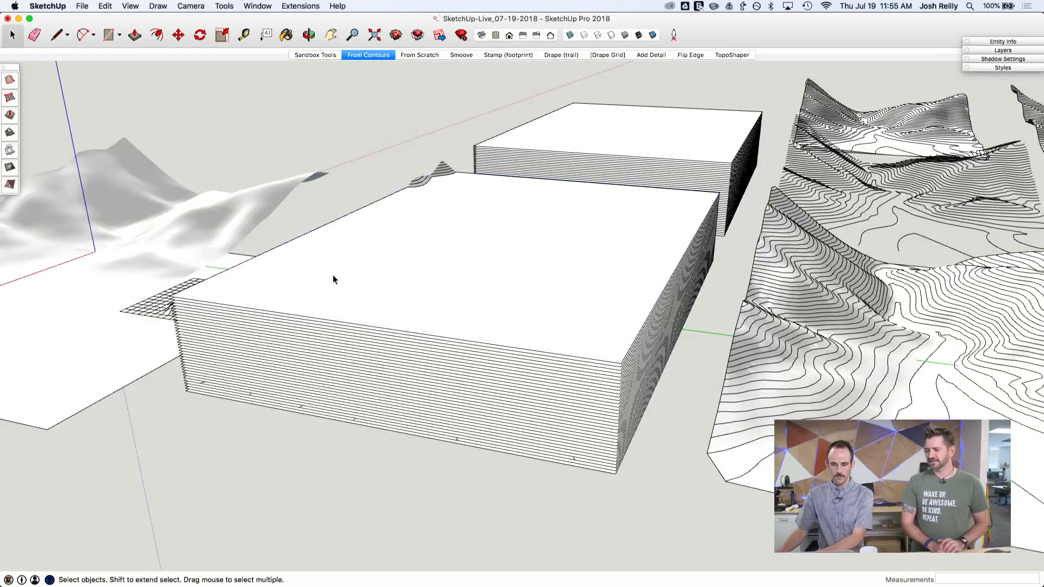
click(333, 278)
key(Delete)
click(326, 285)
key(Delete)
click(315, 289)
key(Delete)
click(303, 298)
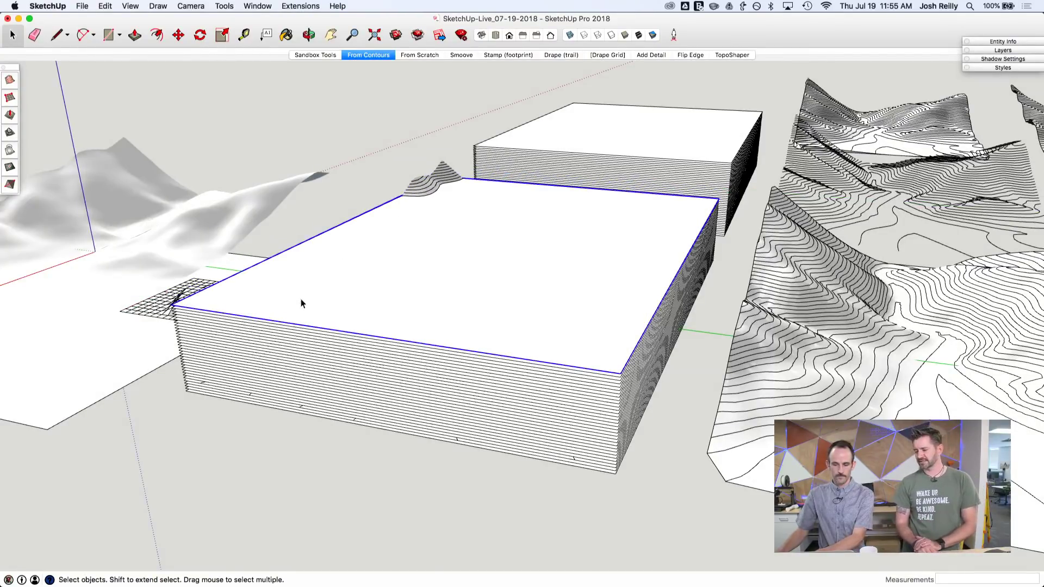
key(Delete)
click(285, 307)
key(Delete)
click(285, 307)
key(Delete)
click(286, 307)
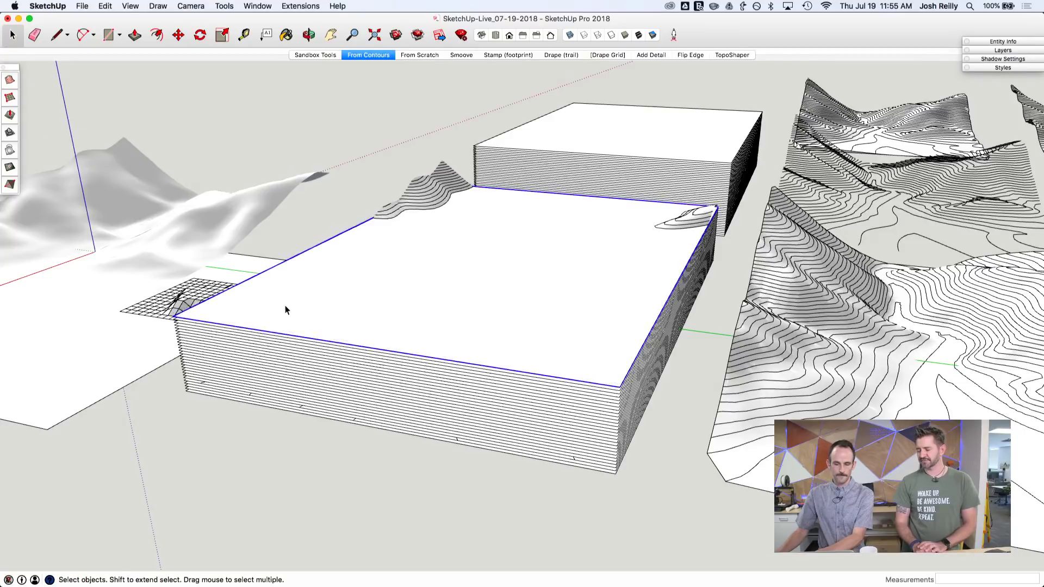
key(Delete)
Delete the next flat planes down in groups, selecting them at the stack's corner, until only the lowest few are left
click(271, 328)
scroll(238, 349, up, 5)
middle_drag(237, 349, 482, 298)
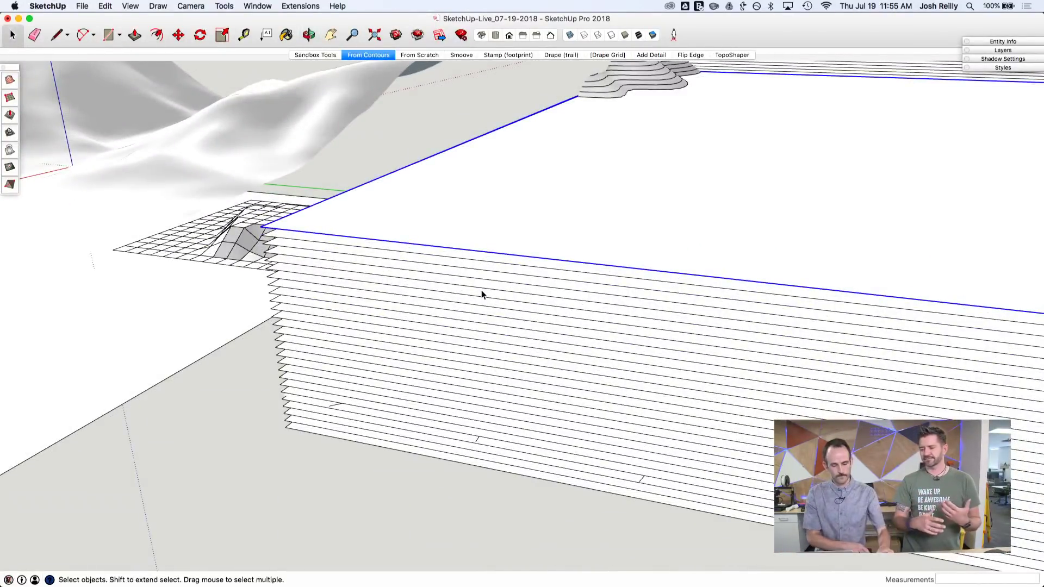
scroll(481, 290, up, 10)
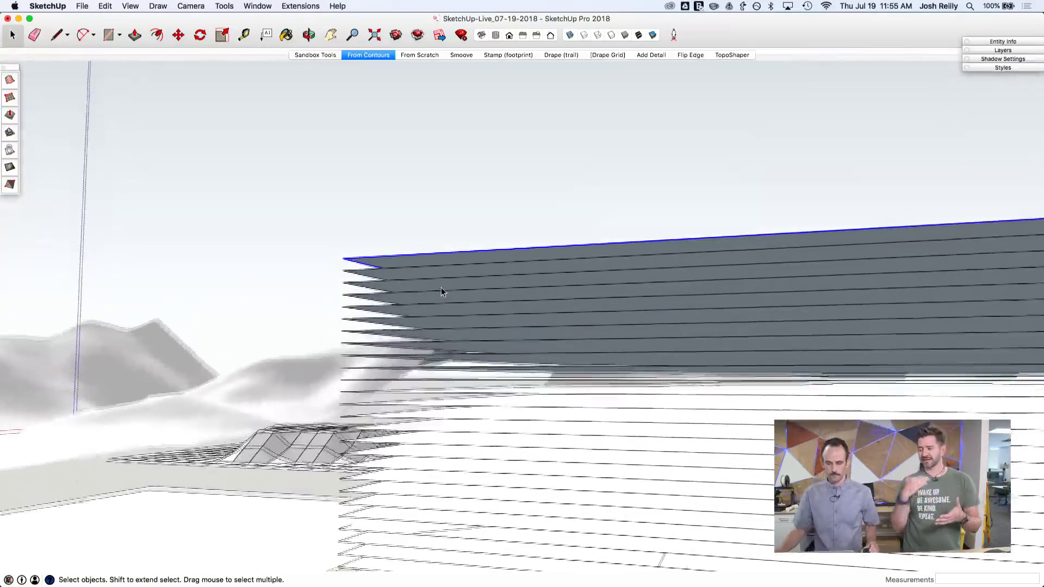
middle_drag(441, 289, 473, 285)
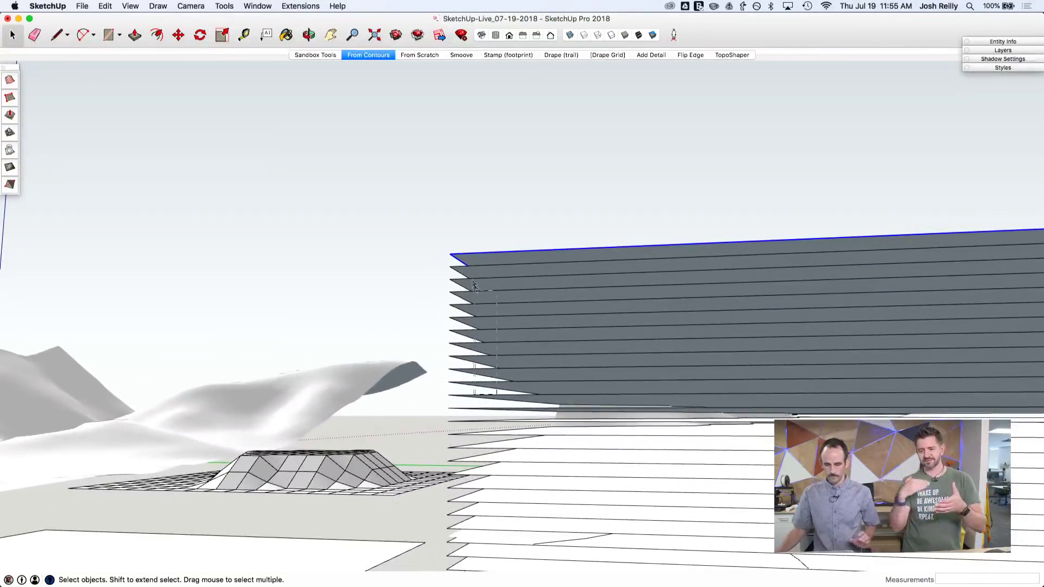
middle_drag(458, 240, 518, 326)
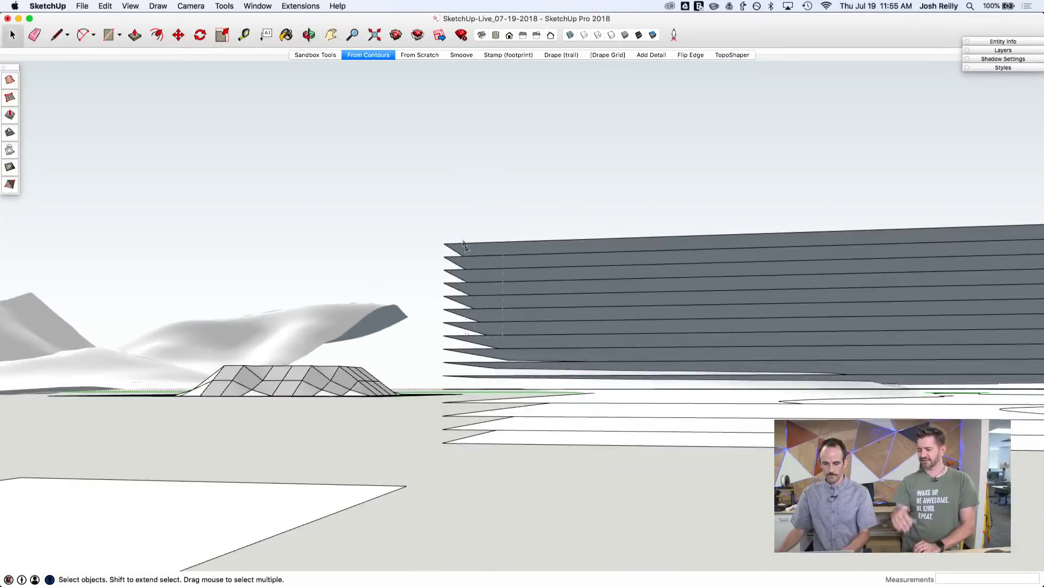
middle_drag(540, 236, 552, 351)
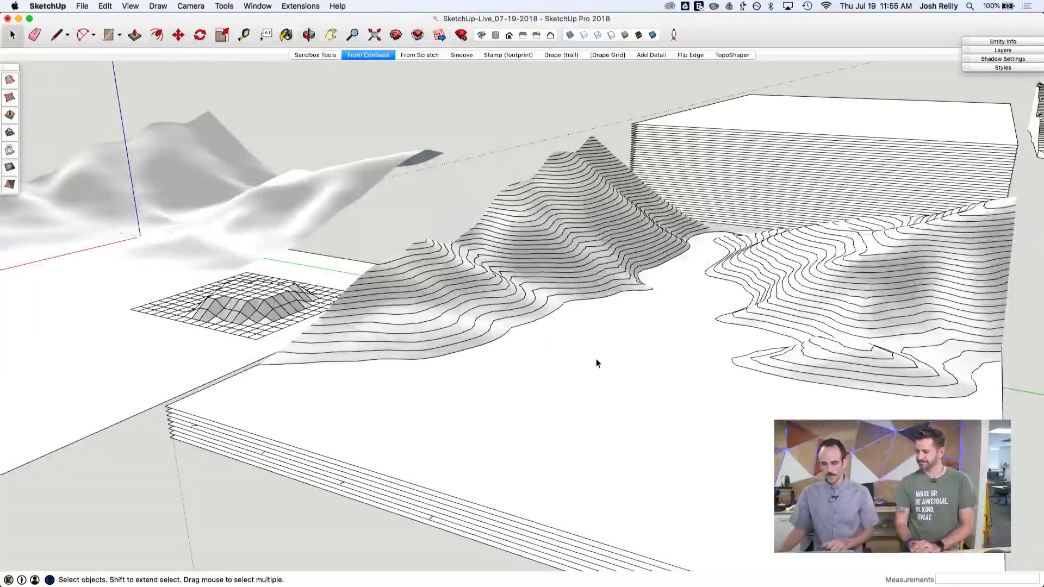
Delete the last remaining flat planes of the stack one at a time at its corner, keeping the intersection lines
scroll(256, 419, up, 3)
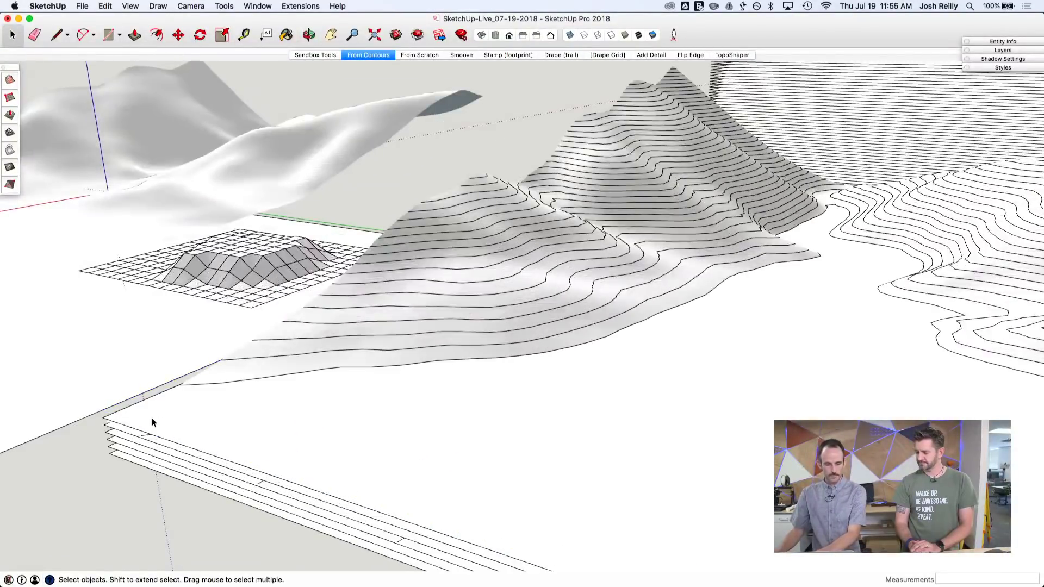
scroll(109, 434, up, 4)
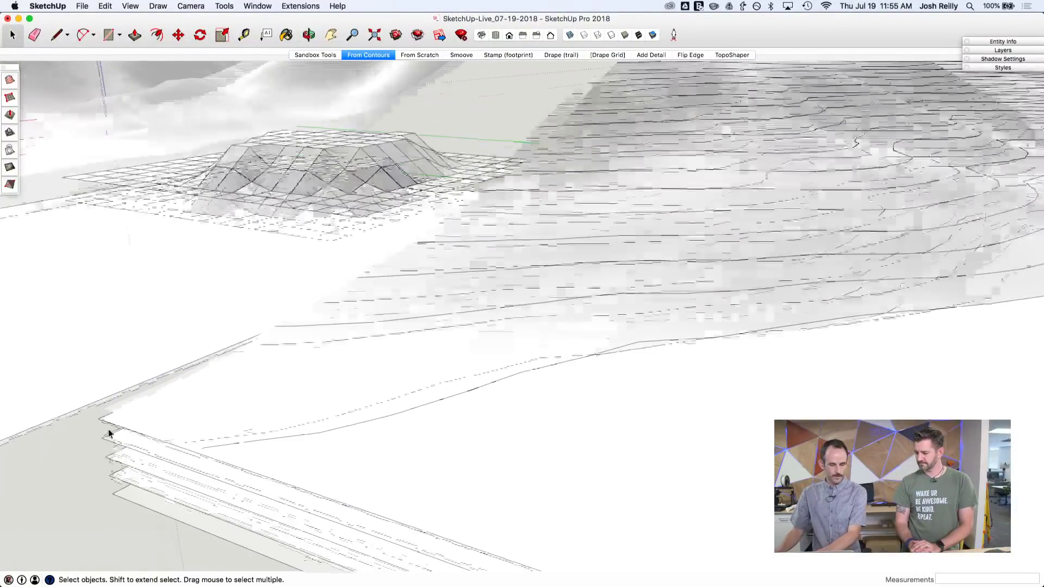
click(108, 421)
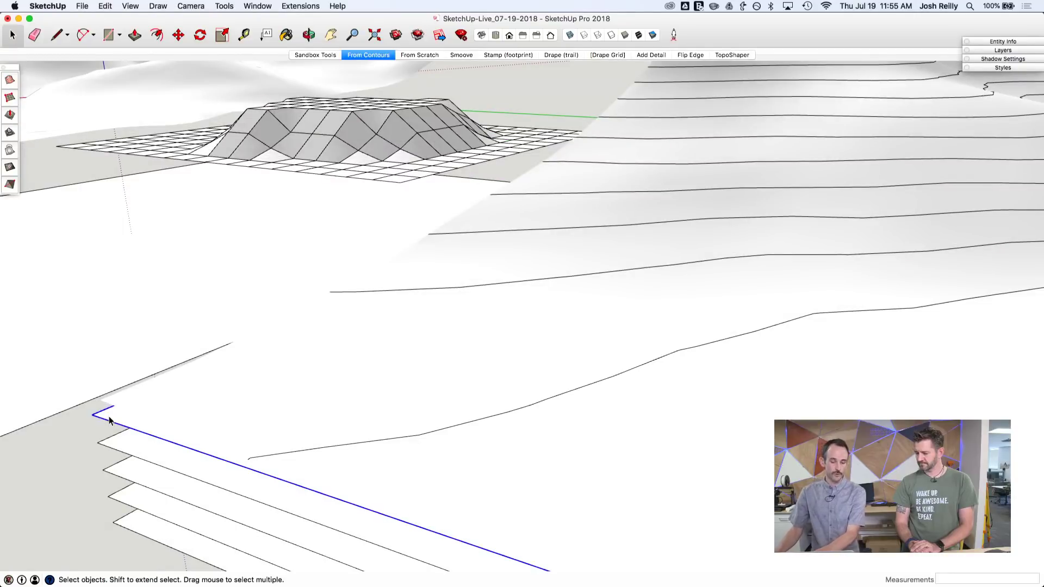
key(Delete)
click(124, 440)
key(Delete)
click(129, 474)
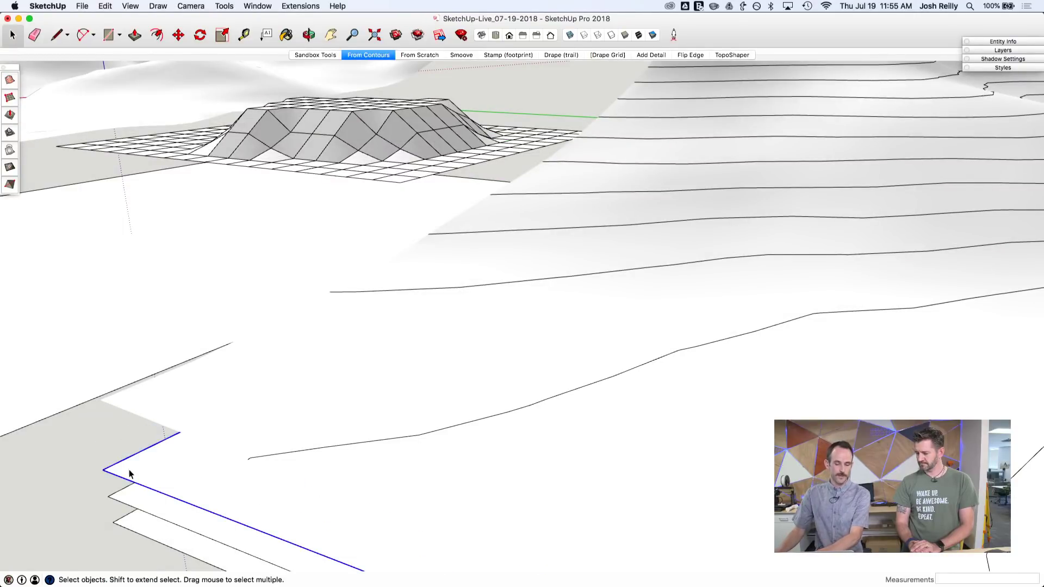
key(Delete)
click(133, 503)
key(Delete)
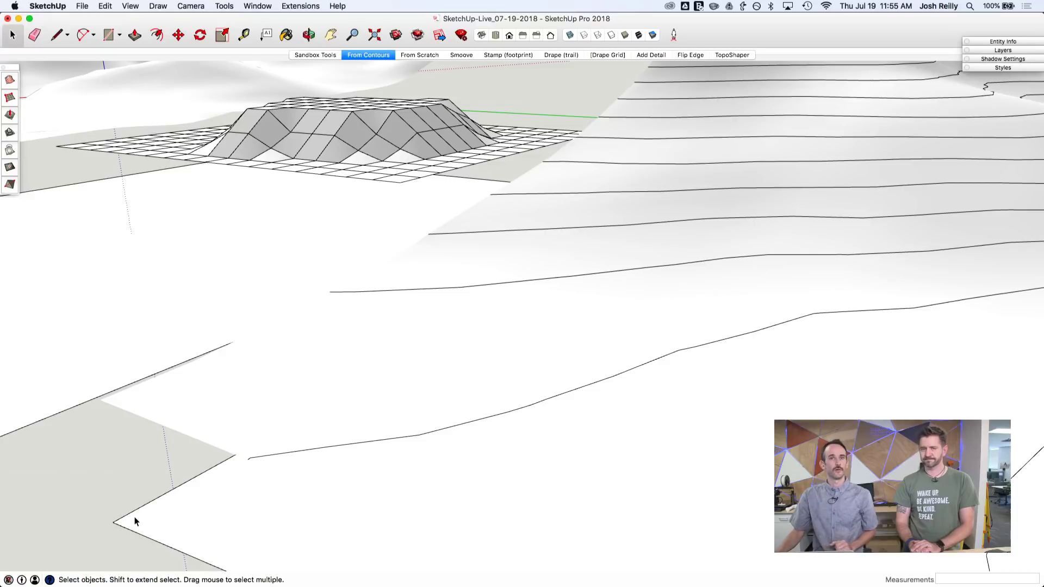
click(136, 521)
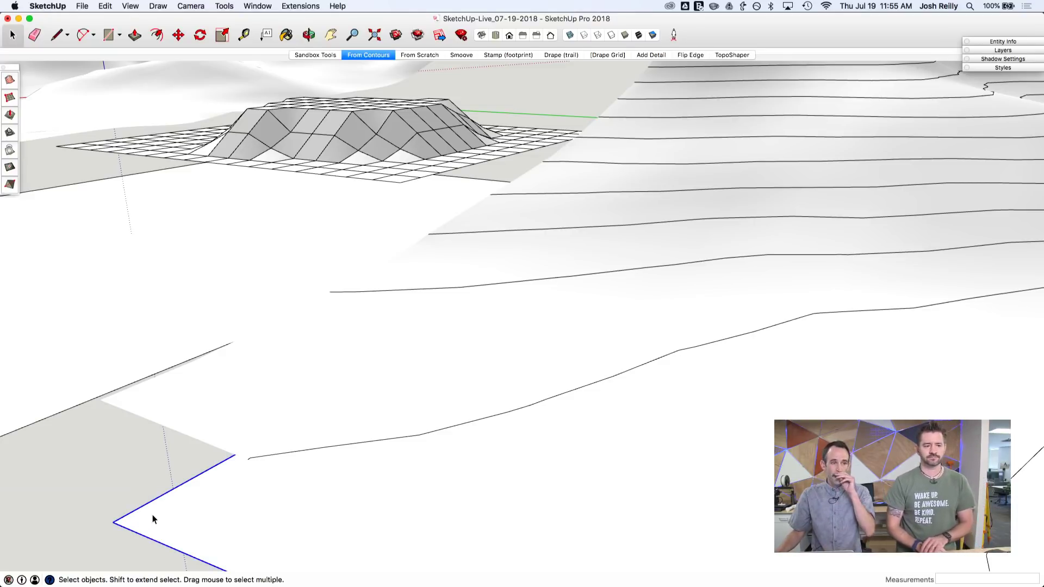
Delete the original terrain group and the flat base plane beneath it, leaving only the contour lines
scroll(242, 517, down, 3)
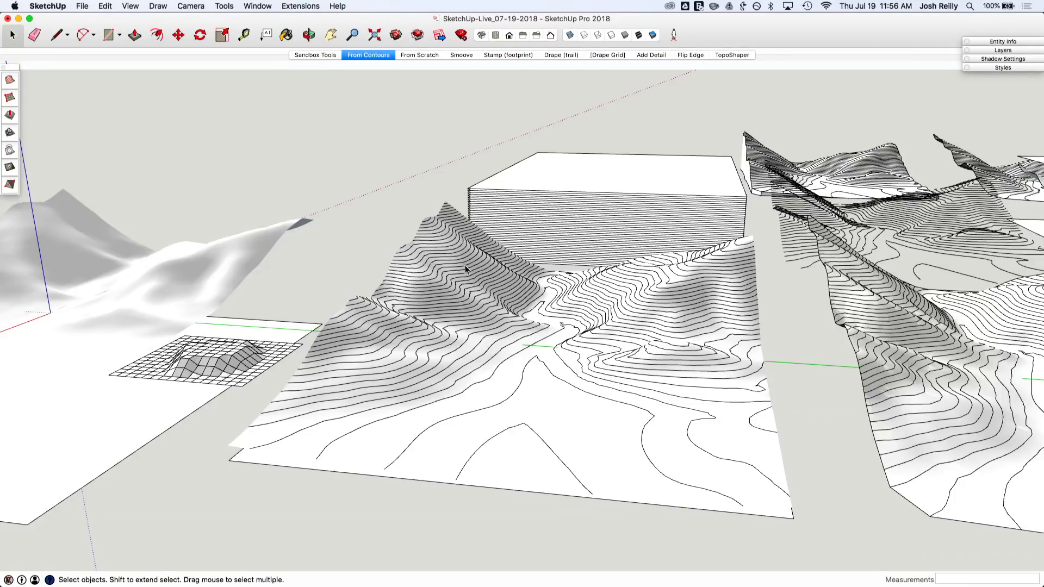
scroll(626, 337, down, 3)
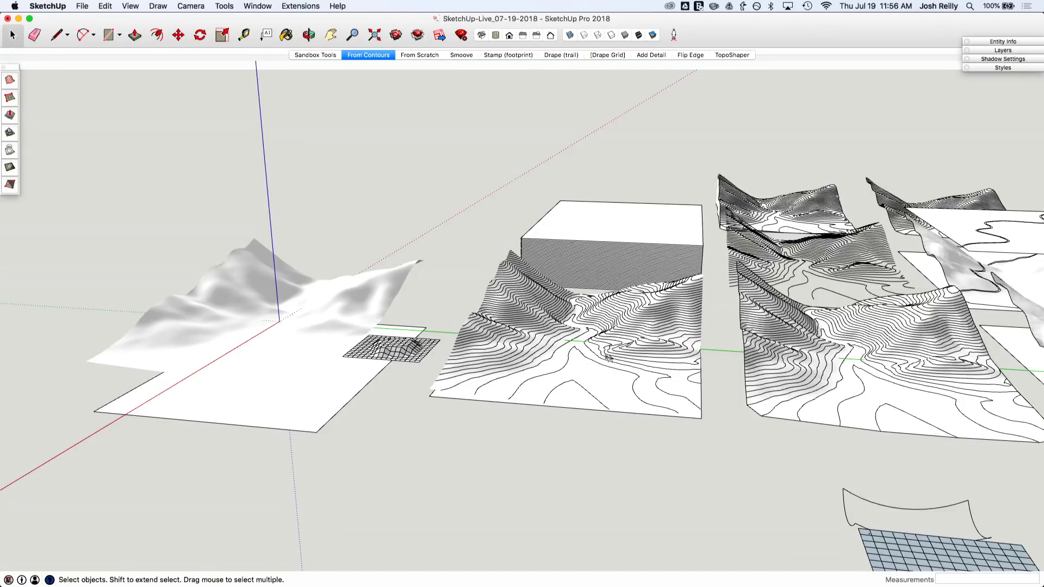
scroll(609, 357, up, 2)
middle_drag(598, 387, 549, 405)
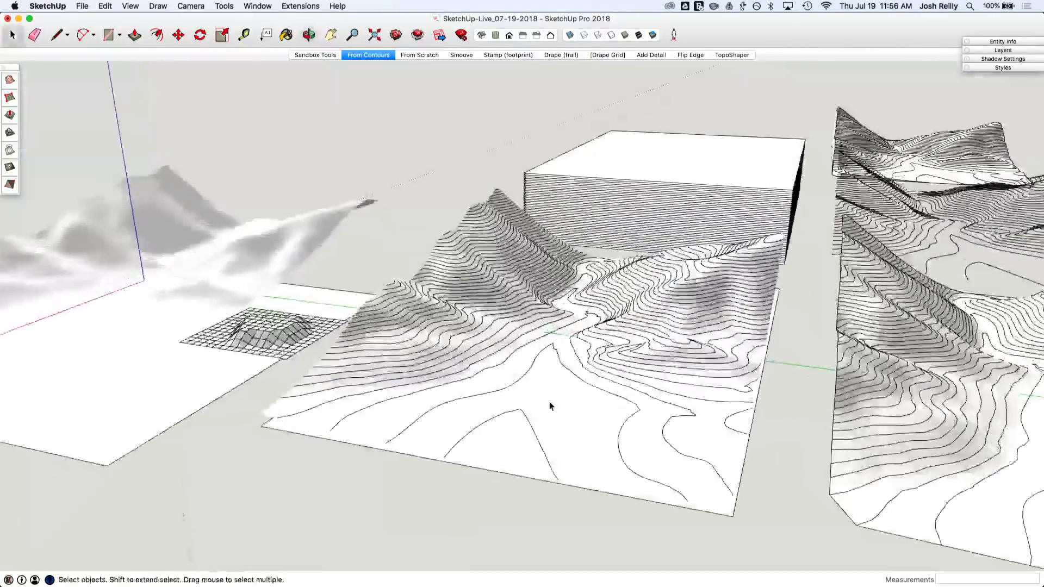
scroll(552, 397, down, 2)
click(546, 427)
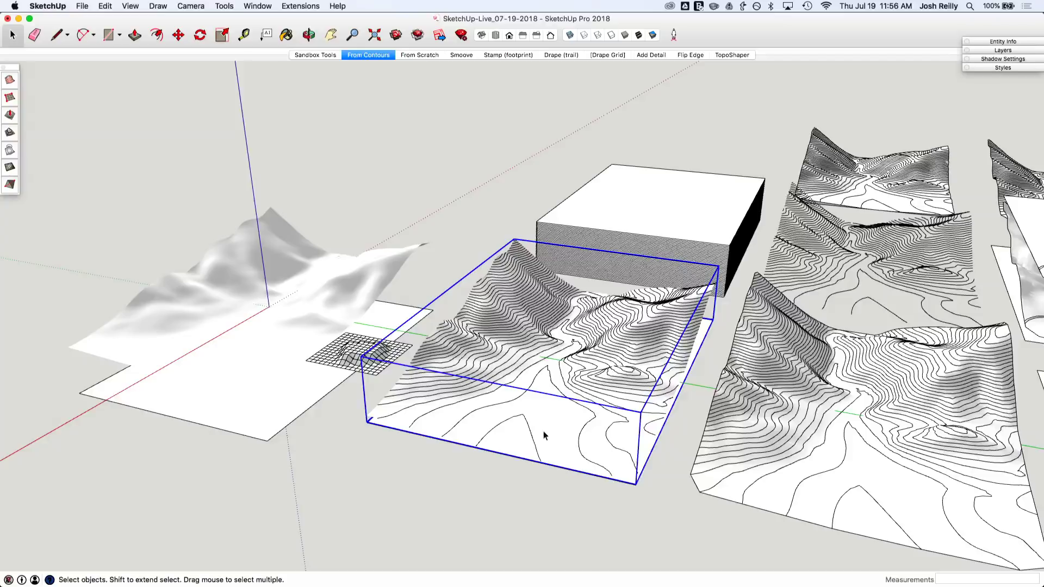
click(546, 436)
click(554, 422)
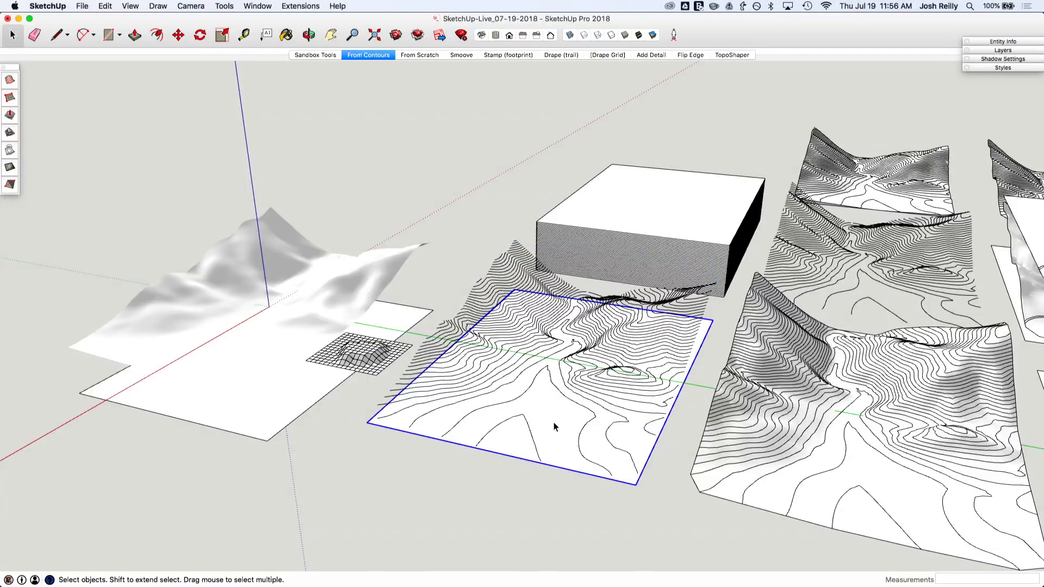
key(Delete)
Select all the freestanding contour lines, save the model, and generate a terrain surface from them with From Contours
scroll(570, 409, down, 10)
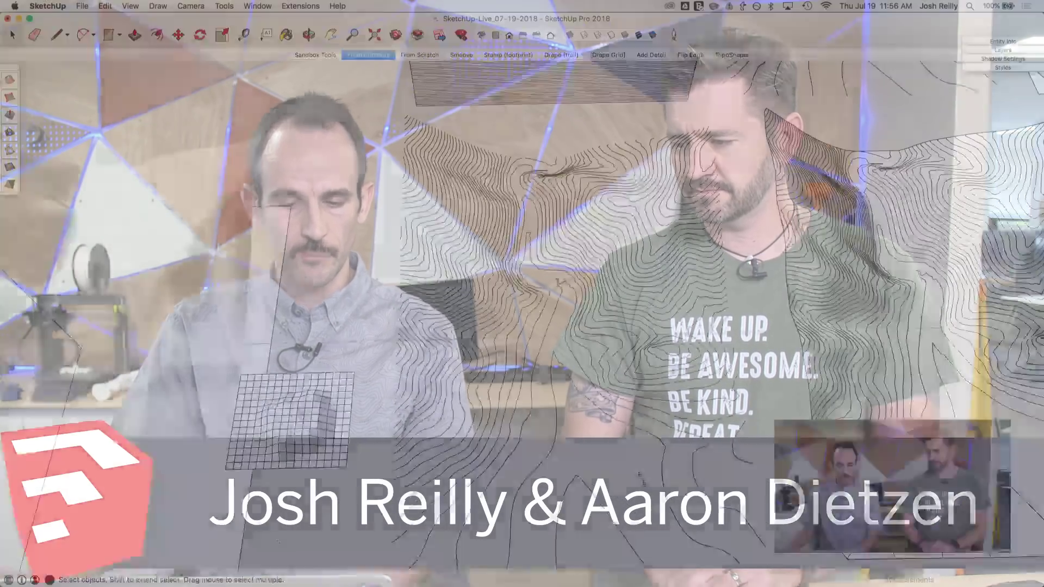
mouse_move(639, 478)
middle_down()
mouse_move(559, 426)
mouse_move(544, 280)
middle_up()
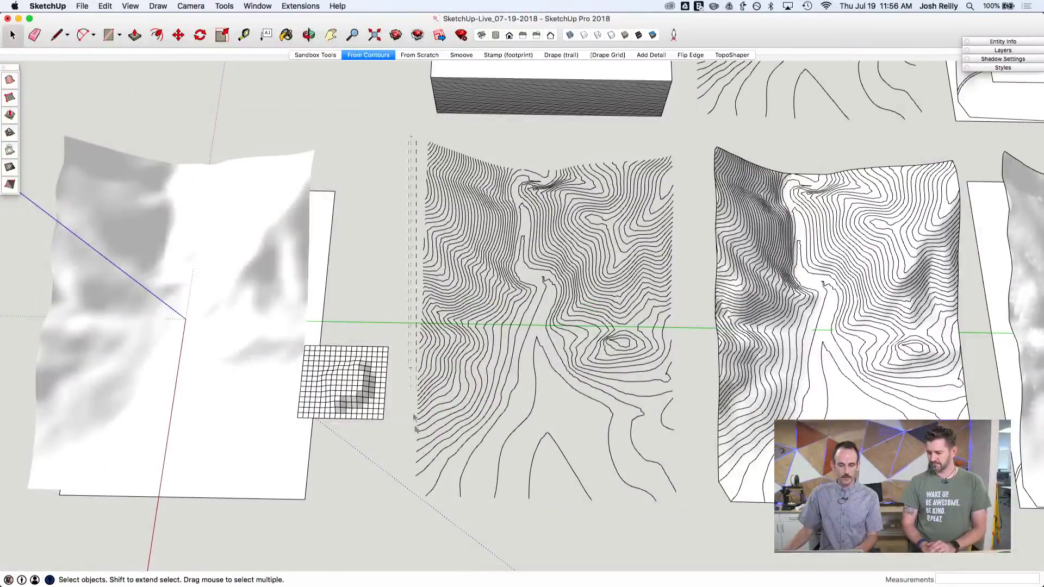
drag(416, 429, 690, 544)
middle_drag(689, 543, 489, 269)
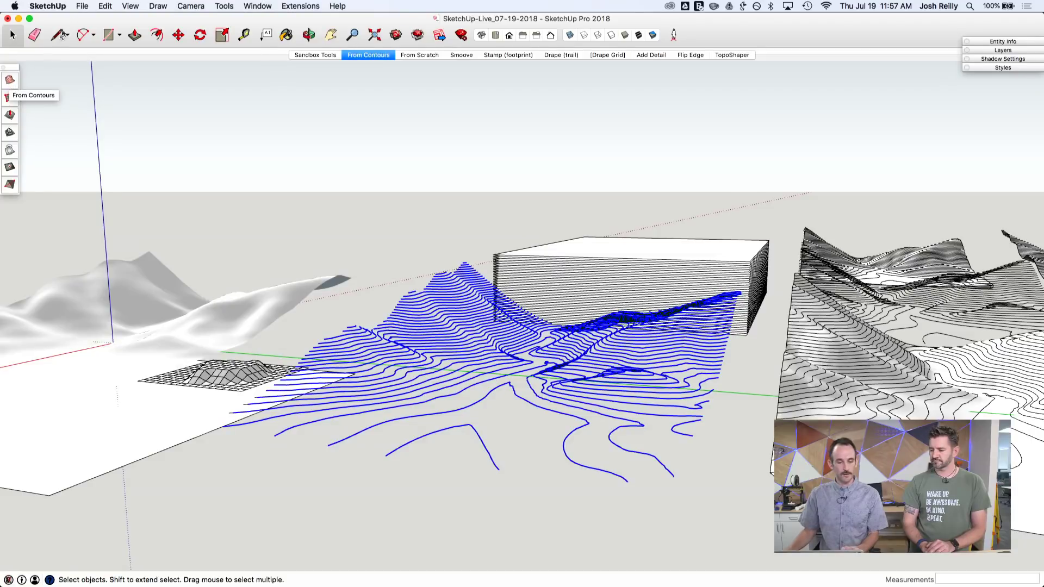
click(82, 6)
click(94, 67)
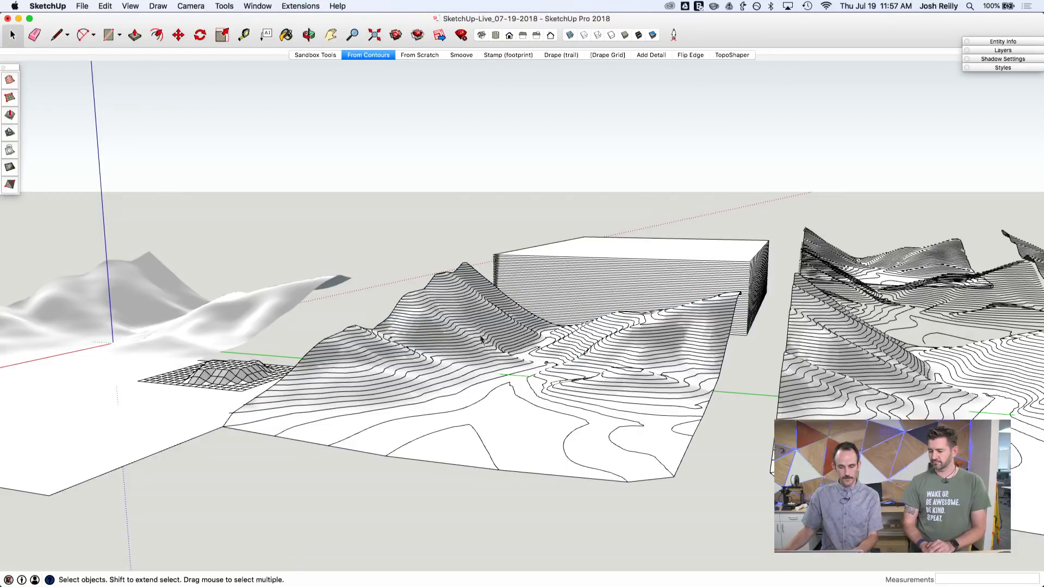
Show hidden geometry and examine how the new terrain surface is triangulated between the contour lines
scroll(476, 347, up, 5)
scroll(473, 358, up, 5)
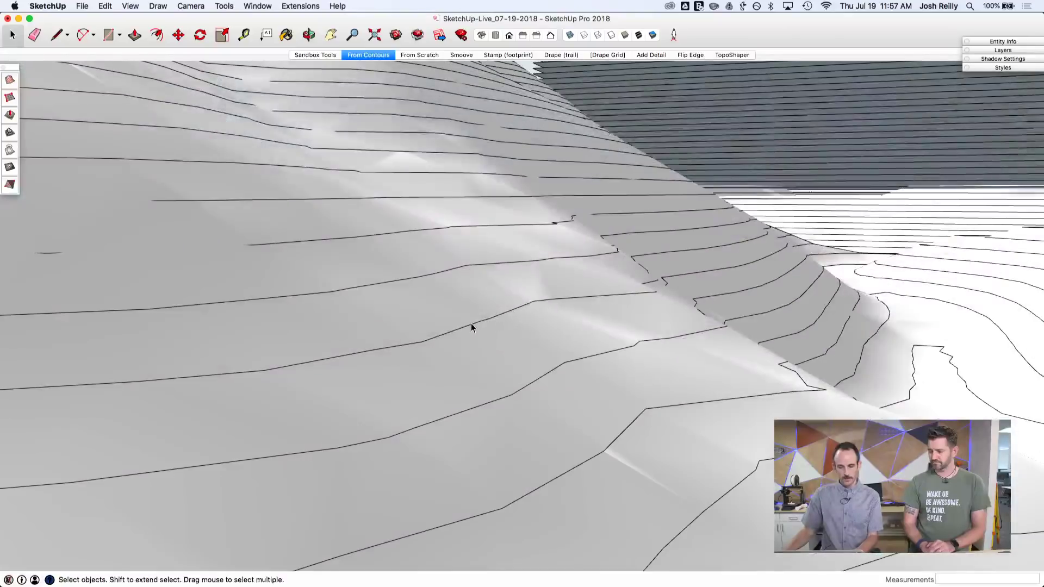
key(super+alt+h)
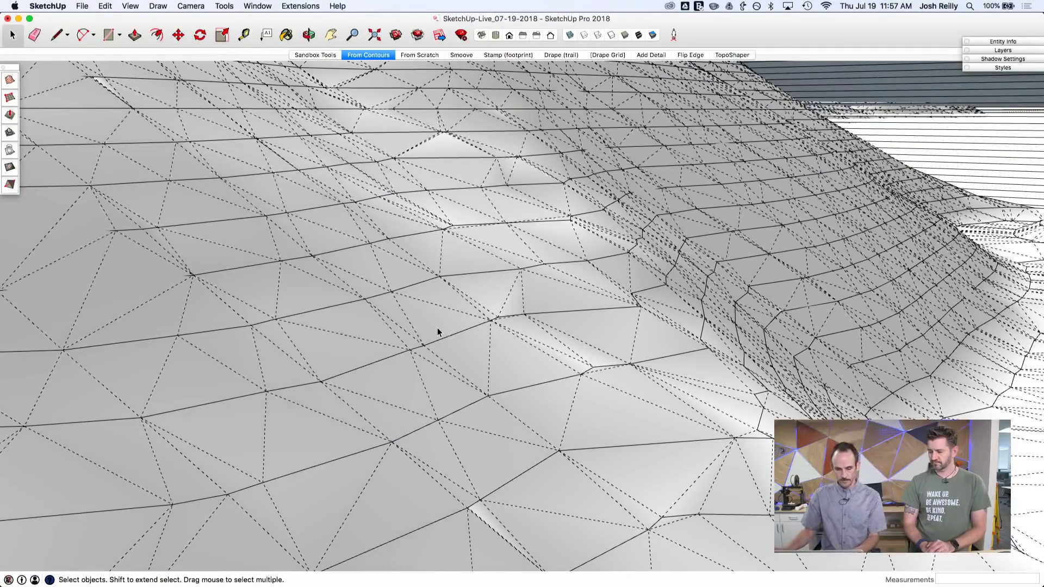
middle_drag(437, 327, 487, 368)
scroll(499, 405, up, 6)
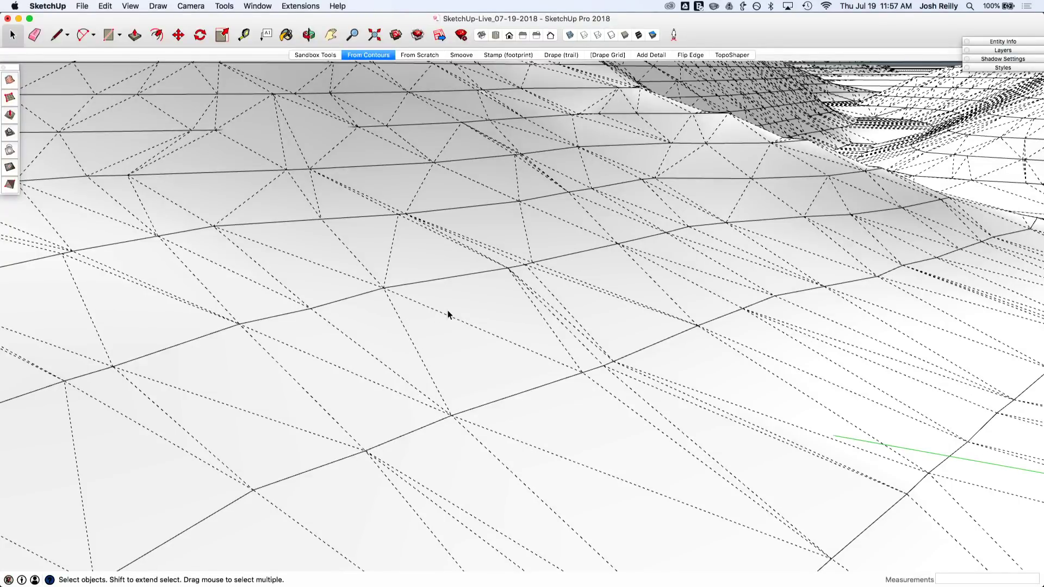
scroll(361, 342, down, 6)
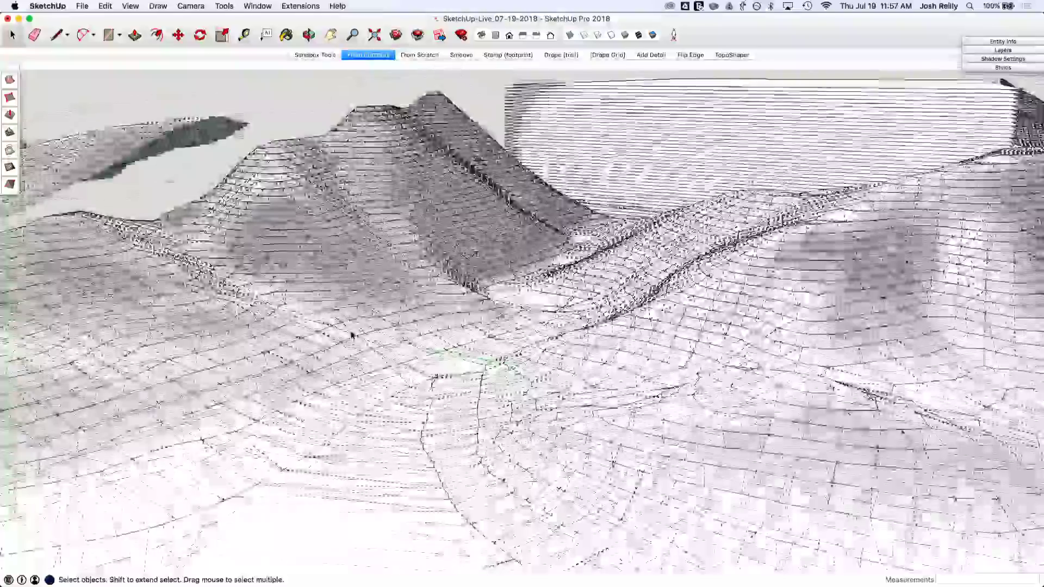
scroll(351, 336, down, 3)
middle_drag(352, 336, 420, 304)
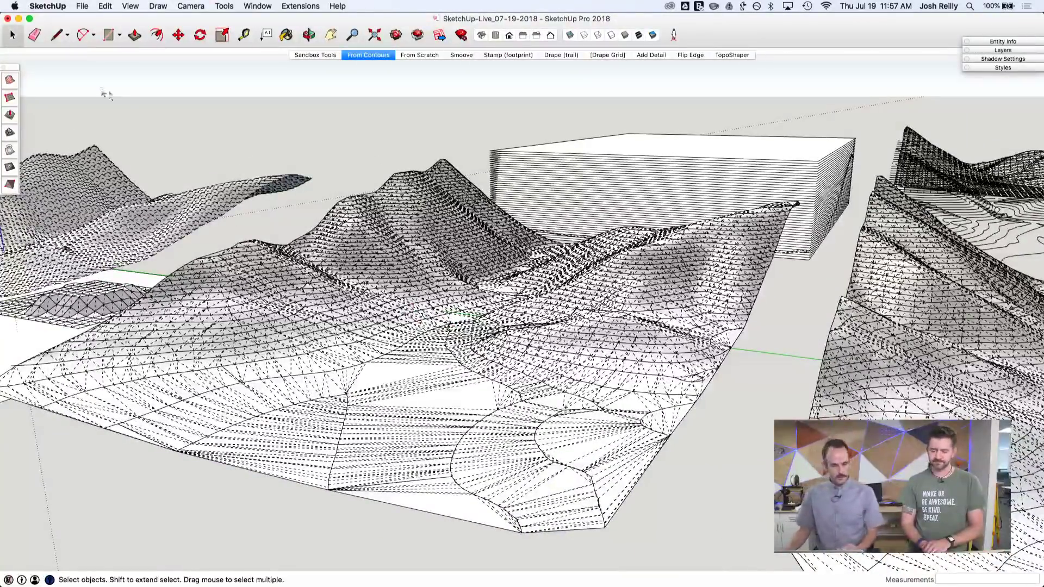
Switch to the From Scratch scene with the satellite terrain and the sample grid
click(10, 98)
click(413, 56)
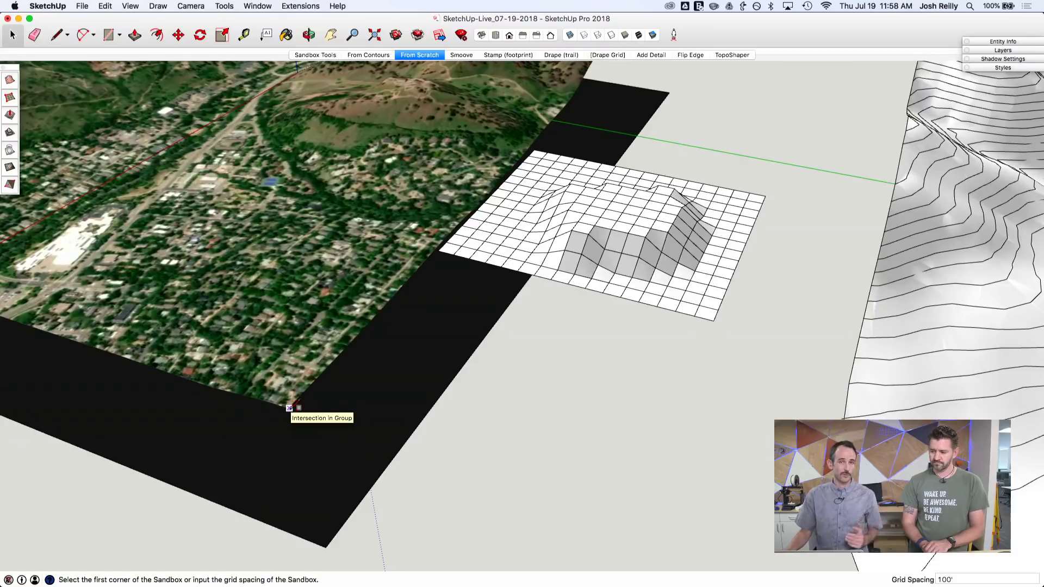
click(289, 408)
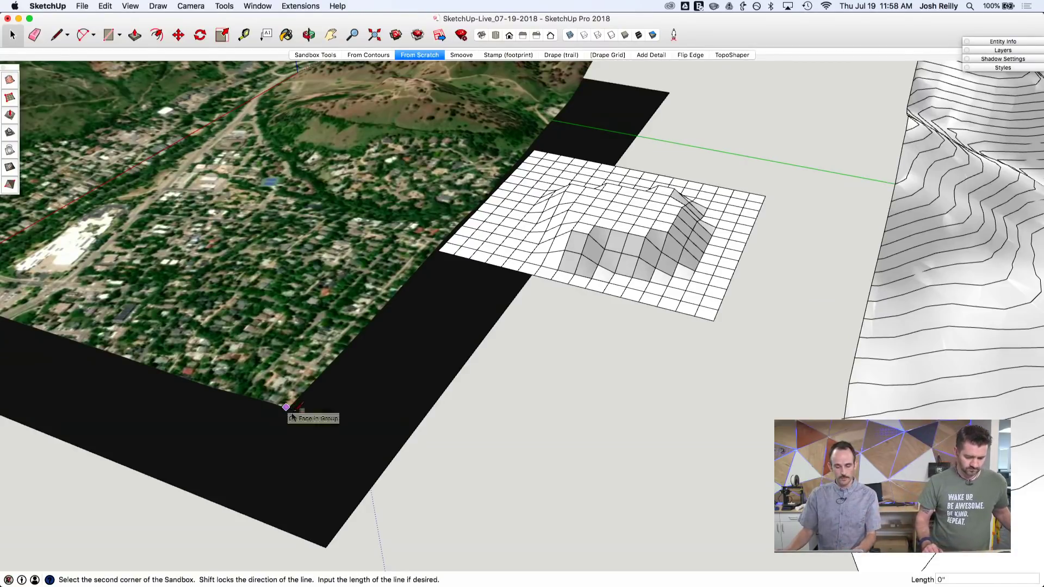
key(Escape)
click(291, 408)
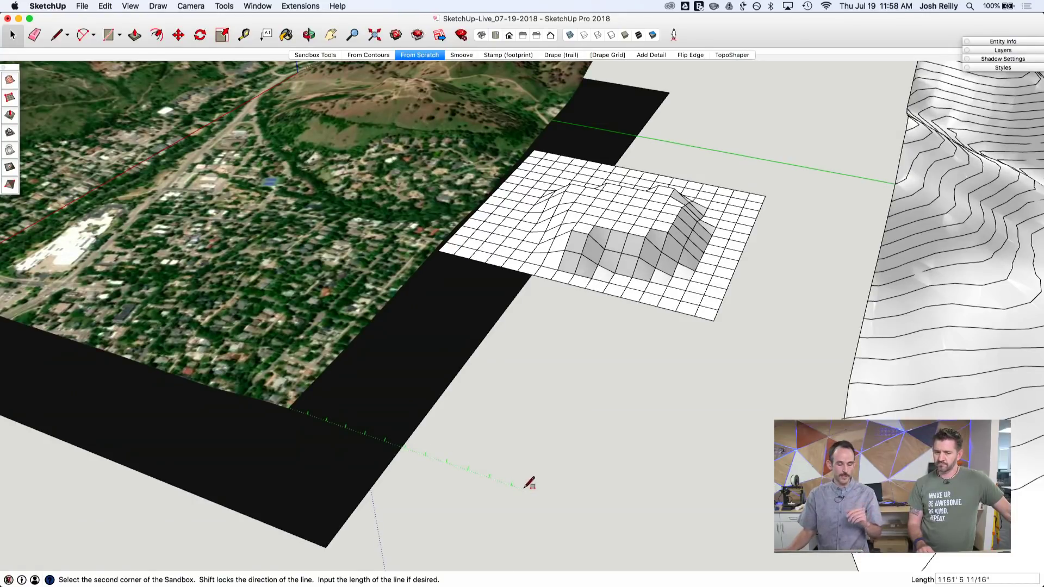
key(Escape)
key(space)
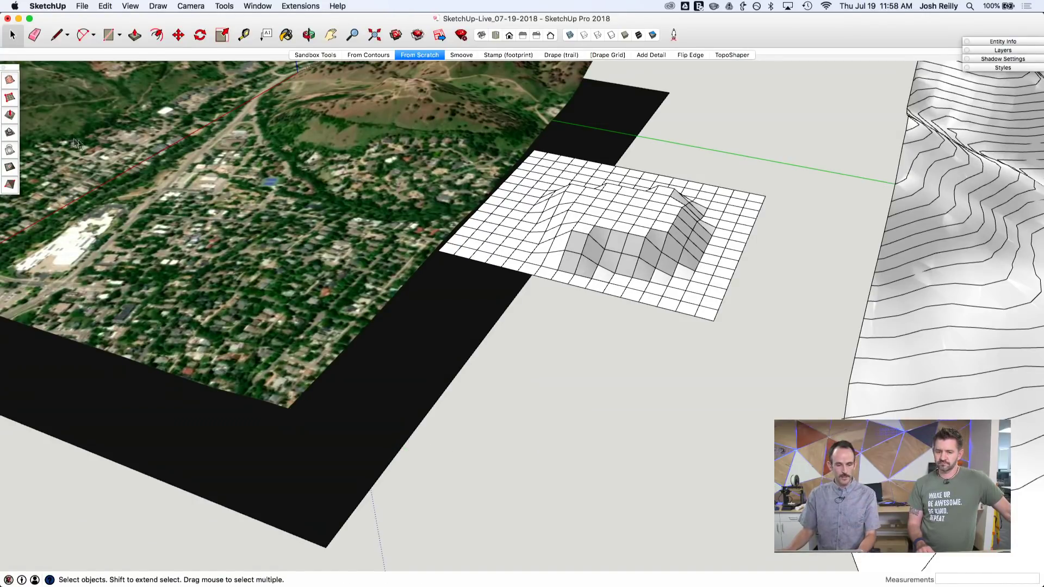
Draw a flat grid mesh with From Scratch at 100' spacing, starting at the satellite image's corner and extending beside the sample grid
click(13, 100)
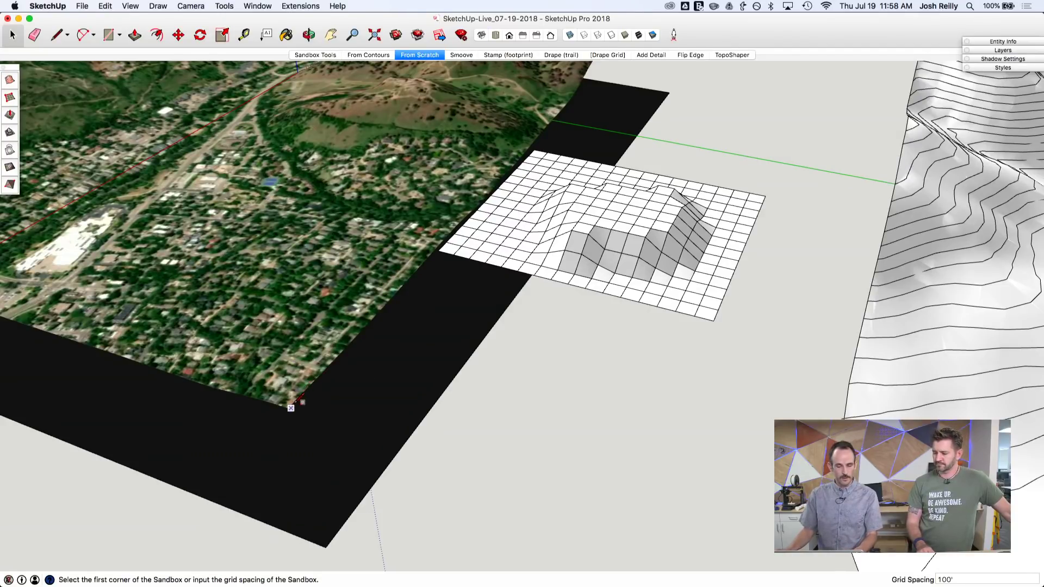
click(290, 406)
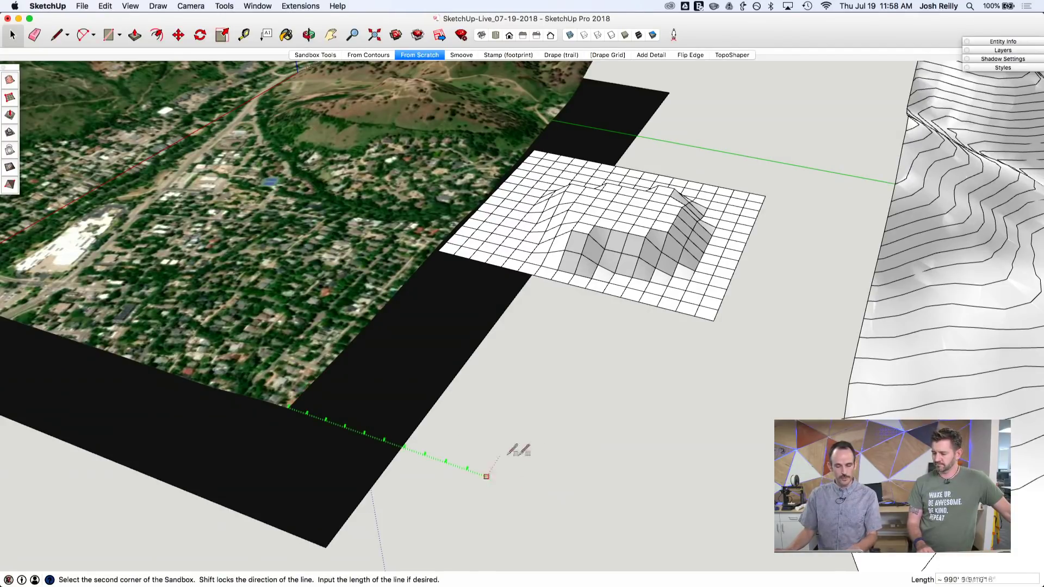
click(714, 320)
click(690, 530)
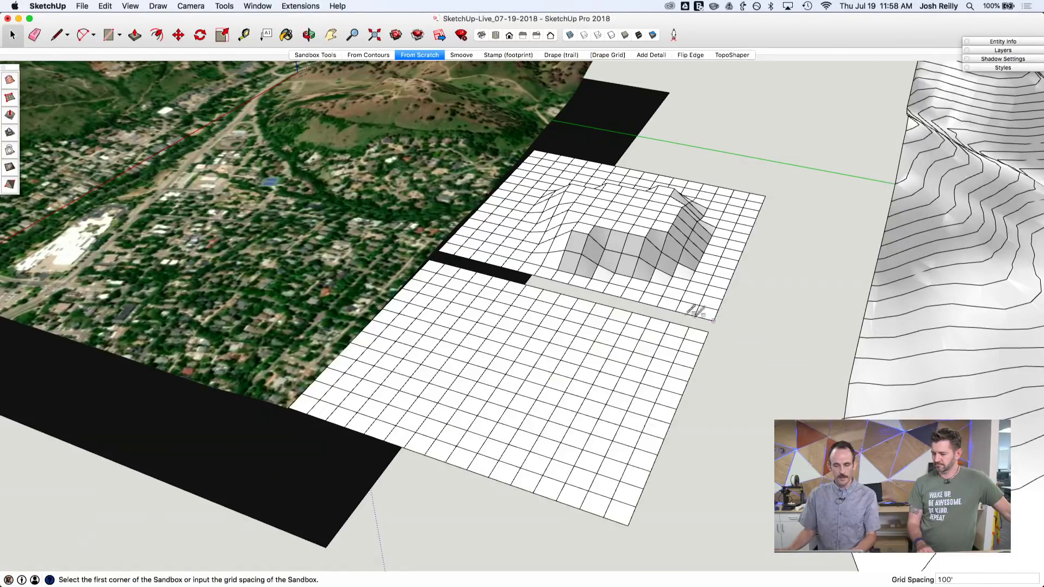
key(space)
middle_drag(691, 530, 596, 338)
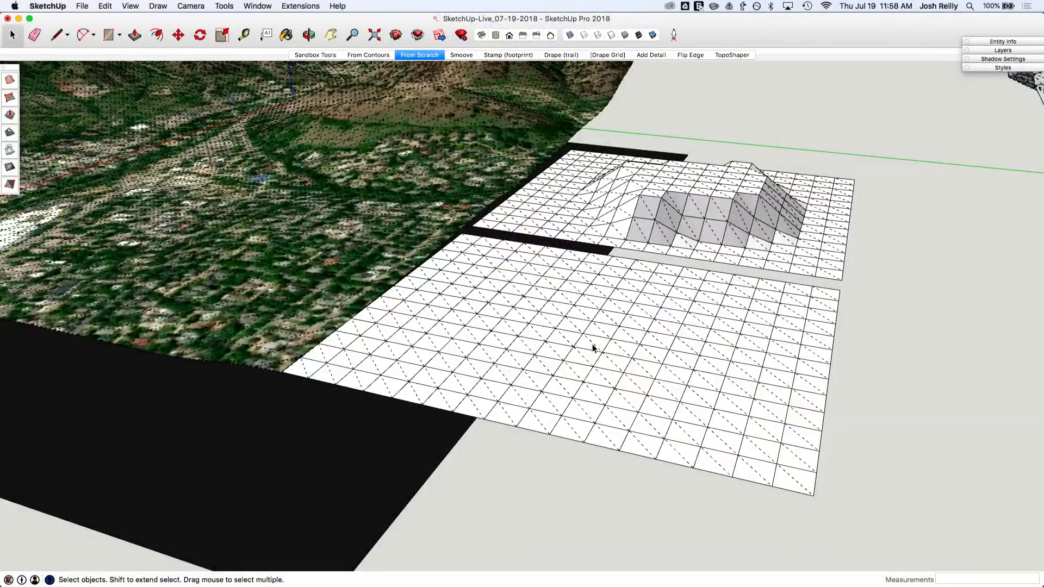
middle_drag(593, 348, 577, 369)
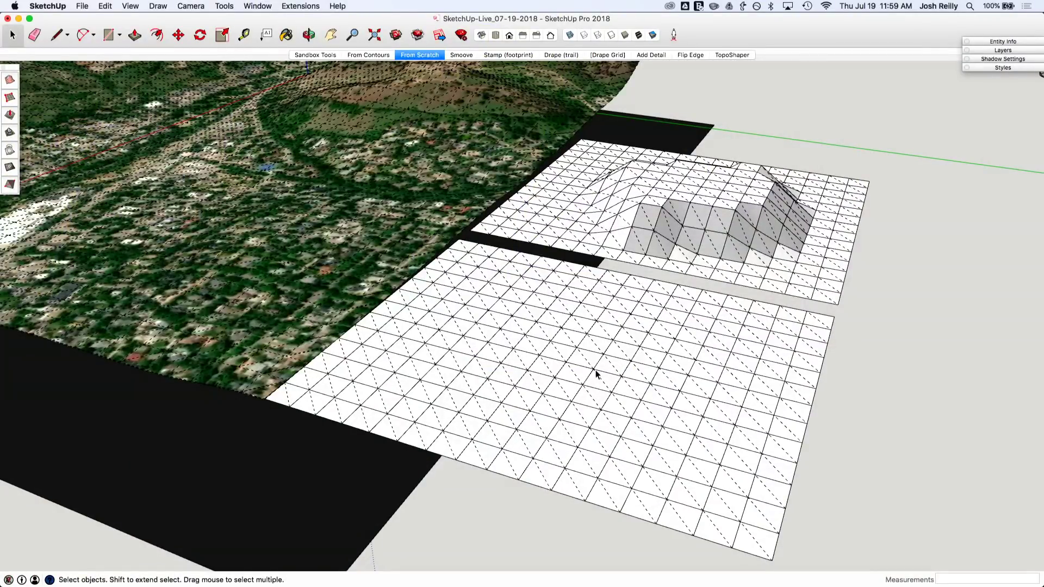
In the Smoove scene, open the new flat grid for editing and raise a small hill near its far corner with a 300' Smoove radius
click(457, 56)
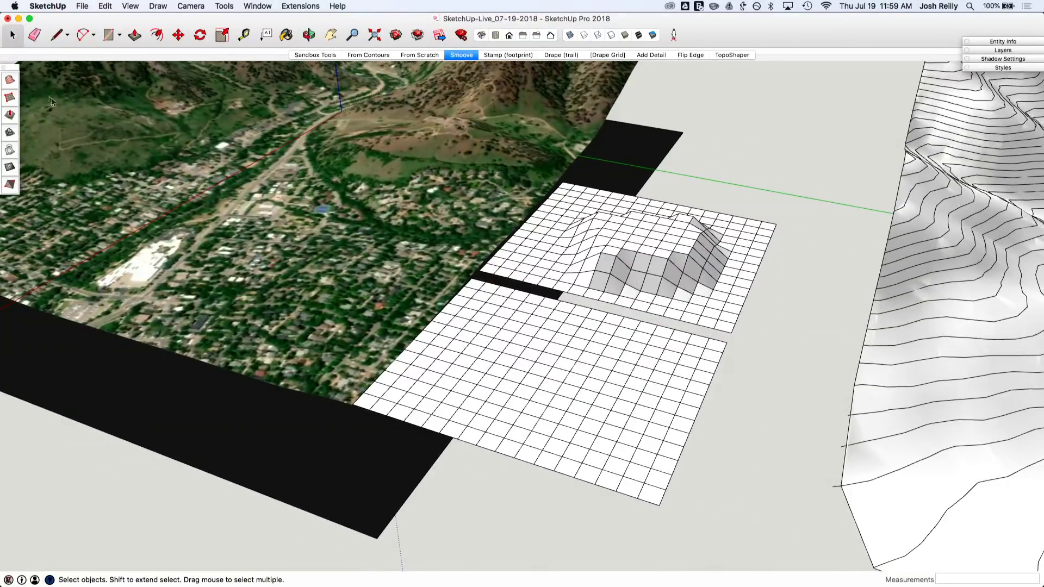
double_click(539, 362)
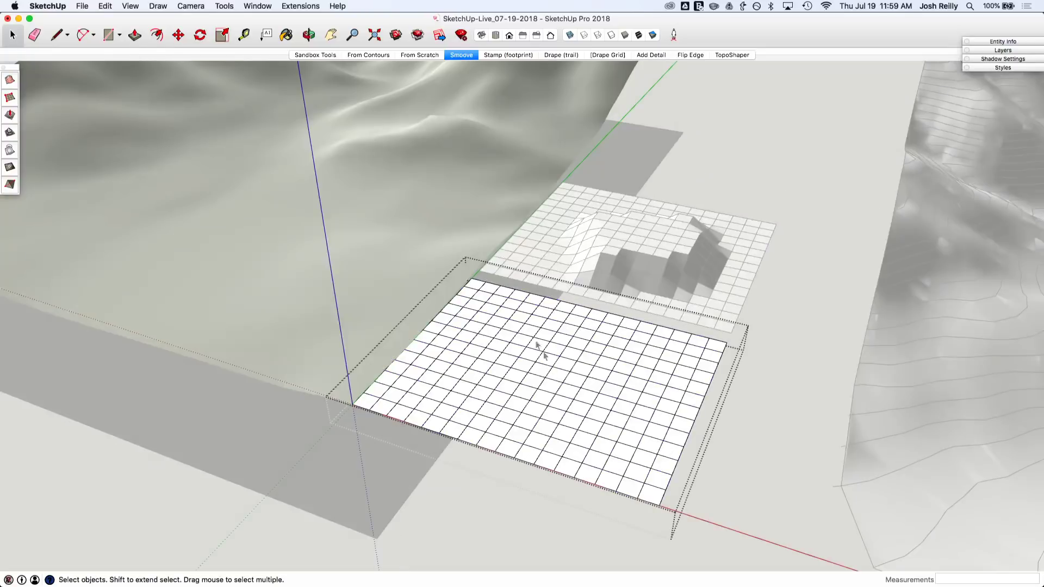
click(10, 116)
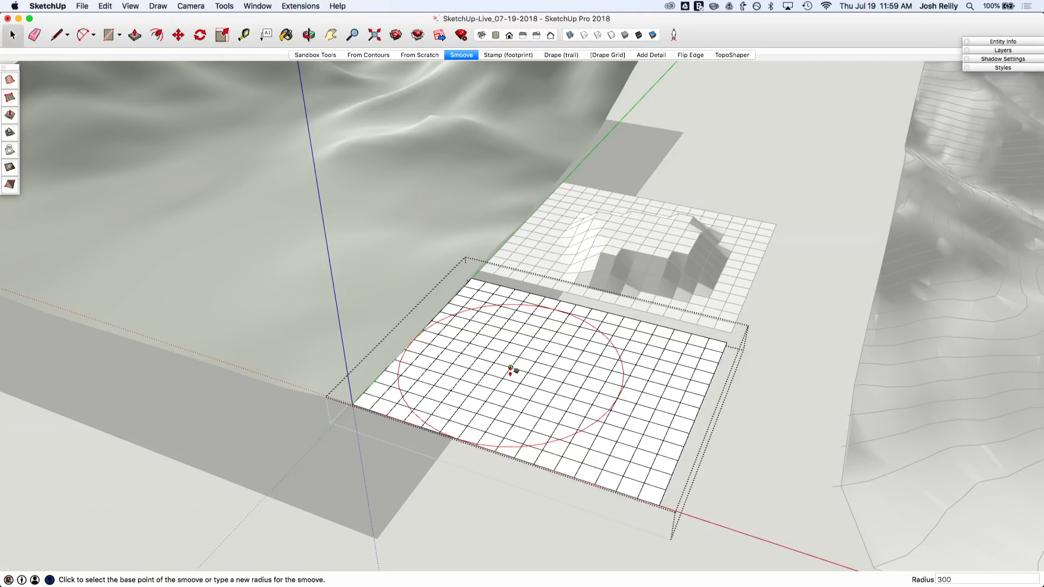
text(300)
key(Return)
click(503, 344)
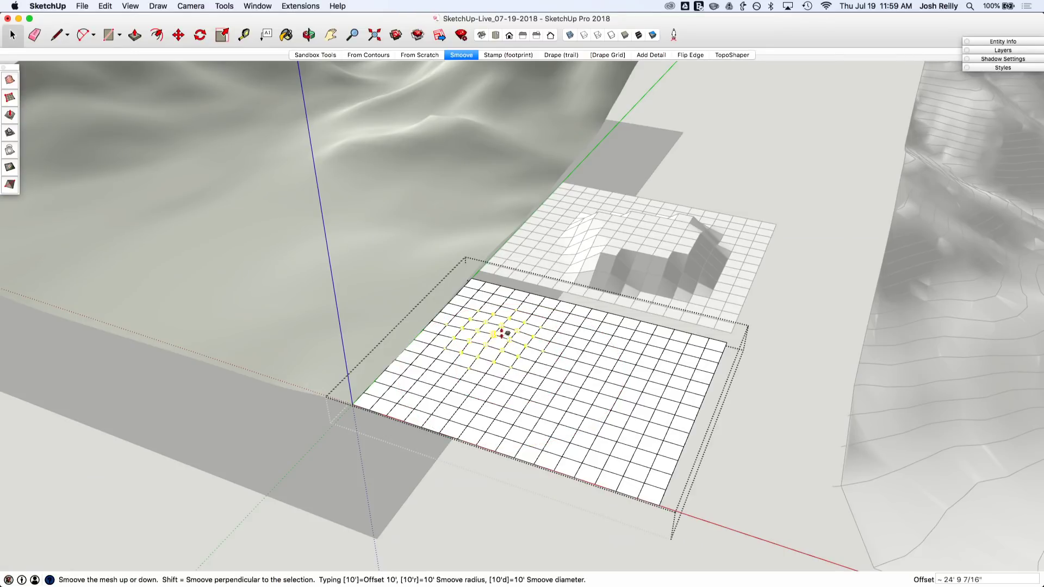
click(513, 319)
scroll(606, 384, up, 3)
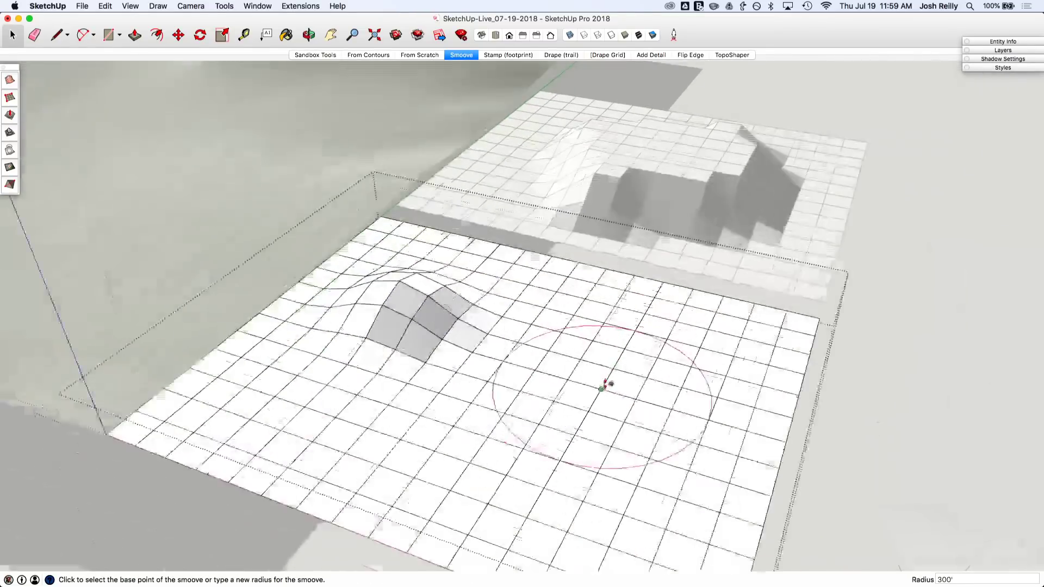
middle_drag(605, 384, 651, 303)
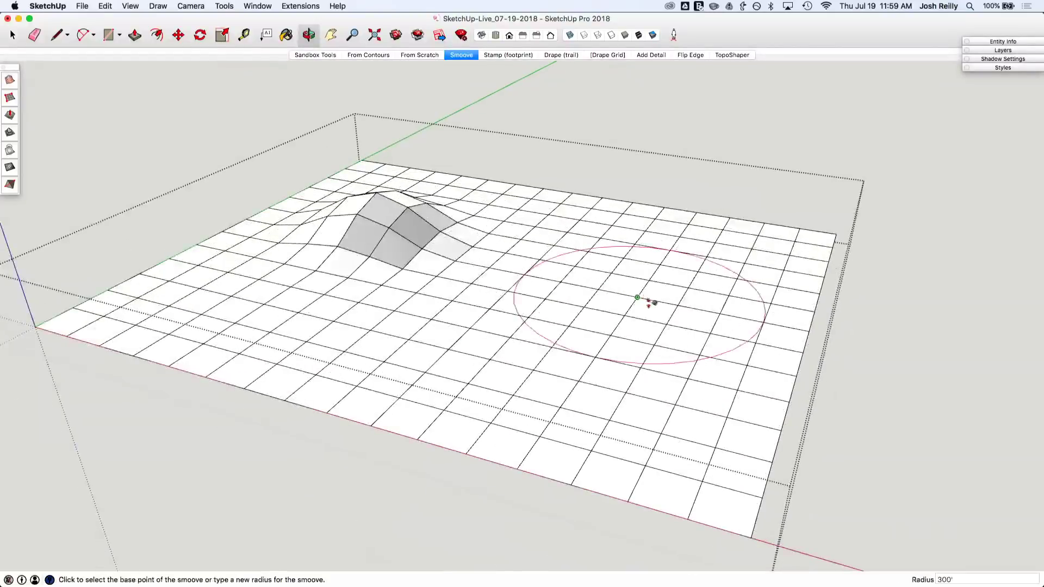
Raise a tall hill on the grid's opposite side with the 300' Smoove radius, and a broad mound near the origin with a 600' radius
click(662, 296)
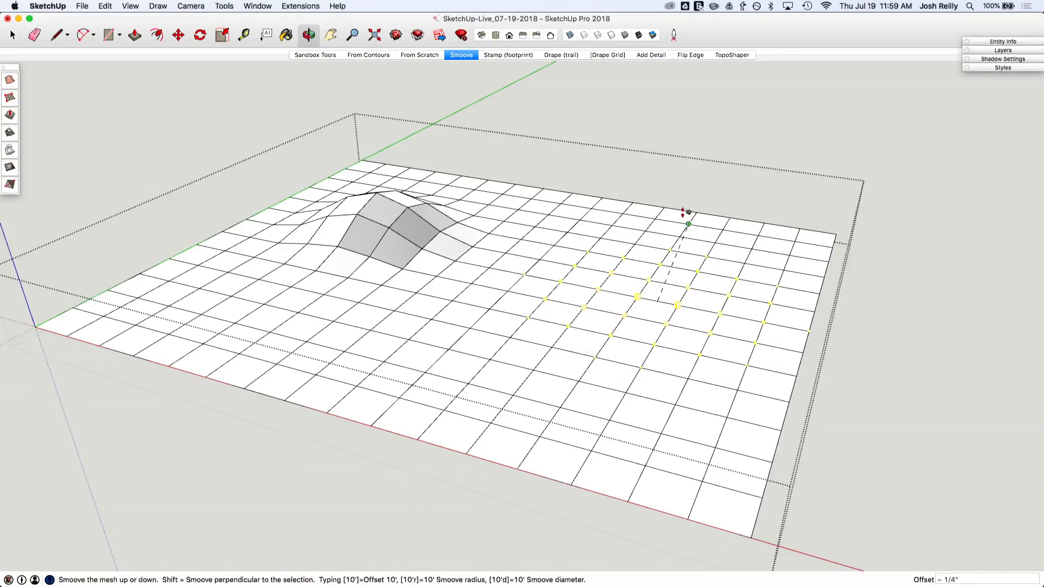
click(664, 206)
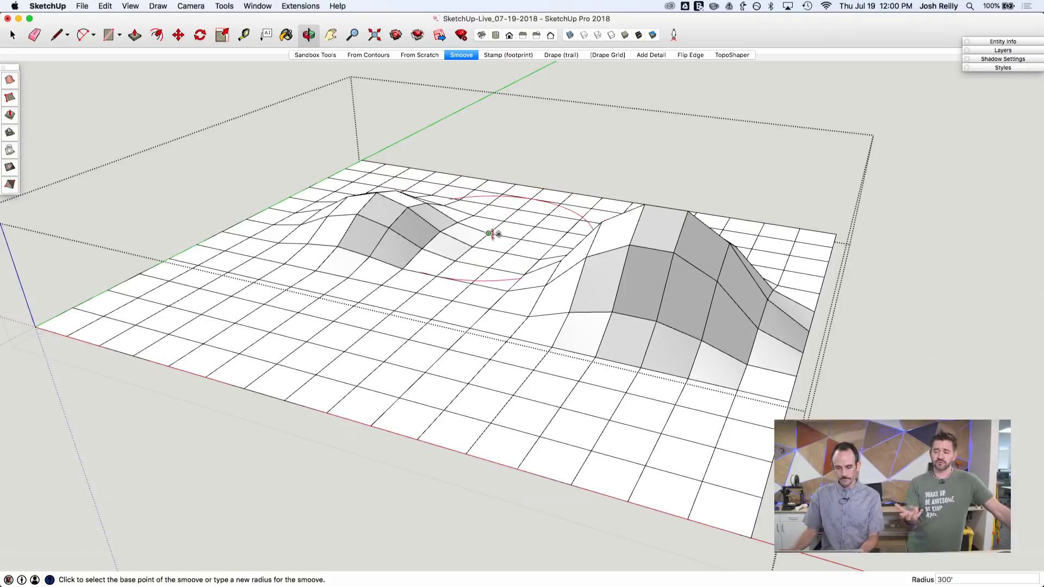
text(600)
key(Return)
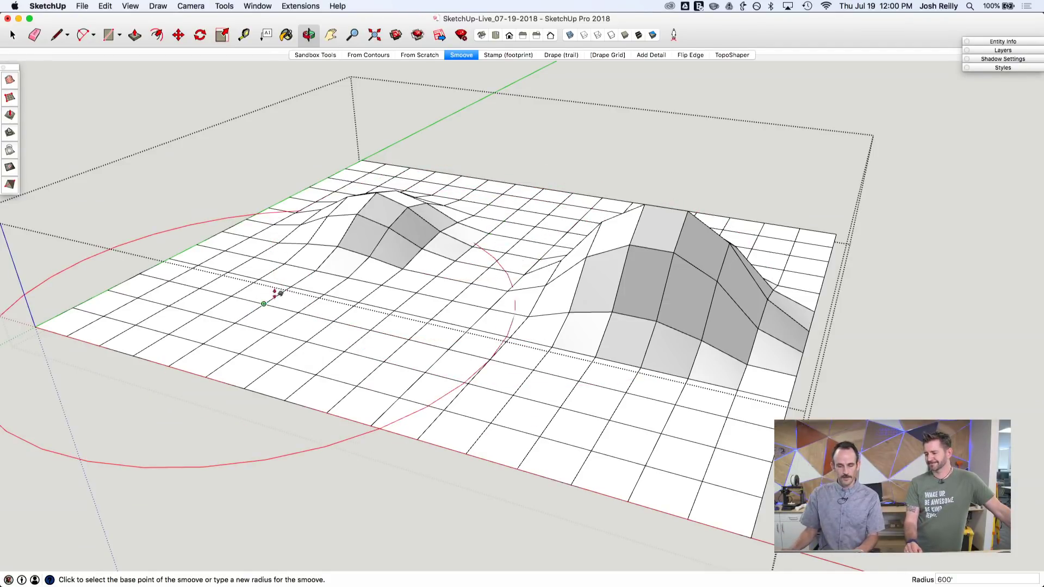
scroll(277, 294, down, 3)
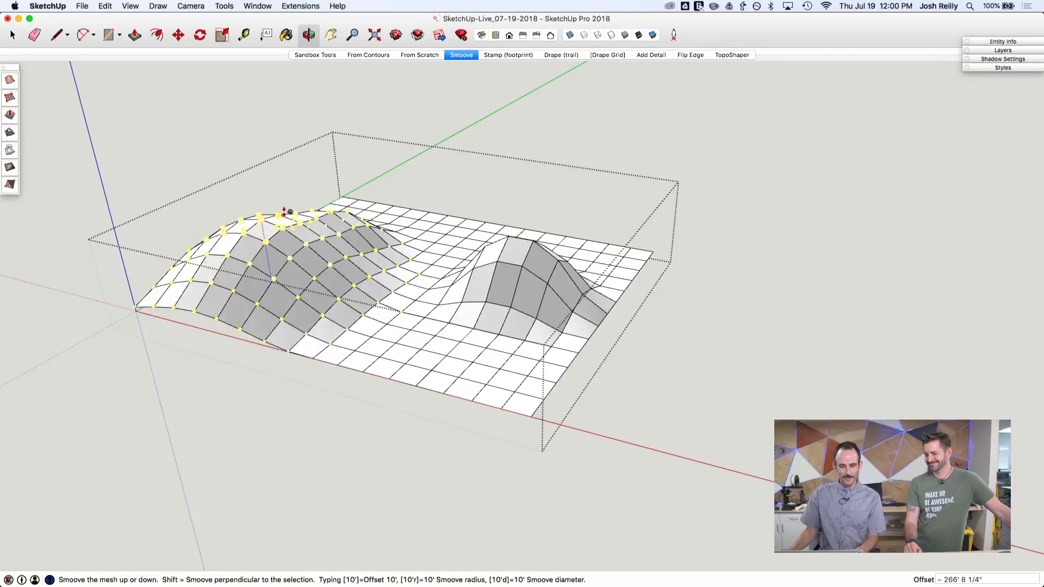
click(315, 263)
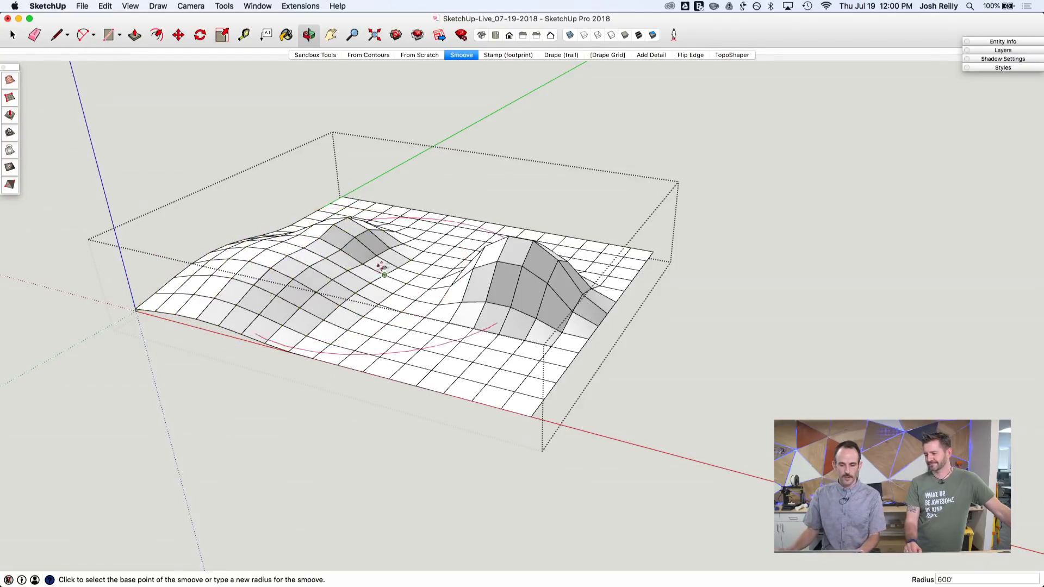
Set the Smoove radius to 800', raise a wide hill over the first small hill, and adjust the mesh around the tall hill
middle_drag(922, 558, 489, 337)
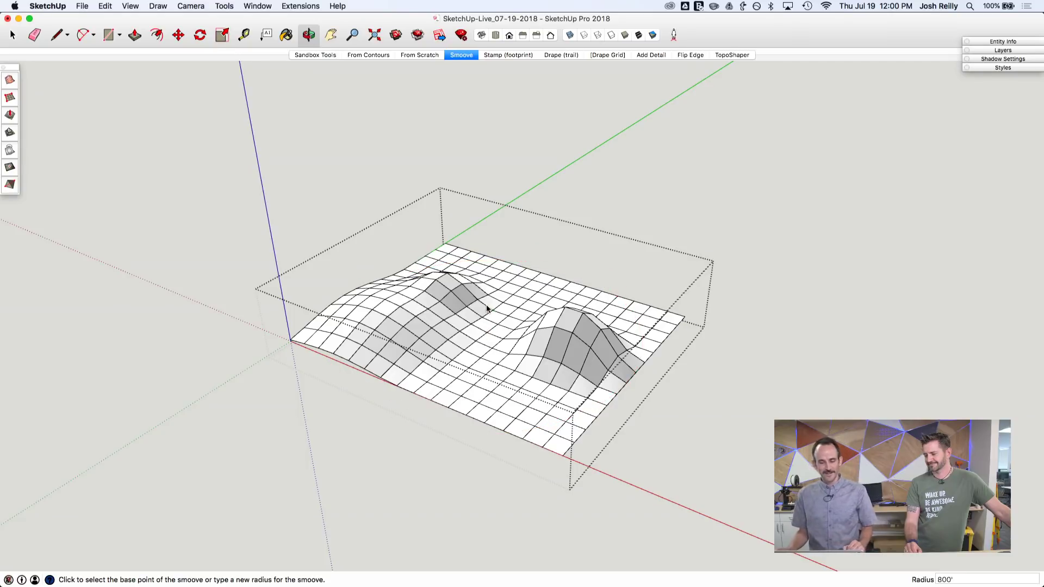
click(492, 264)
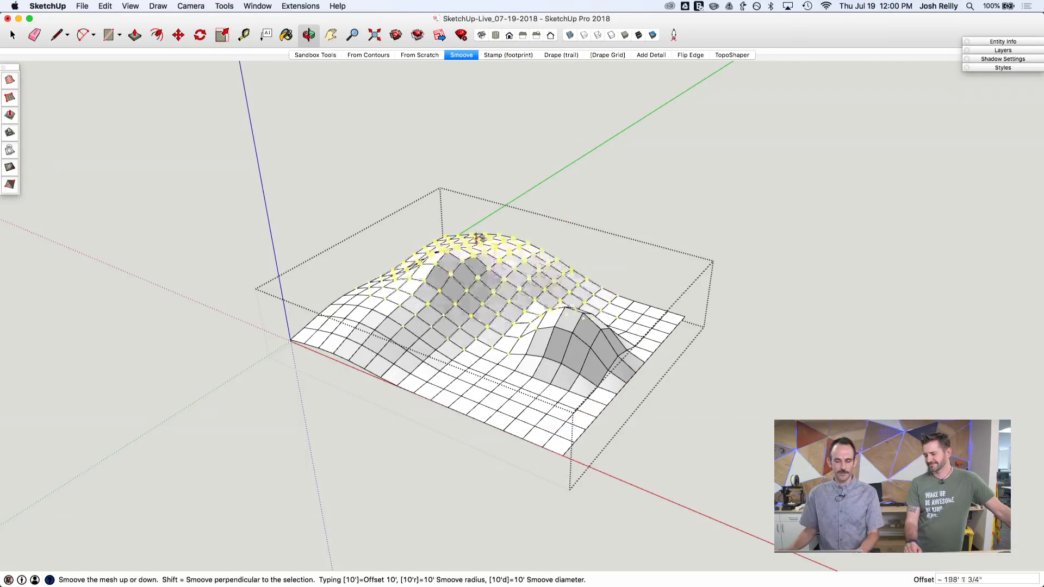
click(470, 252)
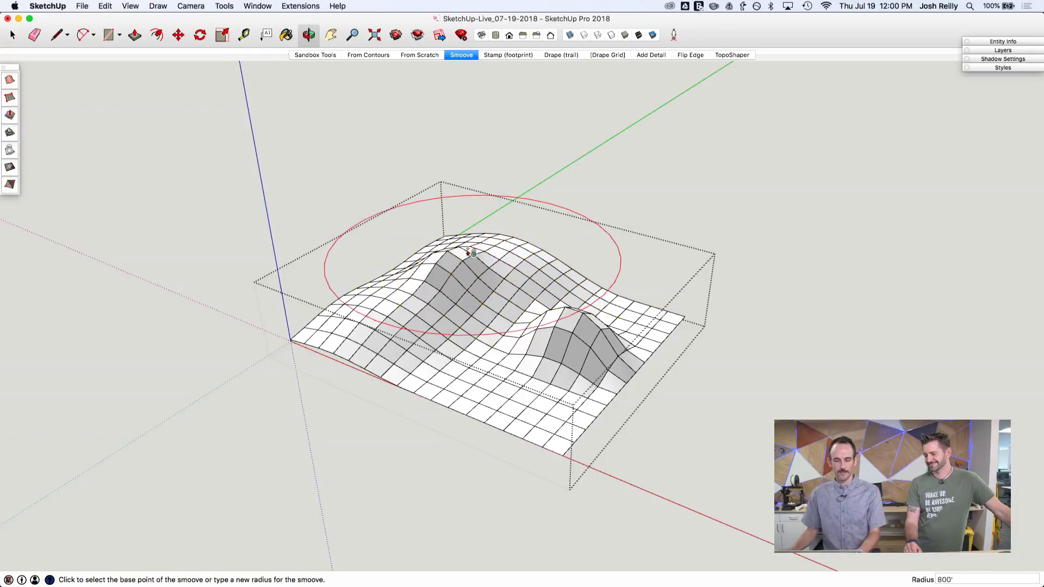
click(570, 342)
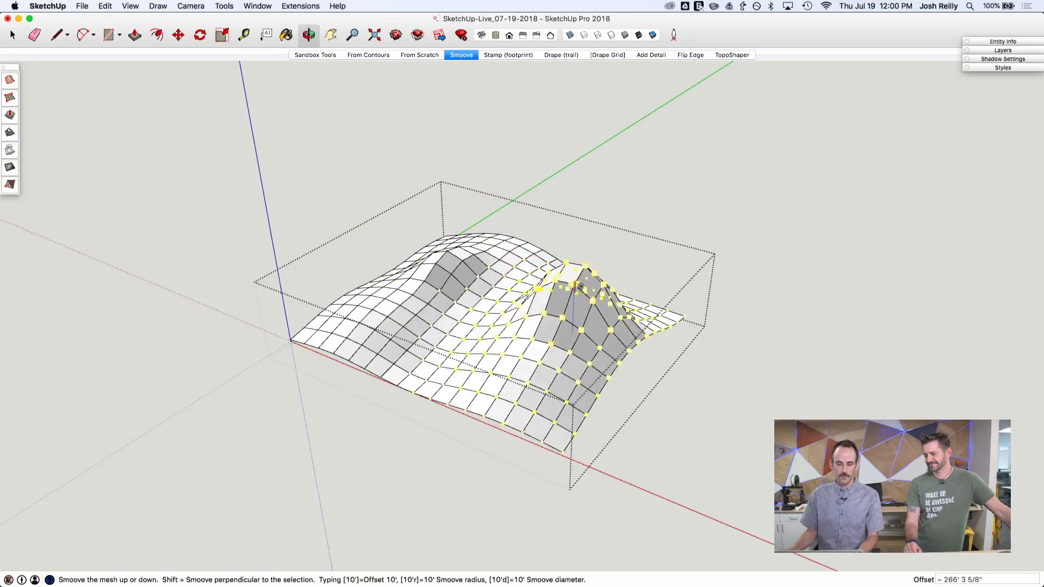
click(571, 347)
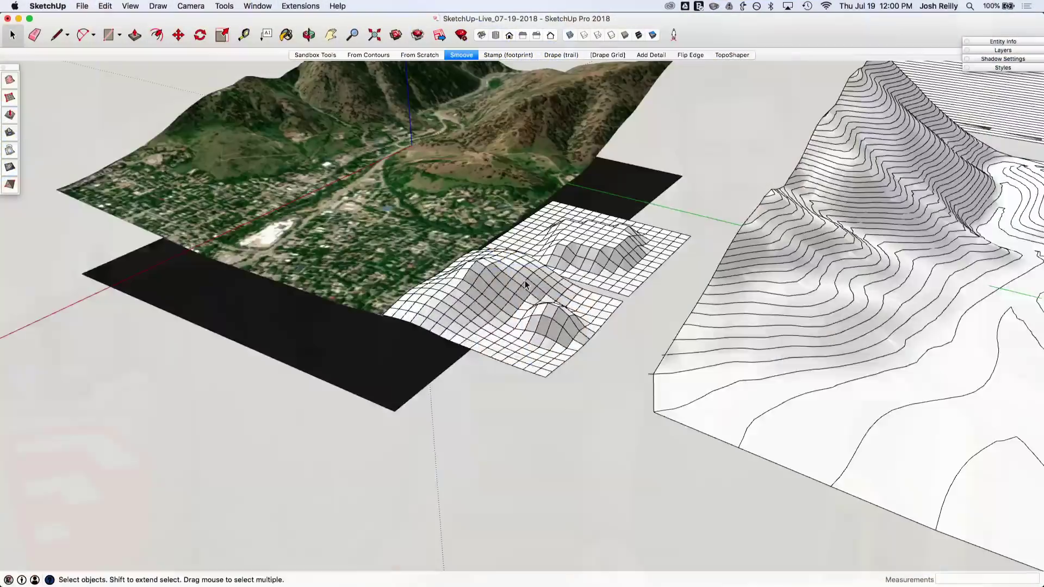
Display the satellite terrain in Monochrome style and open it for editing with hidden geometry shown
middle_drag(524, 284, 514, 246)
scroll(515, 253, up, 5)
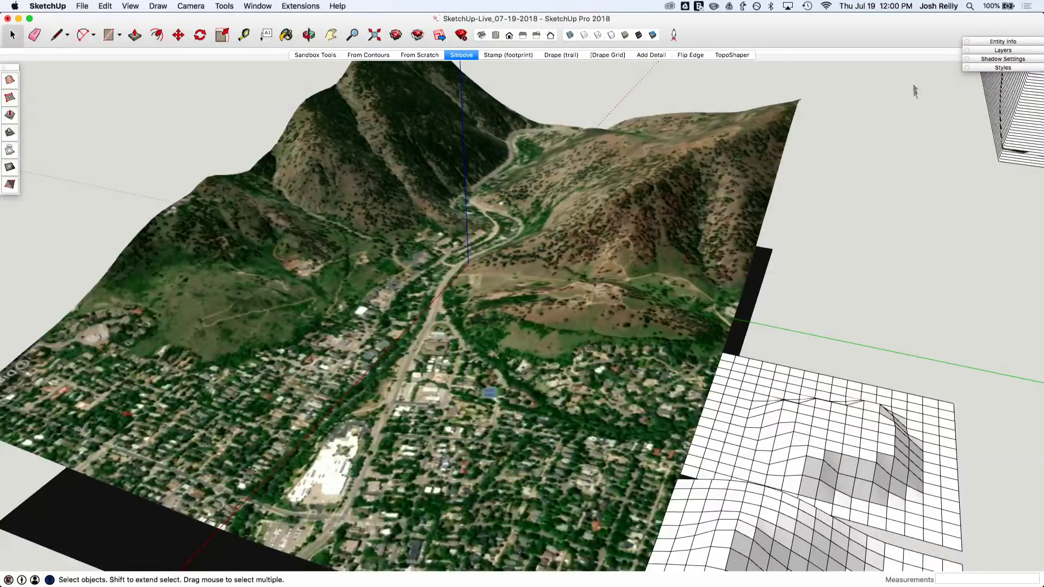
click(652, 35)
double_click(419, 222)
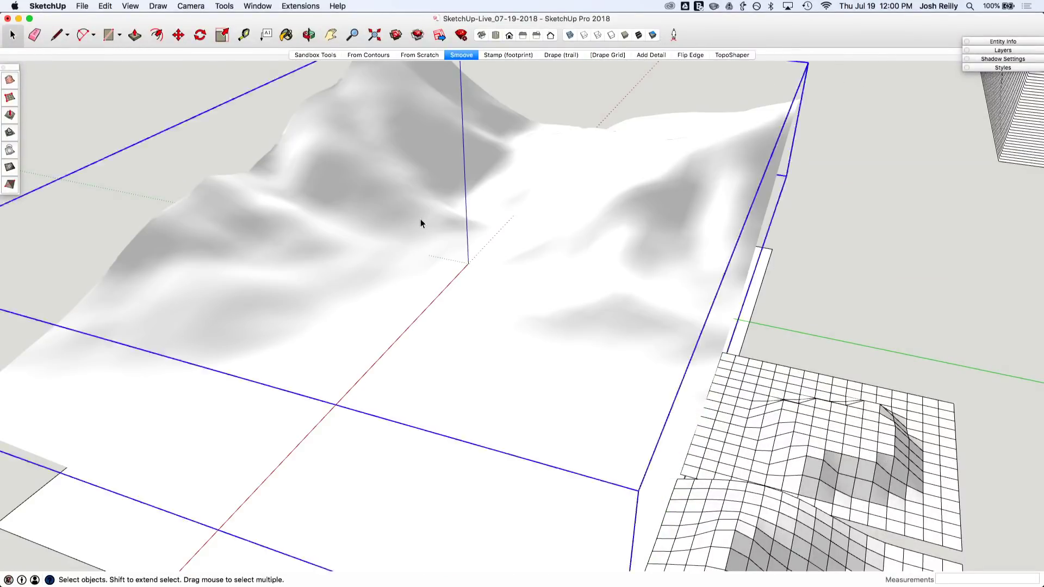
key(shift+h)
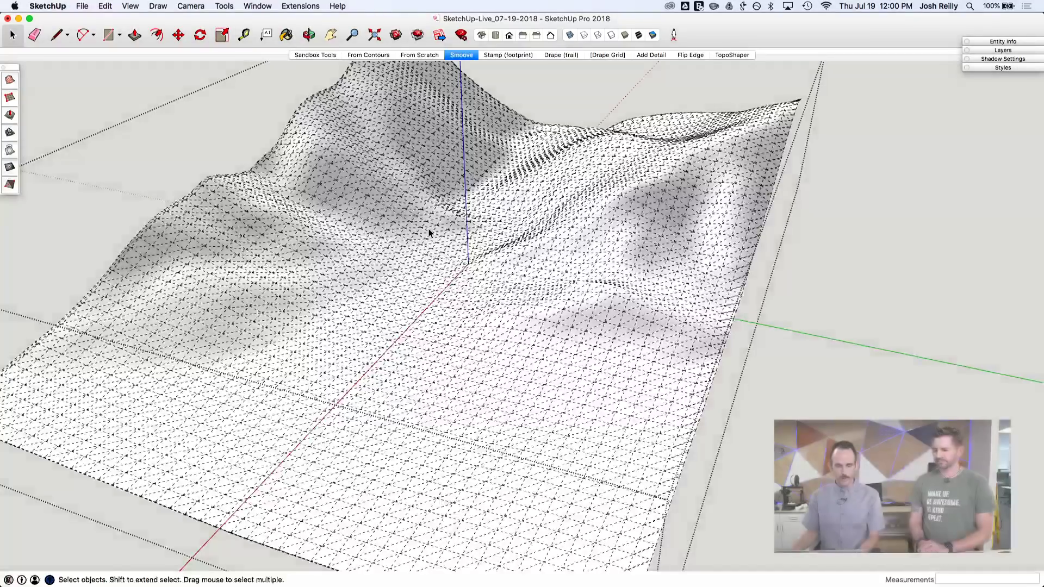
Smoove the terrain mesh with the 800' radius, adjusting one slope and pushing two depressions into the valley floor
click(12, 116)
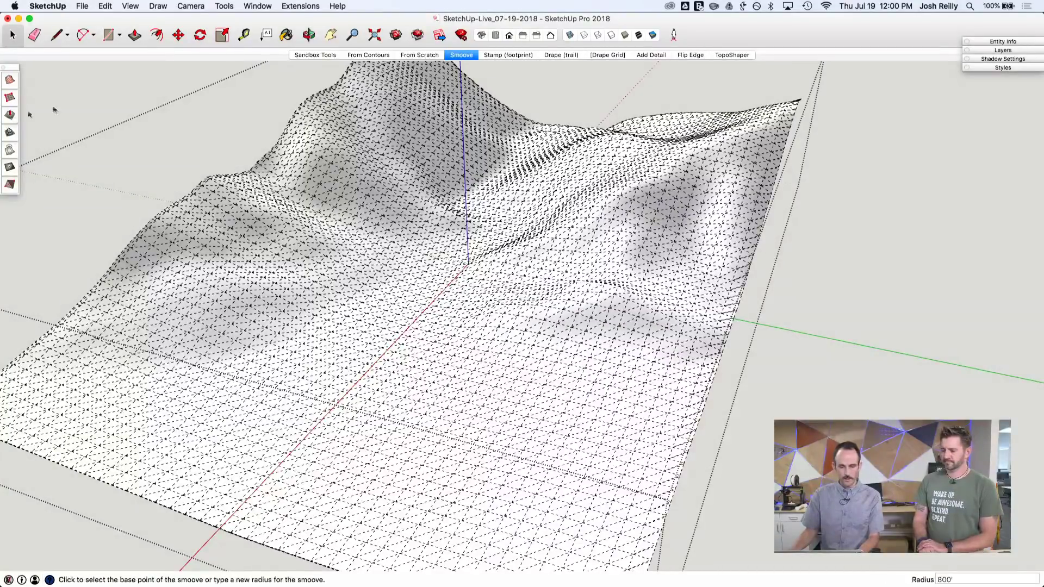
click(285, 291)
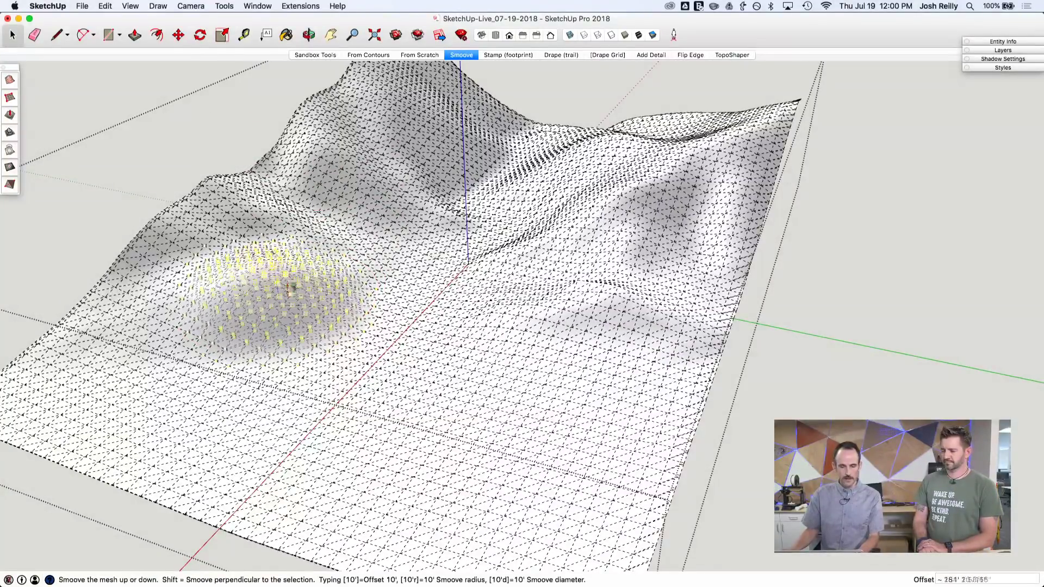
click(294, 284)
click(541, 312)
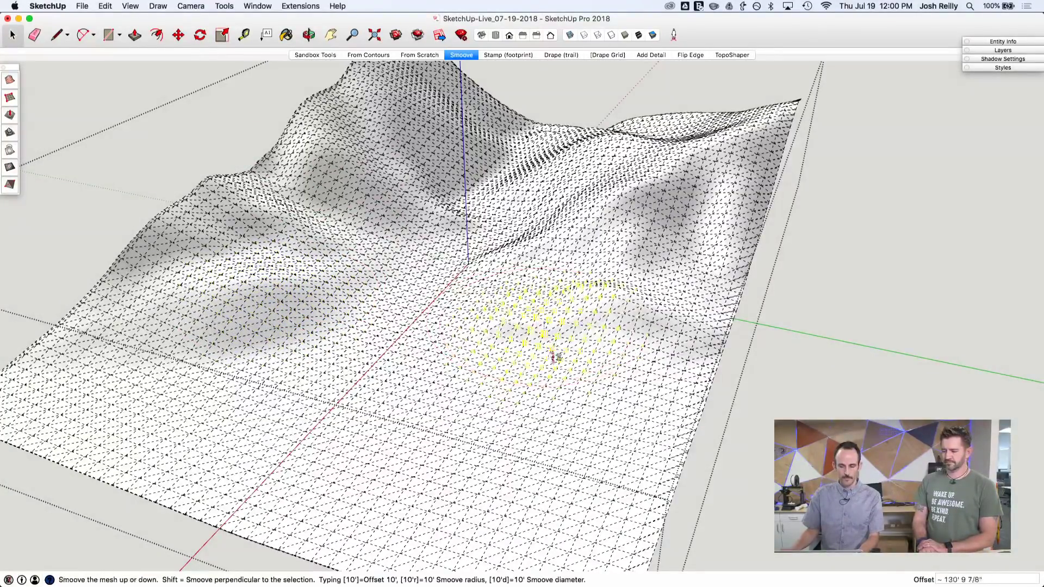
click(555, 367)
click(409, 294)
click(411, 320)
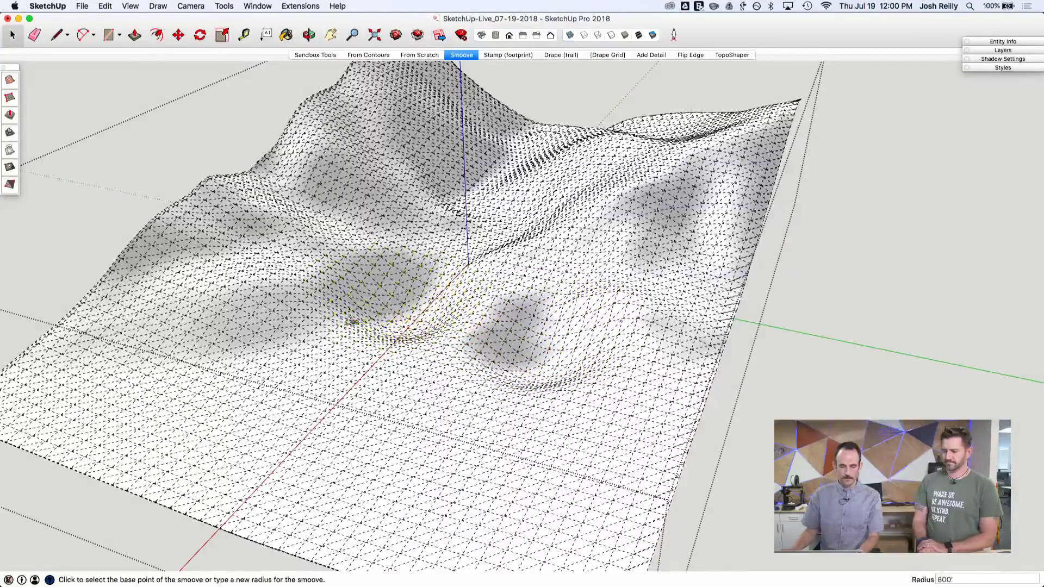
scroll(411, 319, down, 5)
key(space)
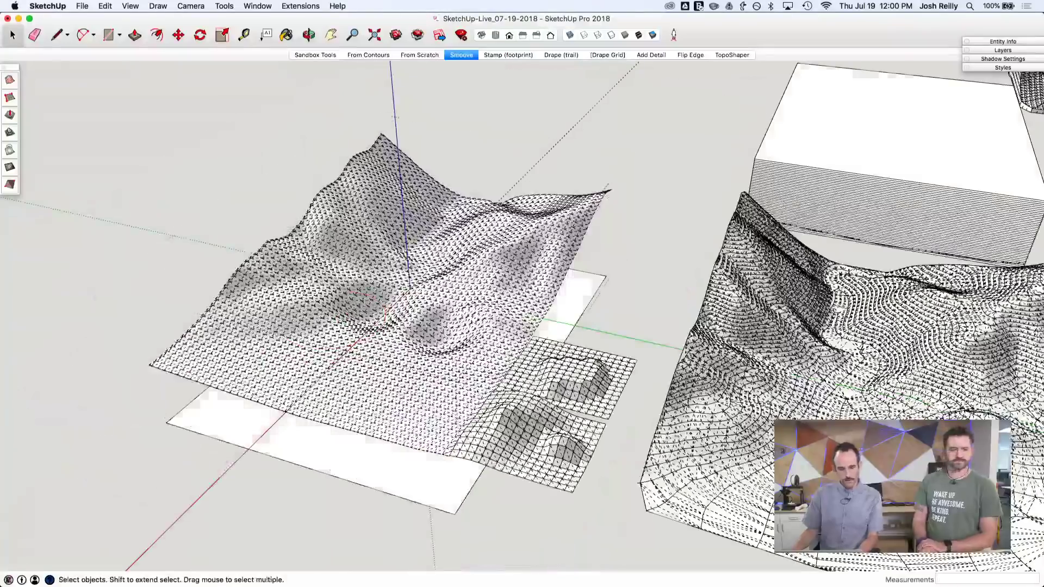
Switch to the Stamp (footprint) scene, bring the building footprint floating above the terrain into view, and save the model
click(495, 55)
scroll(75, 58, up, 5)
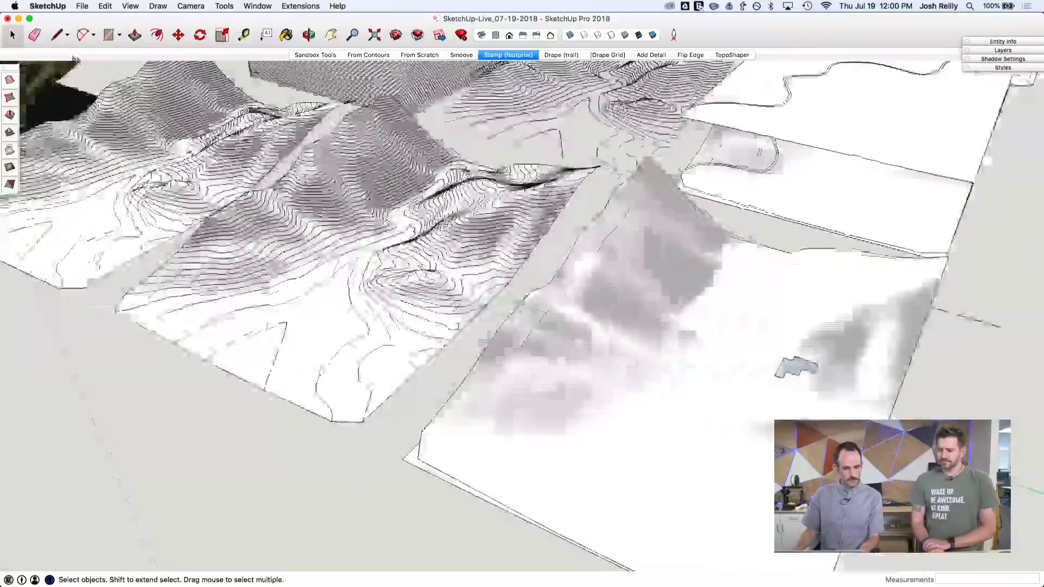
scroll(7, 69, down, 3)
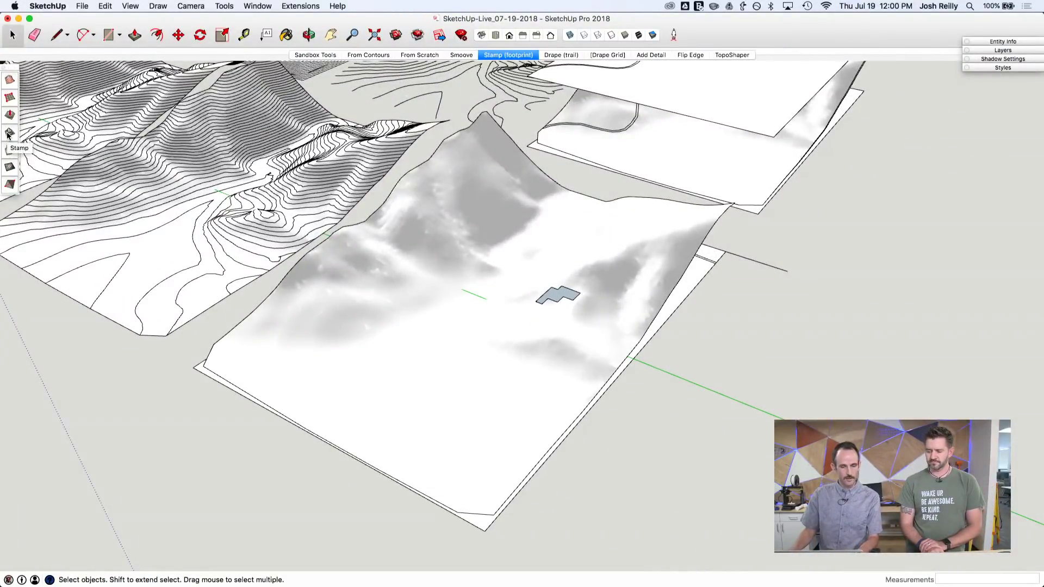
middle_drag(486, 264, 543, 282)
scroll(538, 278, up, 5)
scroll(524, 272, up, 3)
scroll(643, 282, up, 3)
middle_drag(648, 324, 646, 295)
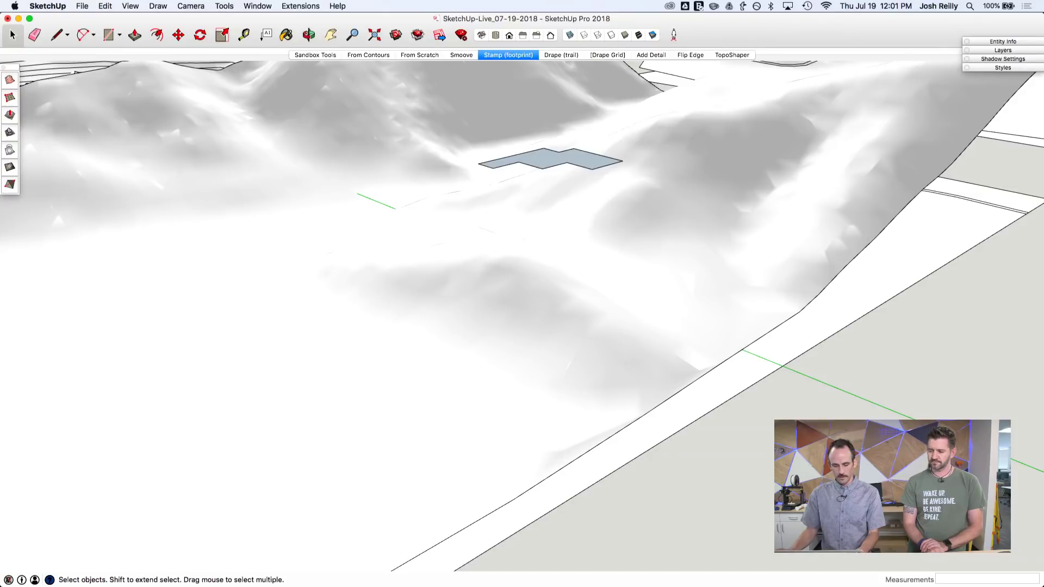
click(82, 6)
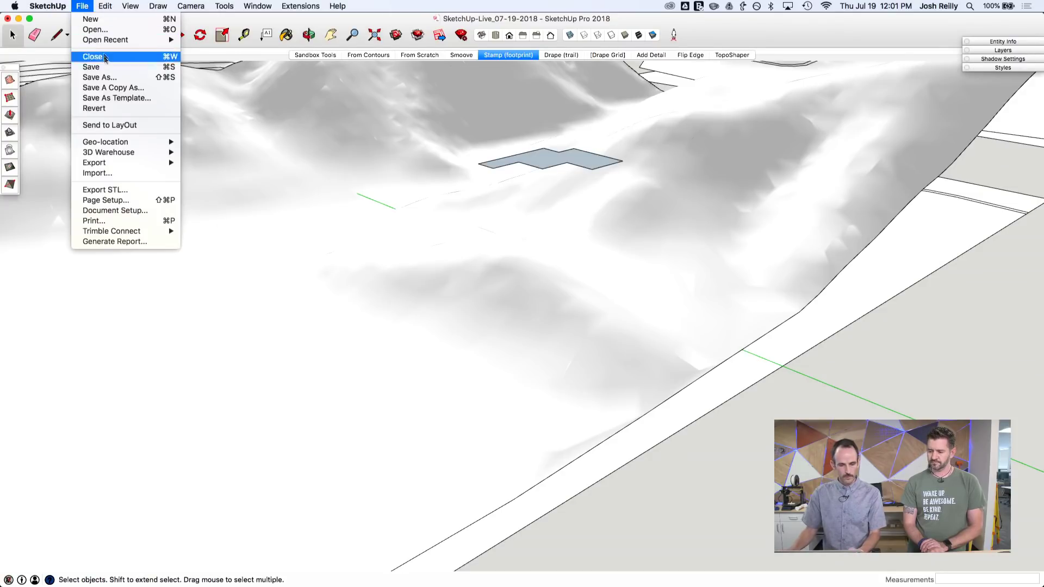
click(114, 65)
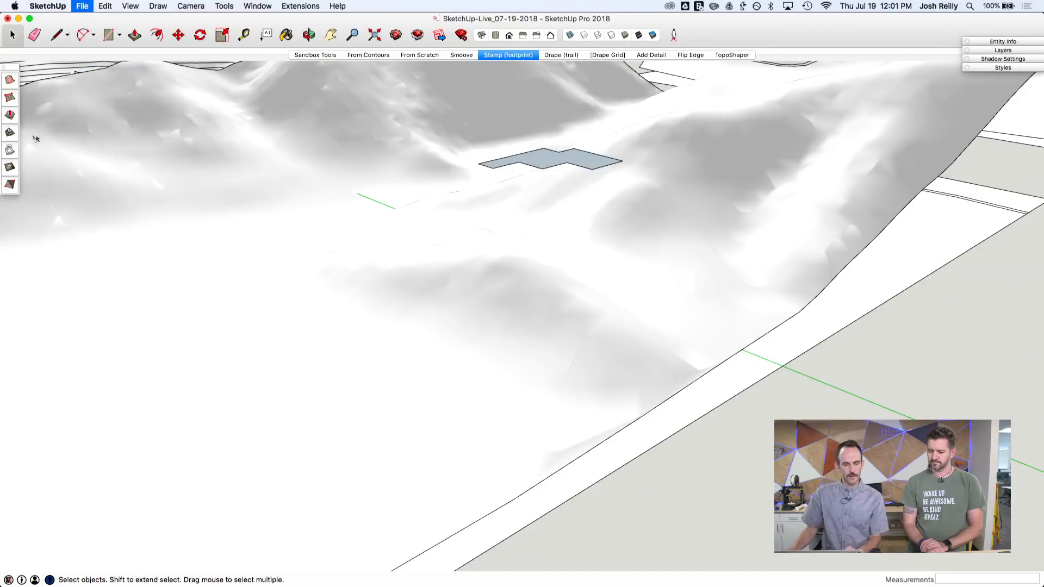
Start Stamp on the floating building footprint, trying a 20' offset before setting the offset to 75'
click(10, 133)
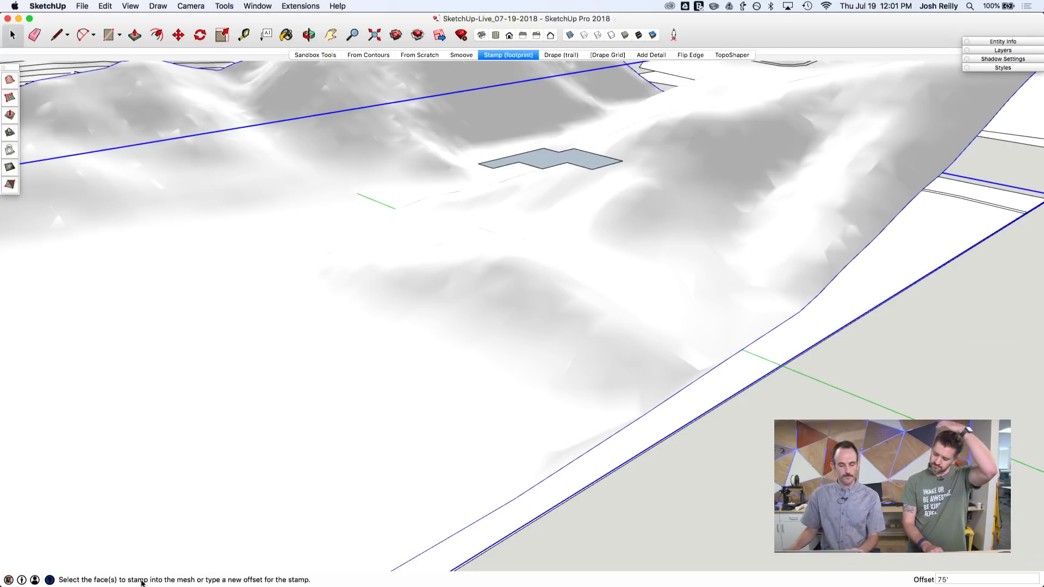
click(553, 161)
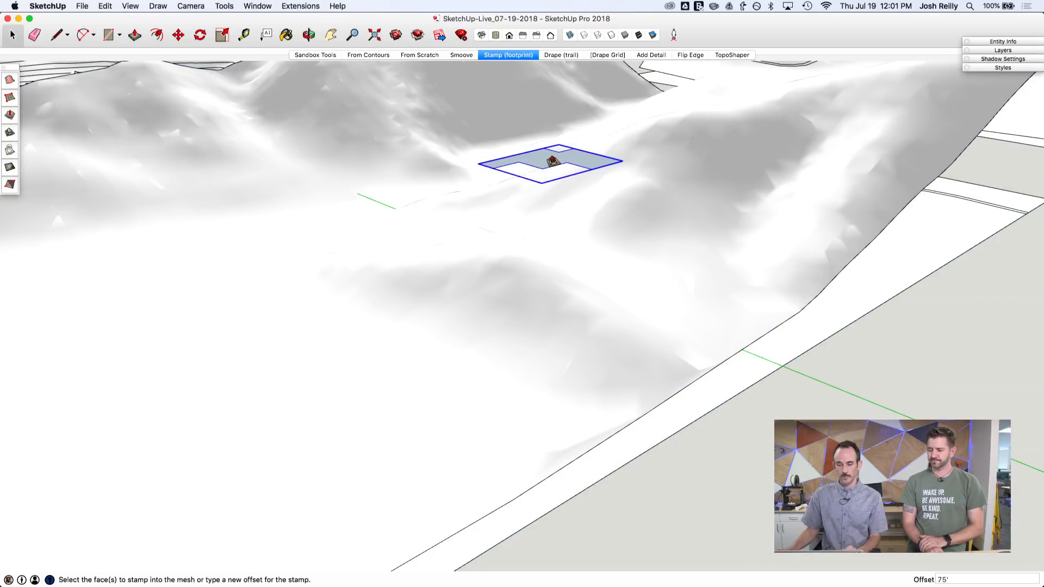
click(553, 161)
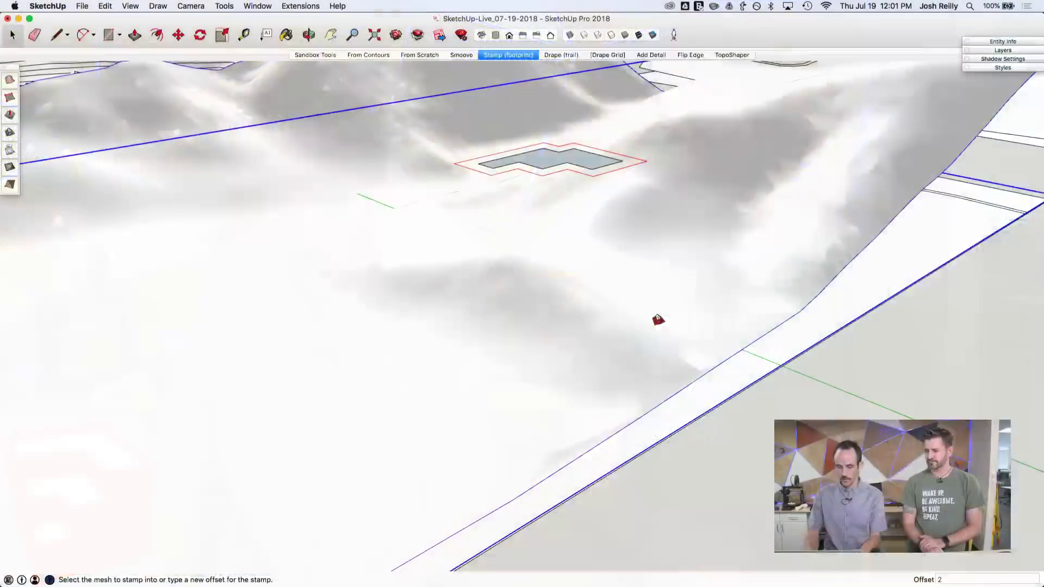
text(0')
key(Return)
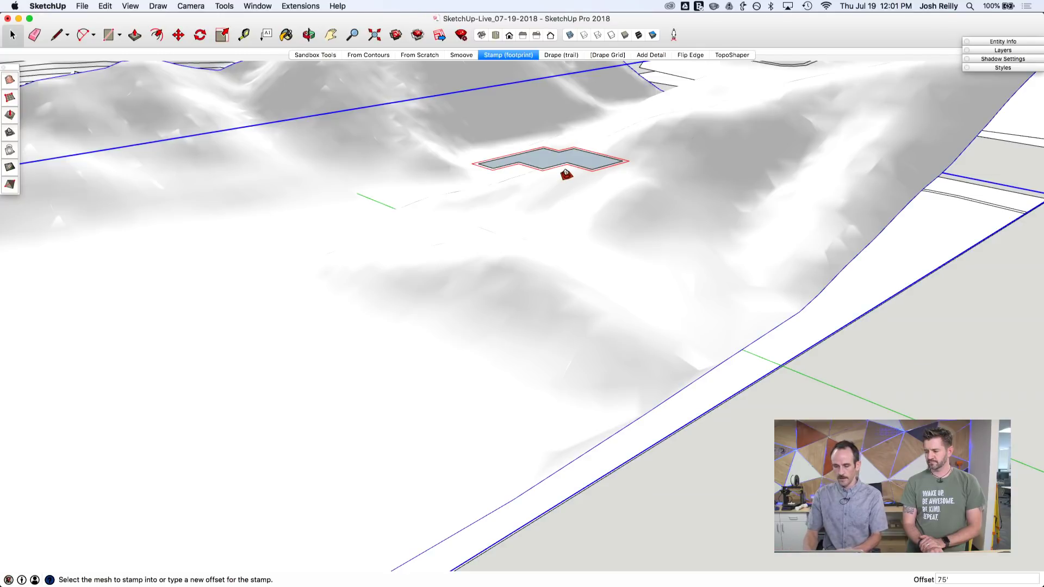
text(75')
key(Return)
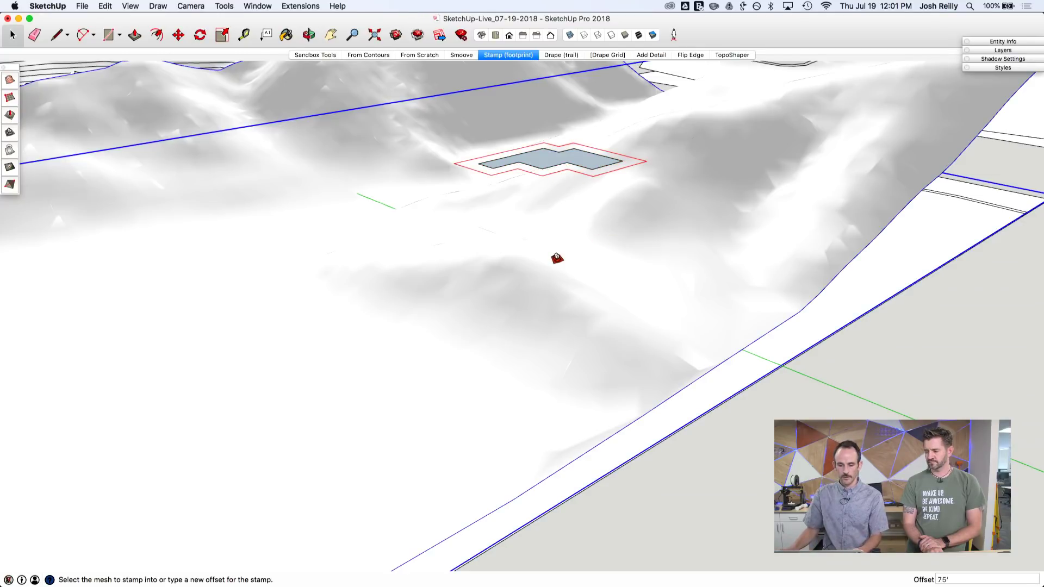
Stamp the footprint into the terrain mesh and place the pad at an elevation cut into the hillside, below the floating footprint
click(557, 259)
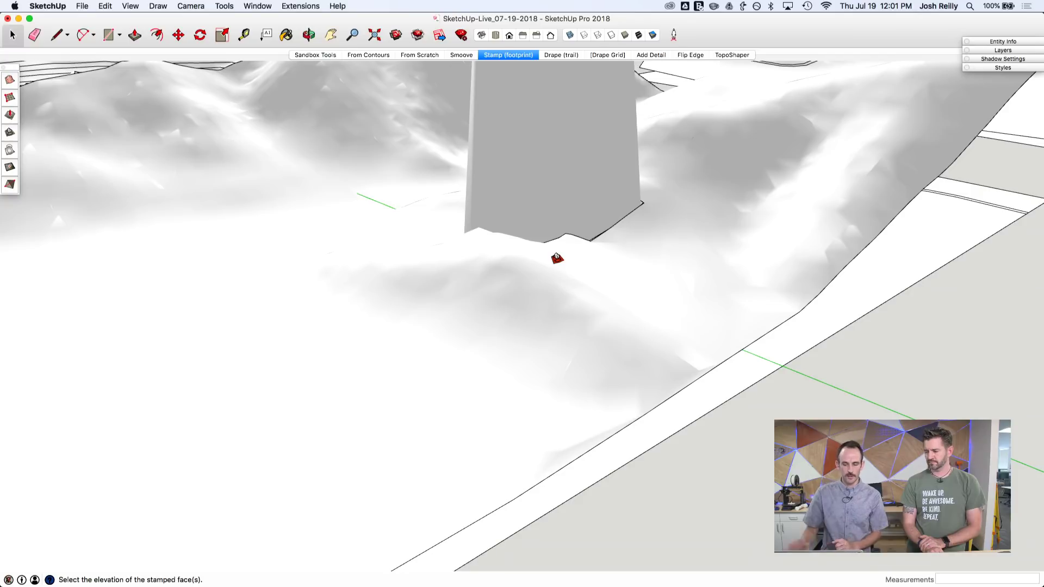
middle_drag(640, 235, 594, 396)
scroll(597, 397, down, 3)
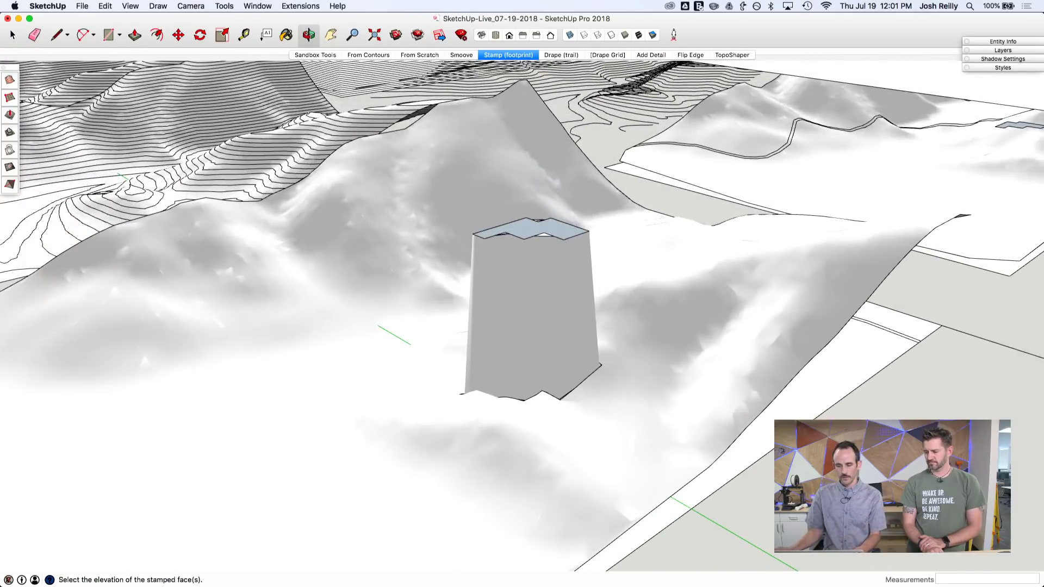
middle_drag(701, 443, 701, 348)
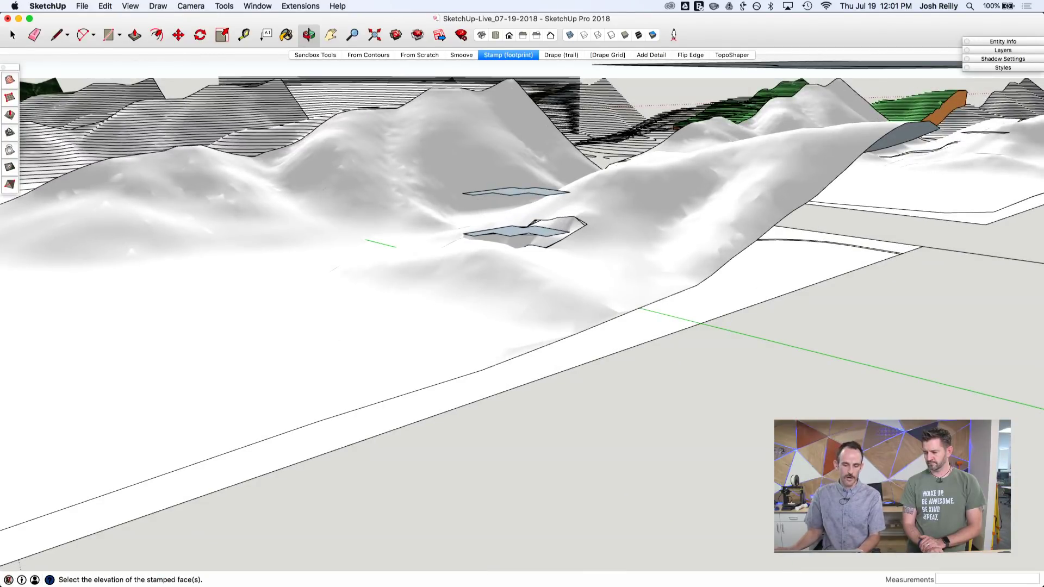
click(734, 321)
Examine the stamped pad and its sloped banks up close and within the surrounding terrain
scroll(514, 231, up, 5)
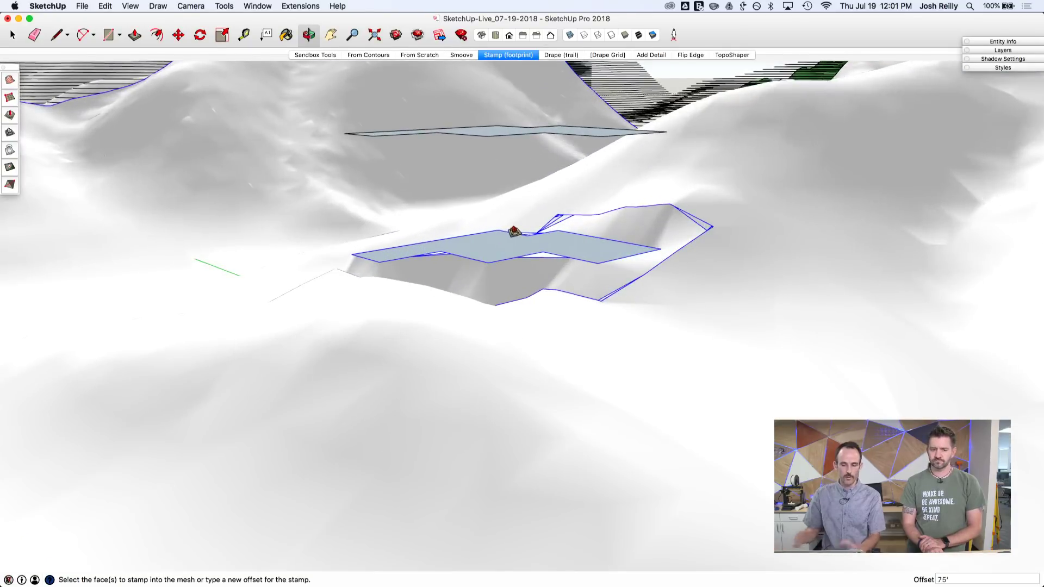
middle_drag(472, 263, 407, 292)
key(space)
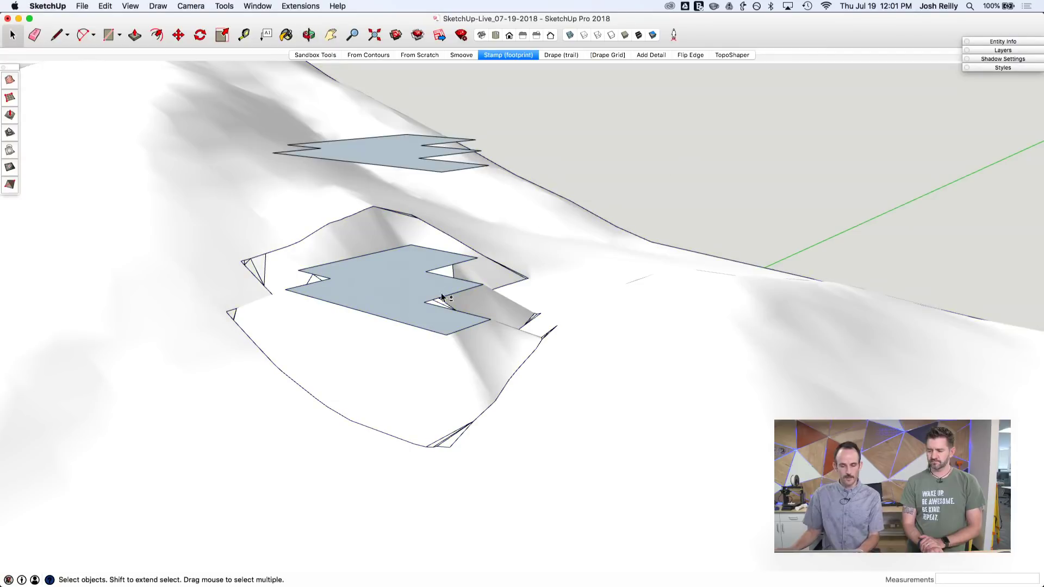
middle_drag(672, 163, 447, 337)
scroll(385, 356, down, 10)
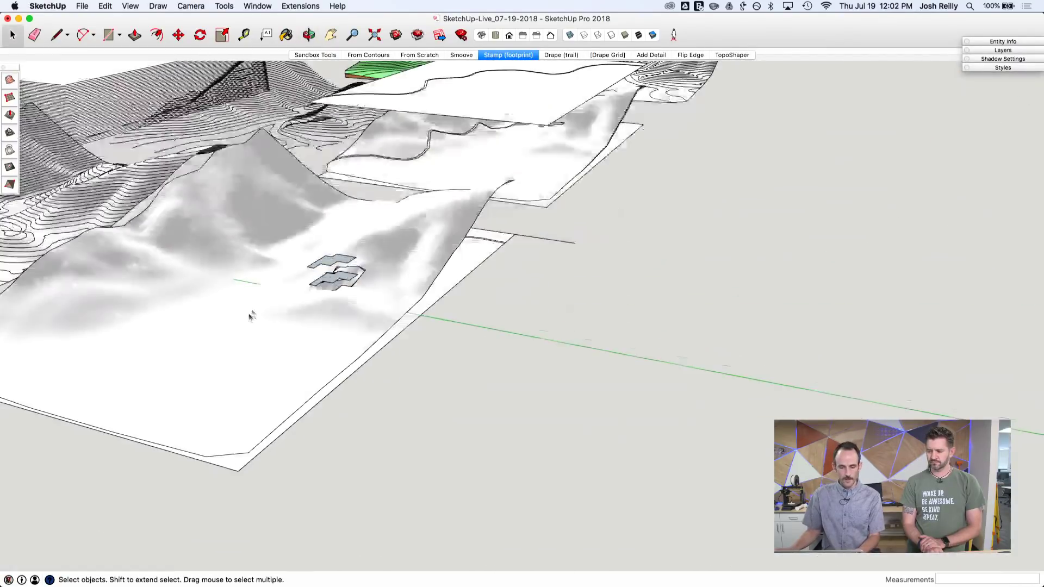
middle_drag(252, 317, 634, 445)
scroll(537, 246, up, 5)
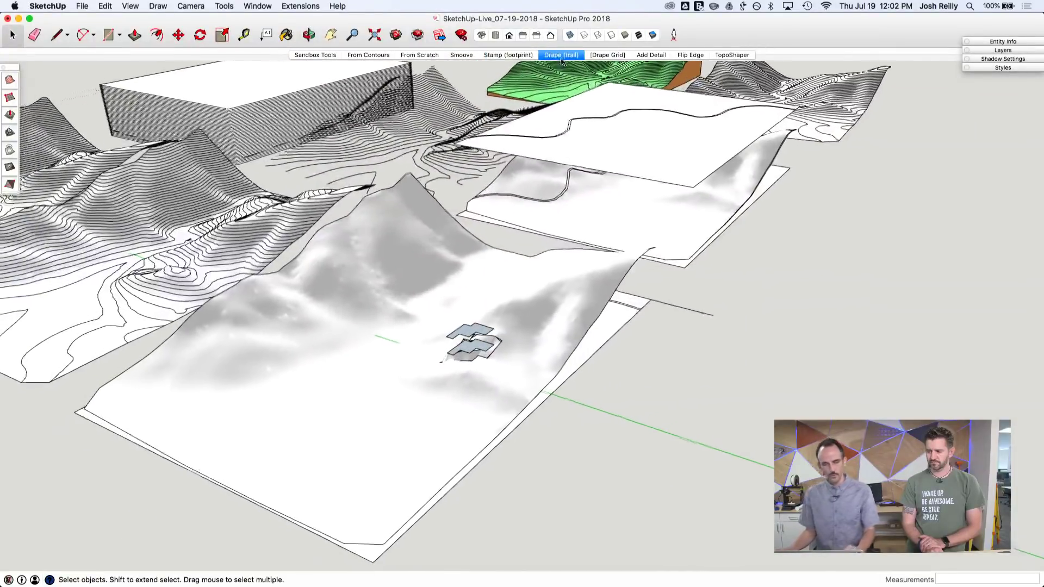
Move the flat trail plane beneath the stamped terrain straight up about 1849' so it floats above the mesh
scroll(540, 249, up, 1)
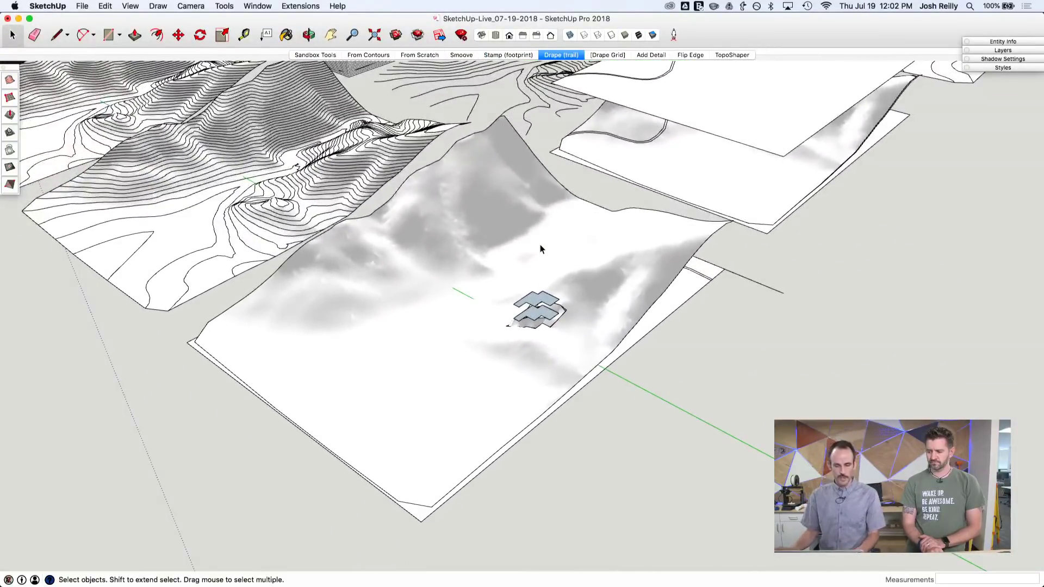
click(674, 304)
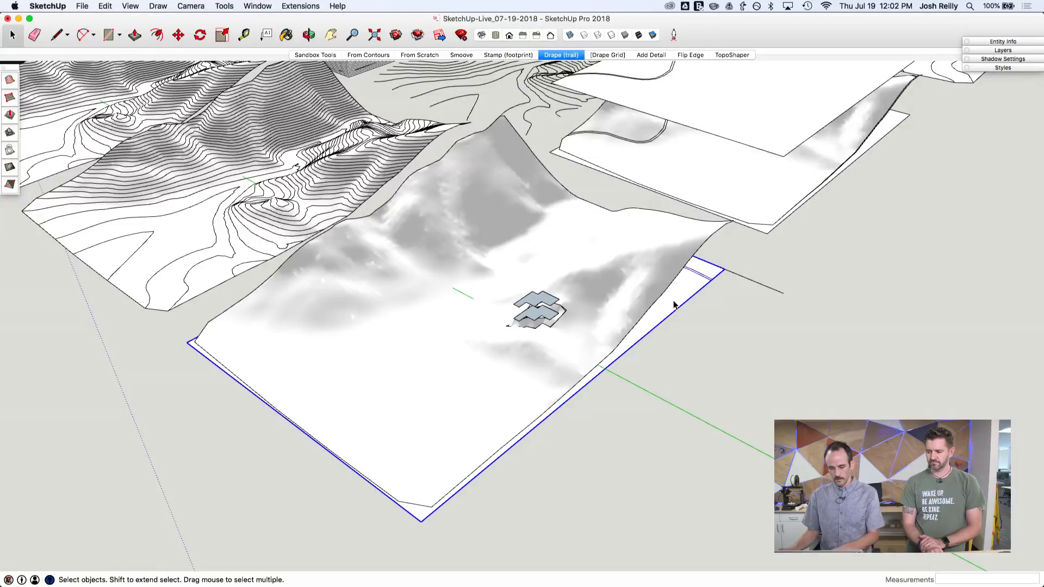
key(m)
click(717, 274)
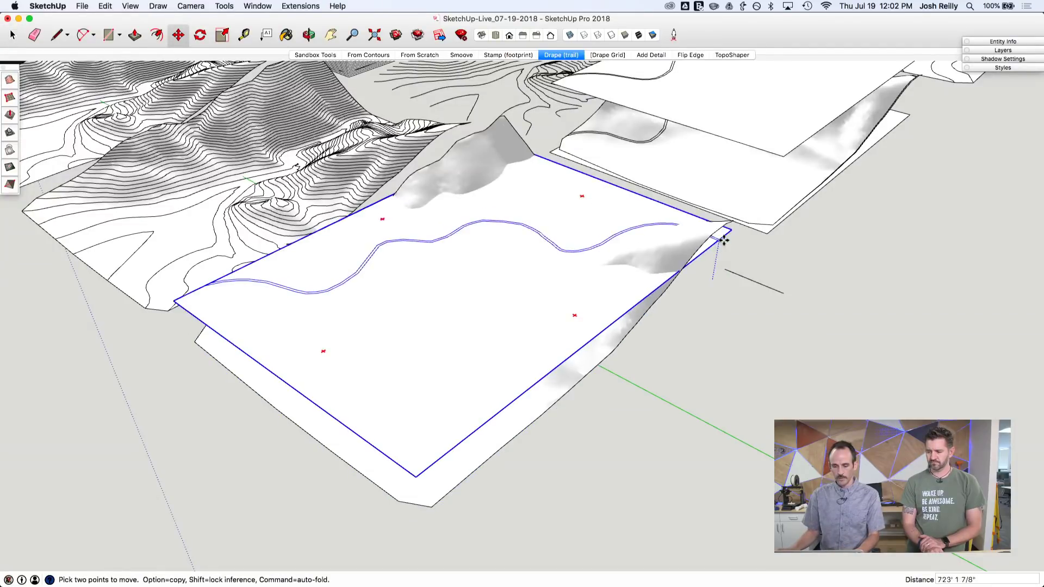
click(722, 171)
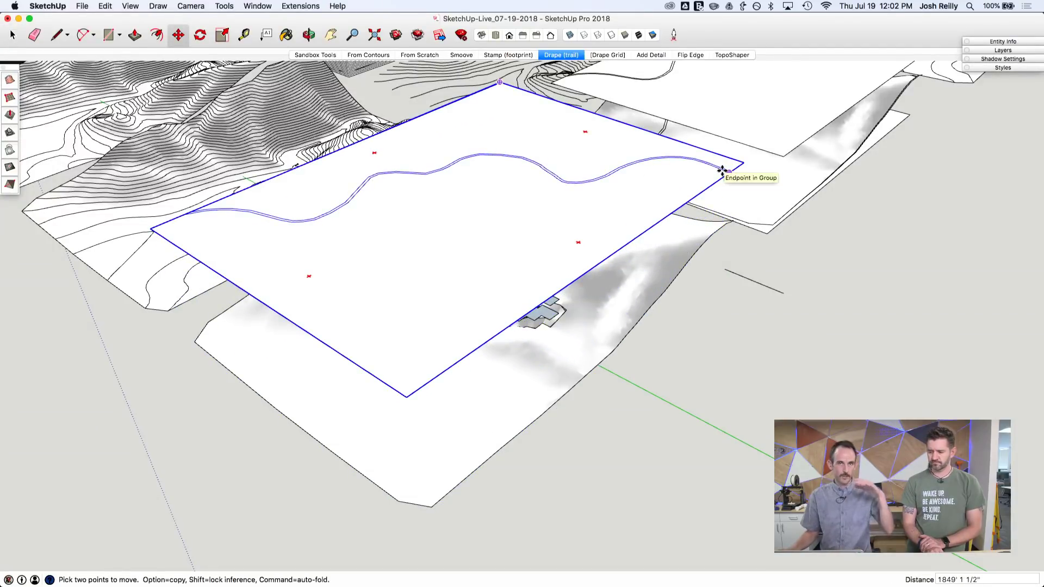
key(space)
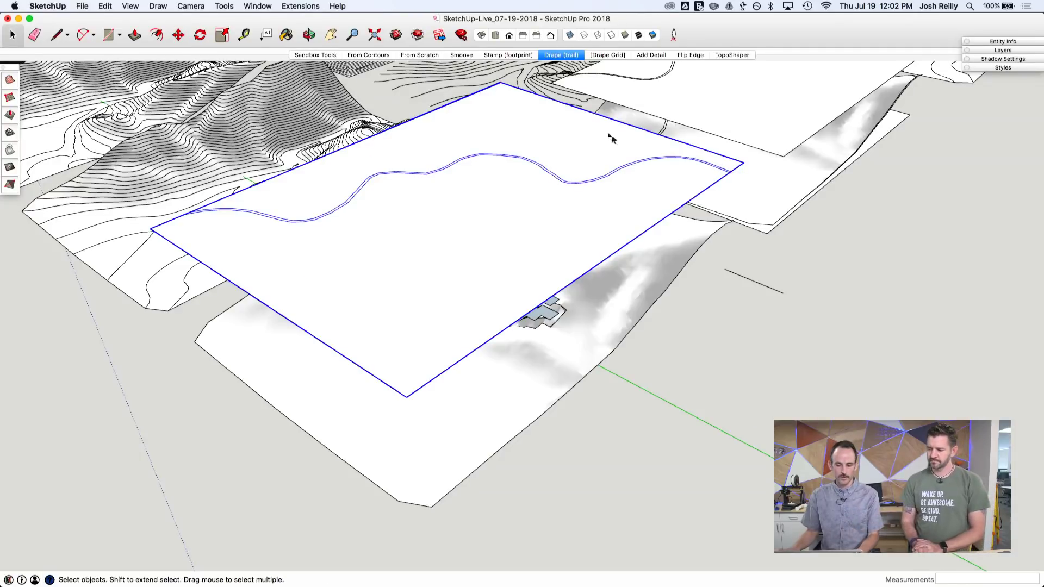
Save the model and drape the floating trail plane's outlines onto the terrain mesh below
middle_drag(464, 281, 467, 195)
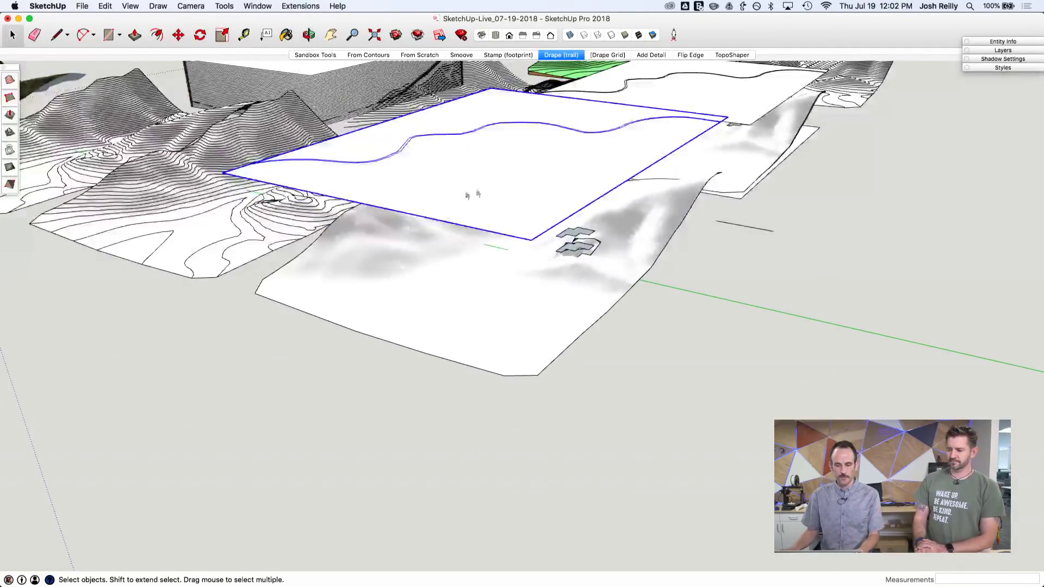
click(443, 269)
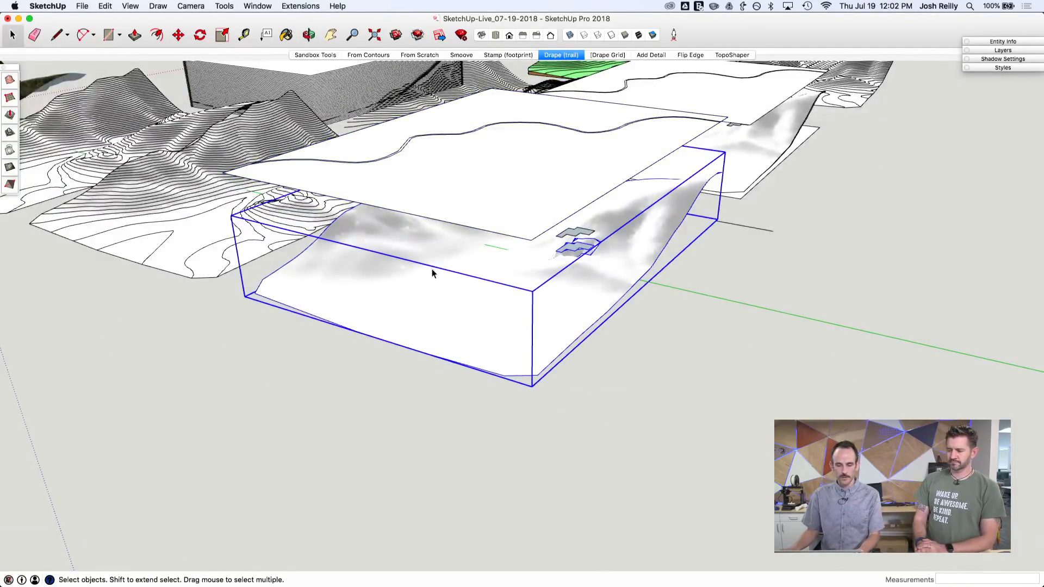
click(735, 432)
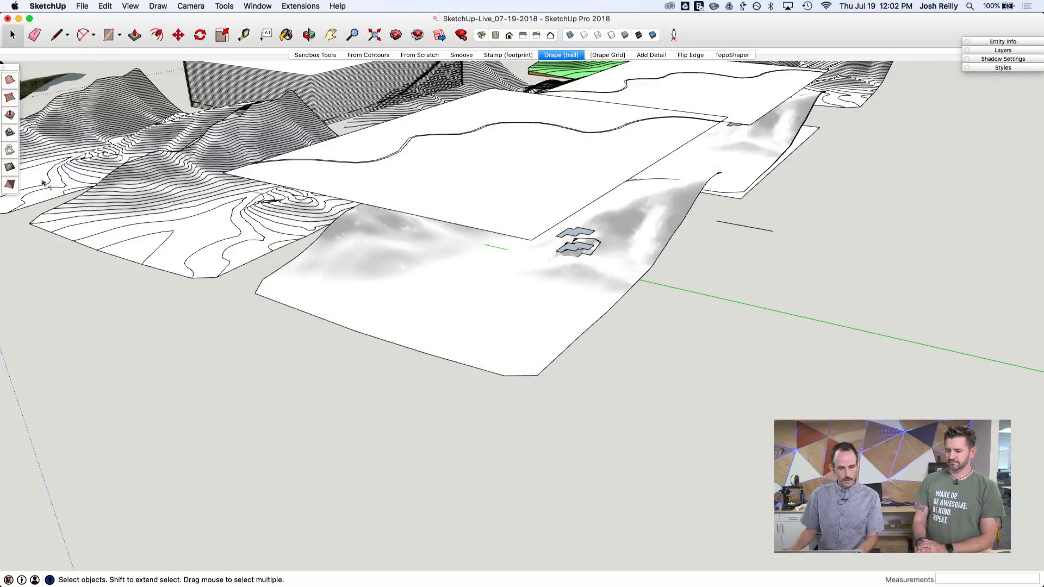
click(10, 151)
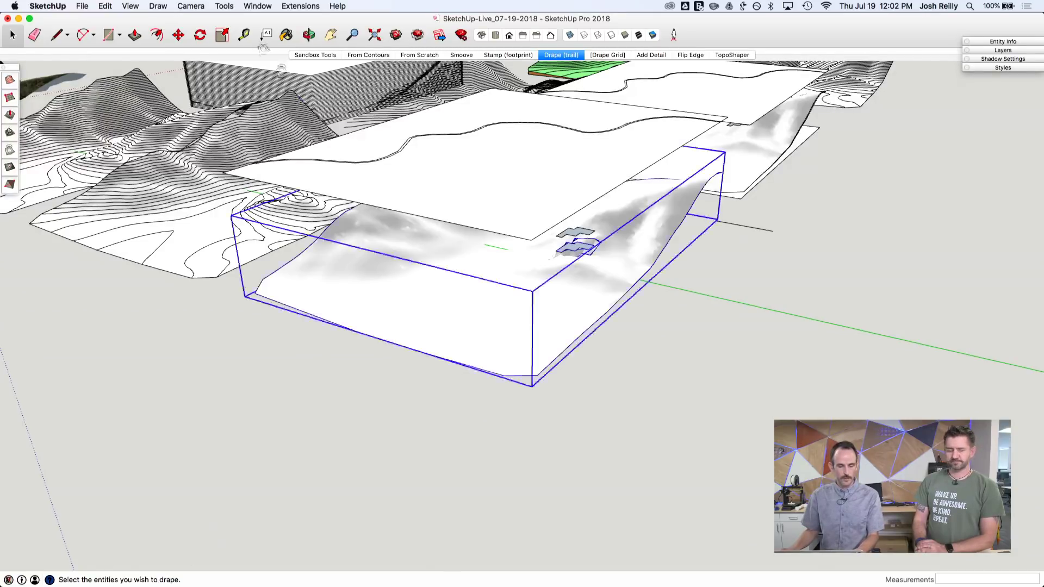
click(82, 6)
click(105, 68)
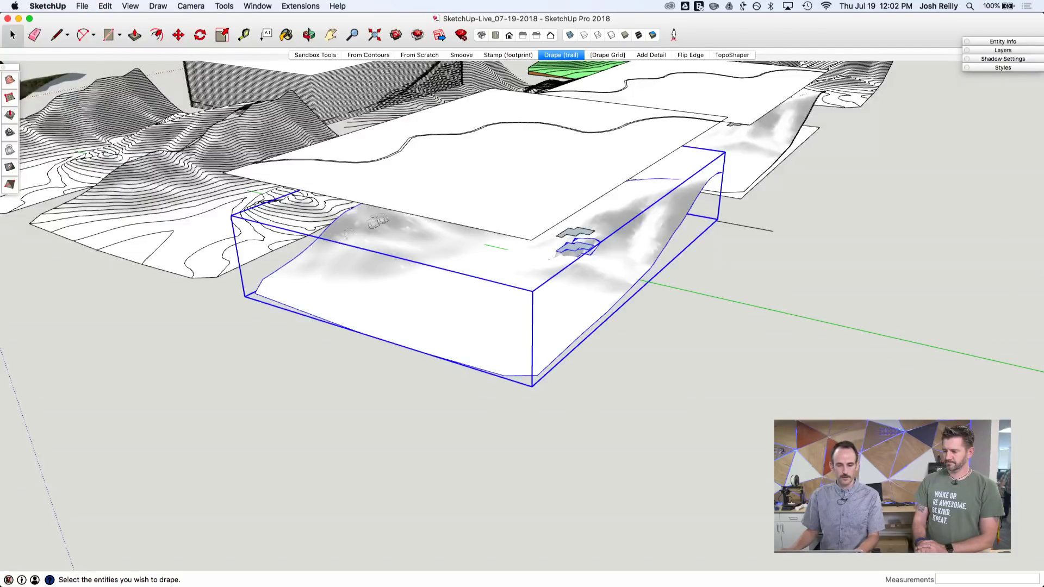
click(462, 165)
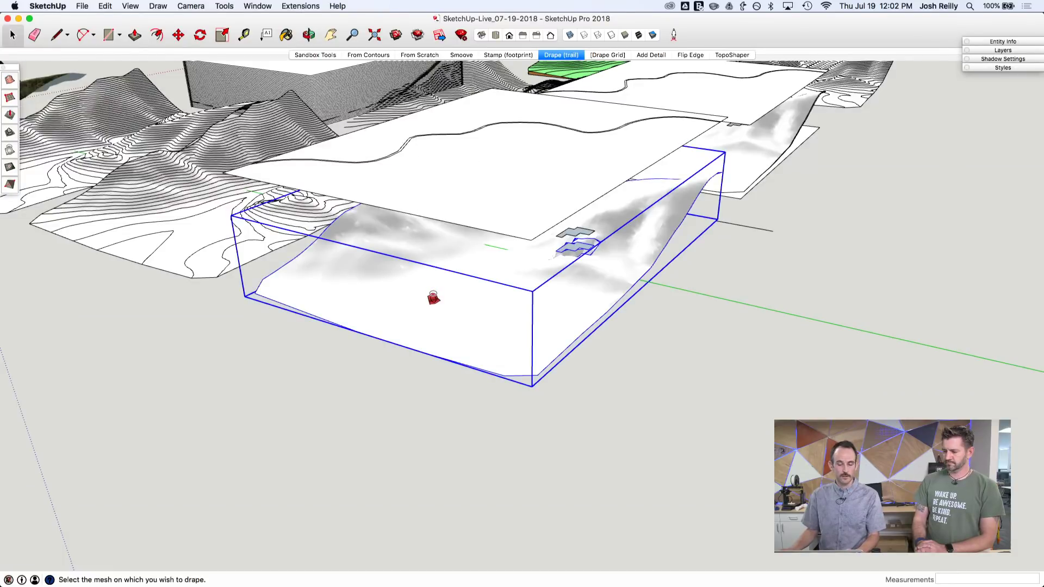
click(442, 292)
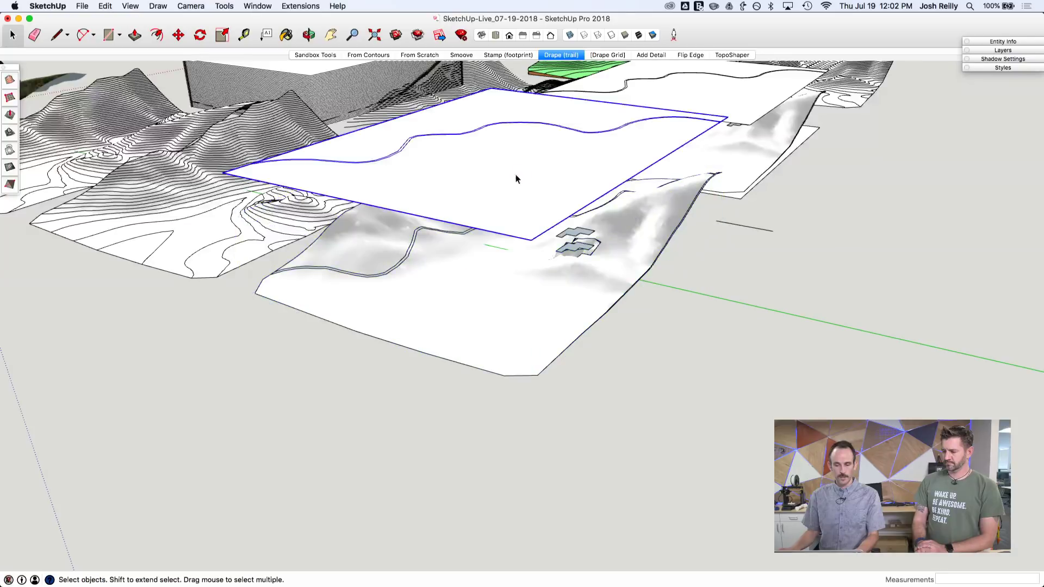
Delete the floating trail plane and inspect the trail draped over the terrain
key(Delete)
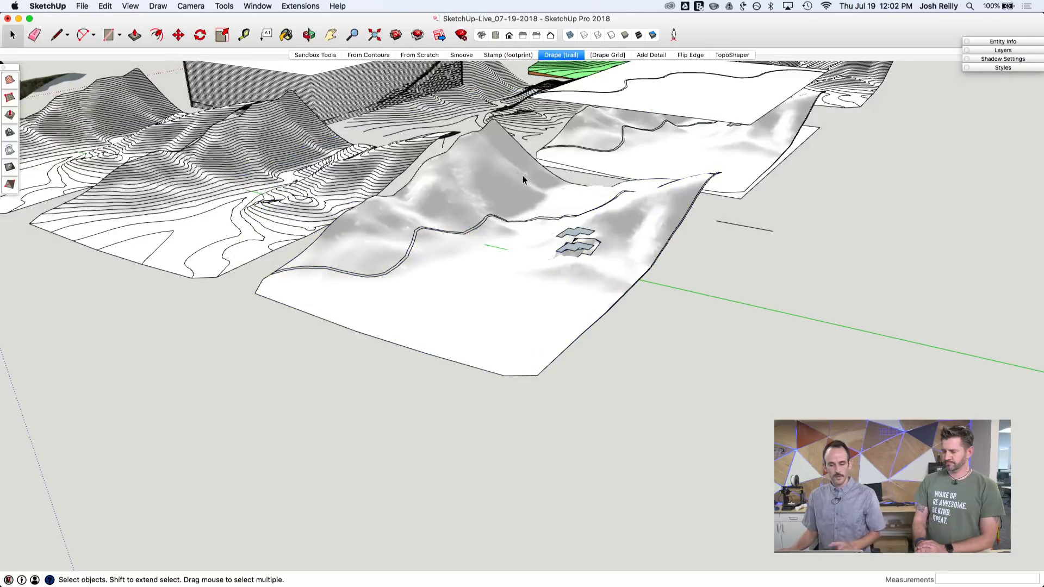
middle_drag(468, 214, 486, 256)
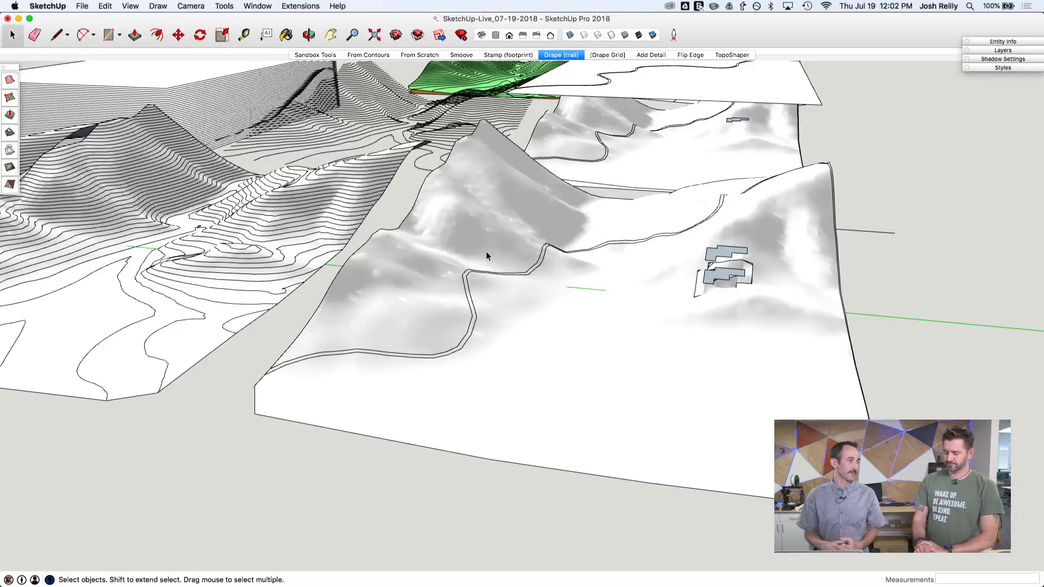
middle_drag(486, 251, 499, 256)
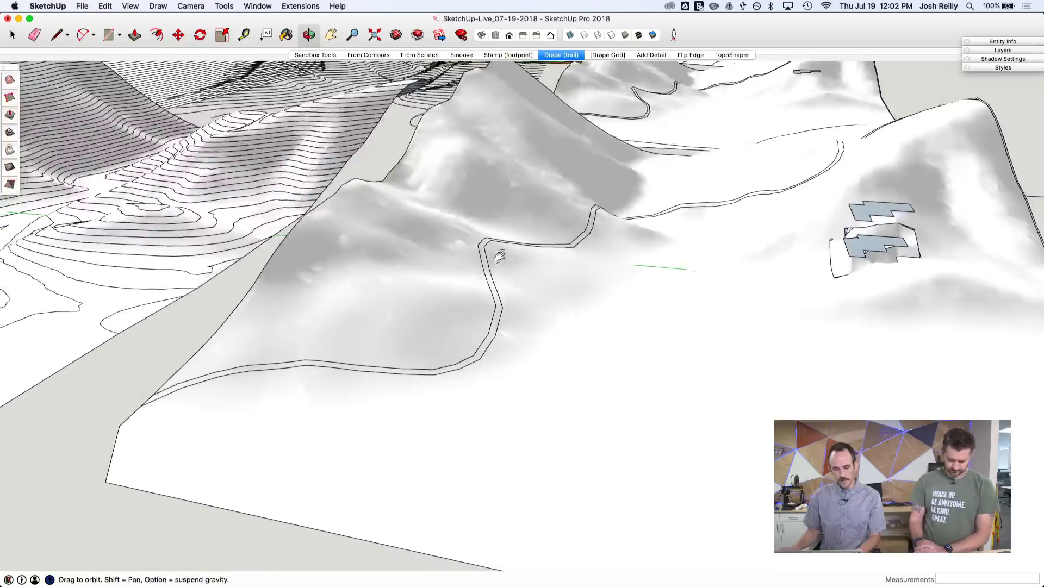
Paint the draped trail's faces dark orange from the Colors collection and close the color picker
scroll(500, 255, up, 5)
click(492, 287)
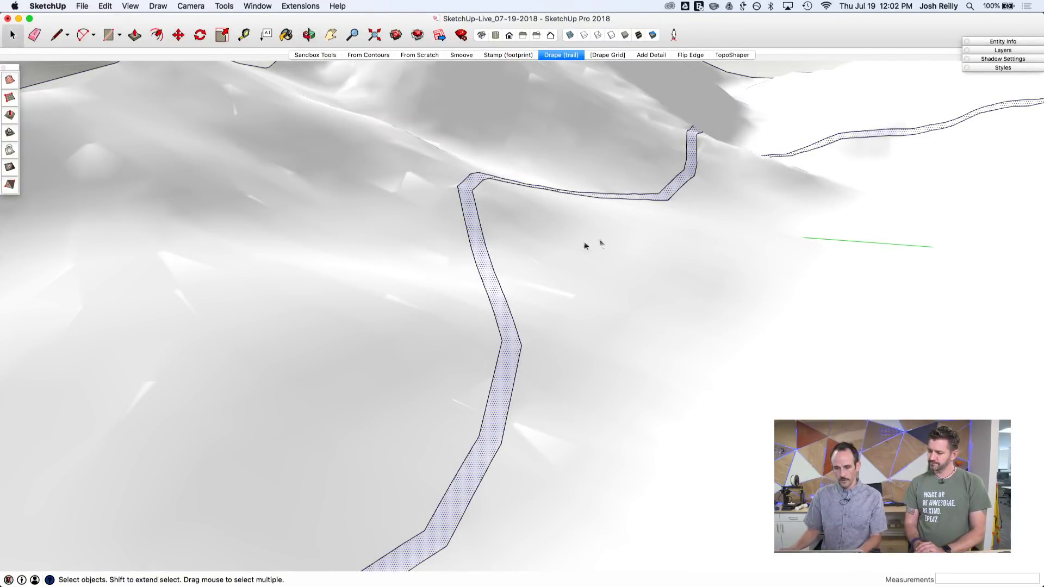
key(b)
scroll(689, 270, up, 10)
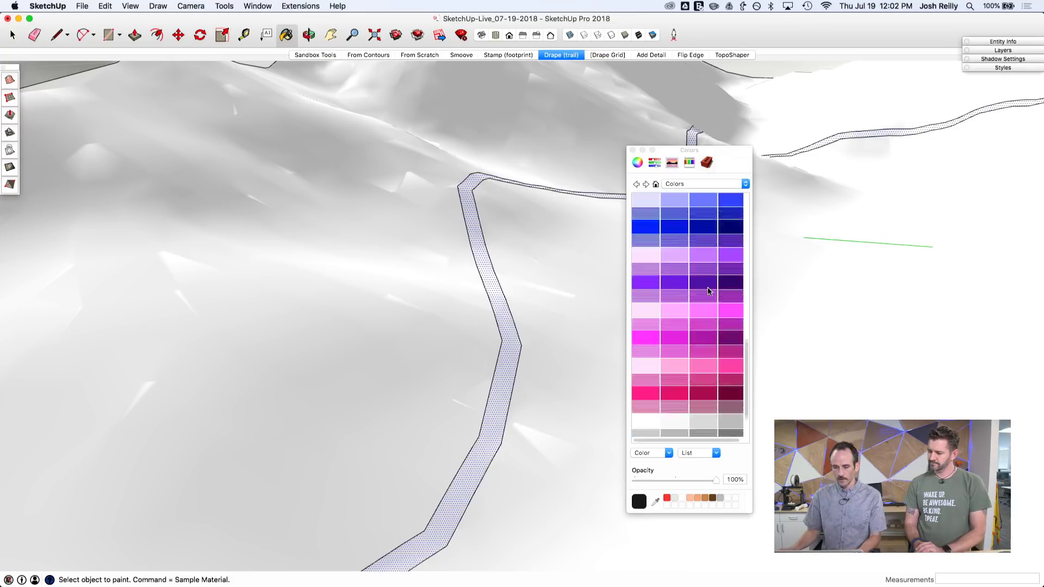
scroll(690, 270, up, 6)
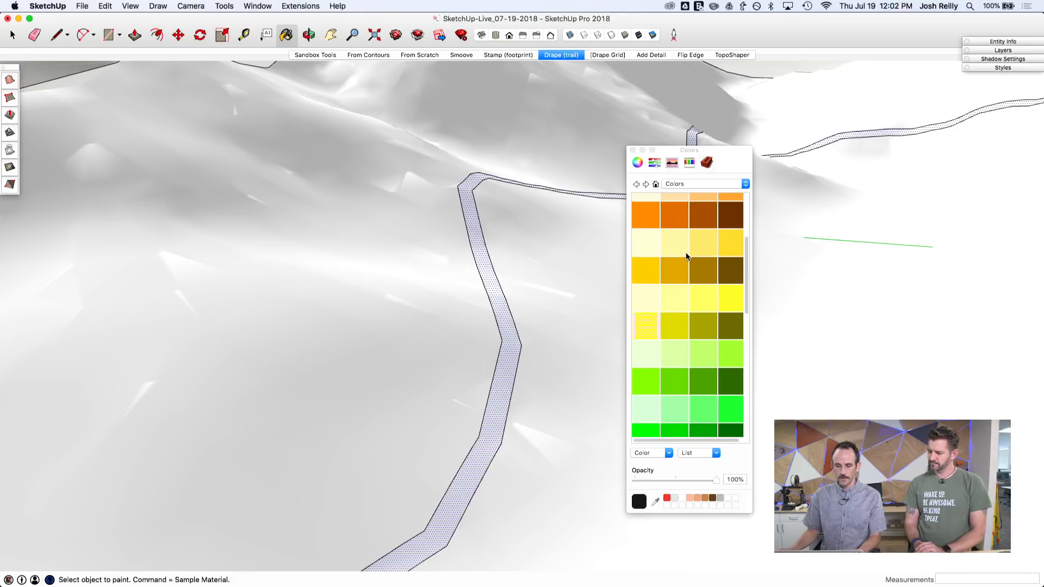
click(506, 294)
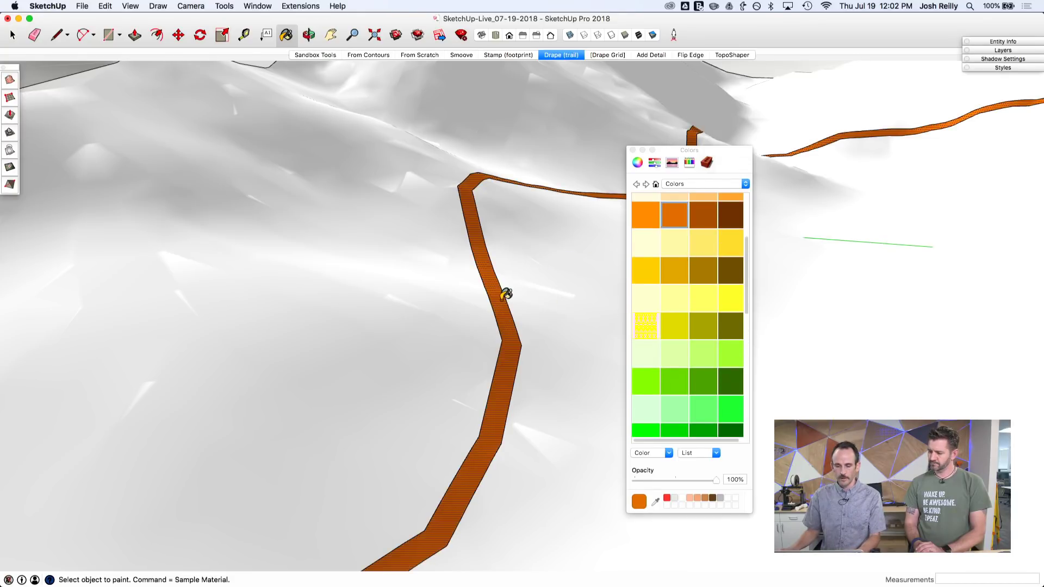
scroll(506, 294, down, 3)
key(space)
drag(716, 156, 815, 187)
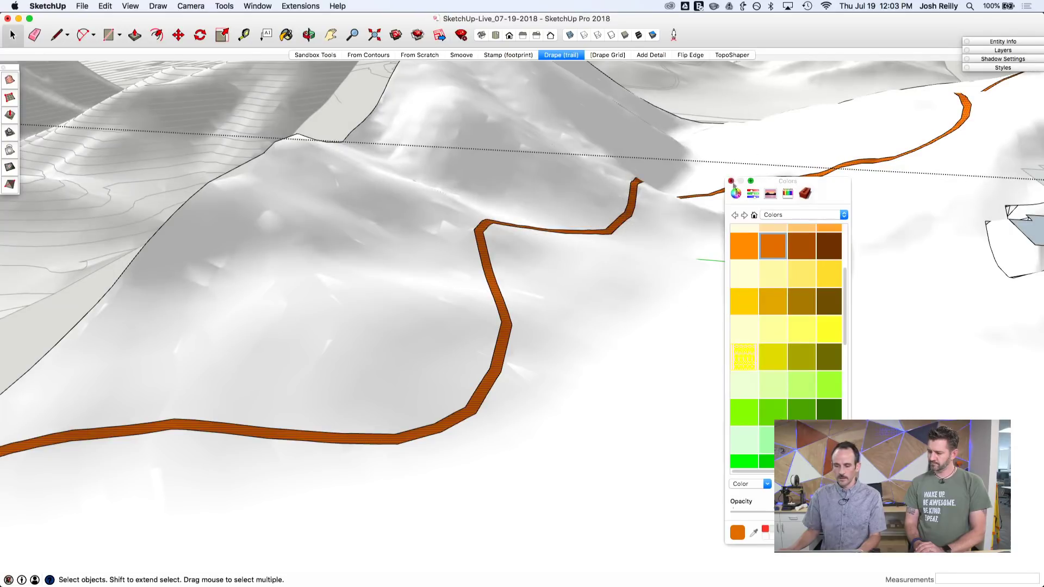
click(731, 181)
Examine how the orange trail follows the terrain past the stamped building pad
scroll(582, 275, down, 5)
scroll(613, 263, up, 3)
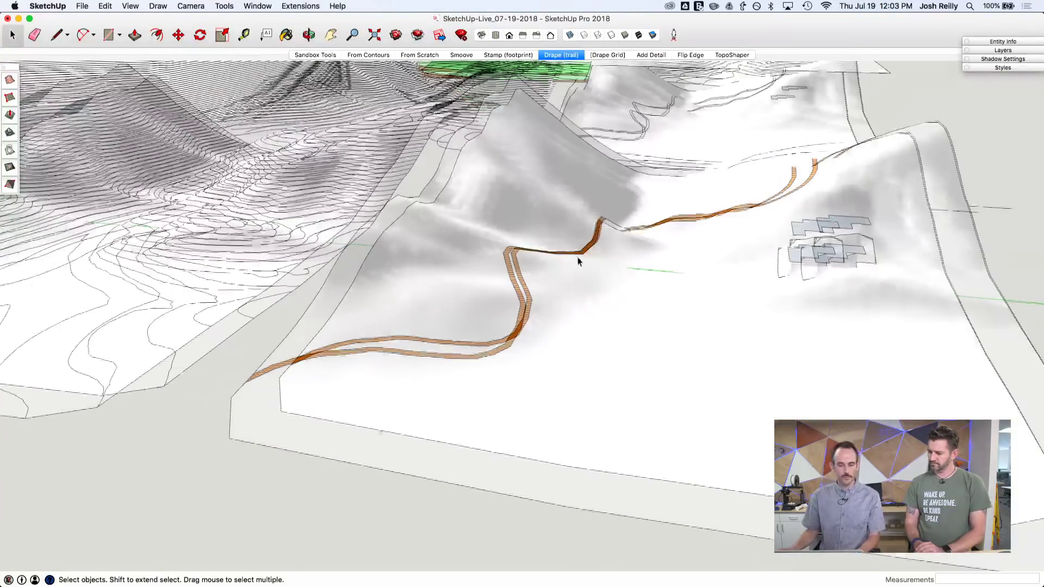
scroll(578, 261, up, 3)
middle_drag(578, 261, 613, 289)
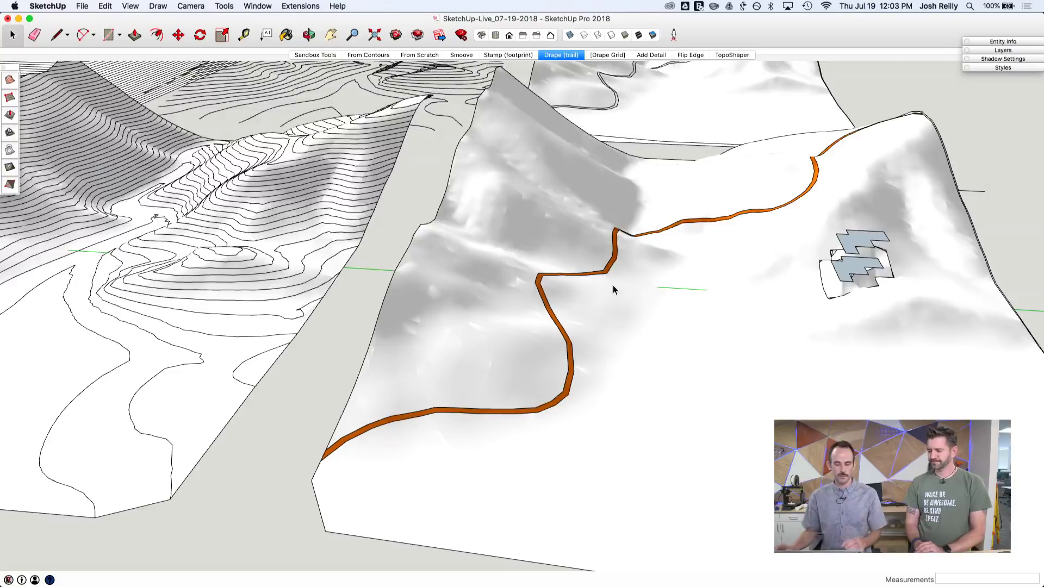
scroll(615, 285, down, 5)
scroll(647, 285, up, 3)
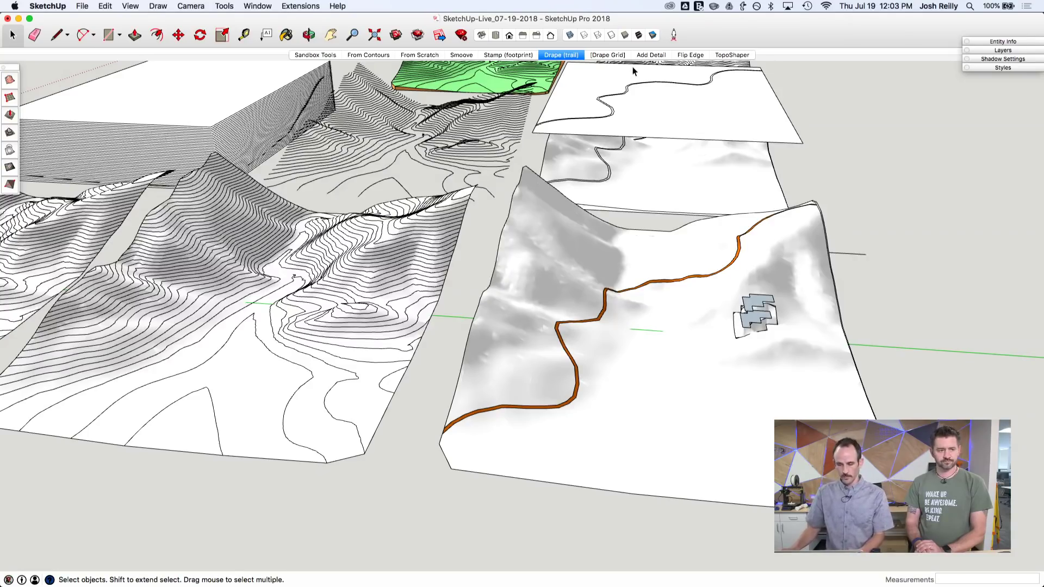
Switch to the Add Detail scene and delete the grid mesh in the foreground
click(650, 55)
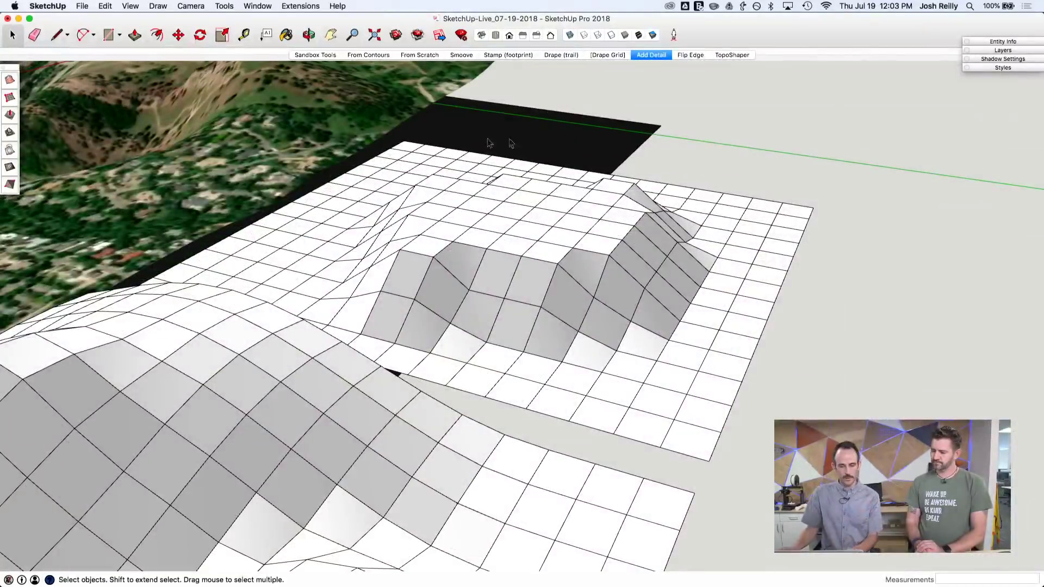
click(258, 401)
key(Delete)
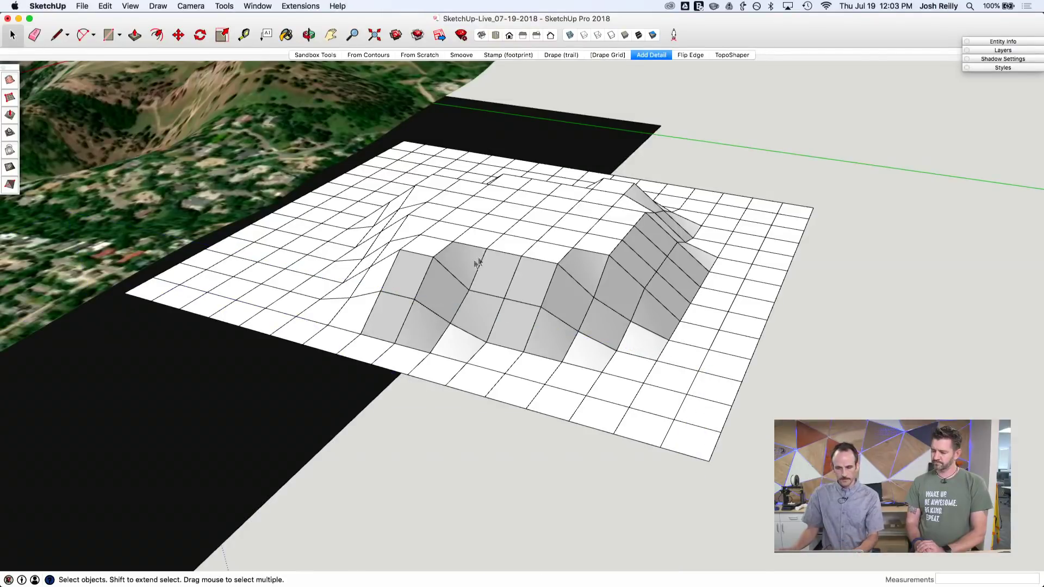
Turn on hidden geometry to show the triangulation of the remaining grid mesh
scroll(477, 263, up, 5)
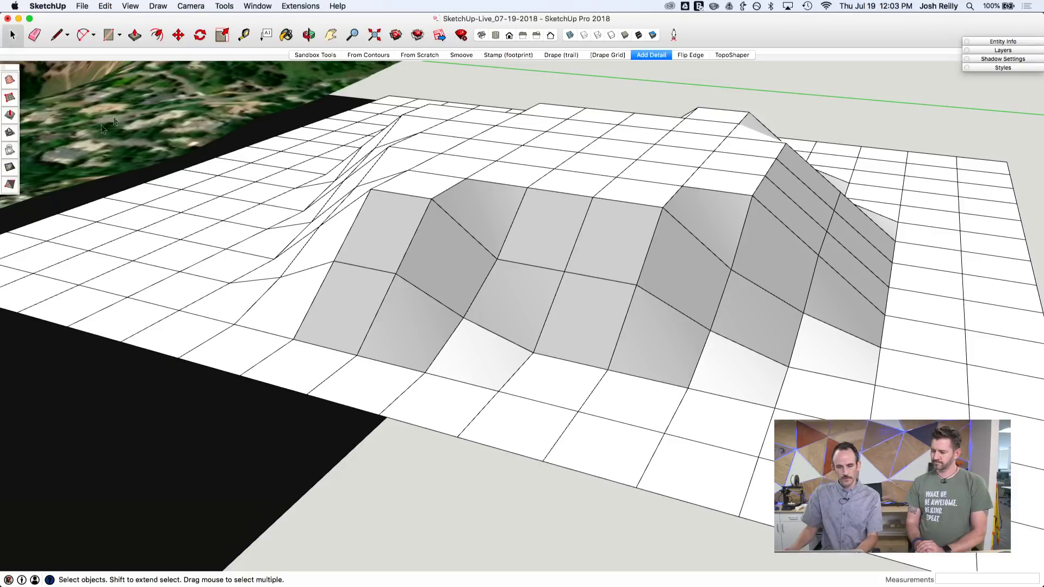
click(131, 7)
click(153, 74)
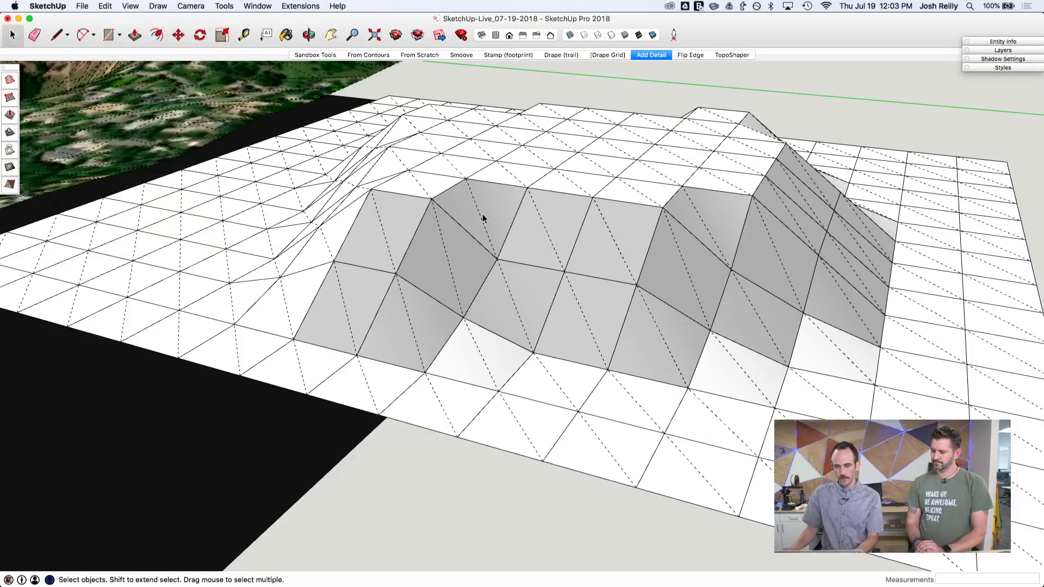
Use Add Detail to split three faces near the raised area's upper edge with new vertices and set their offsets
scroll(528, 238, up, 6)
click(533, 241)
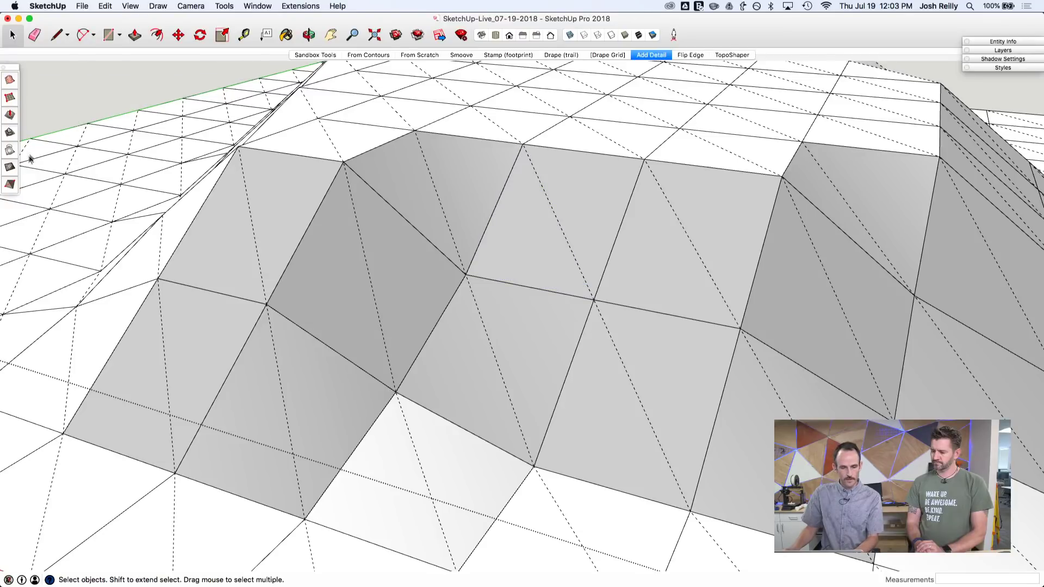
click(528, 233)
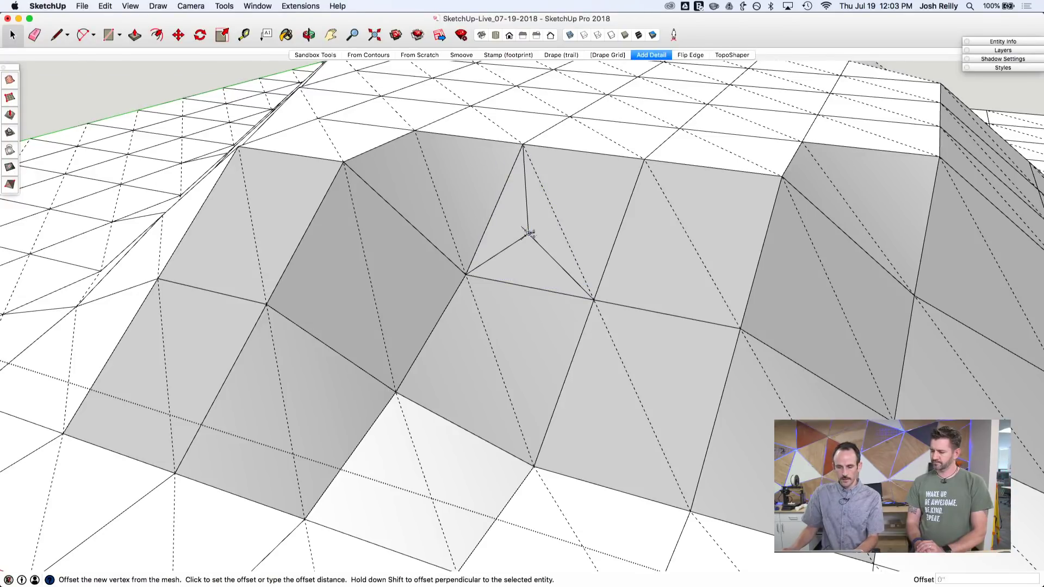
click(581, 206)
middle_drag(581, 206, 448, 105)
click(655, 237)
click(649, 231)
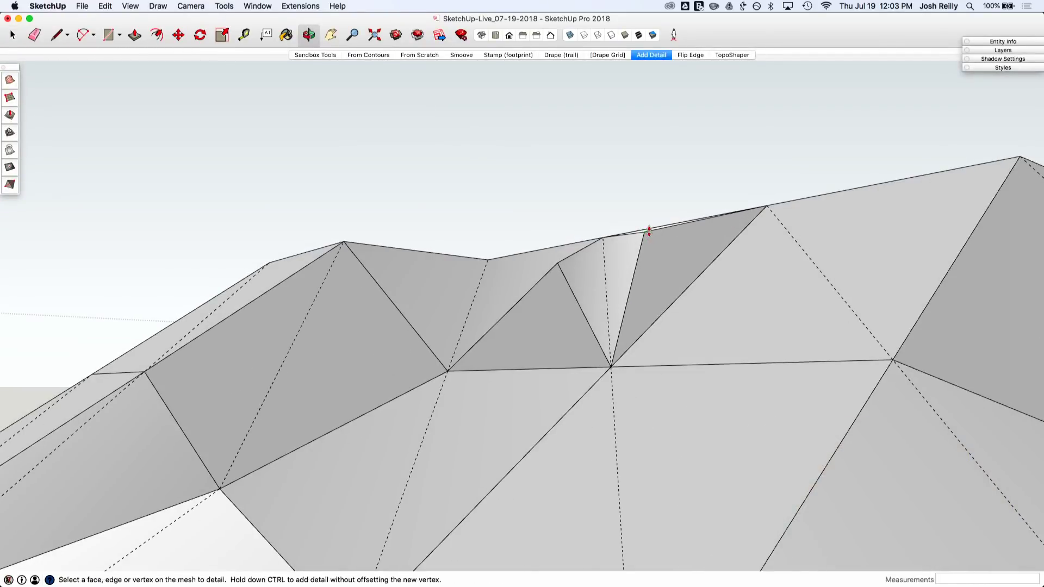
click(816, 249)
click(811, 184)
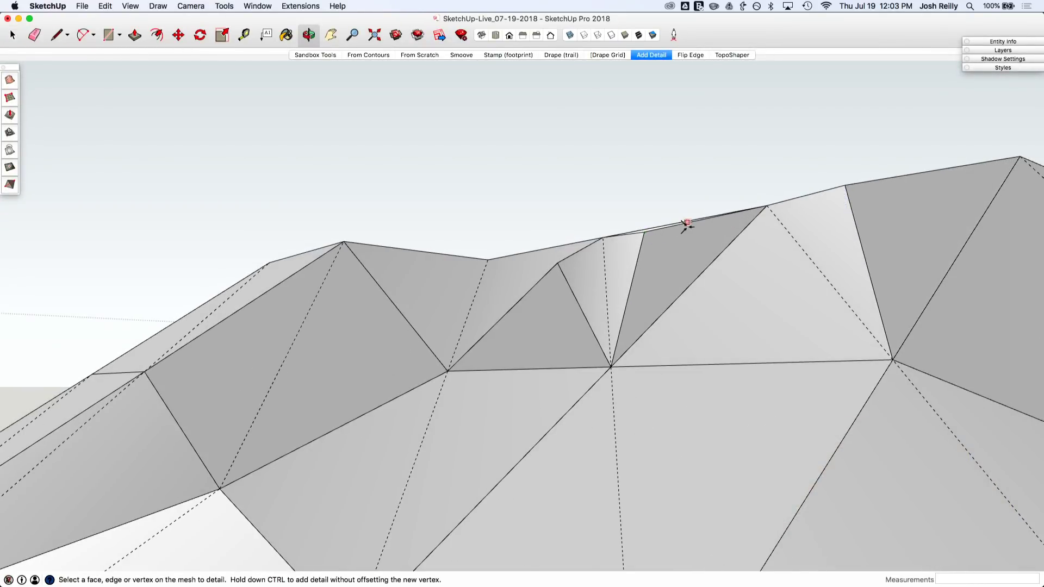
Use Flip Edge on the hidden diagonal beside the added vertices, switching its direction to compare the slope
middle_drag(683, 226, 690, 290)
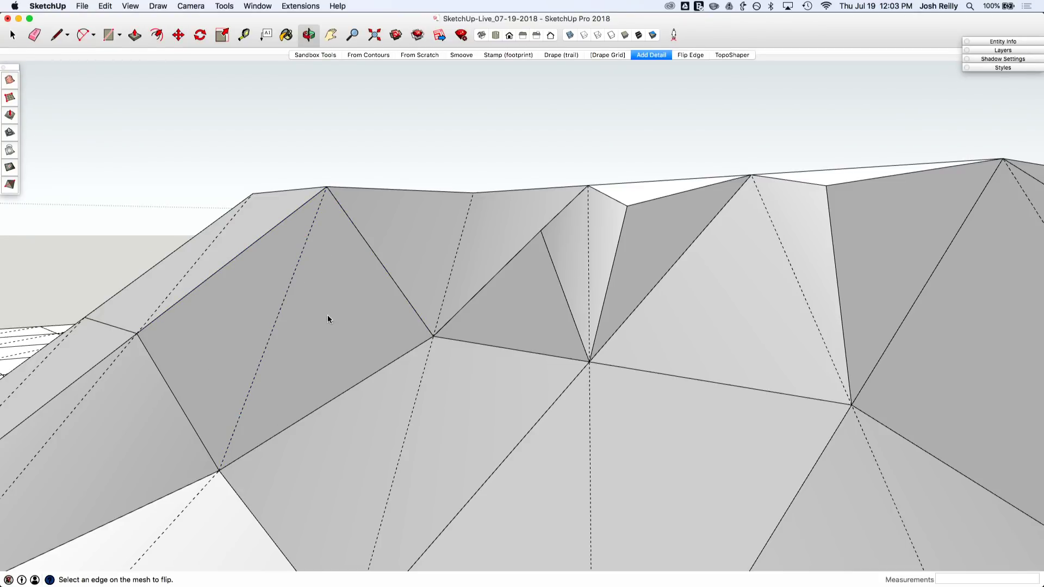
middle_drag(346, 290, 478, 250)
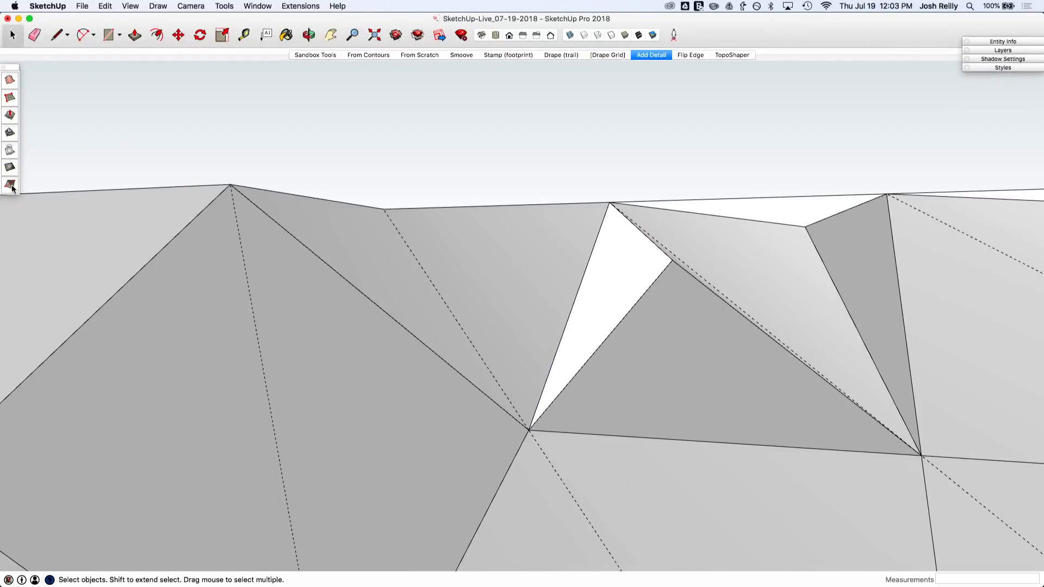
click(396, 227)
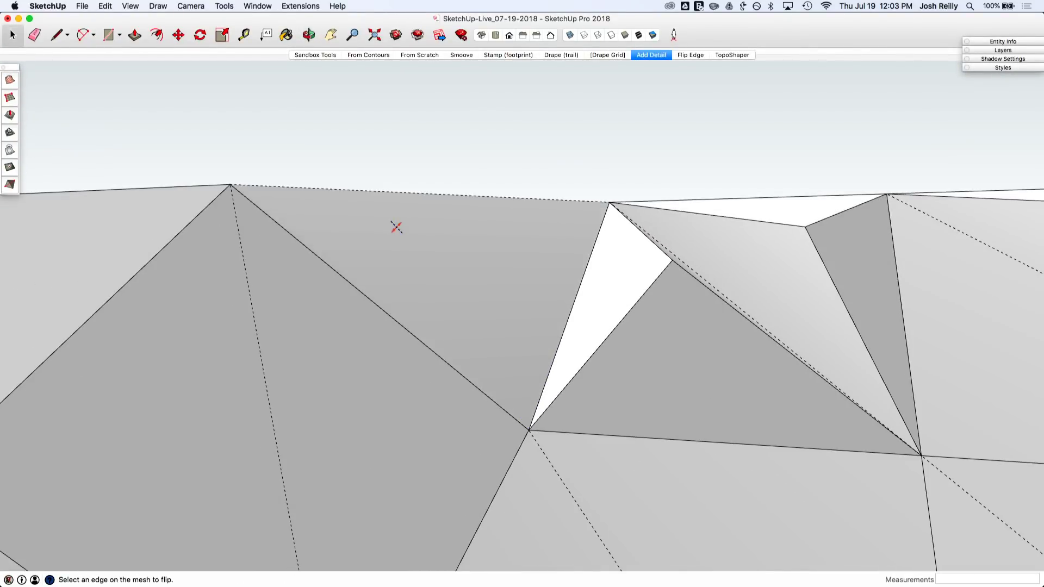
middle_drag(420, 210, 446, 196)
click(415, 205)
mouse_move(408, 229)
middle_down()
mouse_move(413, 243)
mouse_move(348, 112)
mouse_move(188, 125)
mouse_move(354, 234)
mouse_move(474, 341)
mouse_move(385, 215)
middle_up()
click(391, 285)
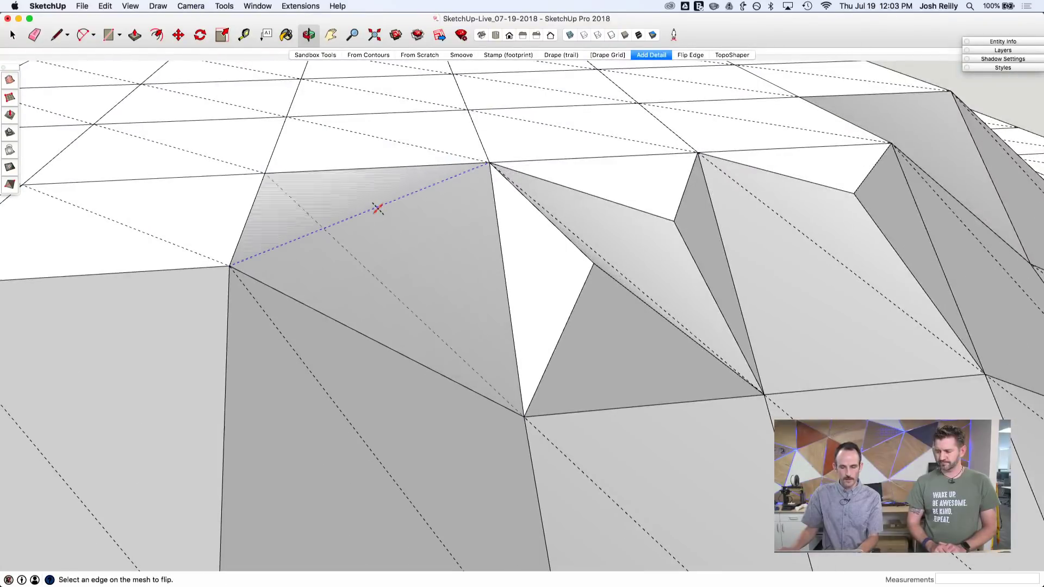
Flip the hidden diagonal of the four-sided patch beside the added vertices so it joins the opposite corners
click(378, 209)
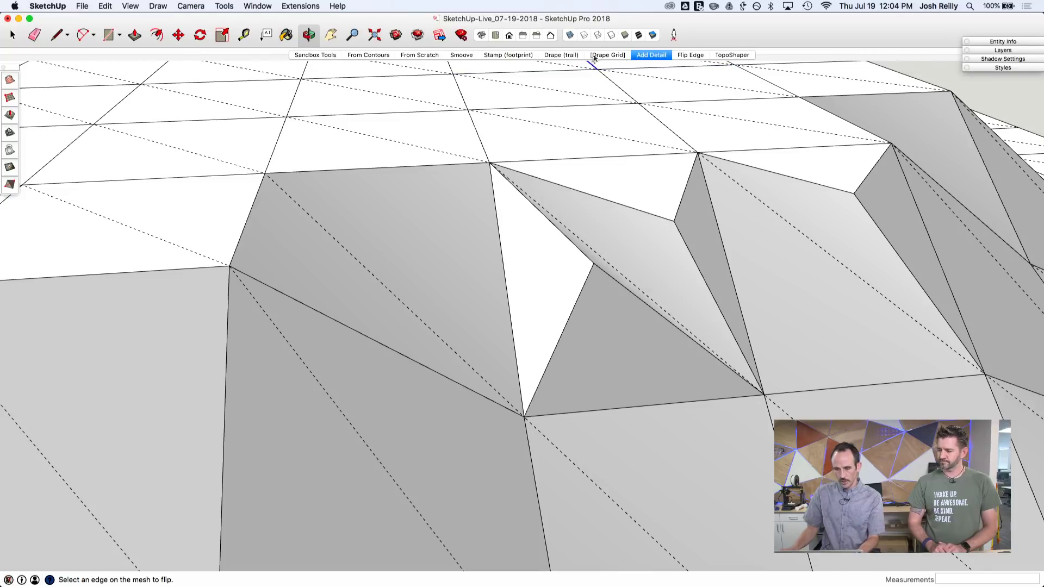
Switch to the [Drape Grid] scene and select the closed loop of curved edges beside the grid mesh
key(shift+z)
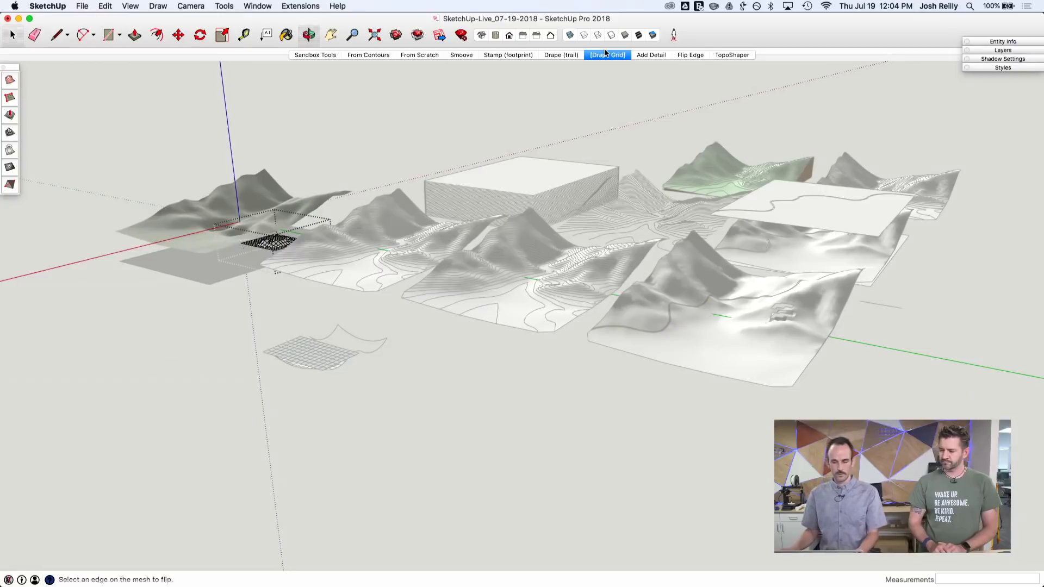
key(space)
scroll(356, 327, up, 6)
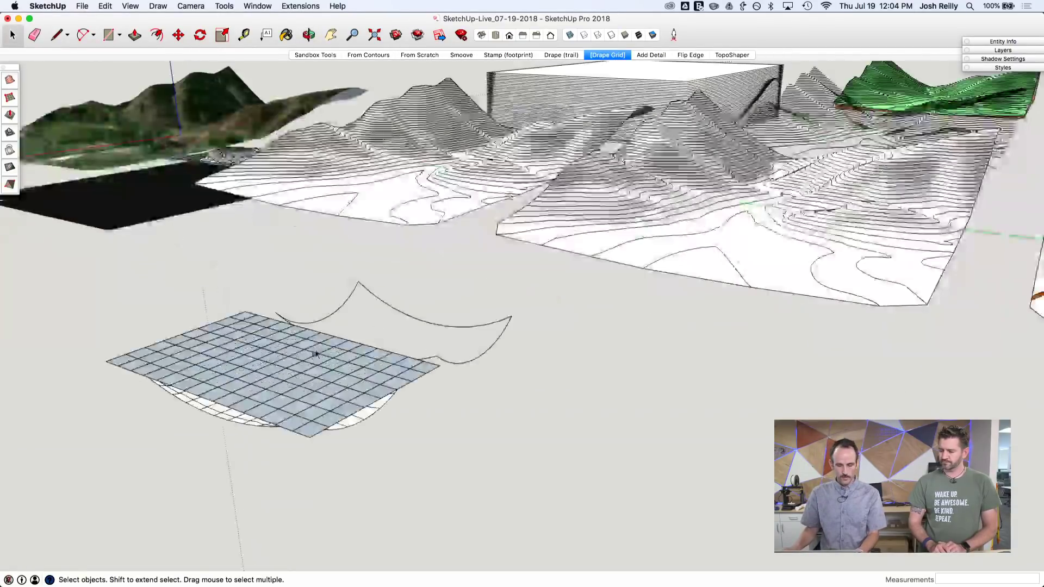
middle_drag(326, 332, 269, 269)
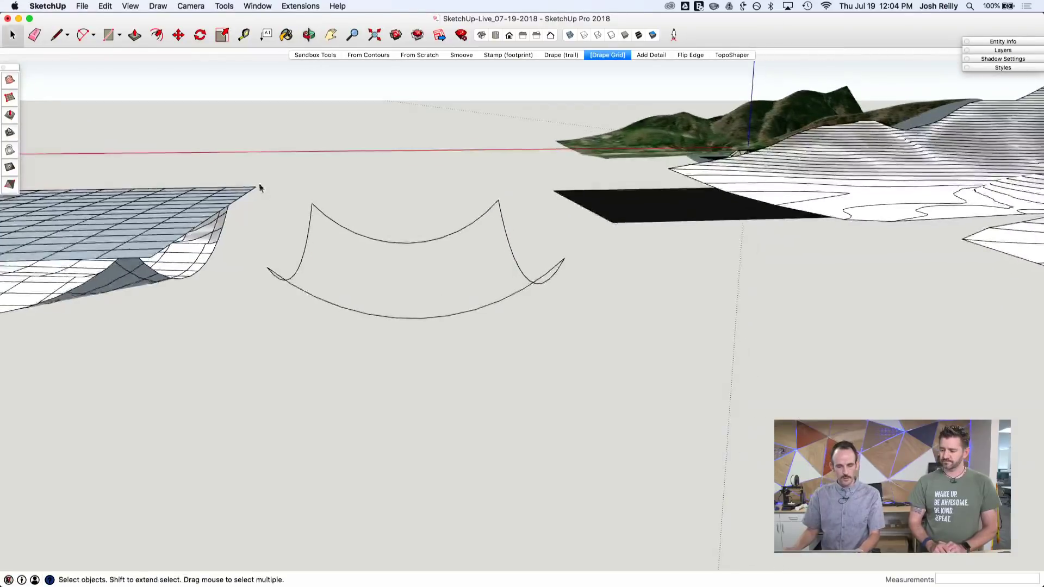
drag(572, 375, 572, 375)
middle_drag(568, 359, 523, 284)
Save the model with the curved outline still selected
click(82, 6)
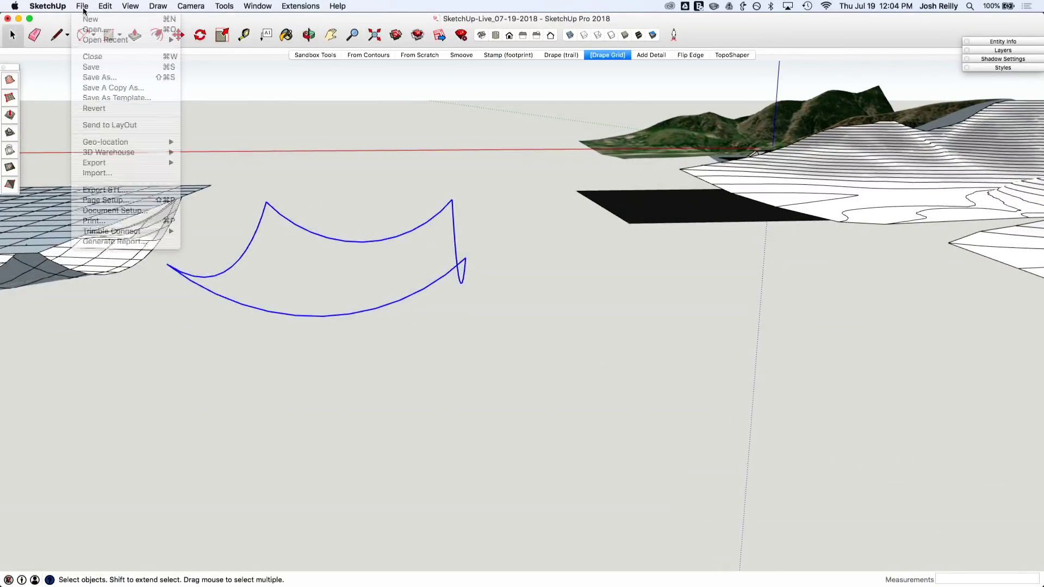
click(107, 68)
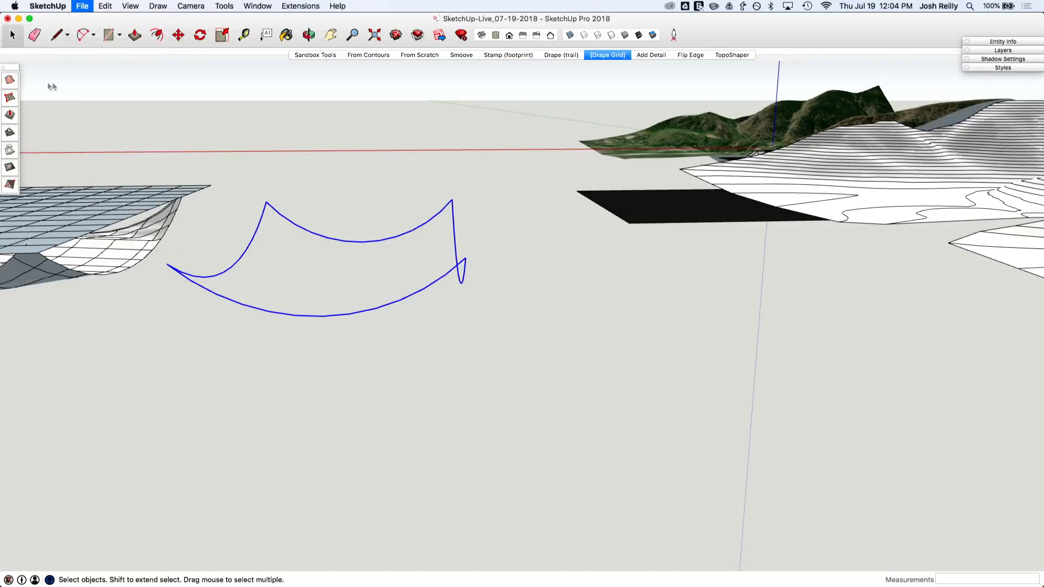
Generate a surface from the selected curved boundary edges using the From Contours tool
click(11, 83)
middle_drag(296, 233, 519, 267)
scroll(507, 235, up, 3)
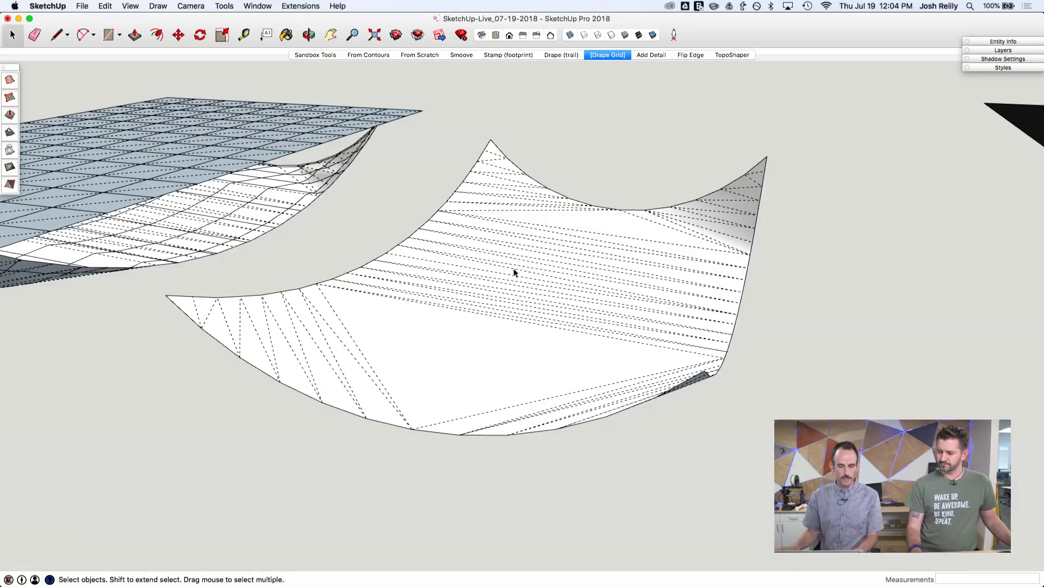
middle_drag(518, 262, 581, 283)
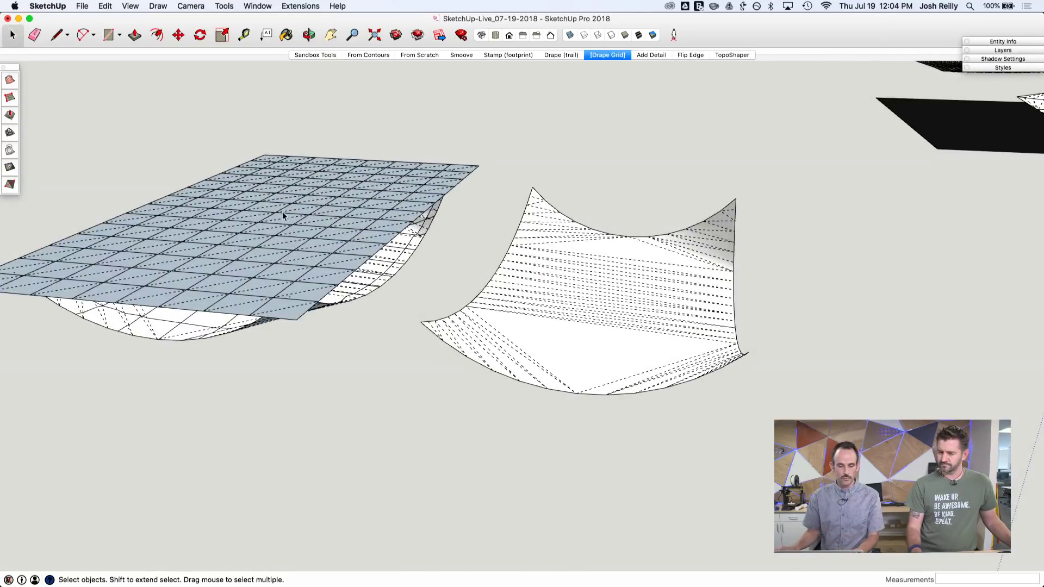
Turn off hidden geometry and move the flat grid from the finished mesh so it hovers above the new curved surface
click(316, 231)
key(alt+h)
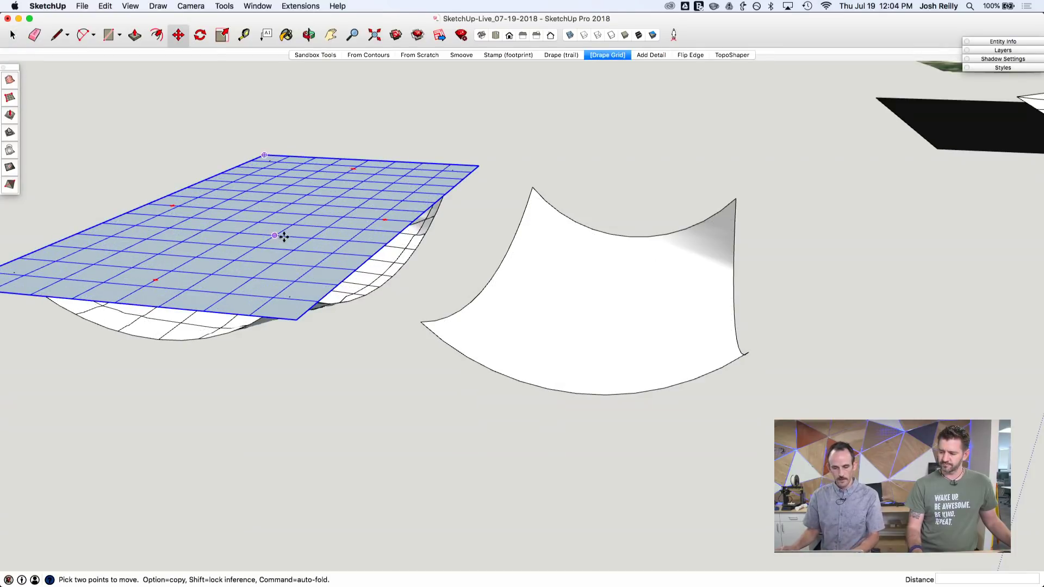
click(284, 236)
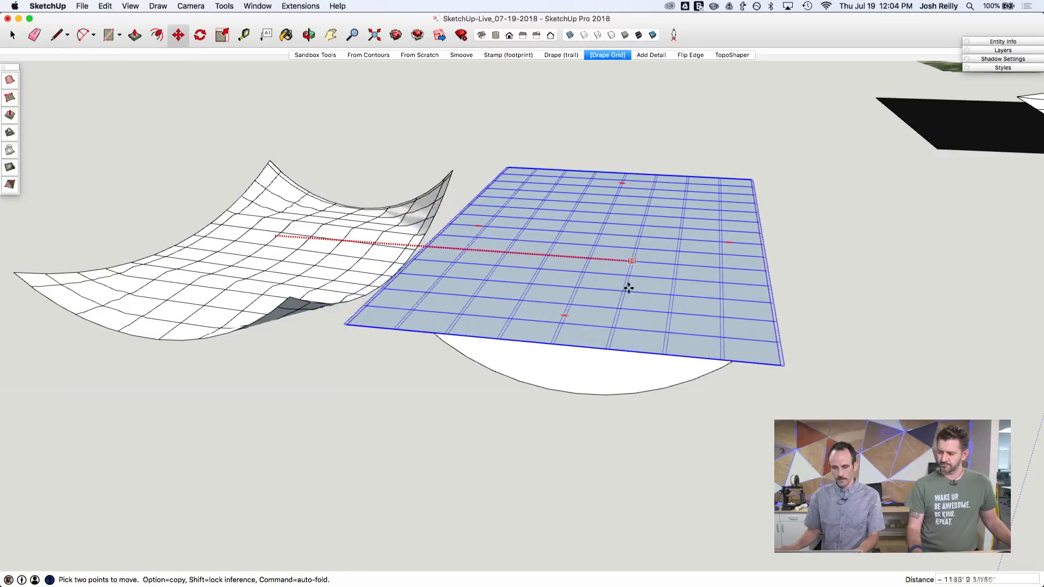
middle_drag(629, 289, 261, 269)
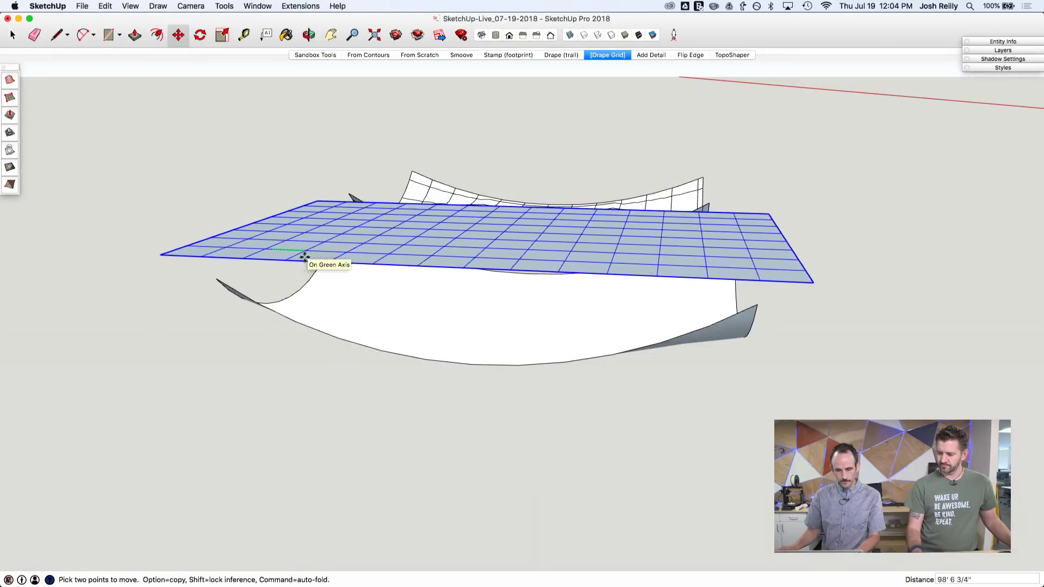
click(287, 252)
middle_drag(287, 252, 567, 291)
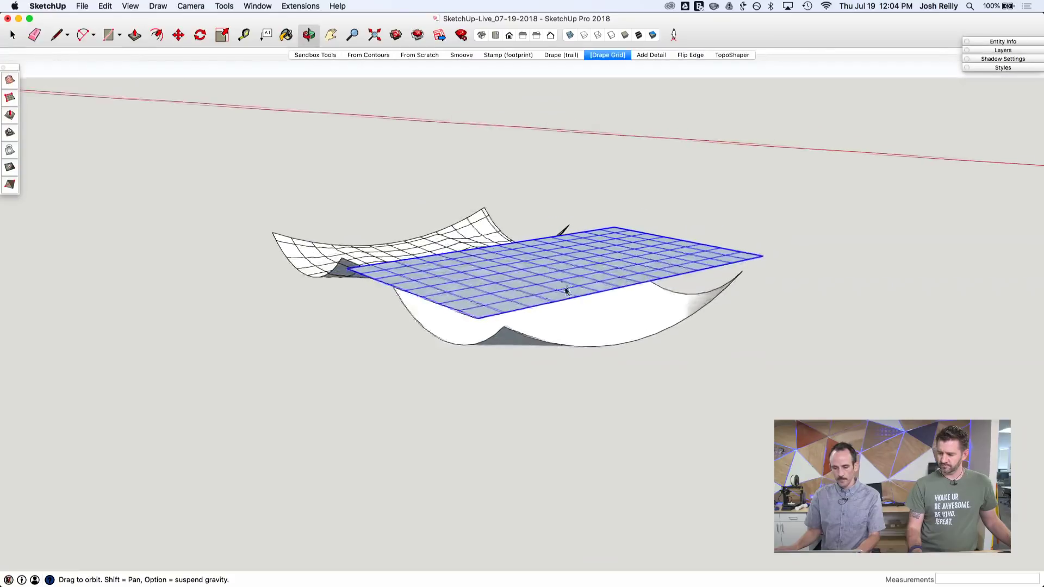
key(space)
scroll(567, 282, up, 5)
click(710, 185)
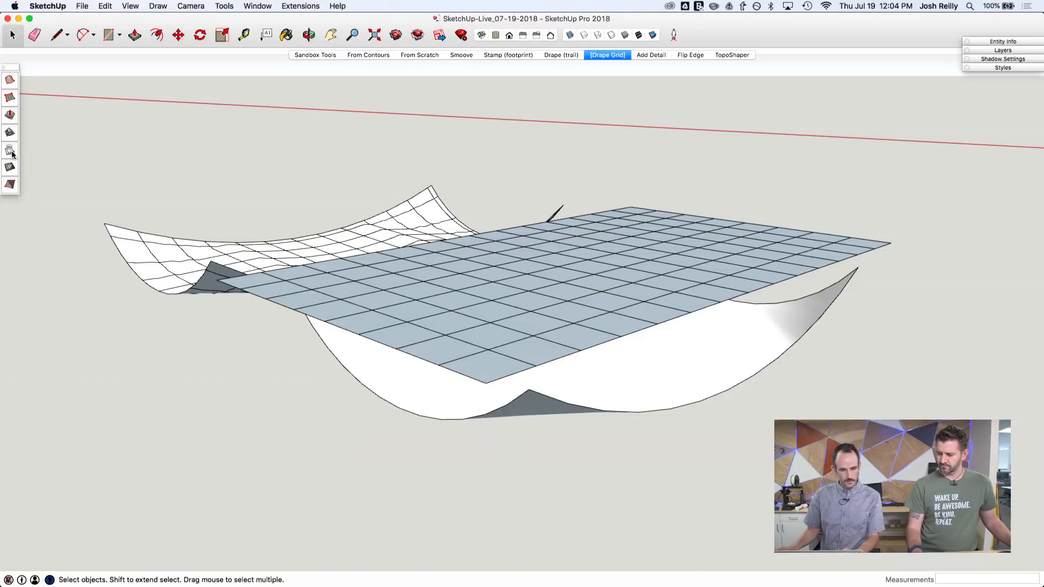
Drape the flat grid onto the curved surface beneath it
click(500, 283)
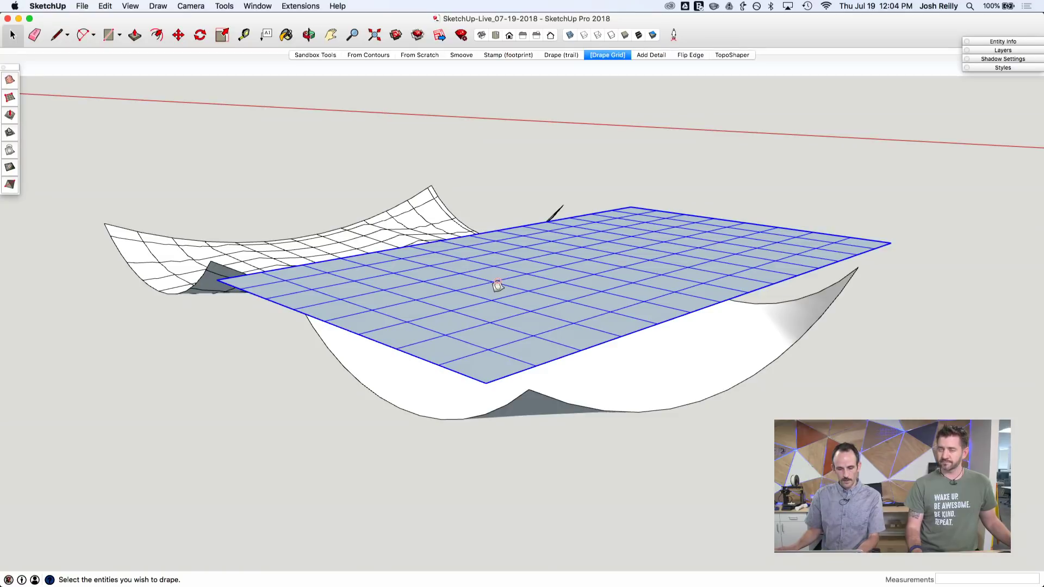
key(Return)
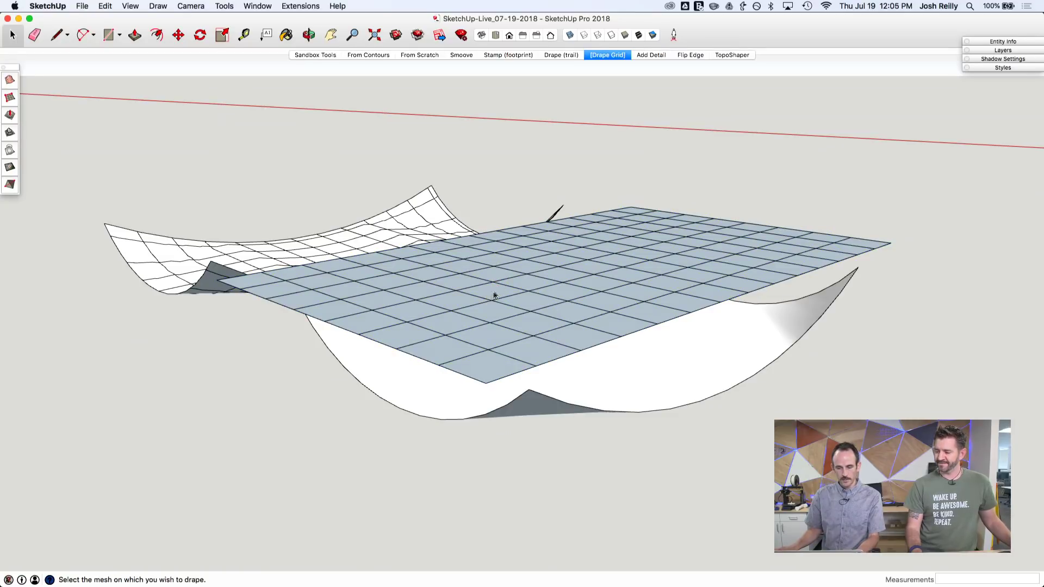
click(678, 377)
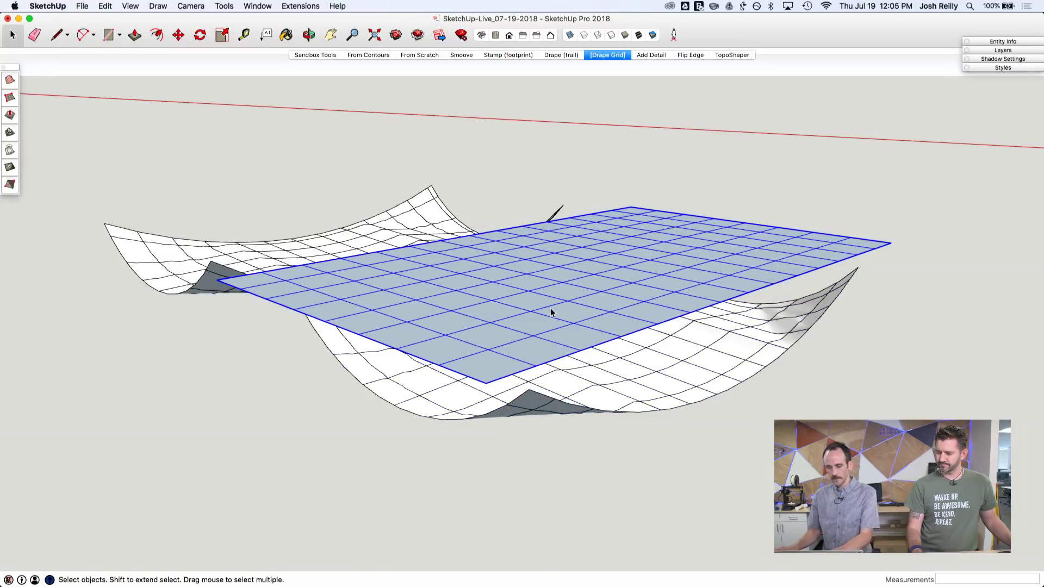
Delete the flat grid and show hidden geometry to inspect the triangulation of the draped surfaces
key(Delete)
key(alt+h)
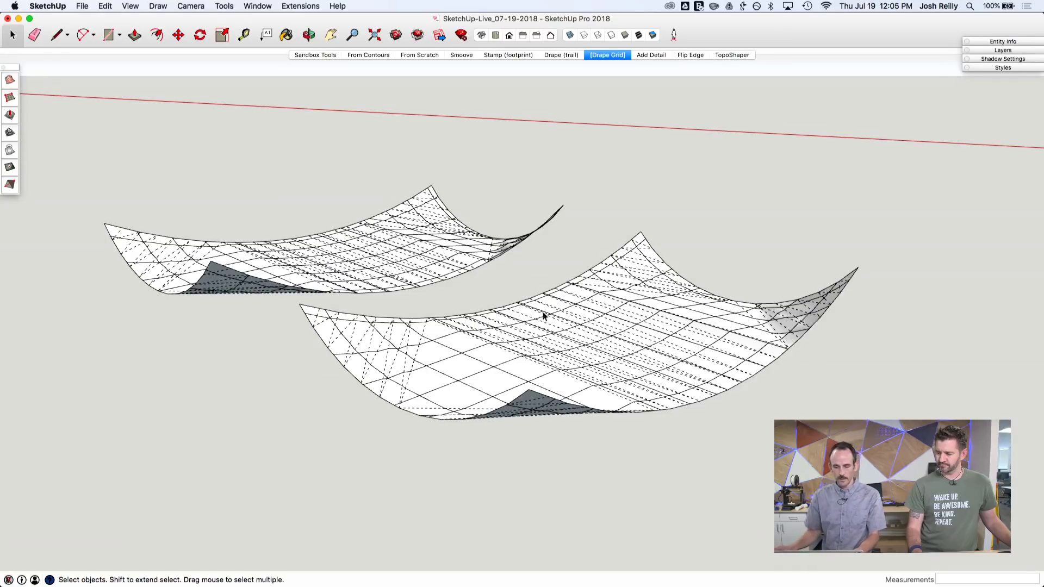
middle_drag(544, 316, 645, 341)
scroll(538, 319, up, 3)
Open the farther draped mesh for editing and raise a hill near its back end with Smoove
click(543, 318)
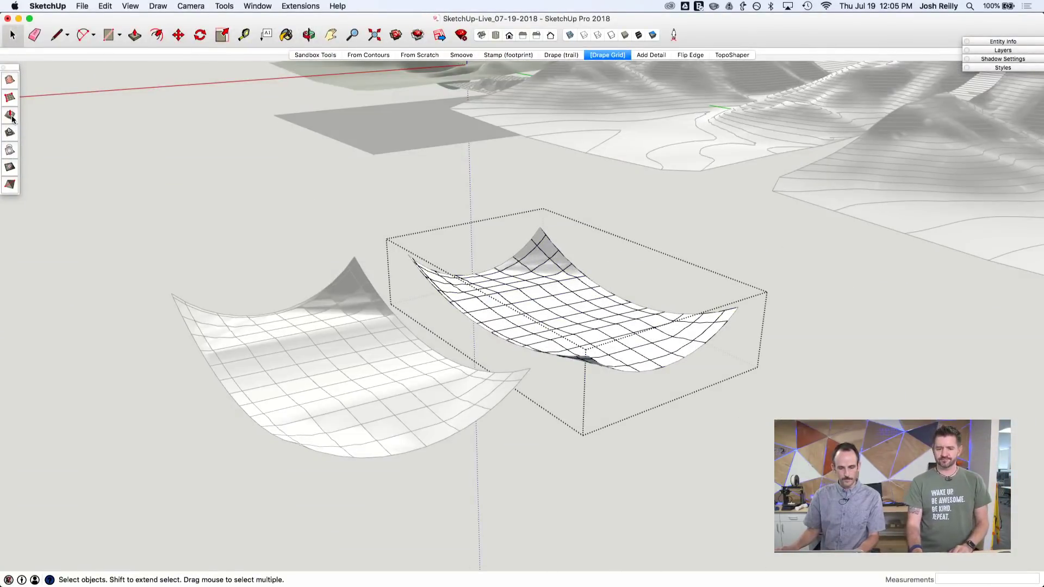
click(525, 284)
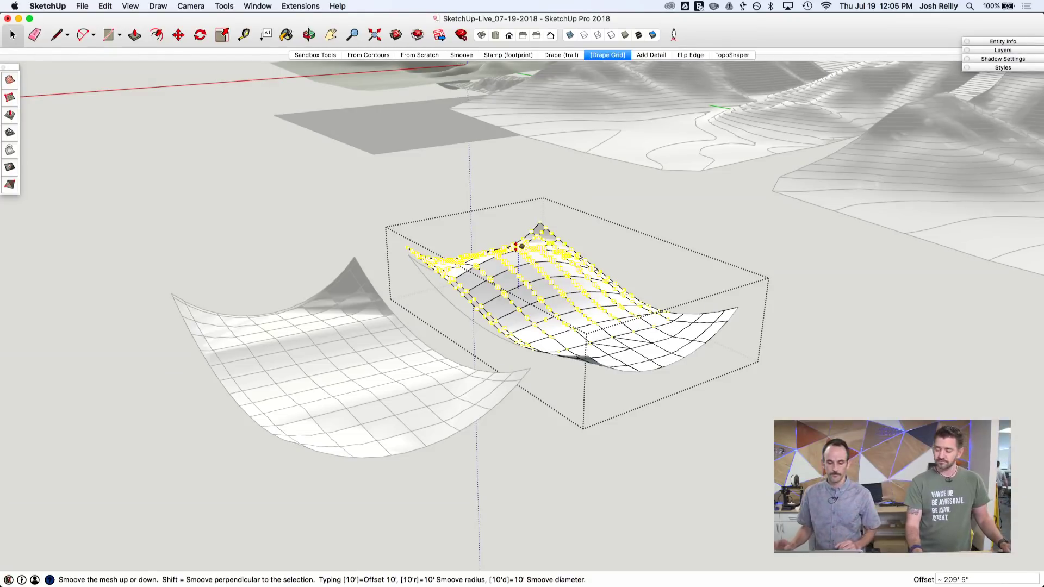
click(544, 229)
key(space)
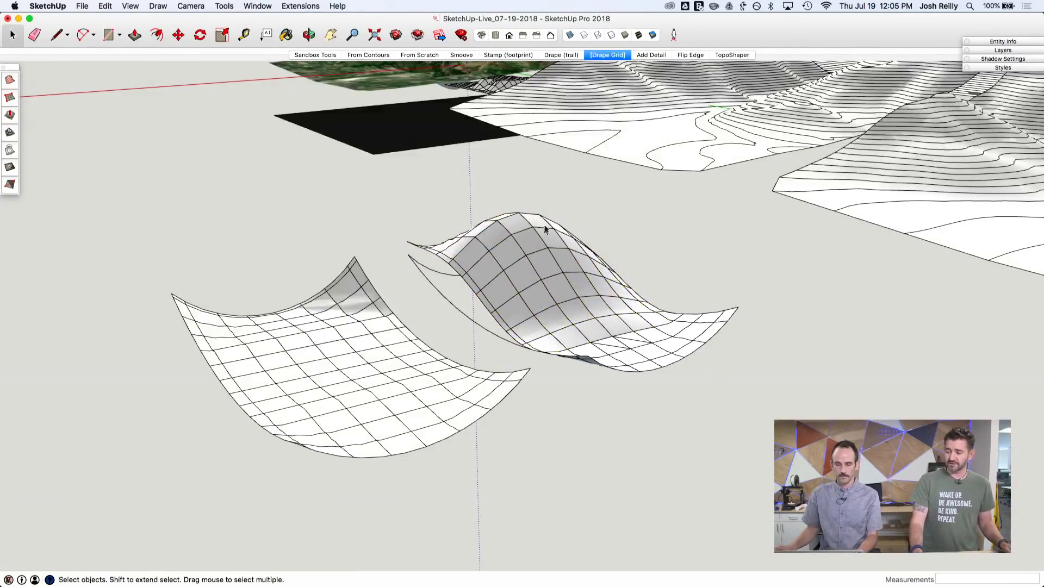
middle_drag(545, 229, 504, 306)
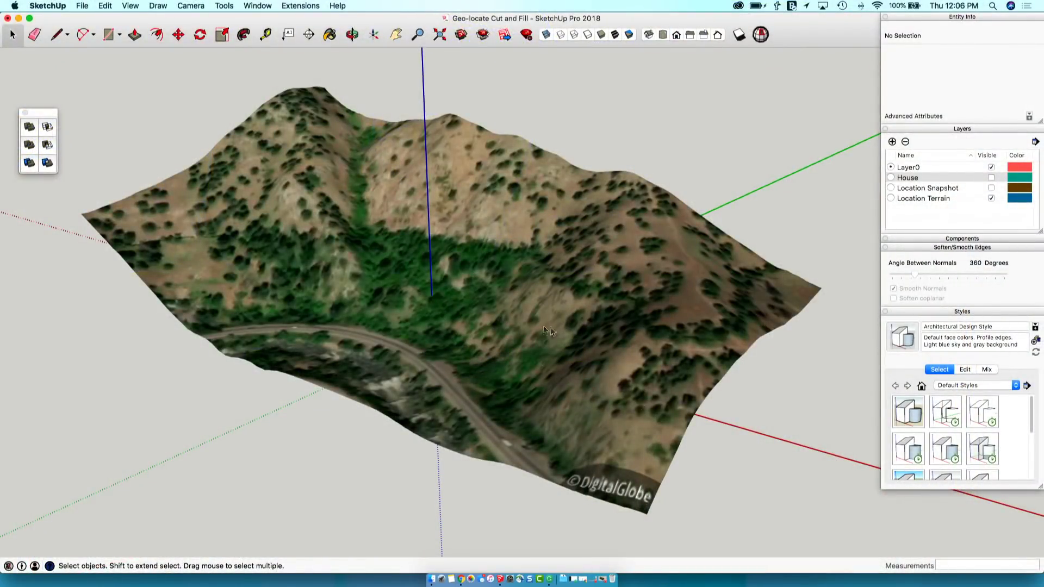
Make the House layer visible in the geo-located terrain model
scroll(554, 337, up, 4)
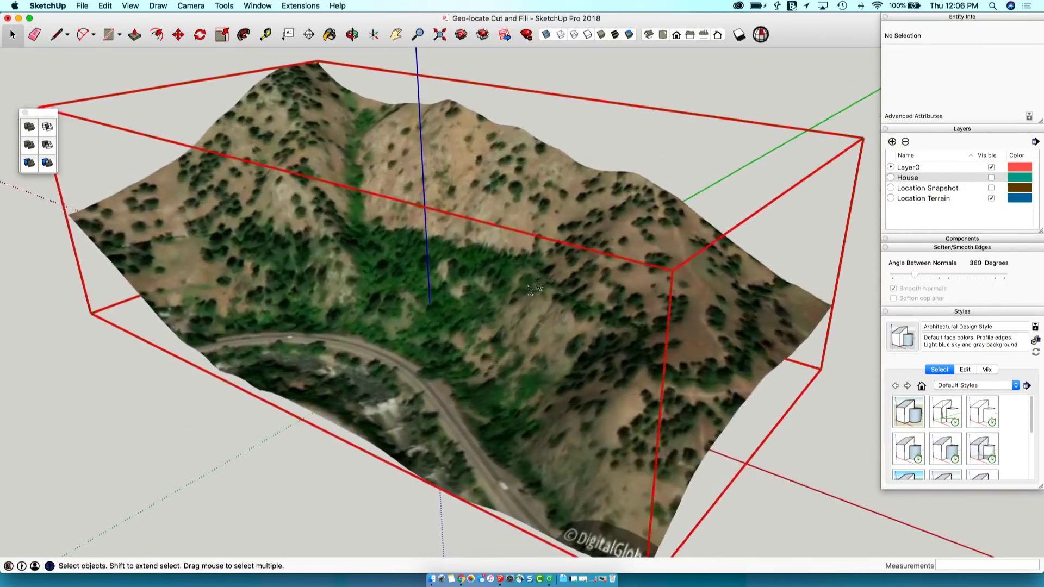
middle_drag(535, 288, 549, 201)
click(727, 452)
middle_drag(827, 228, 957, 296)
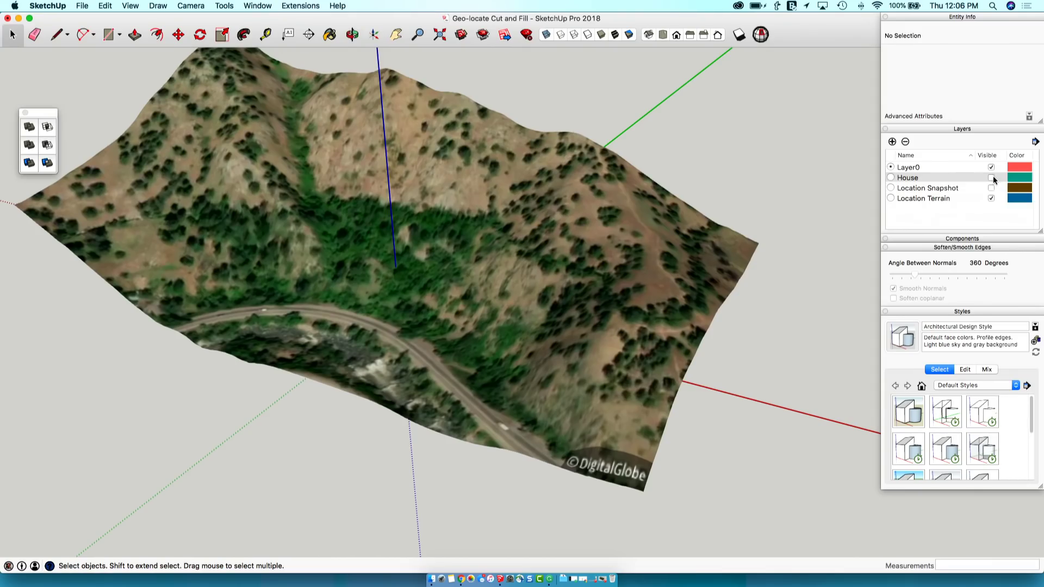
Examine the house and how its foundation sits on the sloping terrain from several angles
scroll(575, 236, up, 10)
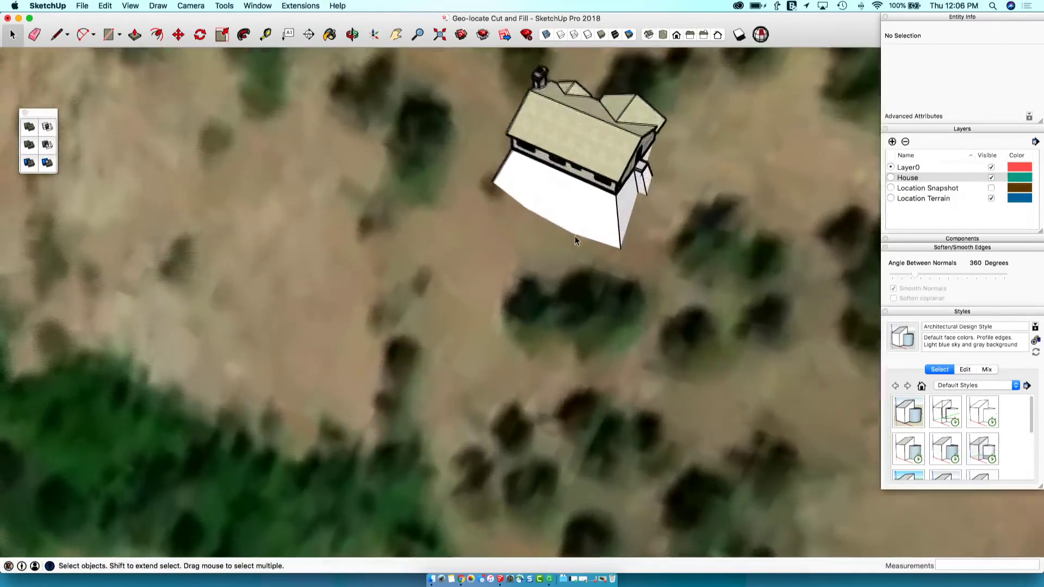
middle_drag(575, 236, 516, 262)
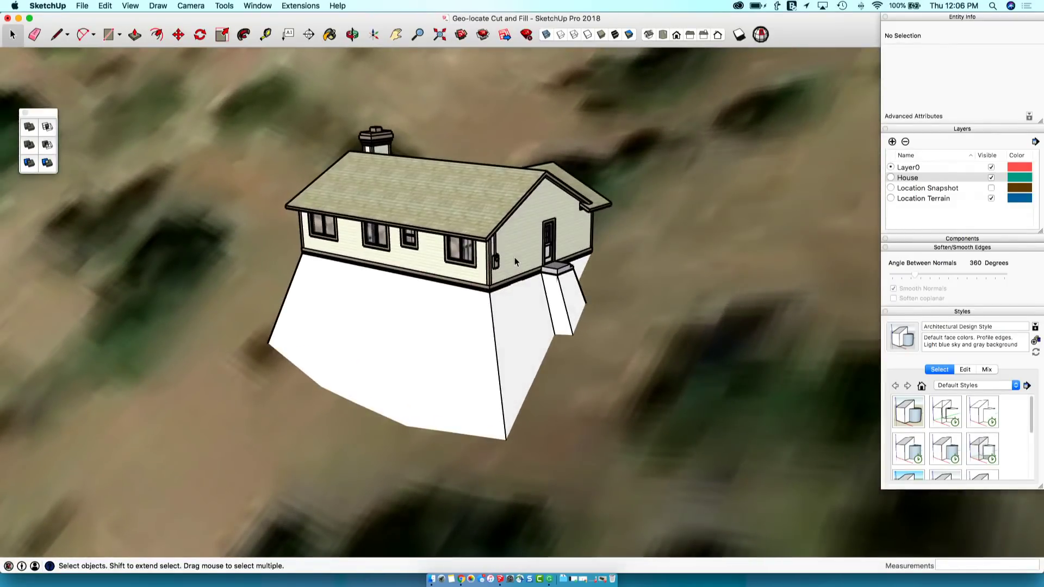
scroll(514, 257, down, 5)
scroll(513, 258, up, 3)
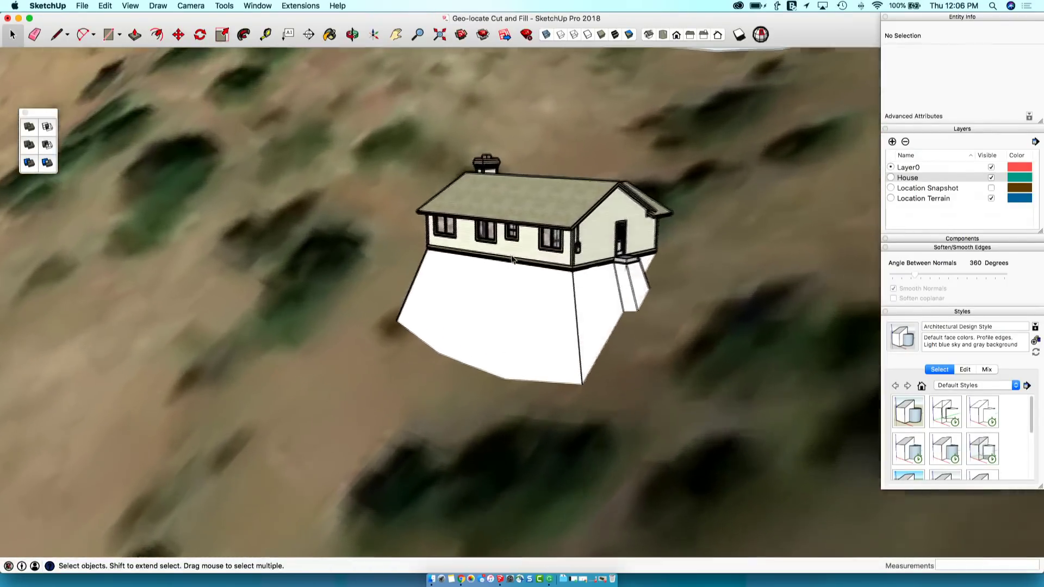
scroll(512, 258, up, 1)
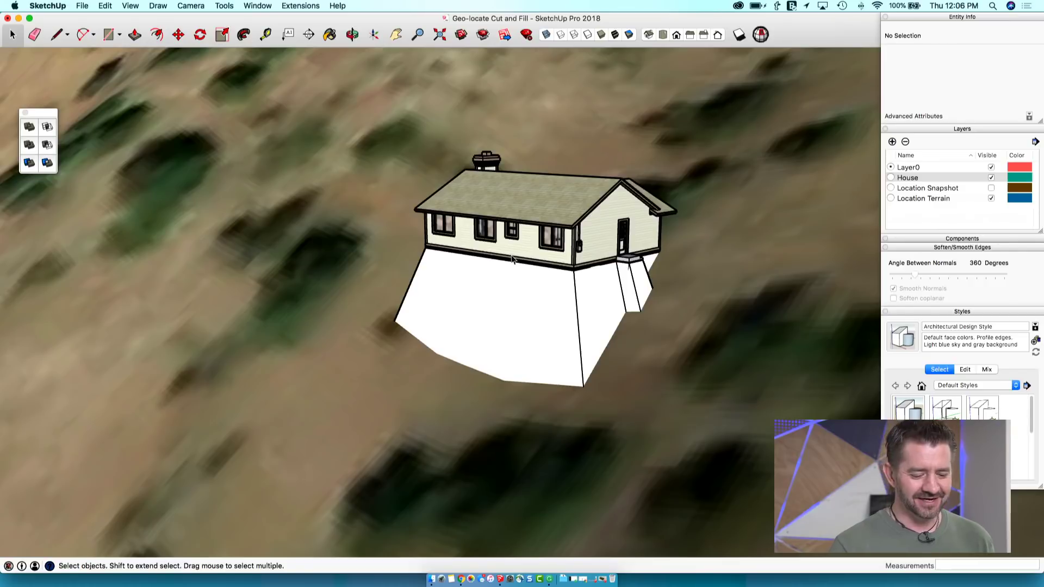
middle_drag(512, 259, 512, 259)
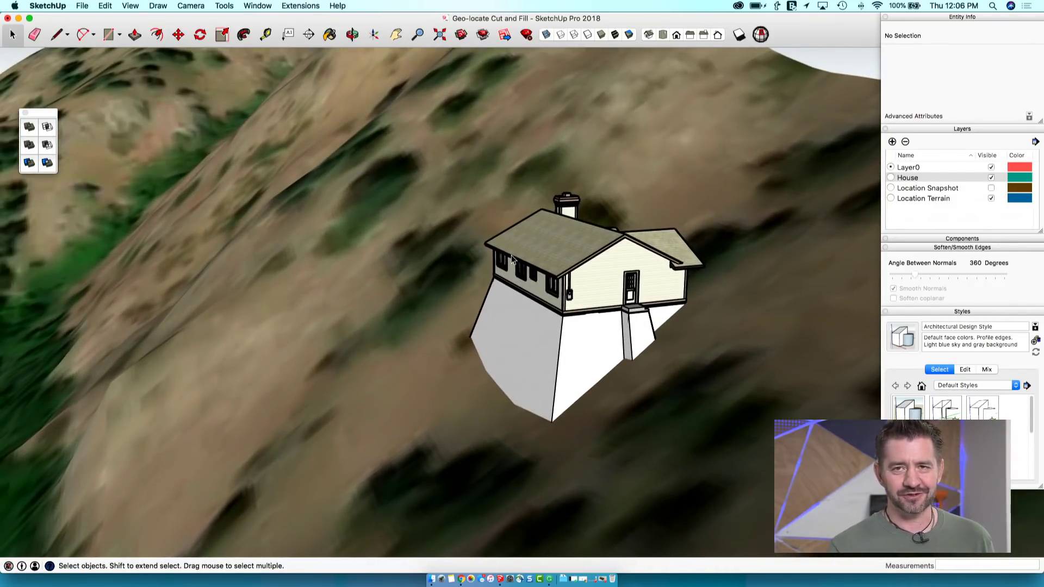
scroll(513, 259, up, 5)
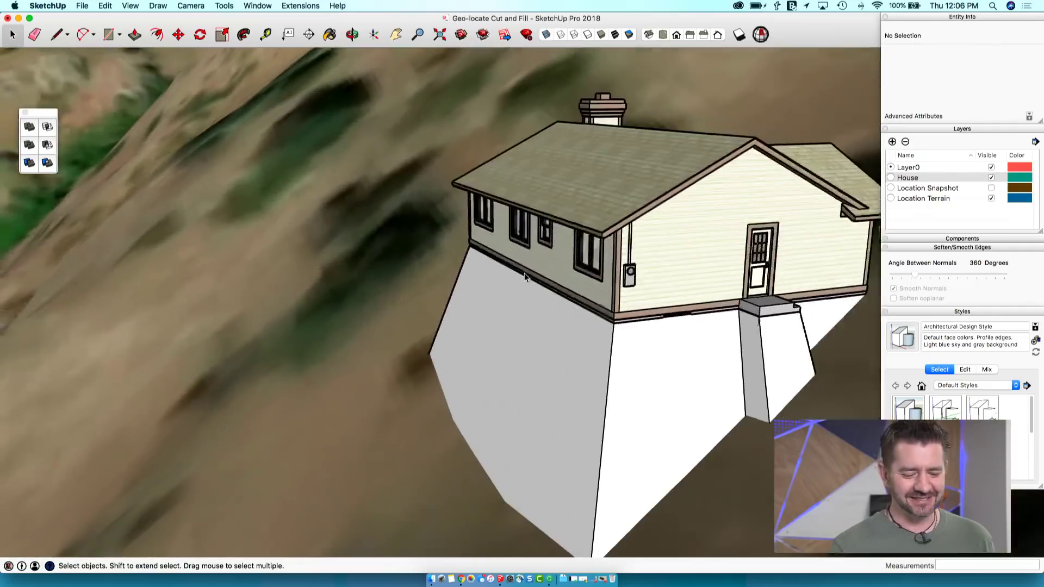
scroll(547, 364, down, 3)
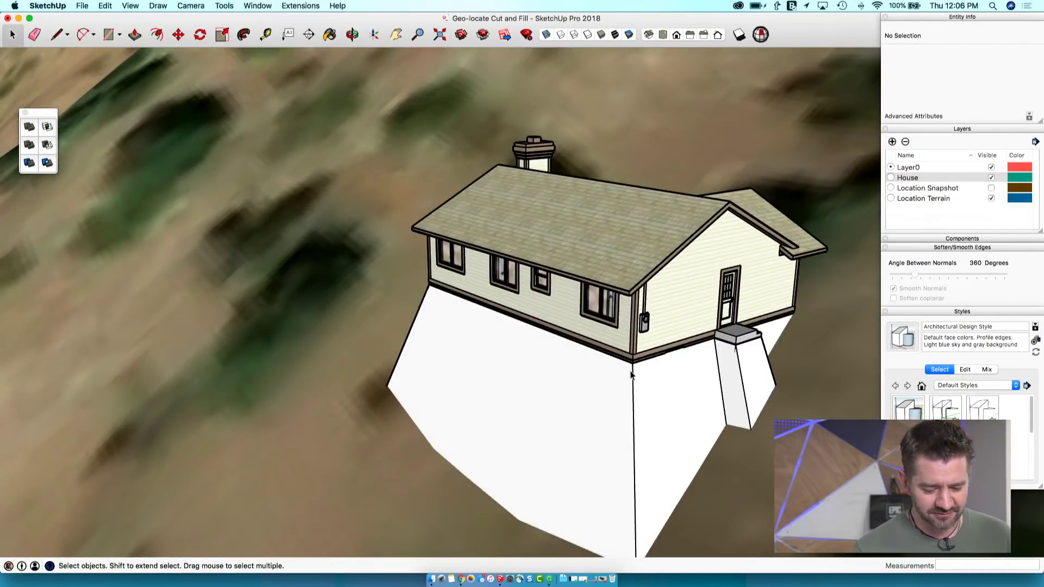
middle_drag(616, 387, 679, 292)
Hide the House component so only the foundation solids remain on the slope
middle_drag(620, 270, 628, 274)
click(629, 273)
right_click(628, 275)
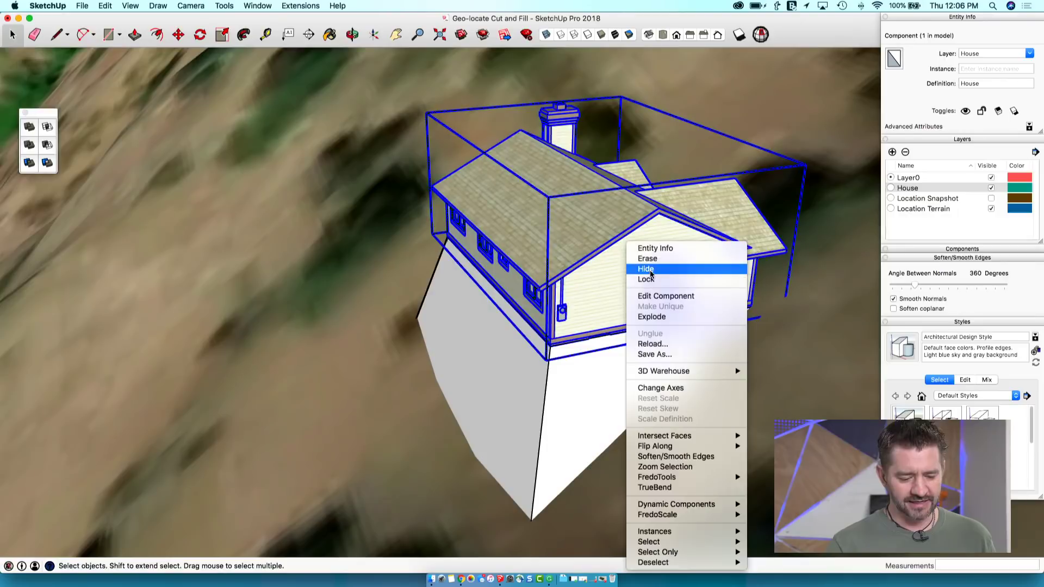
click(646, 268)
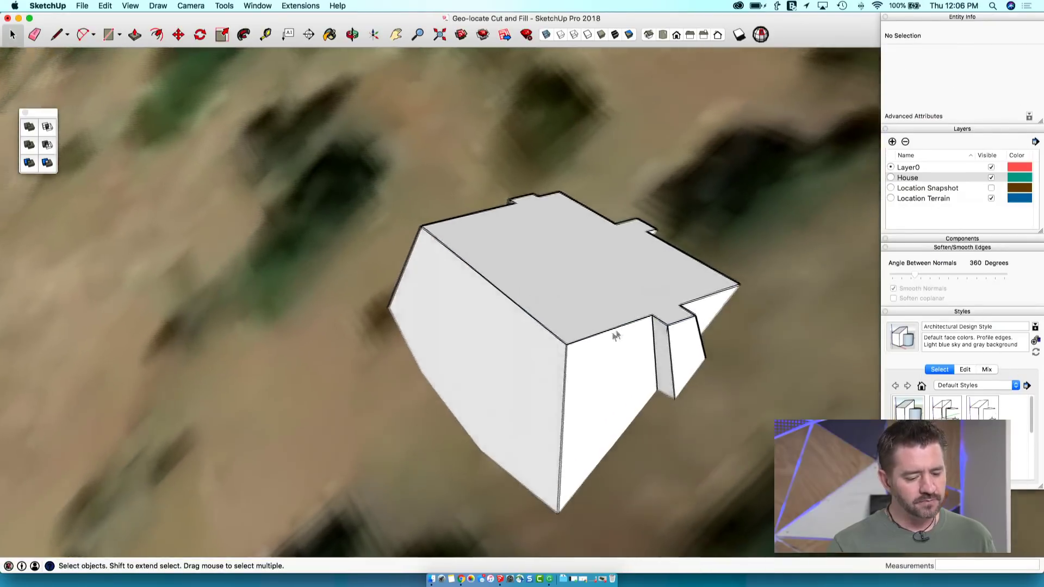
middle_drag(616, 335, 598, 319)
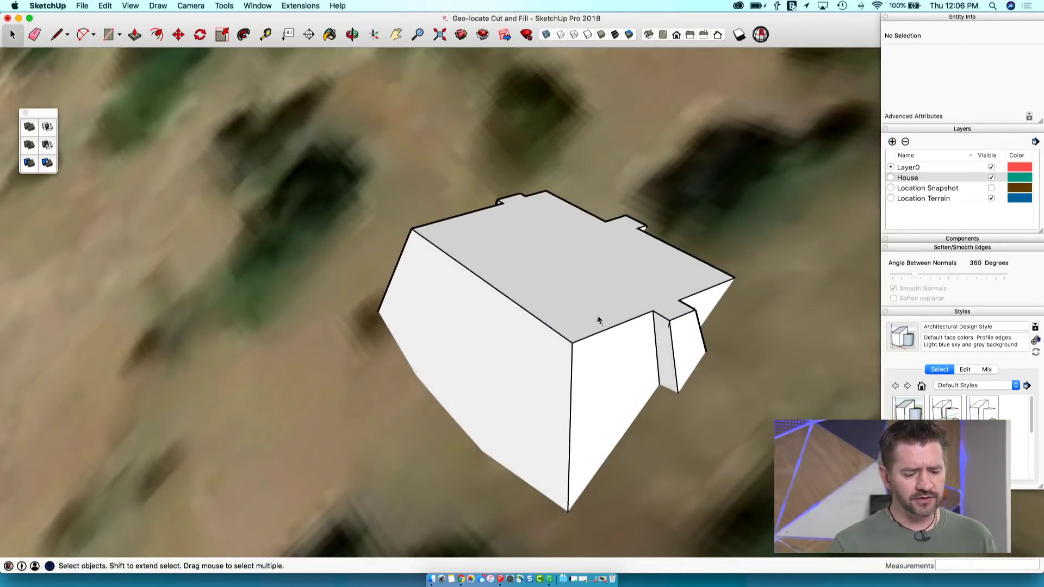
Lift the straight-sided Foundation#1 solid vertically out of the larger sloped foundation
click(586, 306)
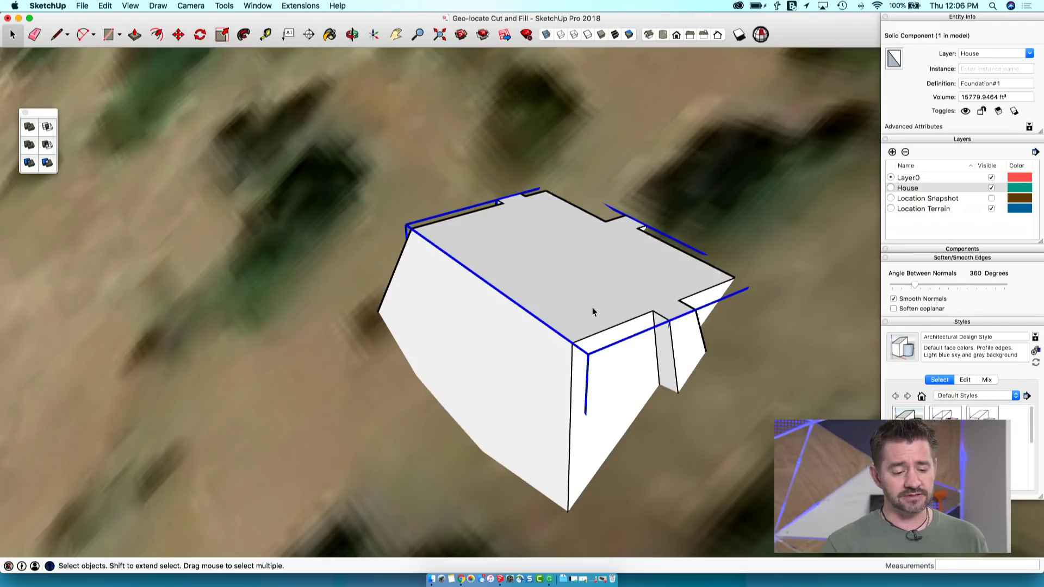
key(m)
click(583, 308)
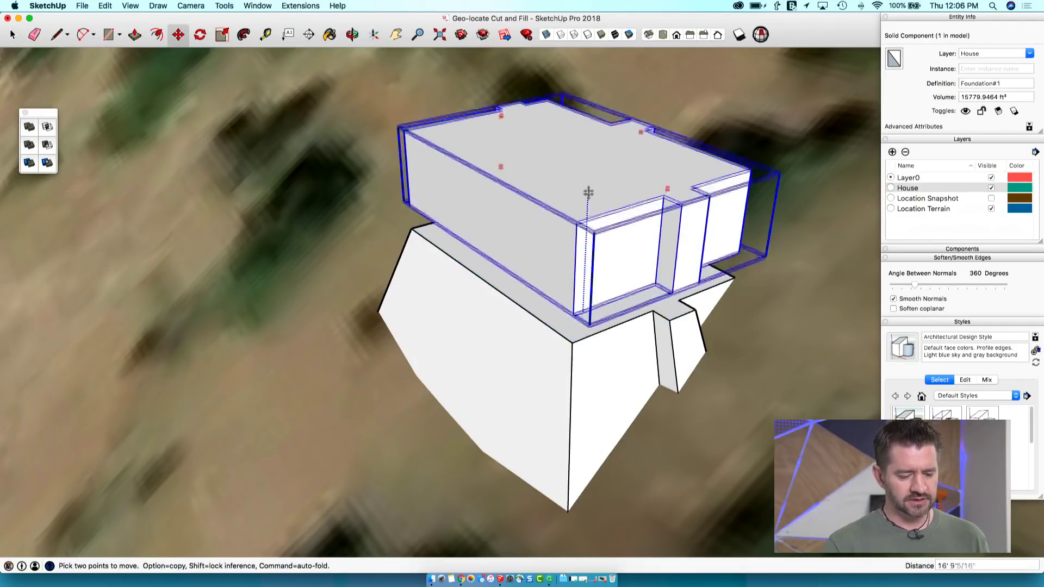
click(588, 165)
key(space)
middle_drag(590, 140, 660, 125)
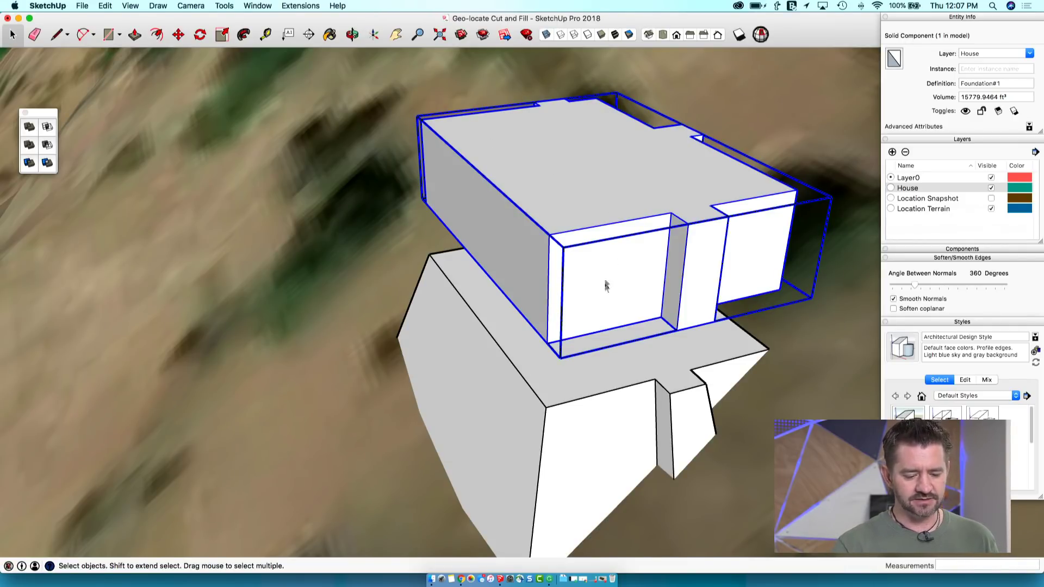
scroll(598, 415, down, 4)
Lift the larger sloped Foundation solid along the blue axis until its full flared shape clears the terrain
click(568, 353)
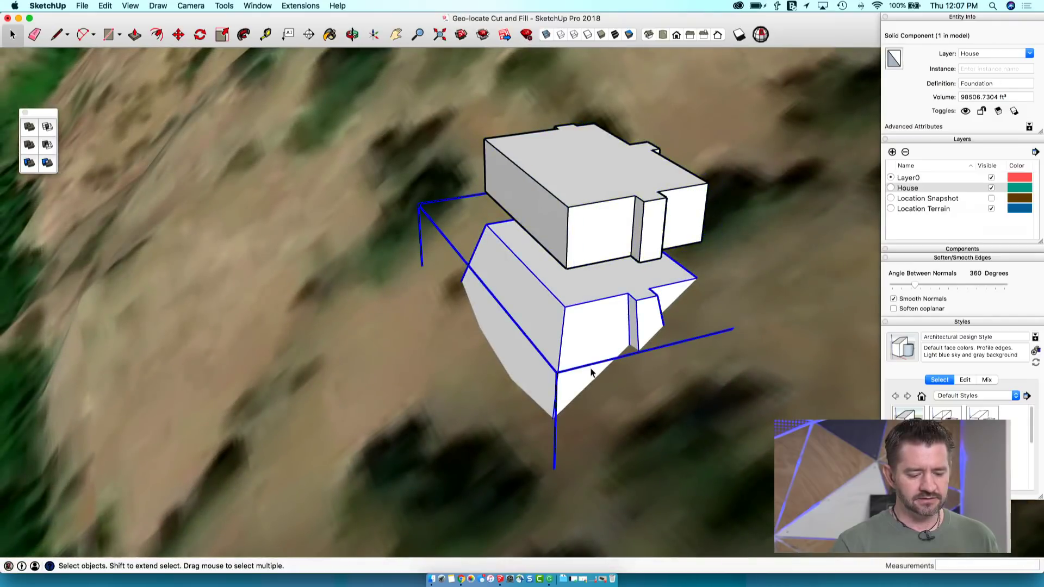
key(m)
scroll(601, 365, down, 3)
click(582, 343)
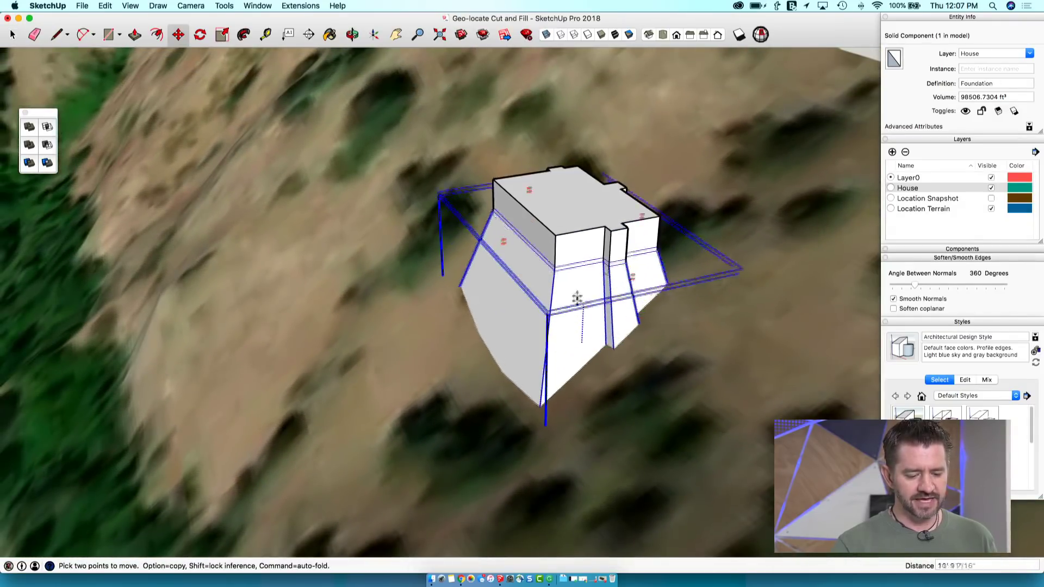
scroll(584, 118, up, 3)
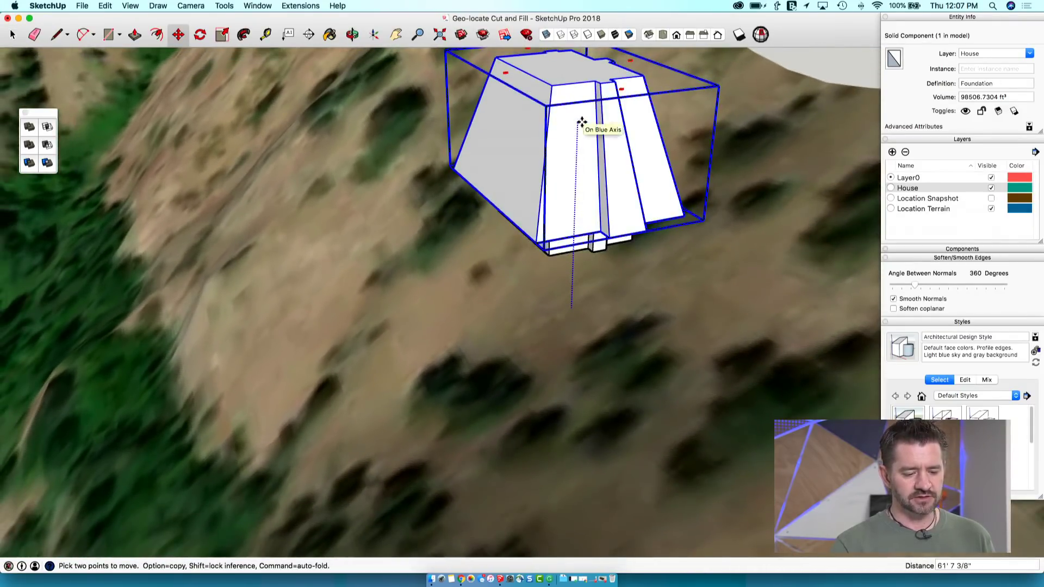
scroll(582, 121, up, 5)
key(l)
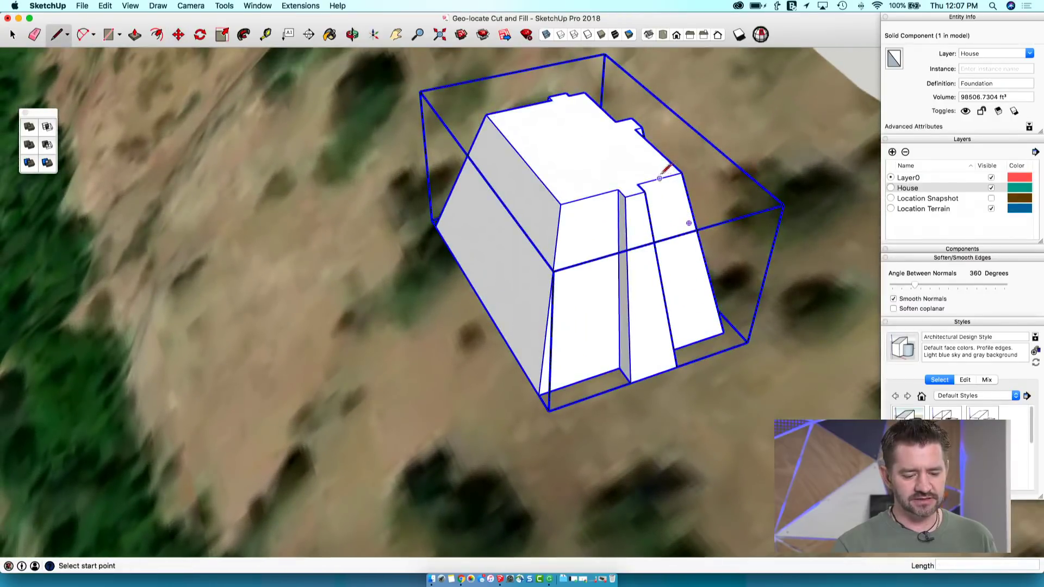
middle_drag(644, 184, 692, 226)
key(space)
Undo the moves of both foundation solids
middle_drag(657, 283, 609, 236)
scroll(593, 302, up, 3)
scroll(572, 308, down, 2)
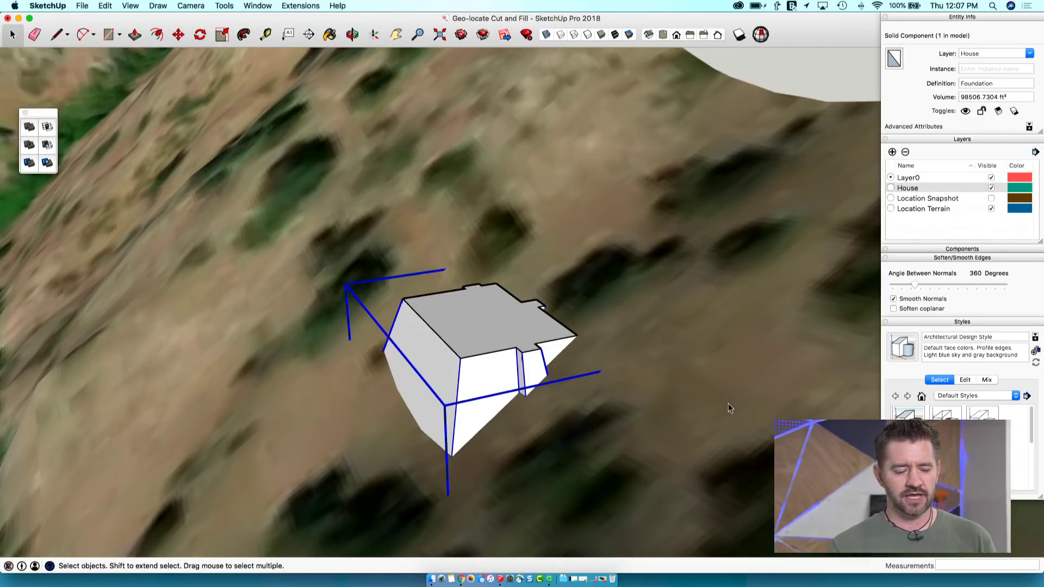
Examine the Foundation and Foundation#1 solids on the slope from near and far and check the volume of each
middle_drag(729, 404, 567, 397)
scroll(566, 398, down, 5)
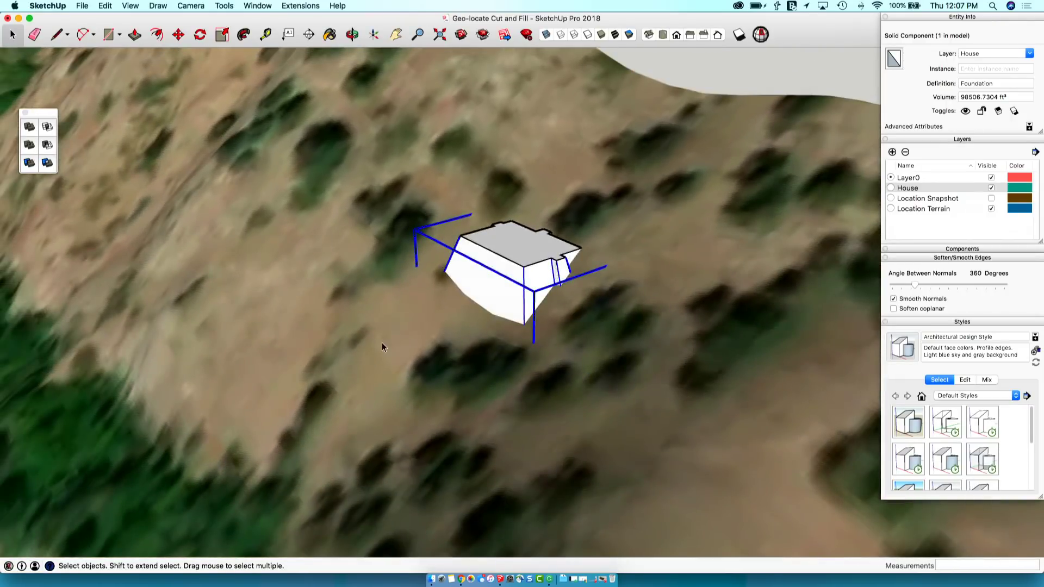
middle_drag(62, 194, 478, 196)
middle_drag(60, 102, 115, 156)
scroll(647, 194, up, 6)
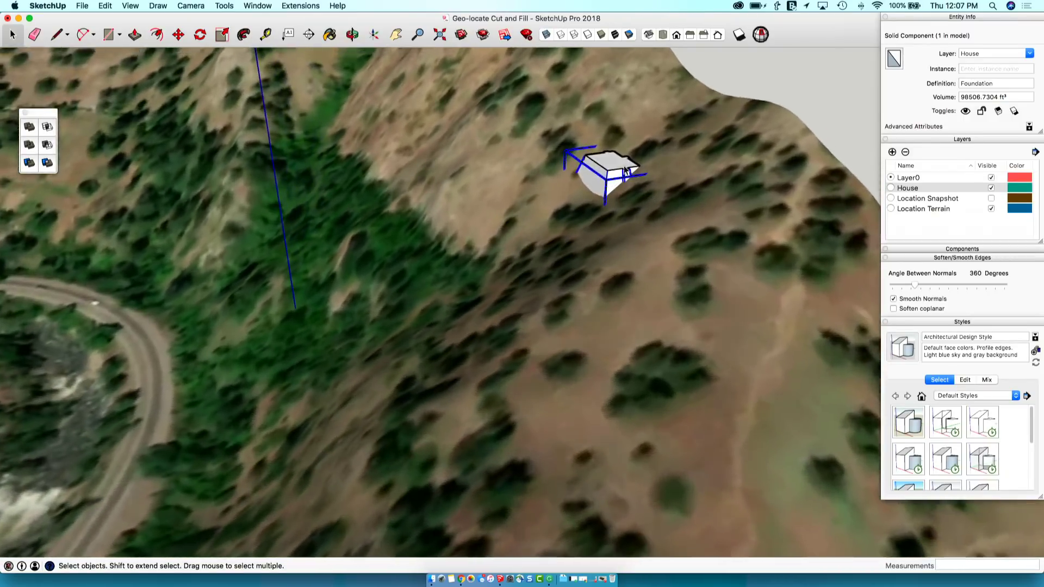
scroll(626, 170, up, 3)
scroll(555, 197, up, 1)
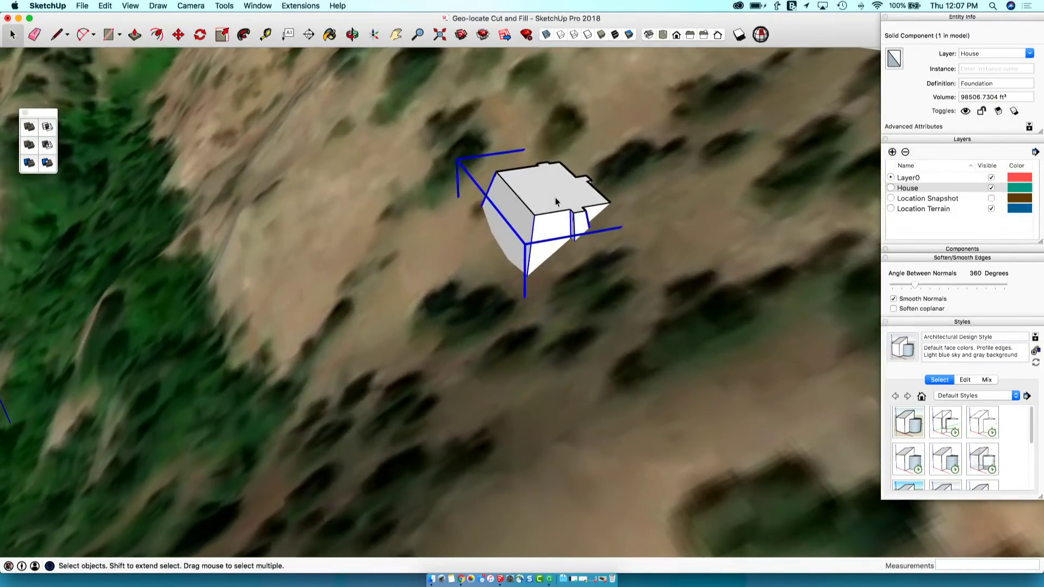
scroll(555, 200, up, 3)
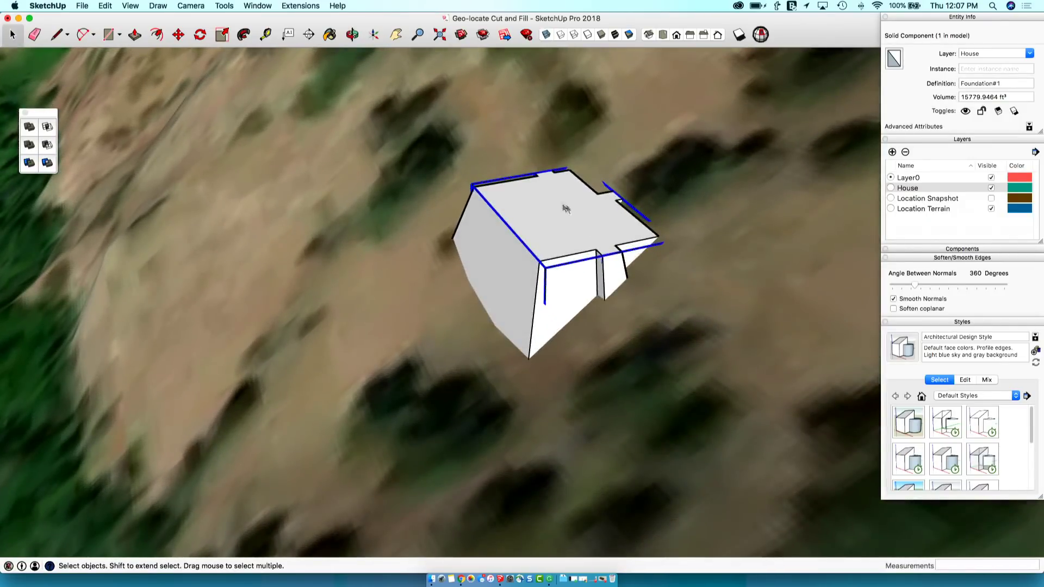
scroll(566, 209, up, 2)
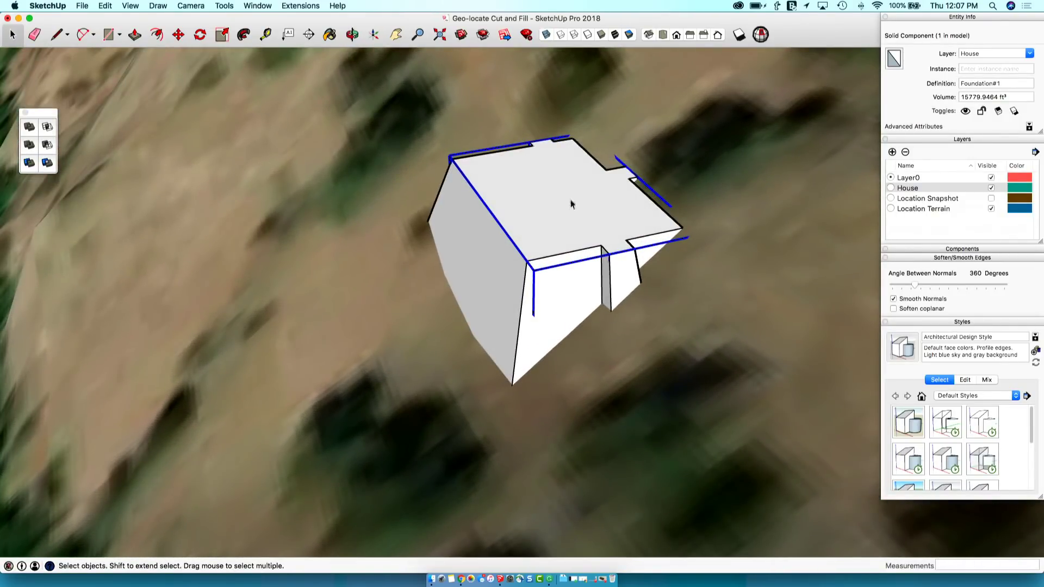
scroll(560, 201, up, 1)
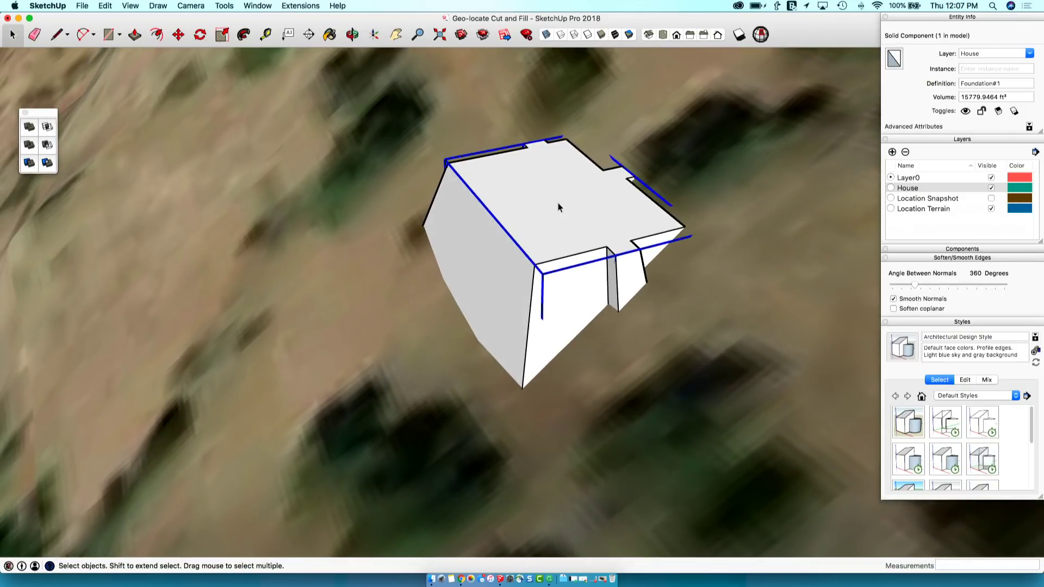
middle_drag(512, 304, 554, 306)
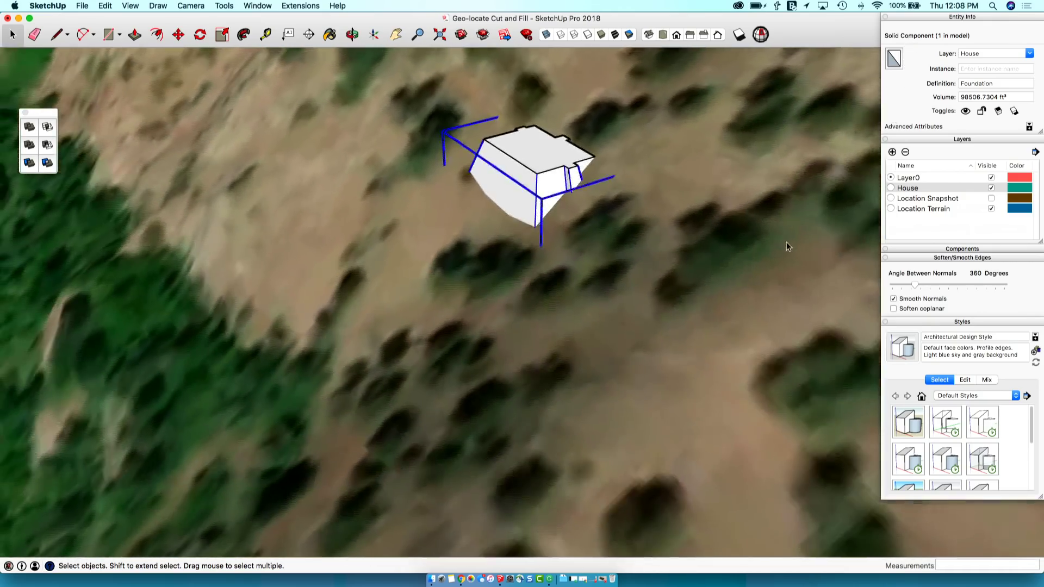
Select the terrain group, view the whole site and make the Location Snapshot layer visible
click(787, 244)
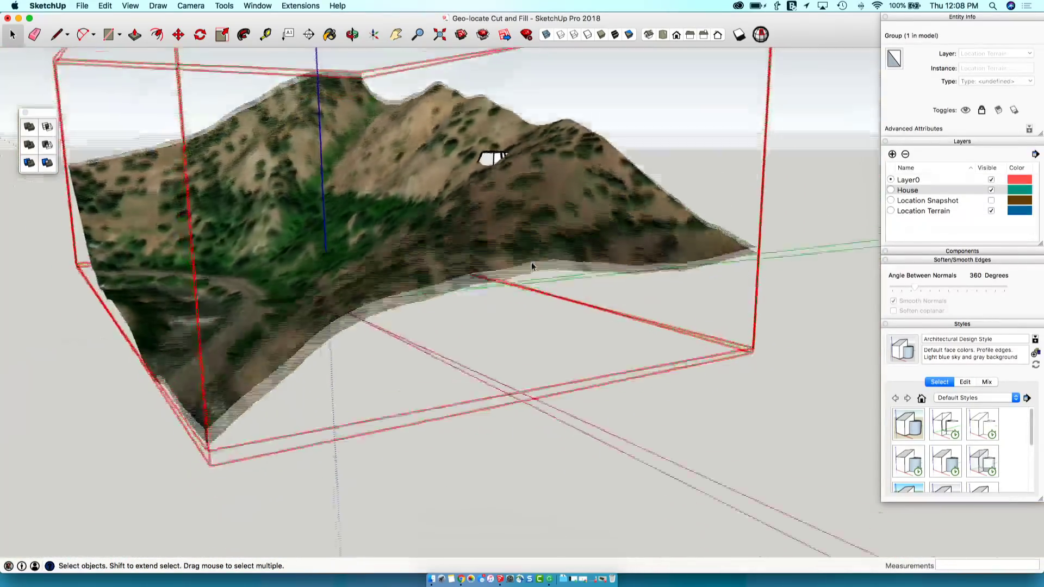
mouse_move(532, 266)
middle_down()
mouse_move(377, 199)
mouse_move(403, 293)
mouse_move(359, 305)
mouse_move(408, 313)
middle_up()
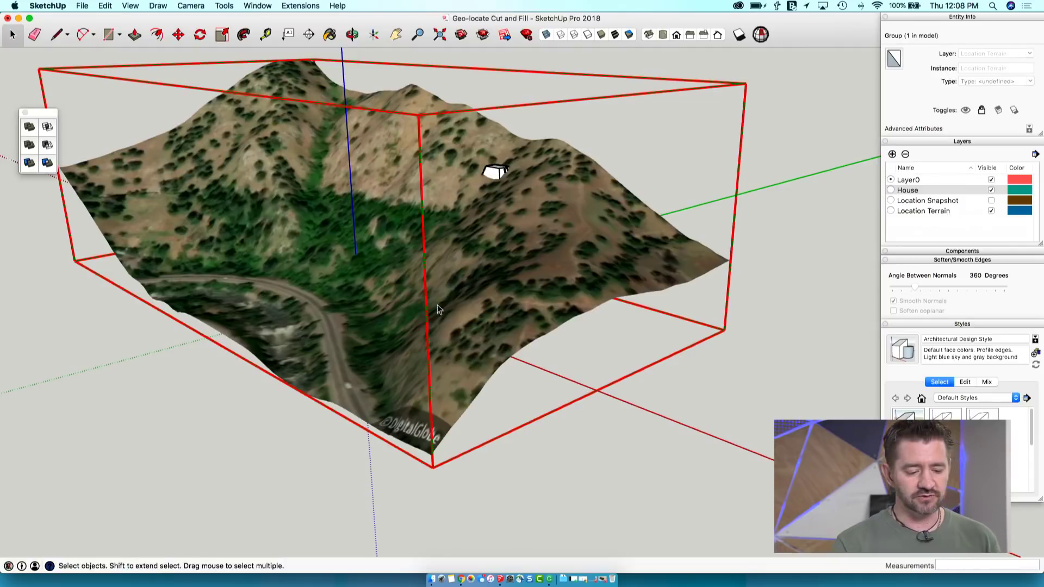
middle_drag(595, 243, 990, 198)
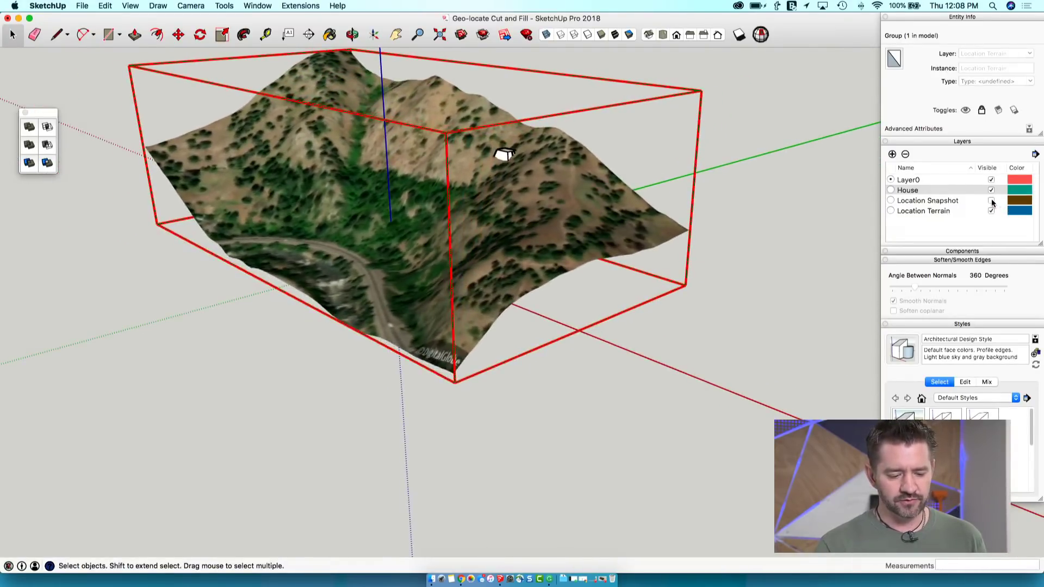
click(990, 200)
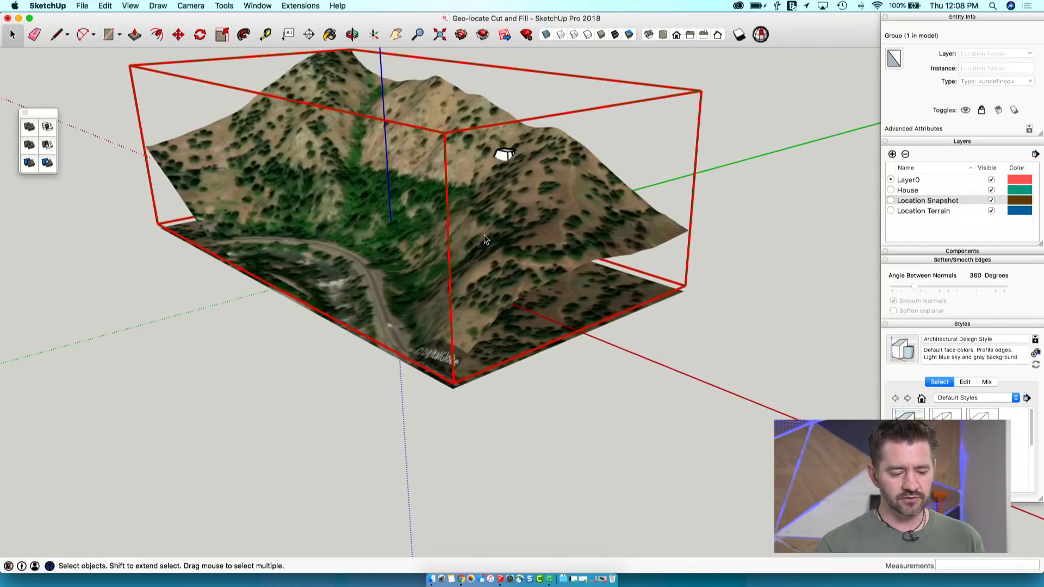
Select the Location Terrain group together with the flat Location Snapshot group, unlock both and clear the selection
middle_drag(485, 240, 568, 216)
middle_drag(526, 346, 481, 215)
click(464, 324)
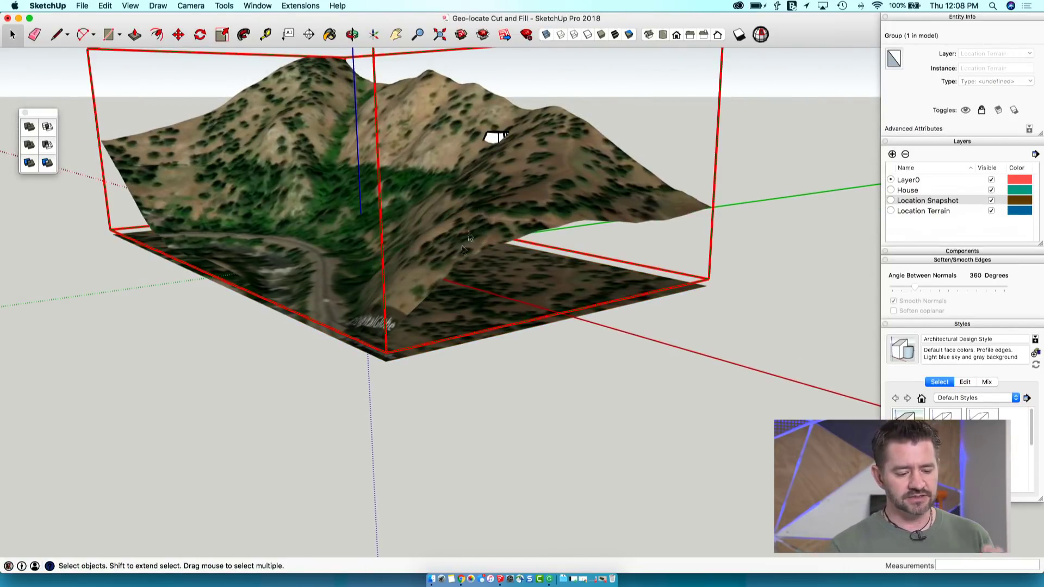
click(523, 333)
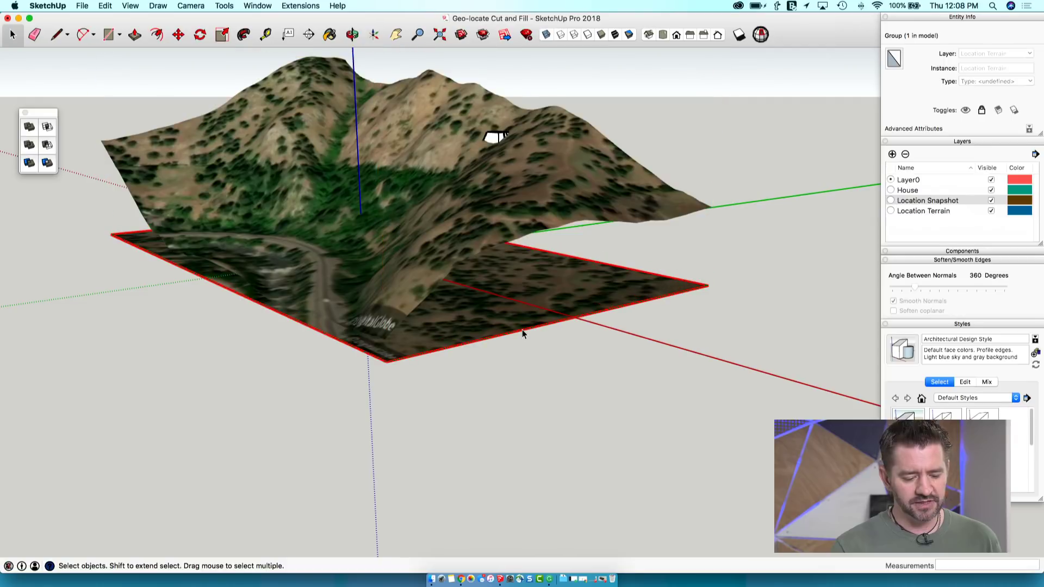
middle_drag(523, 333, 430, 240)
click(506, 356)
middle_drag(505, 356, 569, 421)
drag(363, 309, 363, 308)
middle_drag(364, 309, 540, 274)
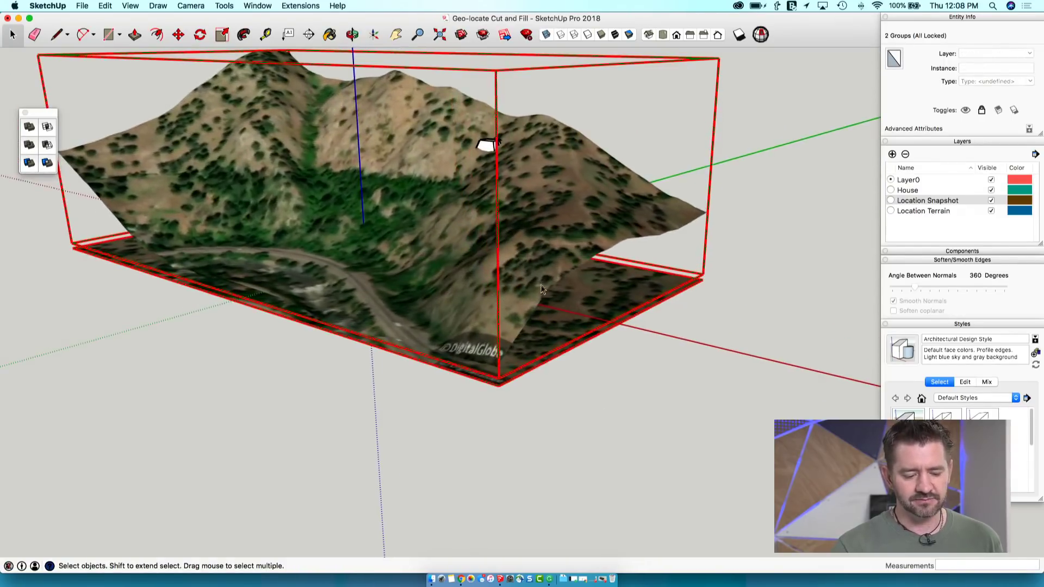
right_click(540, 274)
click(564, 311)
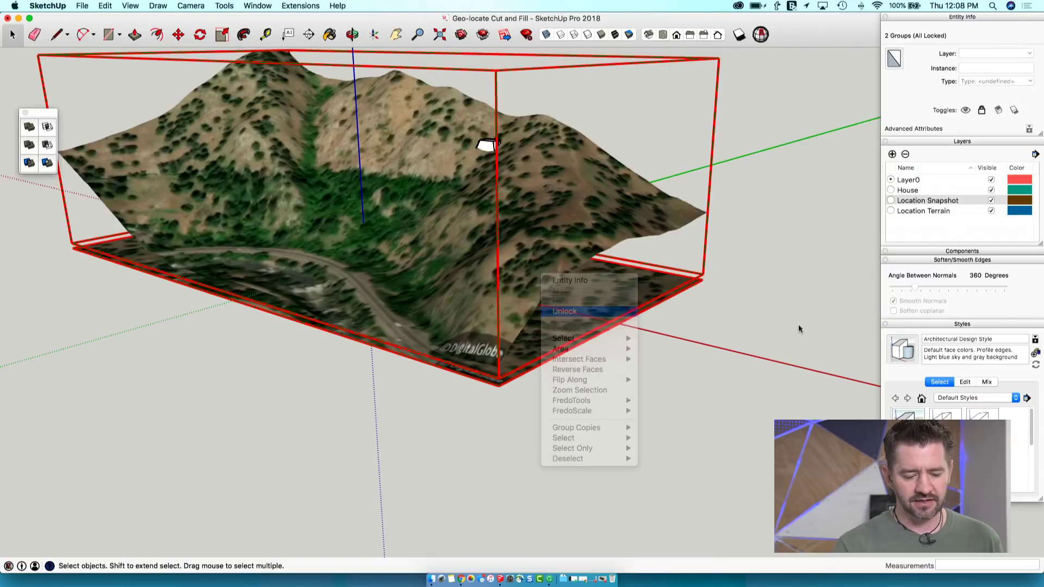
click(799, 339)
Examine the hillside terrain and the flat snapshot beneath it from several sides
middle_drag(799, 340, 507, 183)
scroll(467, 350, up, 6)
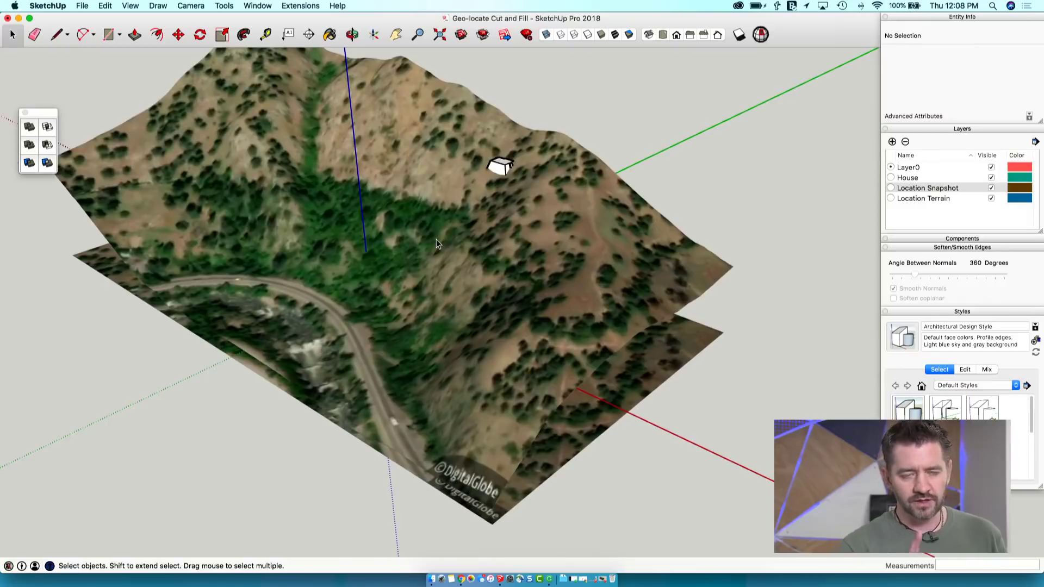
middle_drag(436, 243, 551, 319)
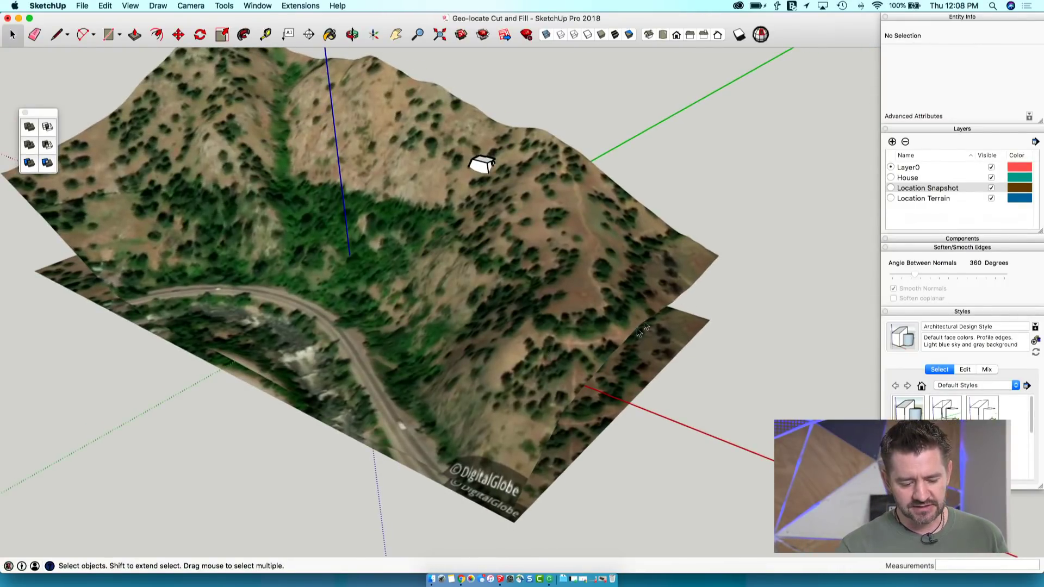
middle_drag(643, 328, 619, 180)
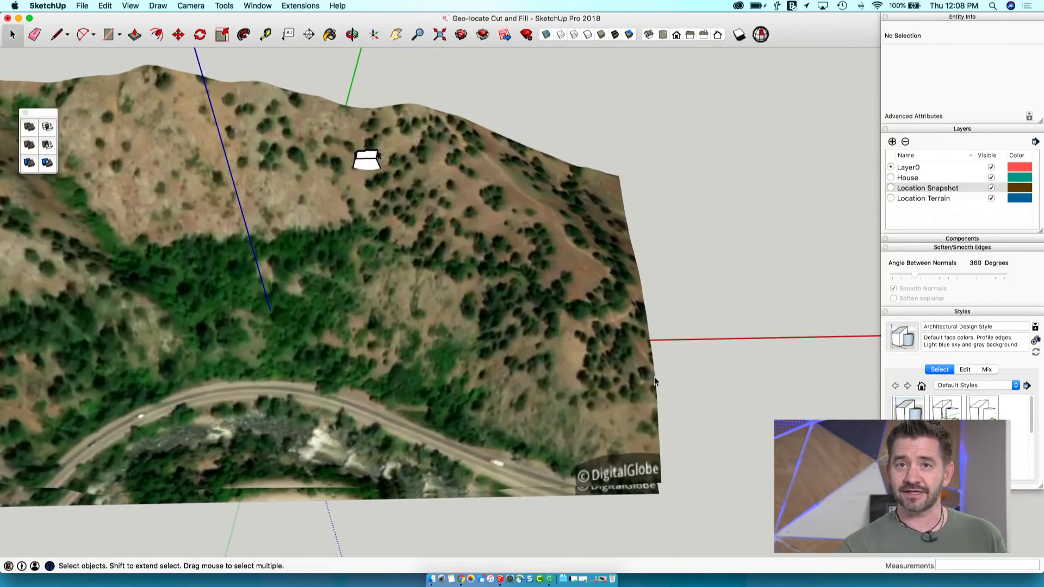
middle_drag(654, 381, 530, 488)
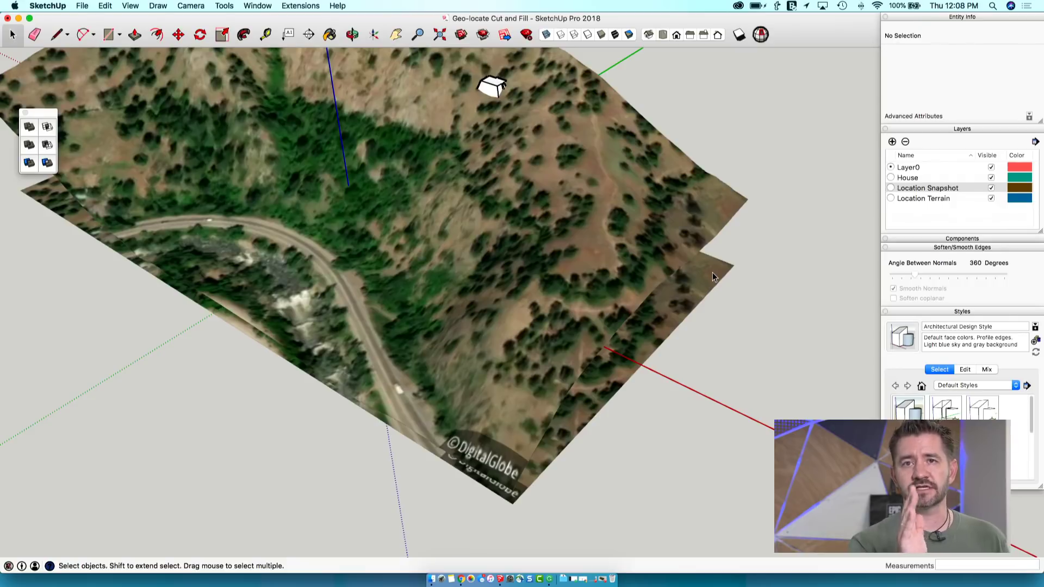
middle_drag(712, 274, 766, 322)
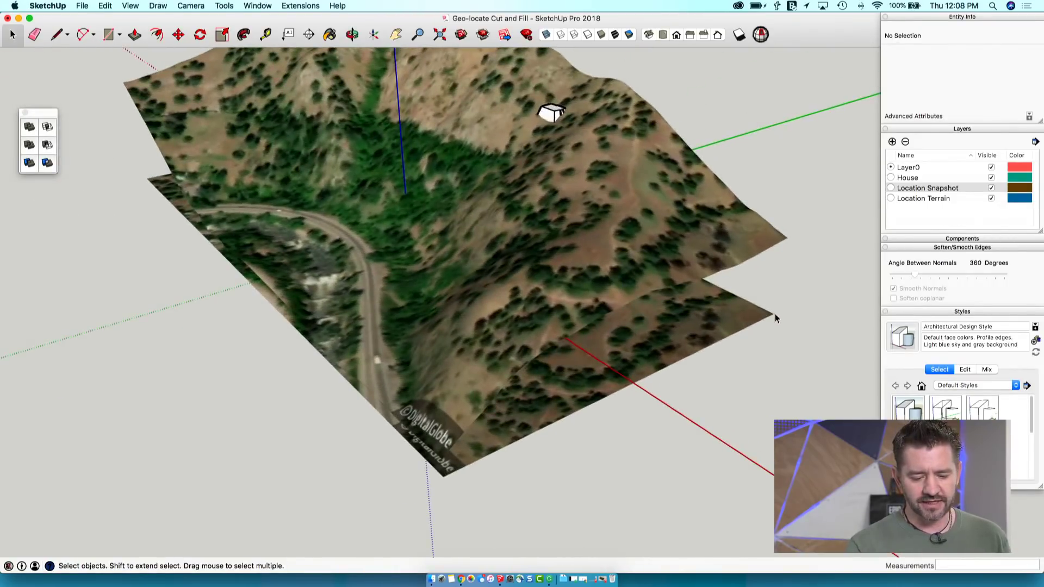
middle_drag(426, 408, 576, 429)
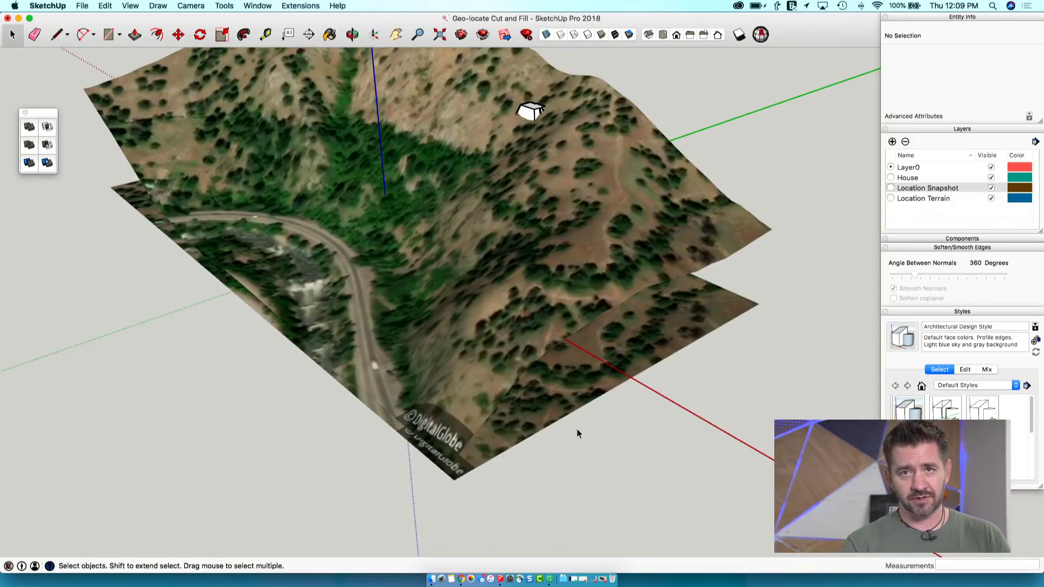
Inside the Location Snapshot group, draw a rectangle on the underside of the flat image, slightly inset from its edges
middle_drag(576, 429, 616, 221)
middle_drag(390, 242, 167, 203)
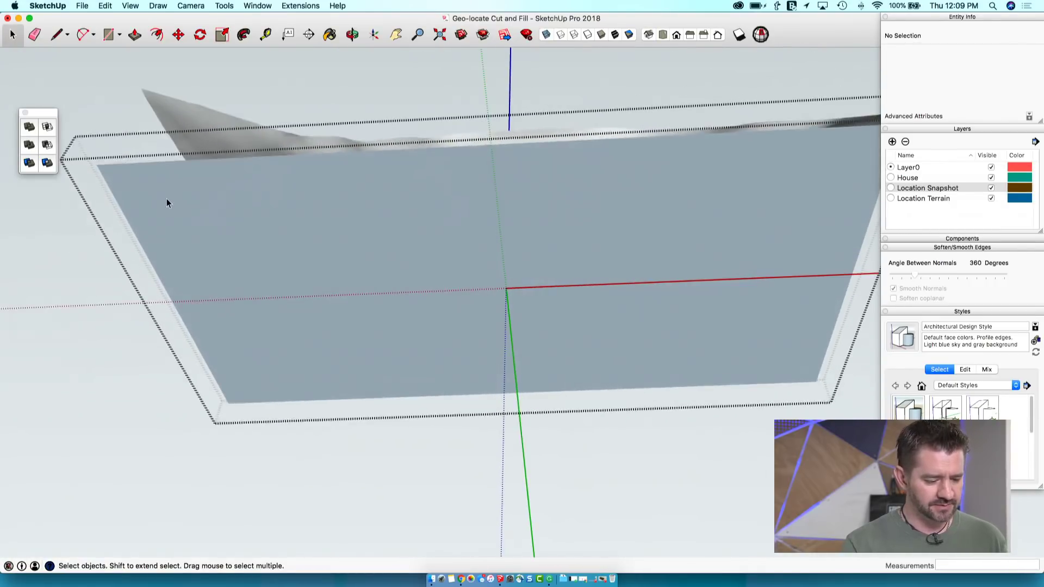
key(r)
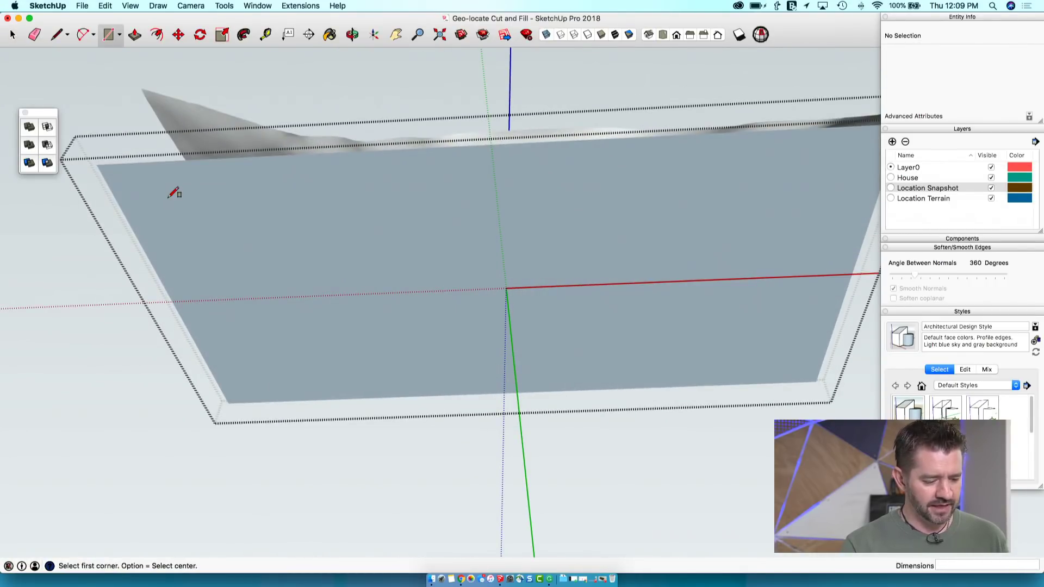
click(119, 174)
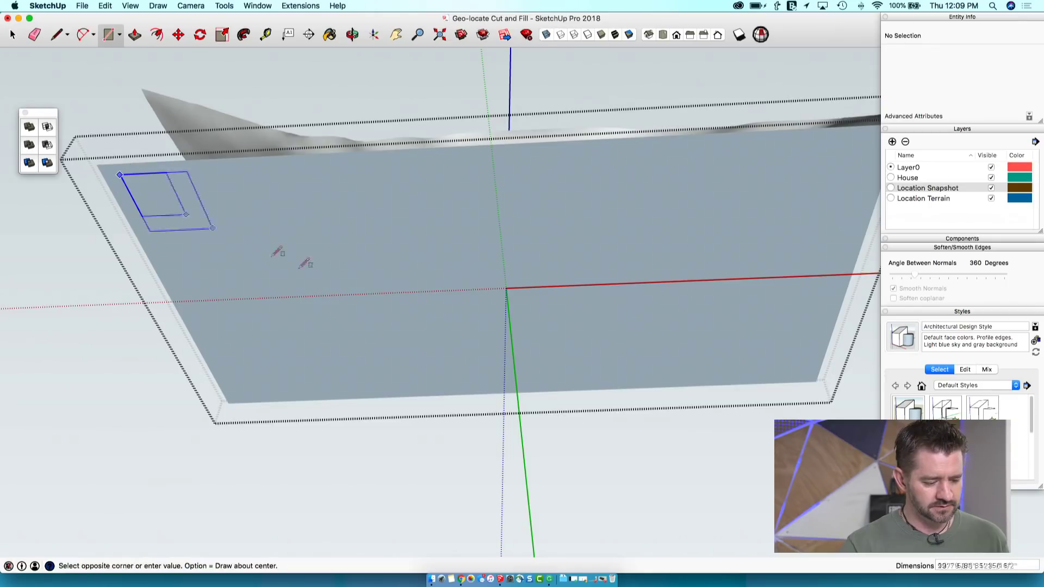
click(805, 369)
middle_drag(805, 369, 564, 457)
key(space)
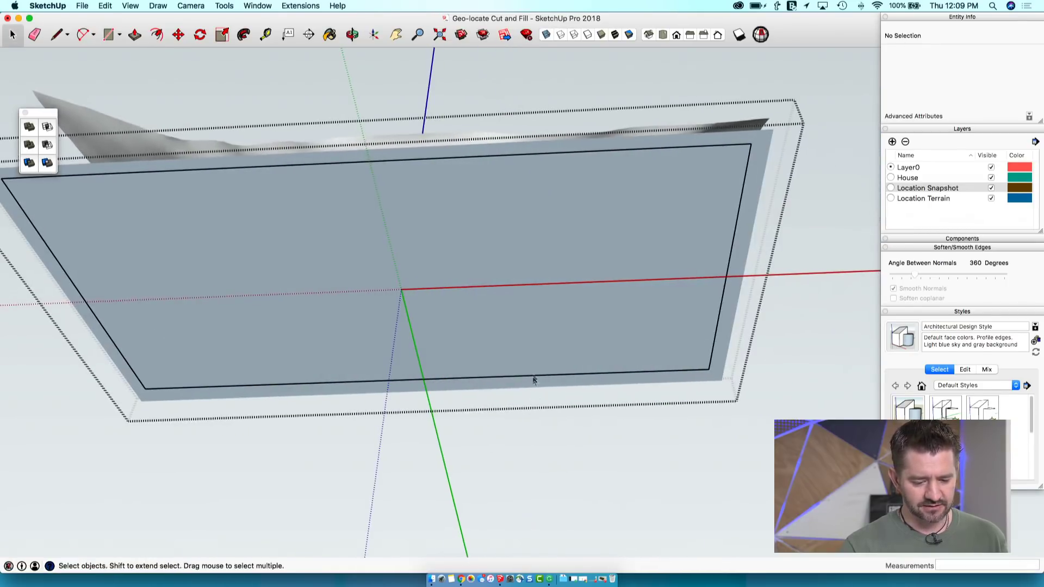
Push/Pull the inset rectangular face up through the terrain into a tall block, and leave the Location Snapshot group
click(534, 368)
middle_drag(534, 367, 674, 189)
key(p)
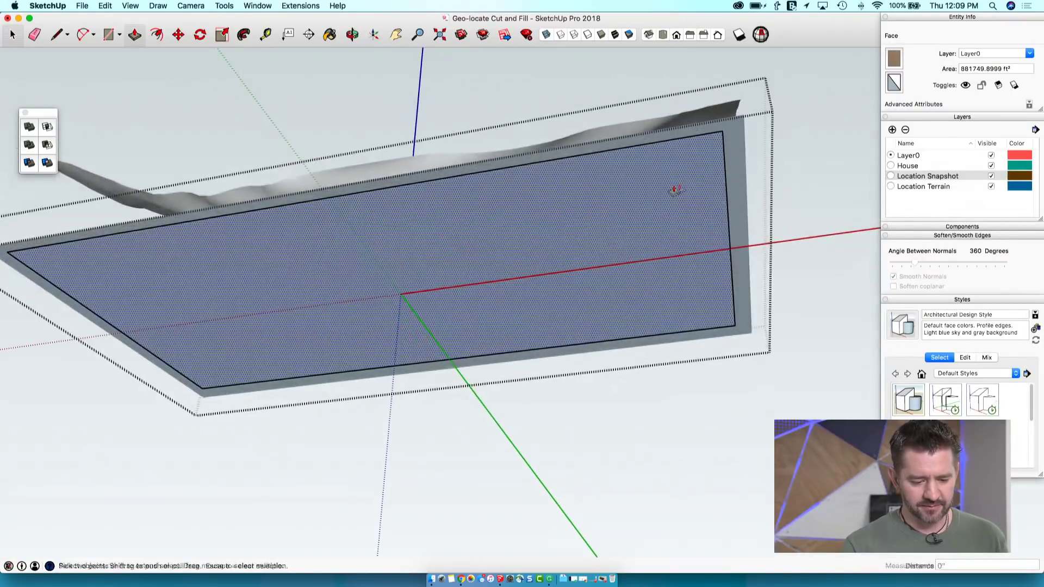
middle_drag(651, 253, 645, 168)
drag(645, 168, 615, 98)
middle_drag(615, 98, 544, 228)
key(space)
click(419, 305)
scroll(415, 301, up, 2)
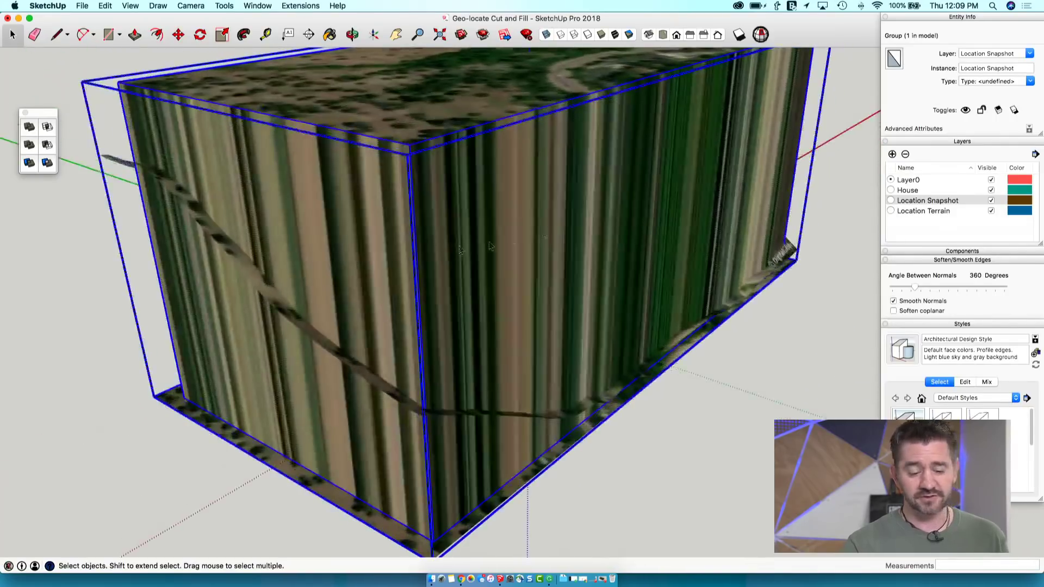
Select both the terrain group and the snapshot block group and explode them into loose geometry
scroll(675, 170, down, 3)
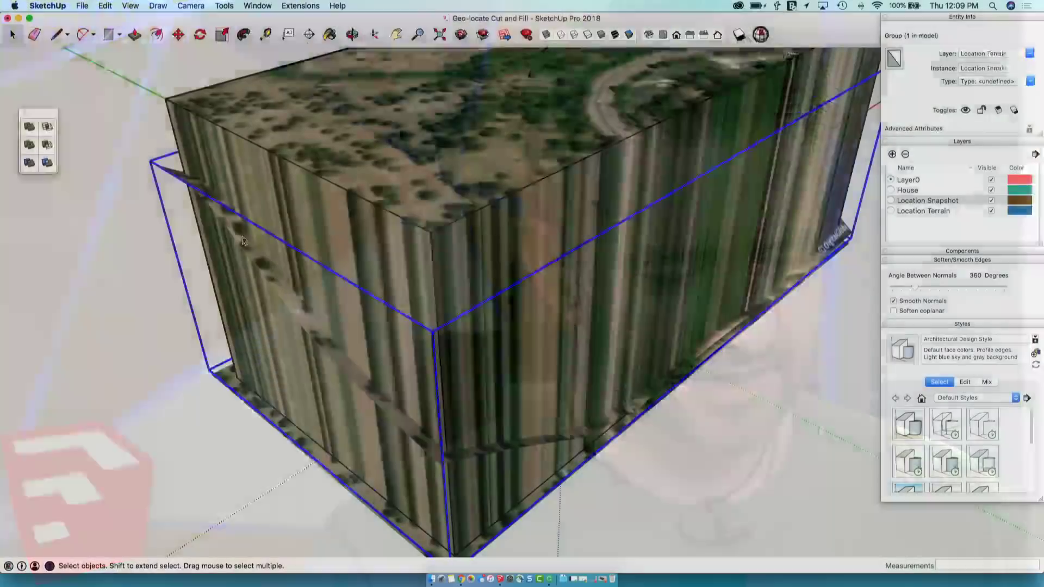
mouse_move(327, 310)
middle_down()
mouse_move(338, 297)
mouse_move(437, 401)
middle_up()
drag(338, 528, 337, 529)
right_click(395, 345)
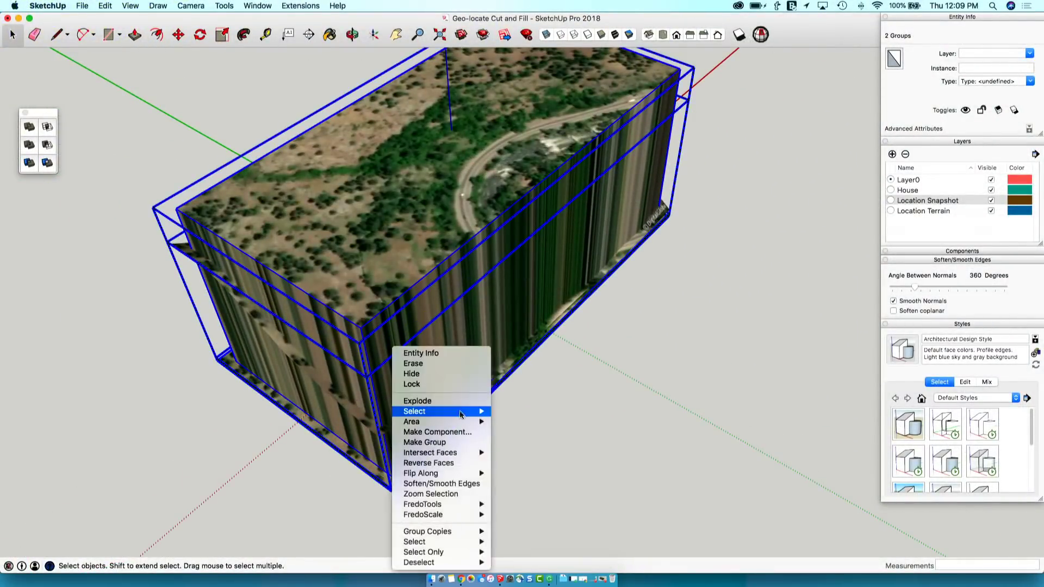
click(526, 400)
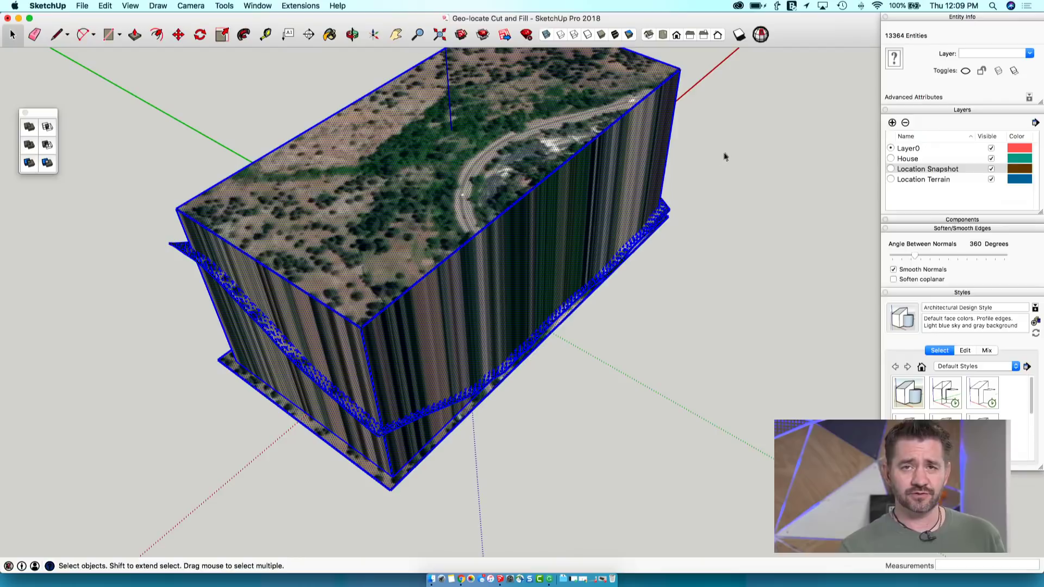
Display the model in the monochrome face style, intersect the exploded block and terrain faces with the selection, and deselect everything
middle_drag(594, 277, 607, 391)
key(alt+m)
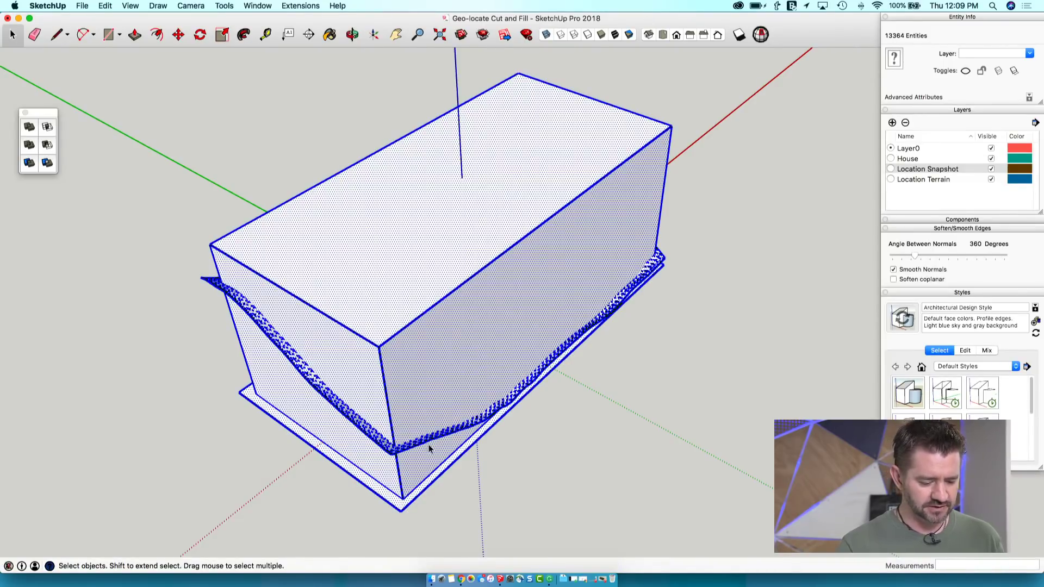
middle_drag(417, 461, 307, 469)
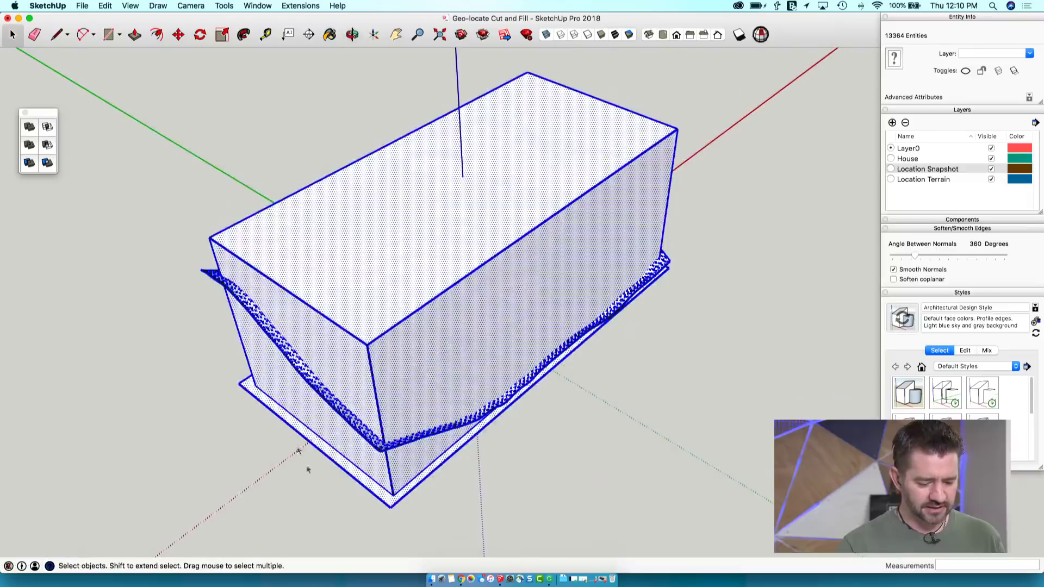
right_click(400, 457)
mouse_move(473, 412)
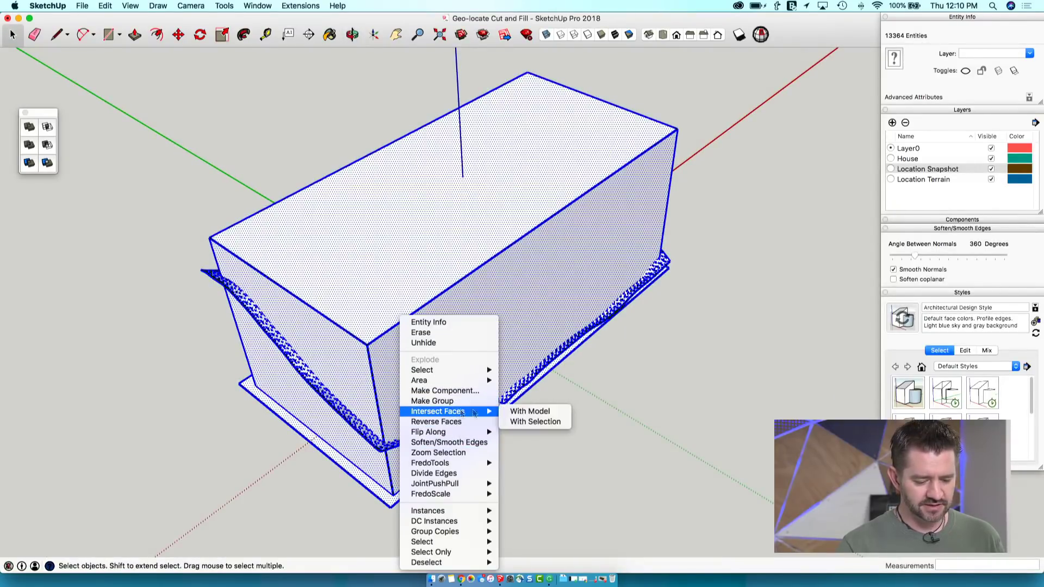
click(527, 422)
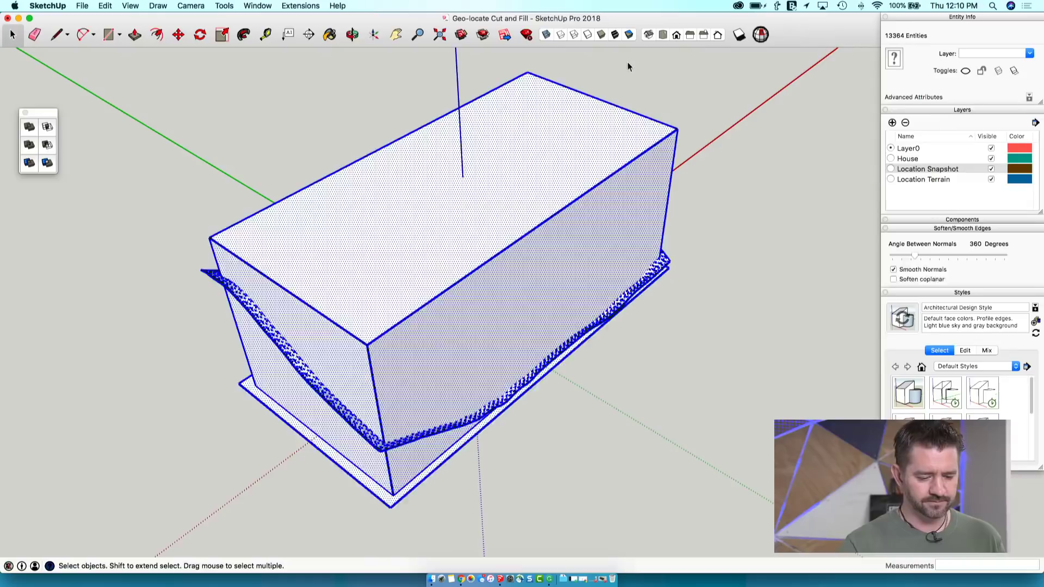
click(628, 66)
Erase the edges of the exploded block that stick up above the terrain surface
middle_drag(673, 109, 678, 128)
key(e)
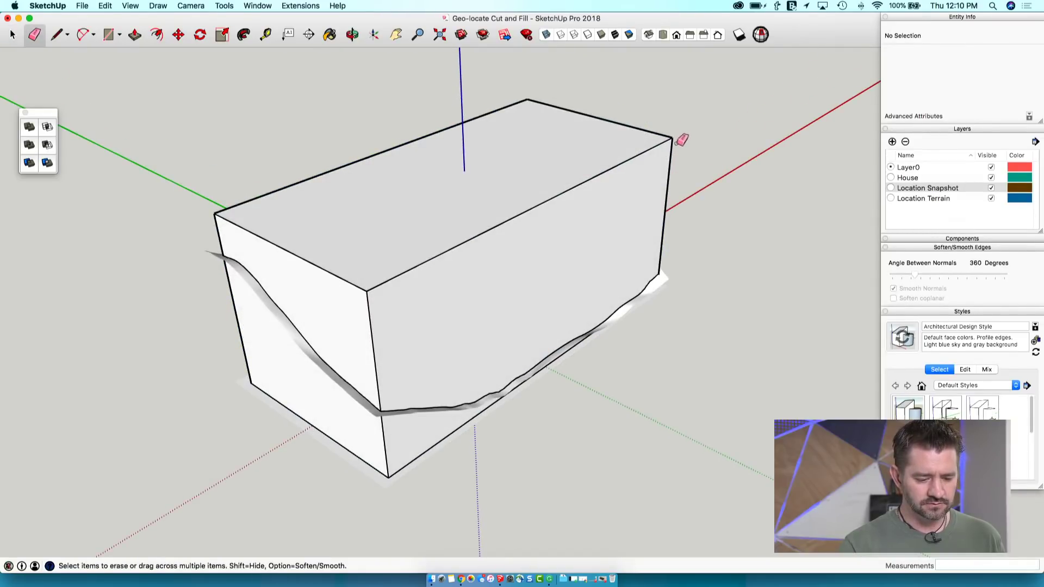
click(673, 139)
middle_drag(673, 133, 325, 126)
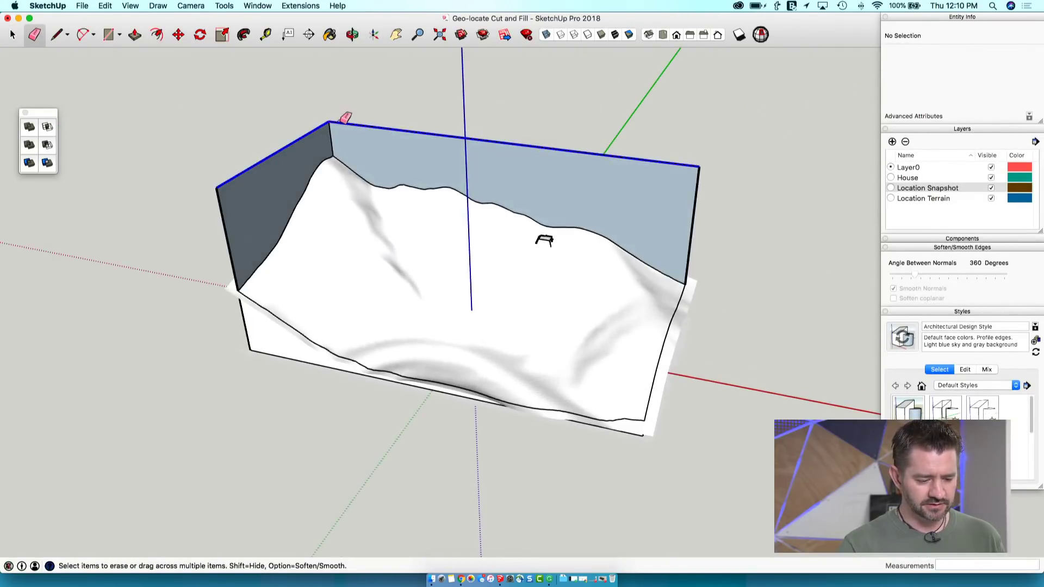
drag(346, 118, 348, 119)
middle_drag(348, 119, 574, 240)
click(589, 255)
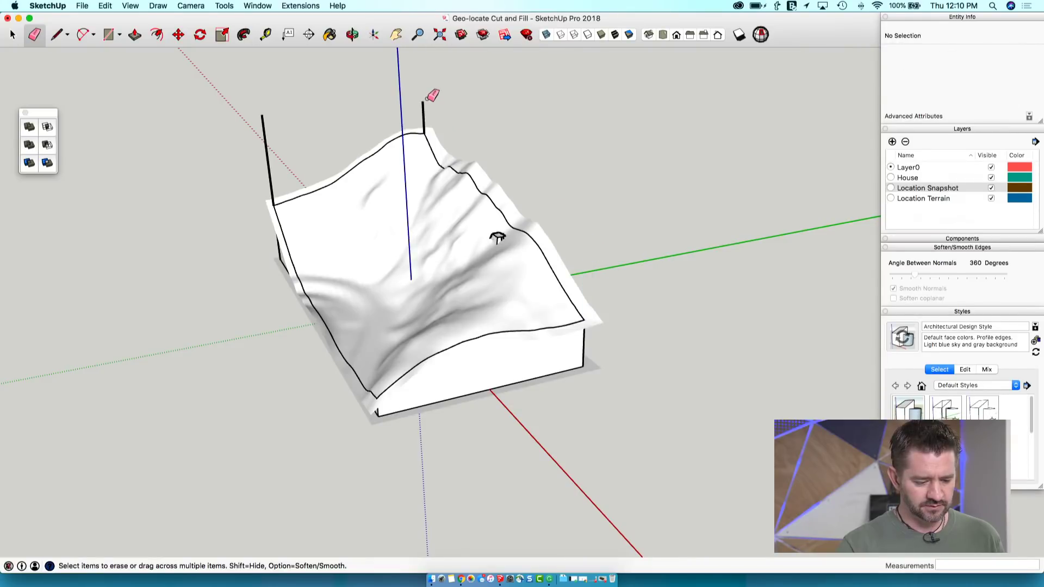
Delete the leftover terrain overhang and the flat snapshot border outside the block
key(space)
mouse_move(276, 145)
middle_down()
mouse_move(745, 319)
mouse_move(626, 322)
middle_up()
click(626, 322)
click(623, 370)
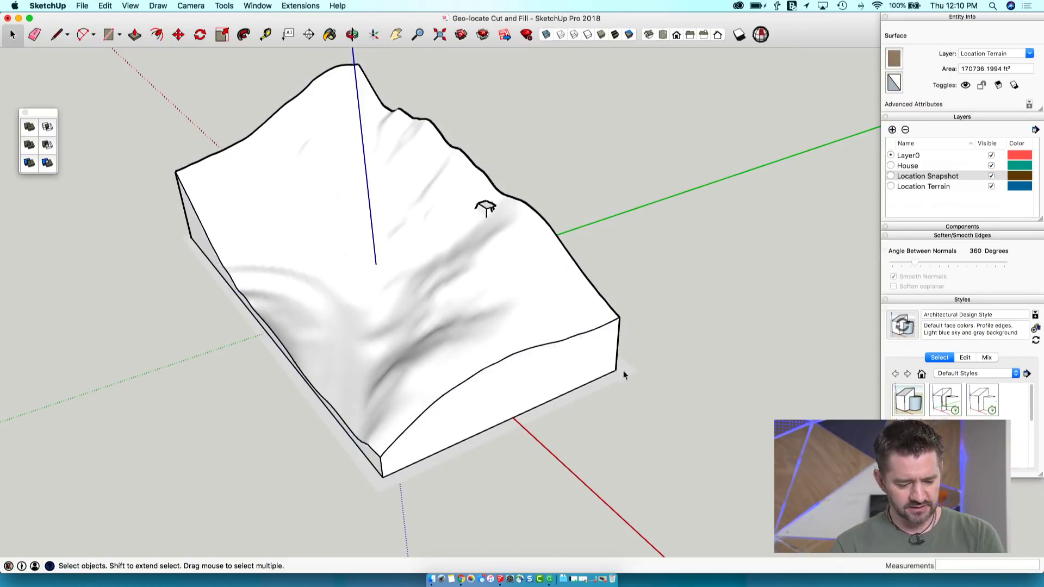
click(622, 374)
click(667, 357)
middle_drag(666, 358, 517, 389)
Select all the connected terrain block geometry and make it a group
triple_click(515, 390)
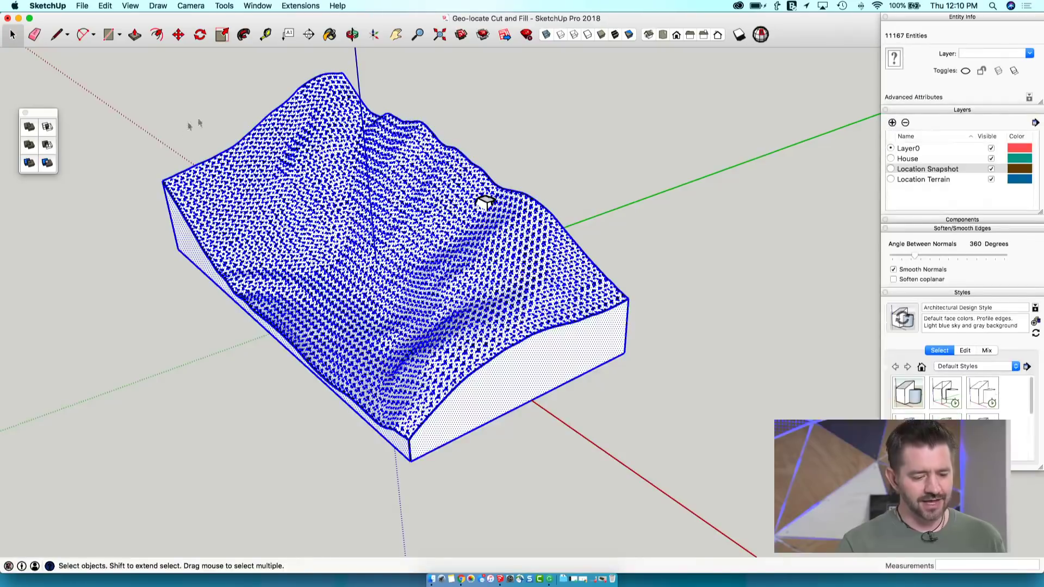
middle_drag(665, 343, 446, 298)
right_click(444, 296)
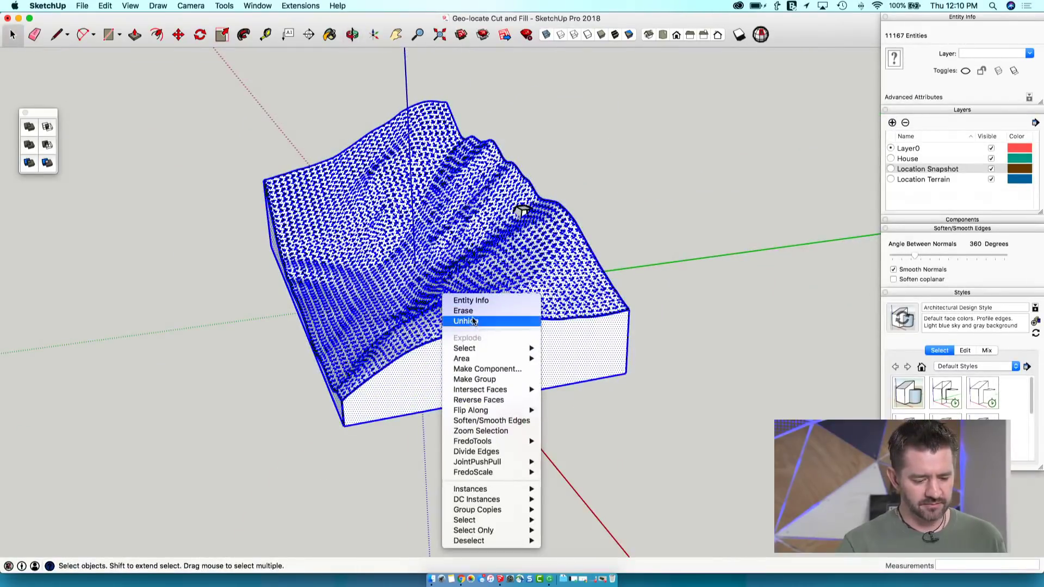
click(487, 379)
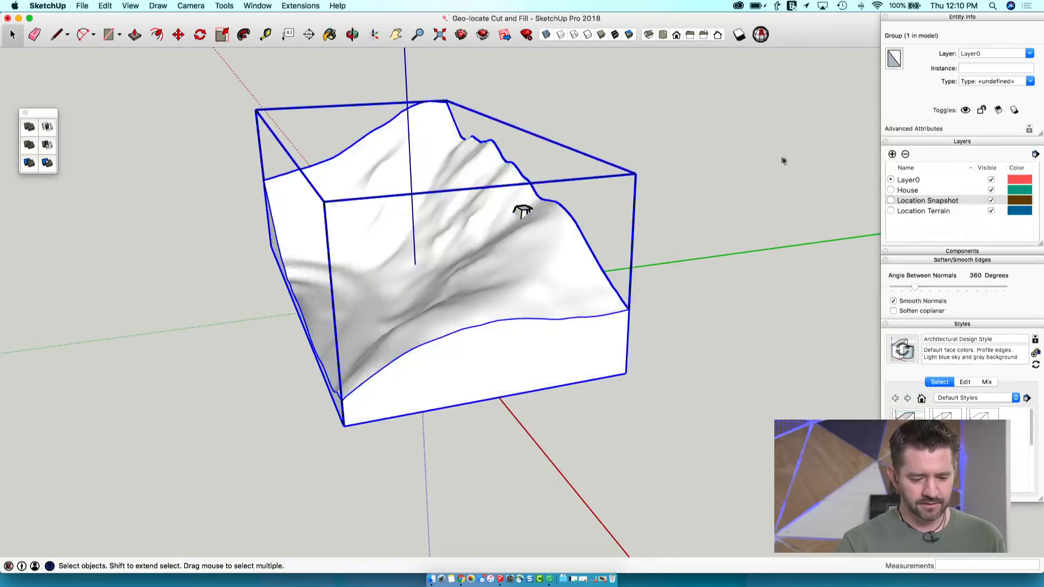
Inside the terrain group, trace an edge of the open underside with the Line tool to close the bottom face, and leave the group
middle_drag(780, 161, 517, 181)
click(616, 331)
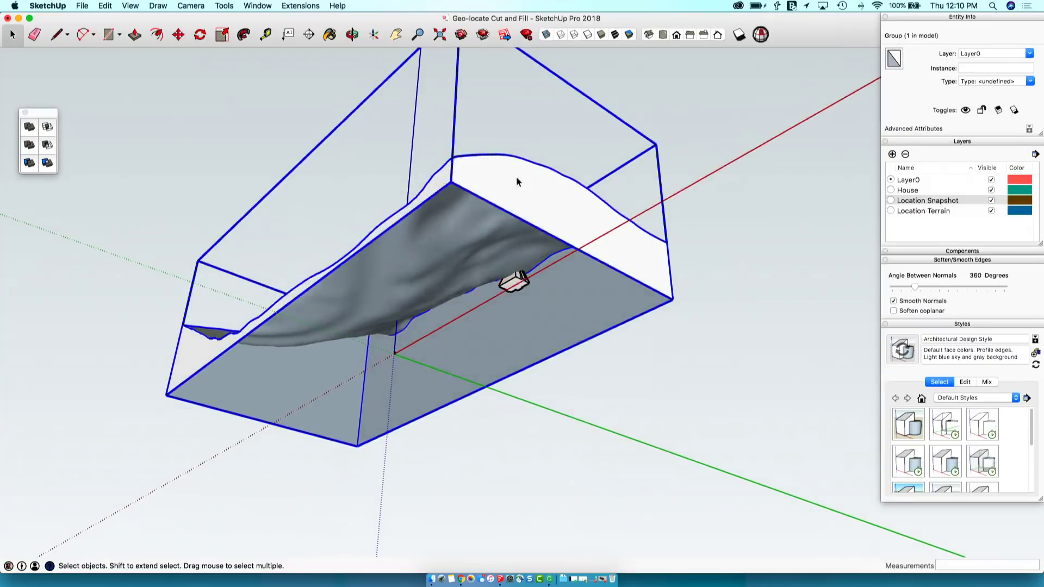
double_click(508, 192)
key(l)
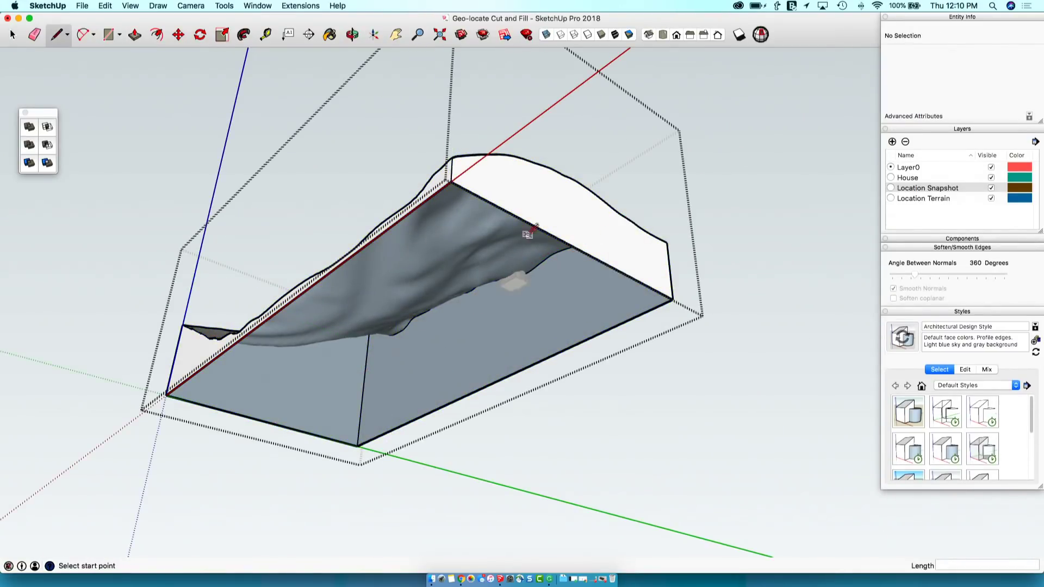
click(673, 299)
key(space)
middle_drag(769, 300, 708, 232)
key(Escape)
click(628, 362)
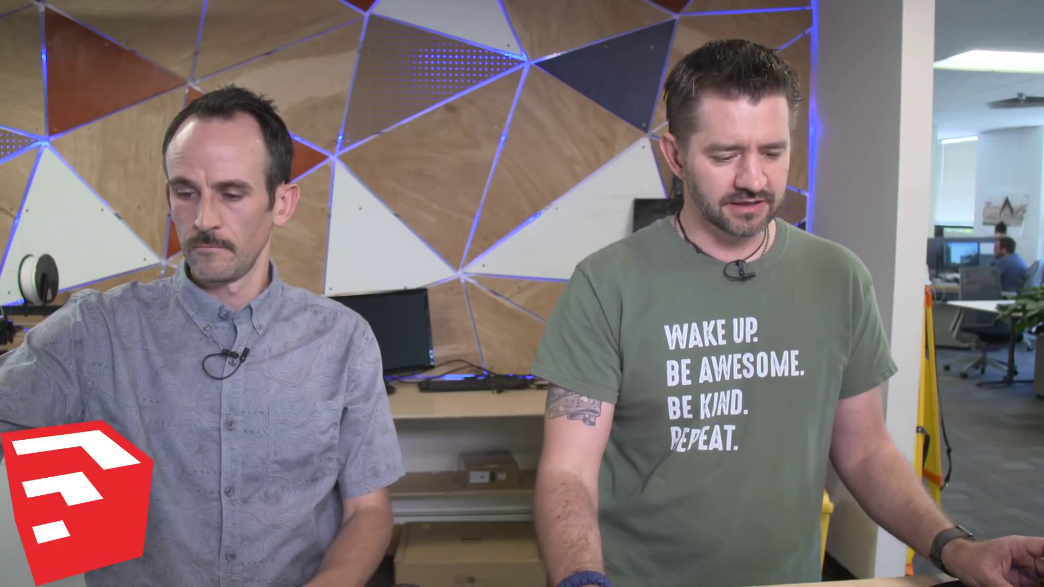
Hide the larger Foundation component at the house site
scroll(511, 313, up, 3)
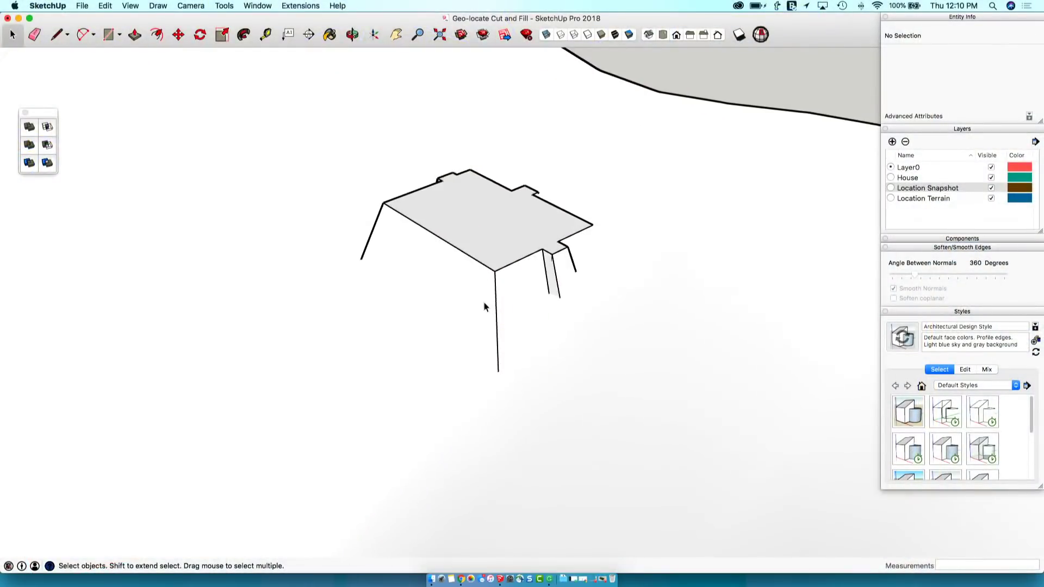
scroll(479, 304, up, 3)
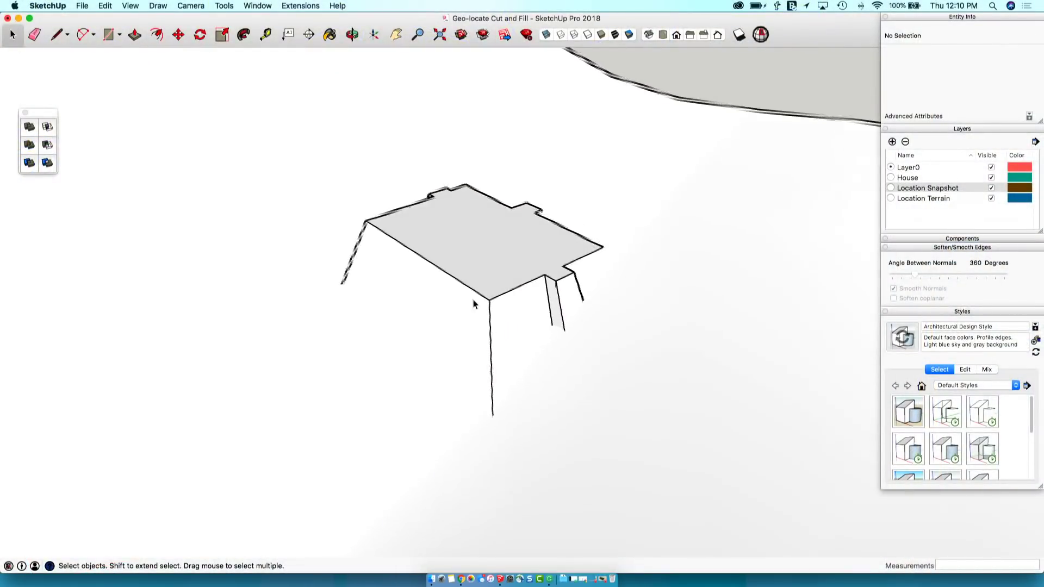
click(453, 317)
right_click(454, 316)
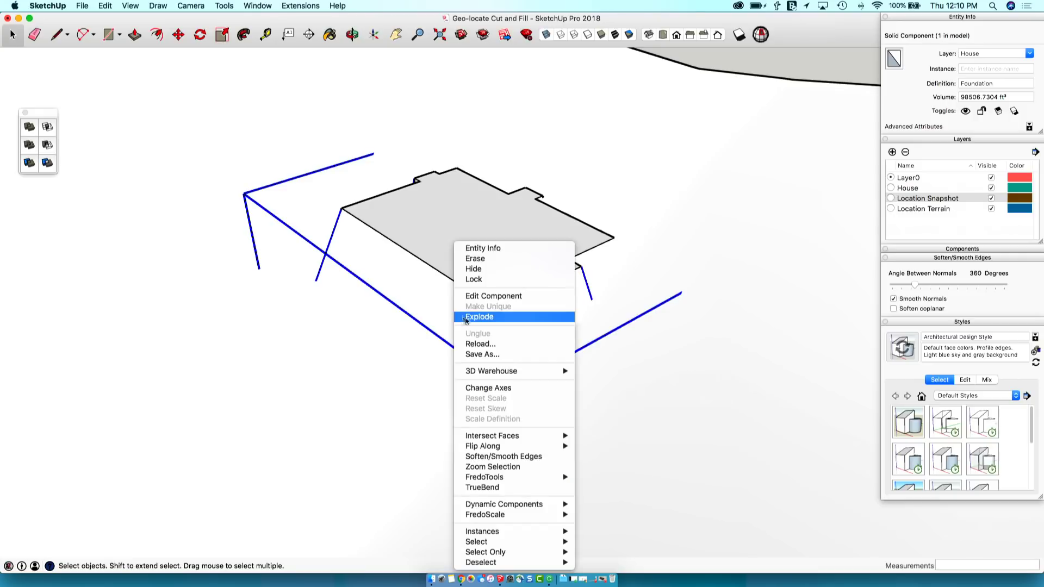
click(473, 269)
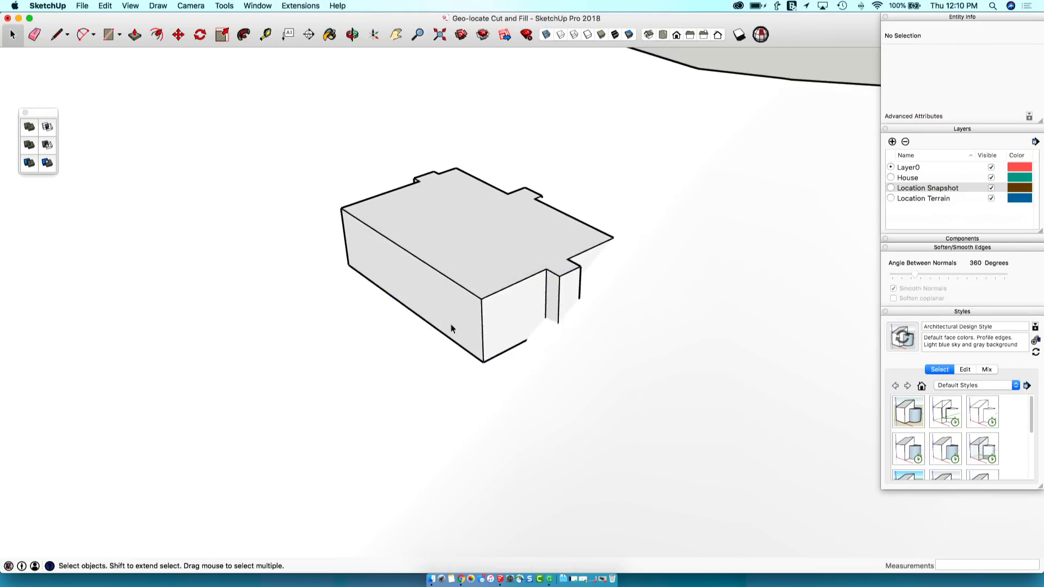
Split the Foundation#1 component and the terrain block against each other with the Split solid tool
scroll(459, 322, up, 5)
middle_drag(458, 321, 496, 326)
click(473, 317)
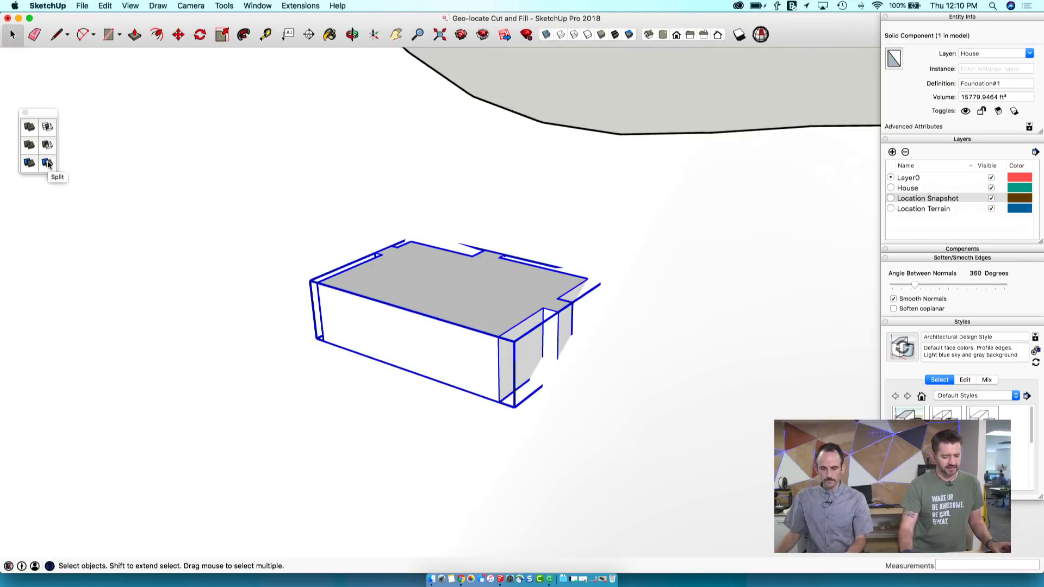
click(236, 178)
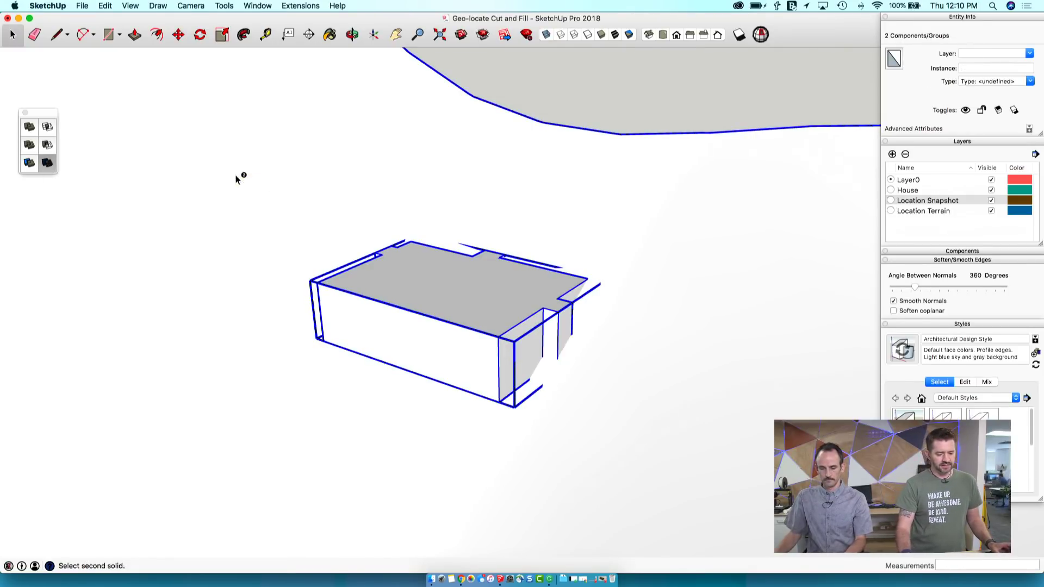
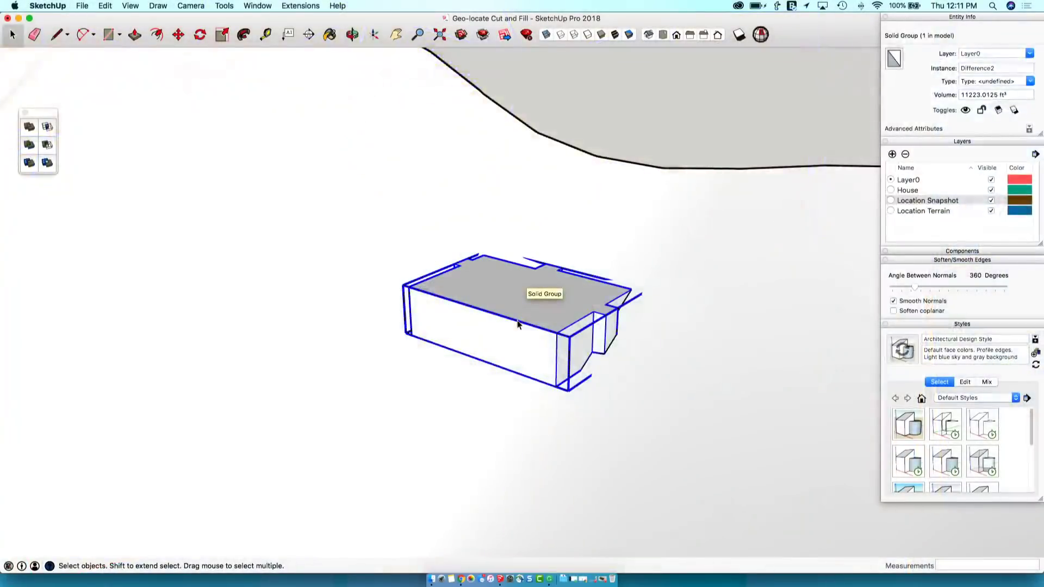
Delete the above-ground foundation piece and move the intersection solid about 60 feet out of the excavated hole
key(Delete)
click(542, 325)
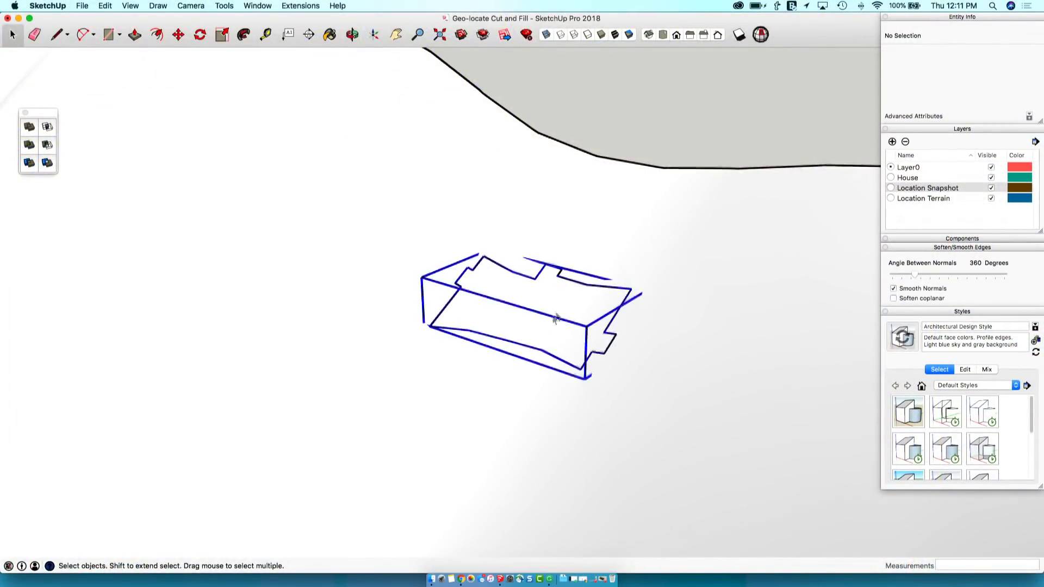
middle_drag(544, 327, 596, 380)
key(m)
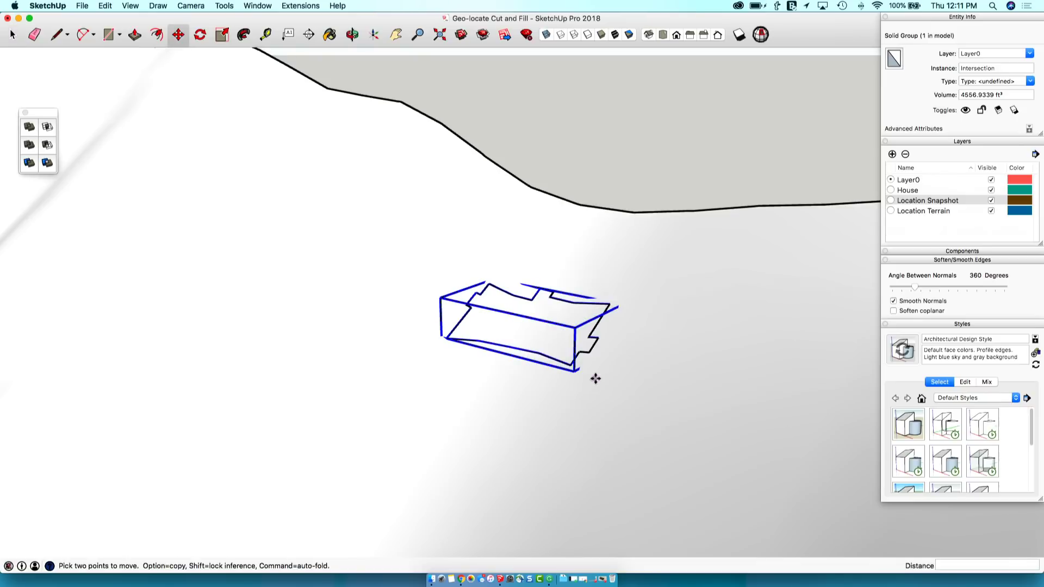
click(729, 168)
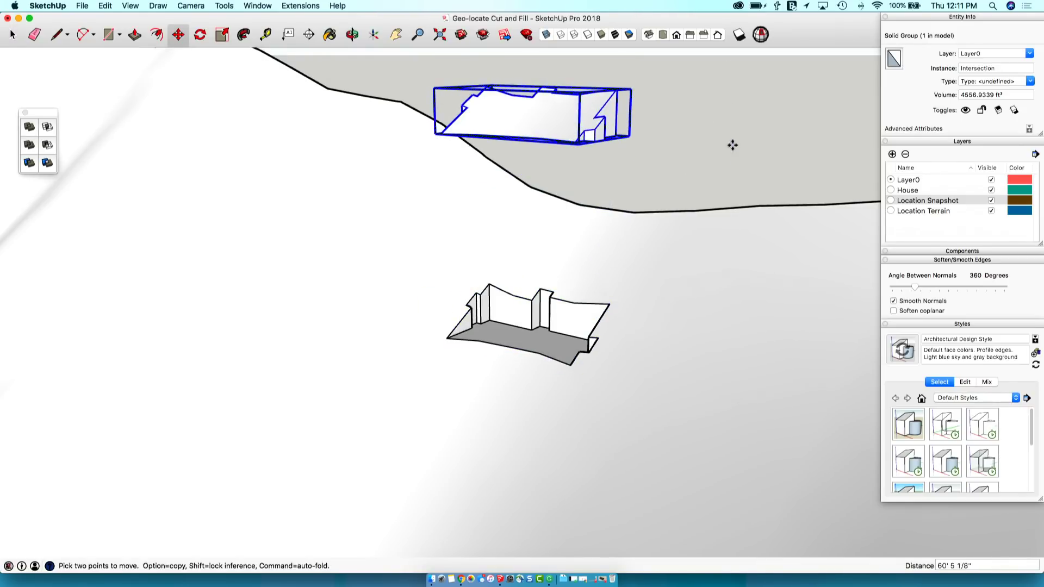
key(space)
Move the intersection solid farther away from the excavated hole, beyond the terrain's edge
middle_drag(733, 145, 513, 171)
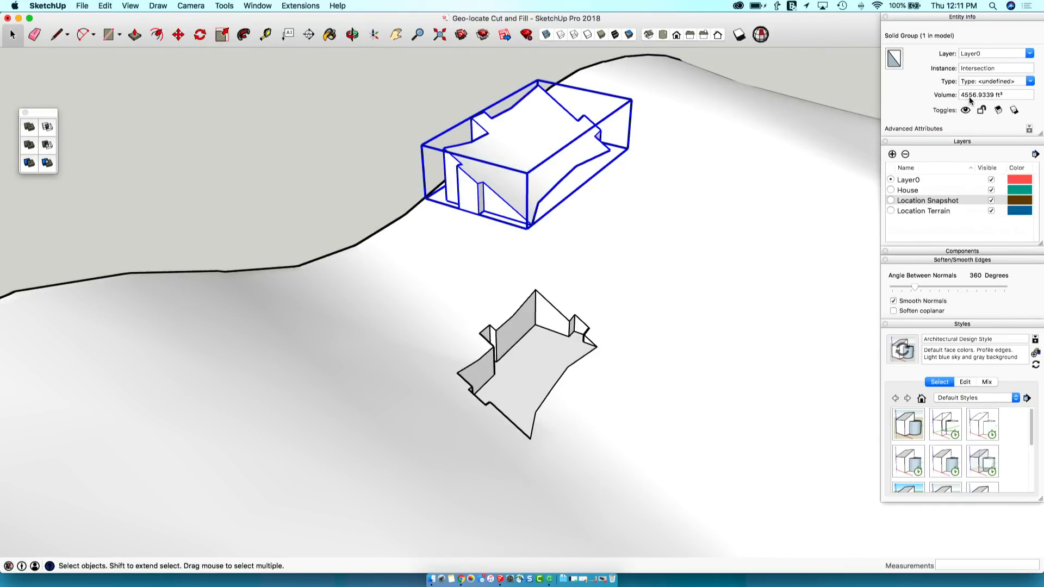
middle_drag(679, 136, 628, 187)
click(635, 224)
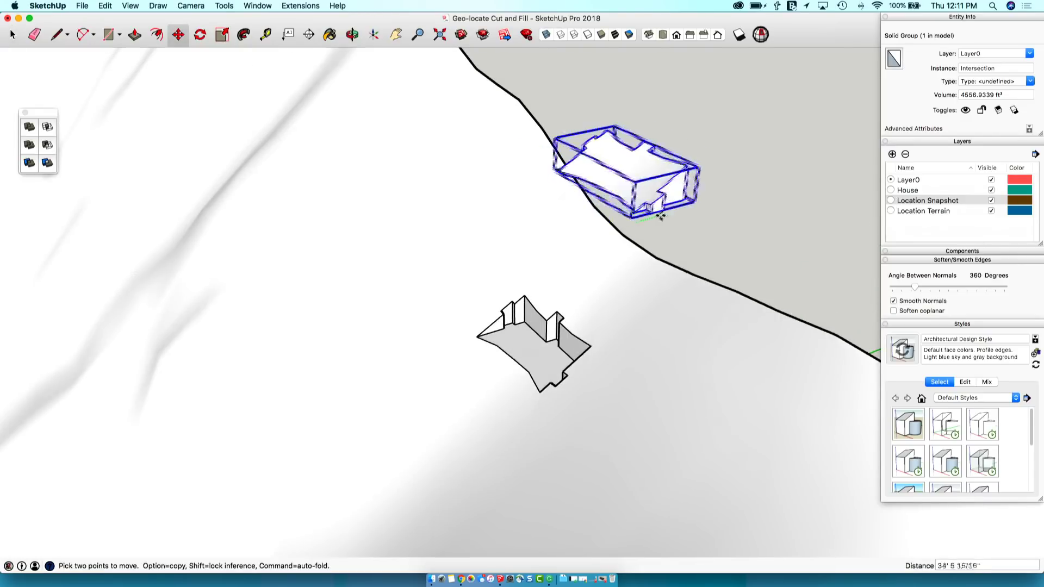
click(701, 207)
key(space)
middle_drag(701, 208, 583, 219)
Unhide the Foundation component over the excavated hole and select it
middle_drag(260, 66, 450, 289)
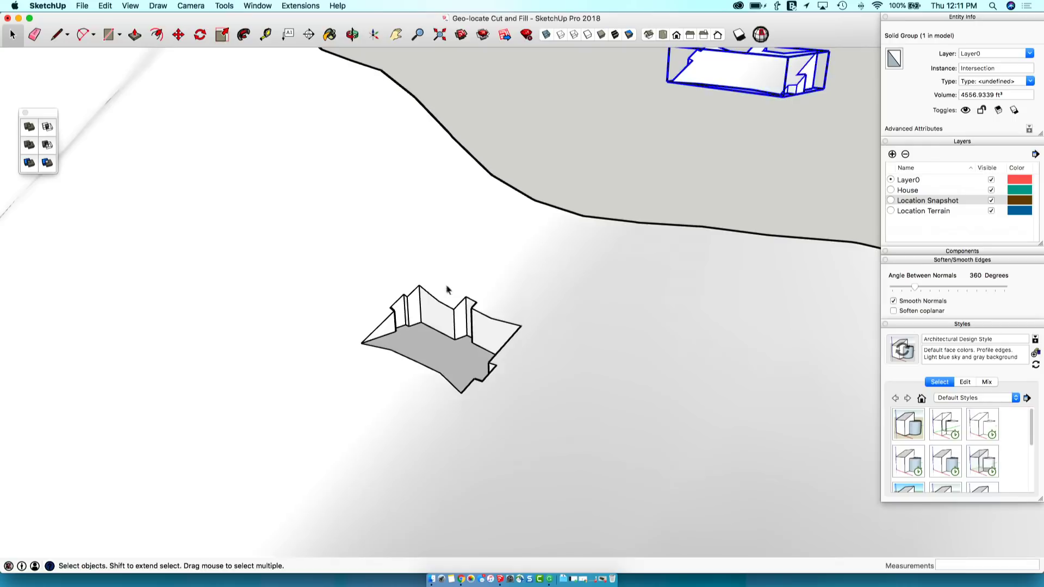
middle_drag(540, 218, 338, 358)
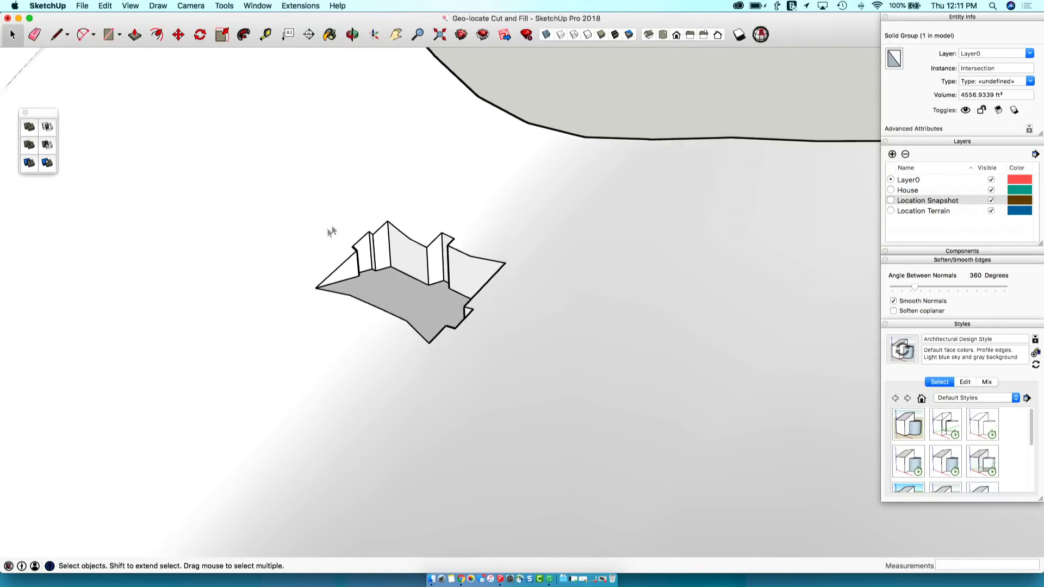
middle_drag(458, 245, 353, 278)
click(104, 7)
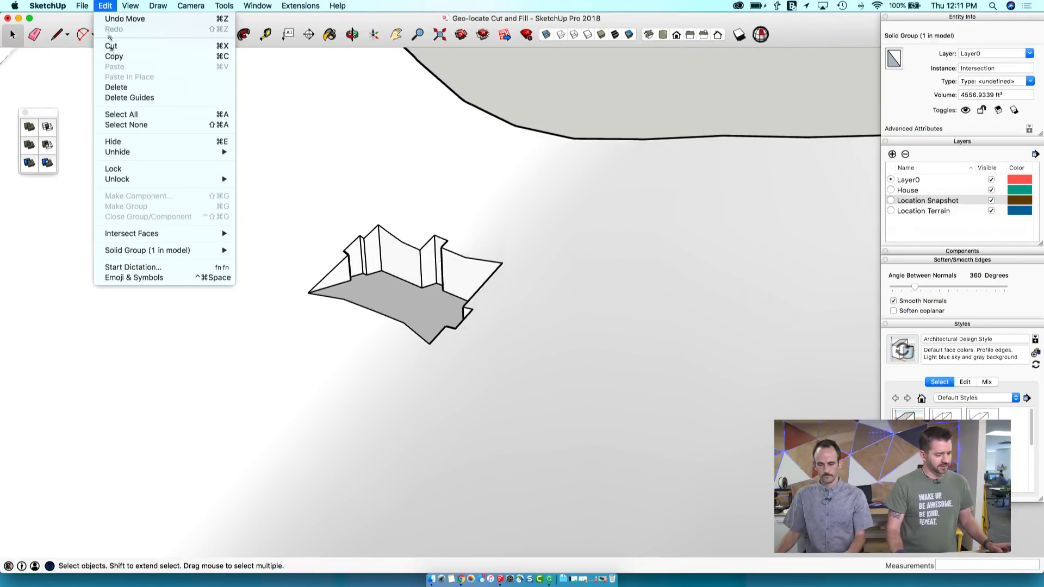
mouse_move(131, 153)
click(255, 163)
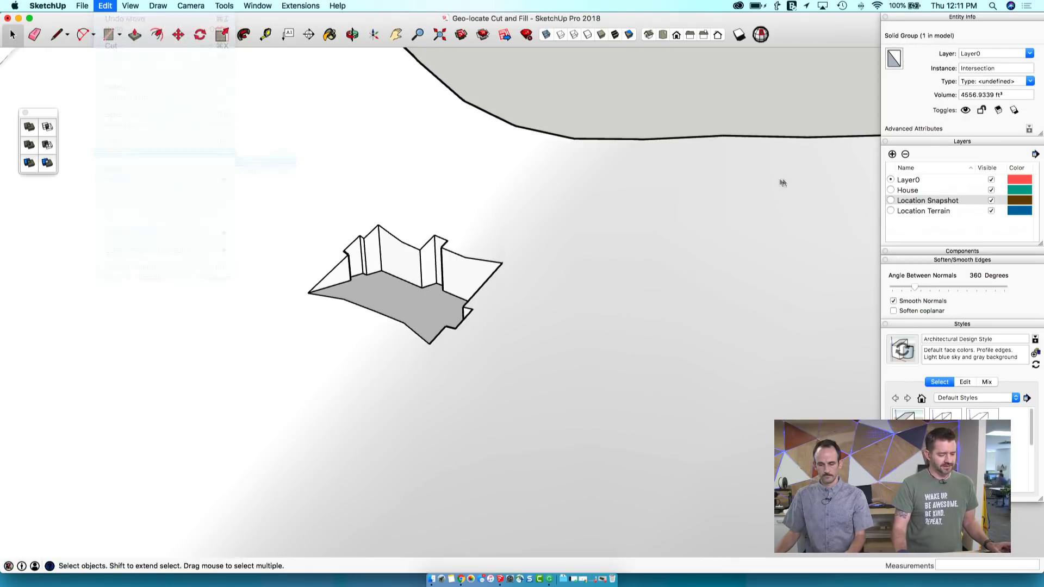
middle_drag(564, 215, 398, 284)
click(387, 294)
scroll(398, 284, down, 5)
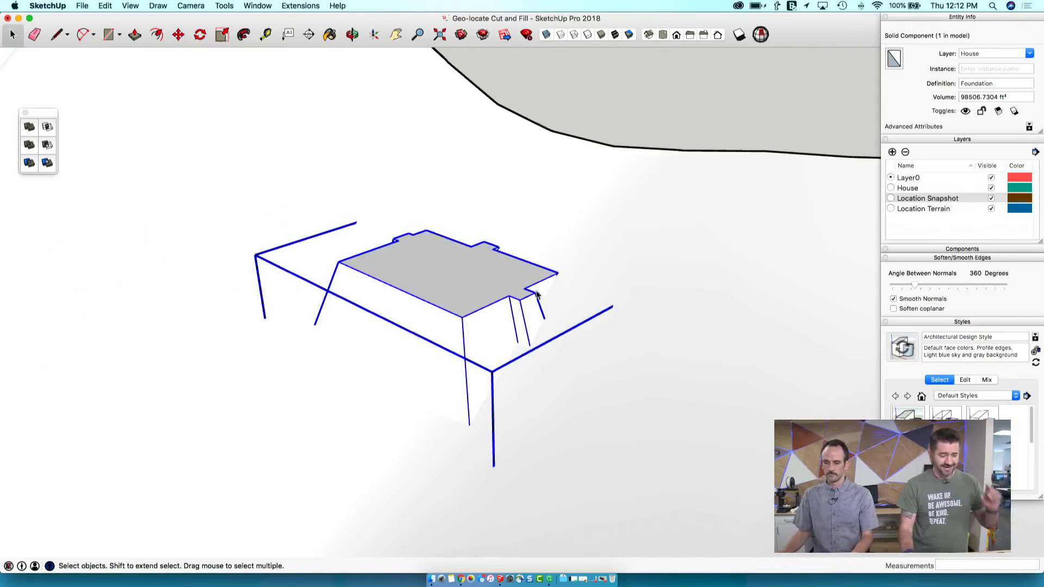
scroll(429, 258, up, 3)
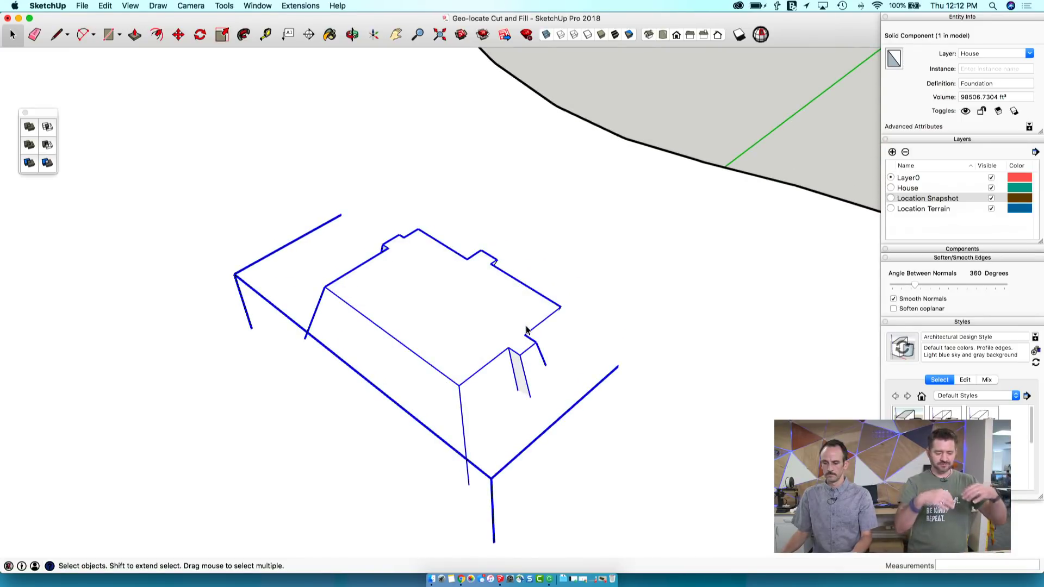
scroll(598, 288, down, 3)
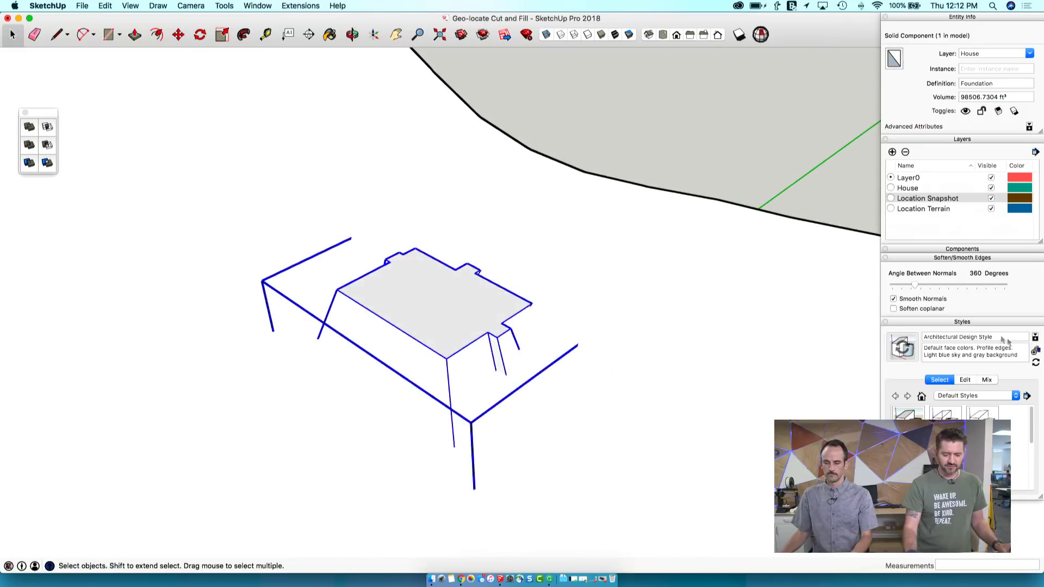
Insert a copy of the Foundation#1 component from the model's components and move its corner to the Foundation's top corner
click(933, 249)
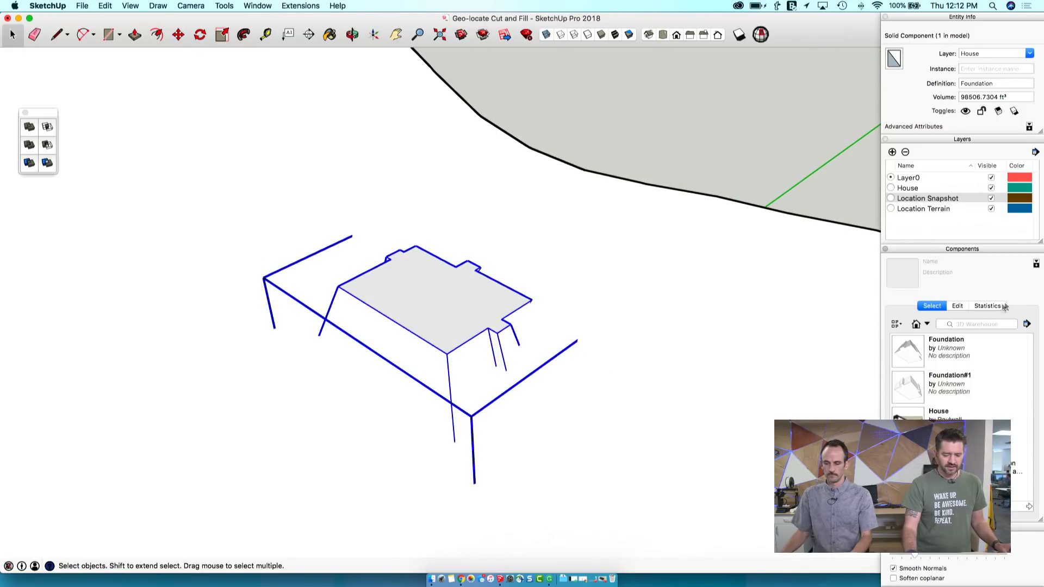
click(914, 392)
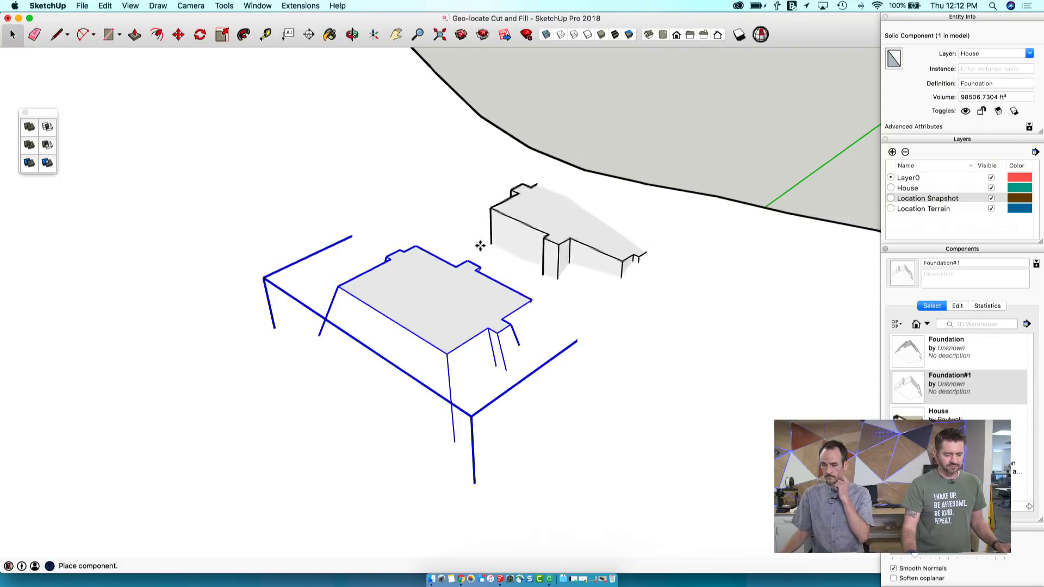
click(598, 133)
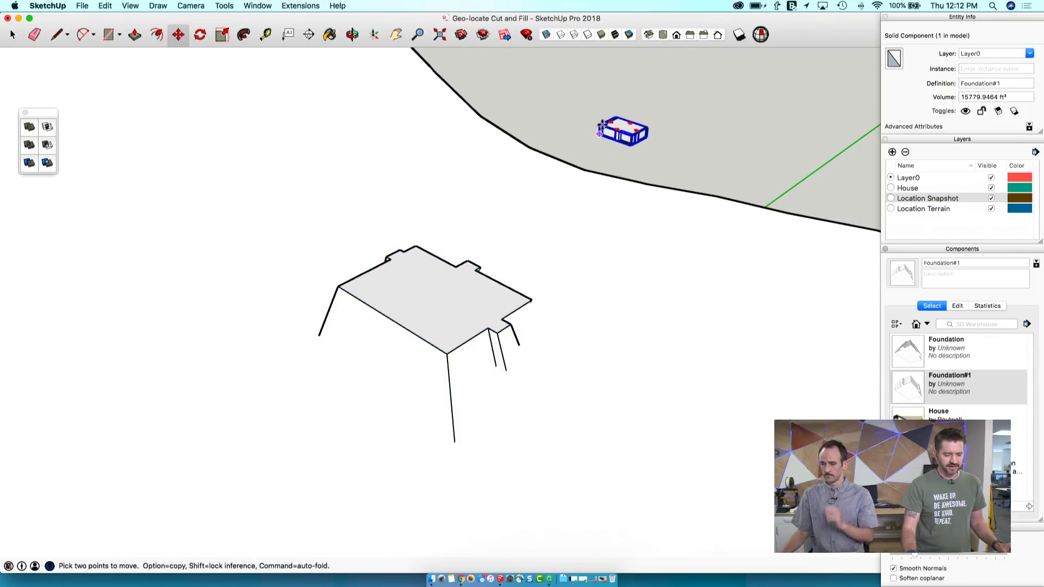
click(601, 126)
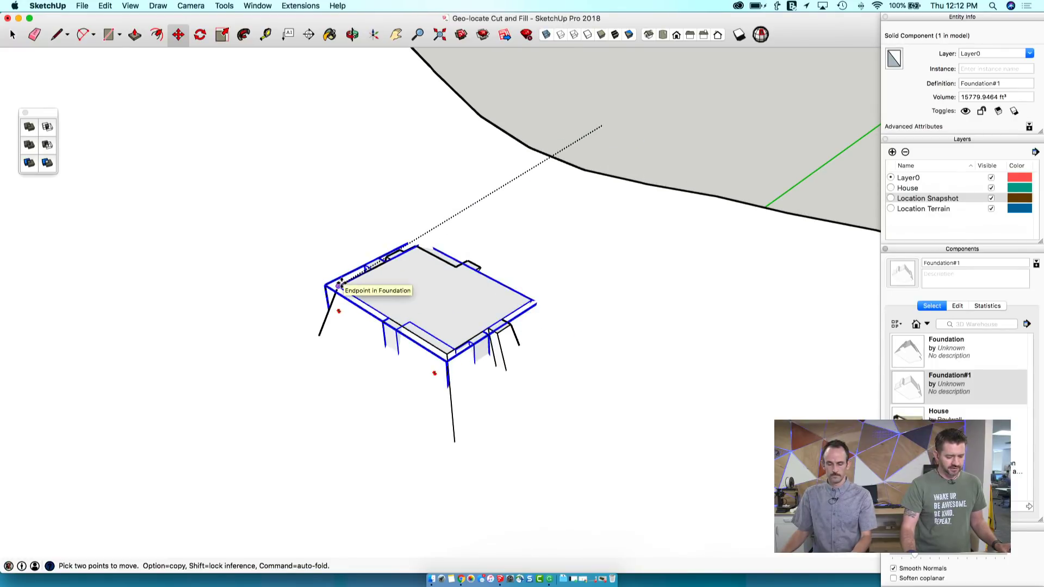
click(339, 284)
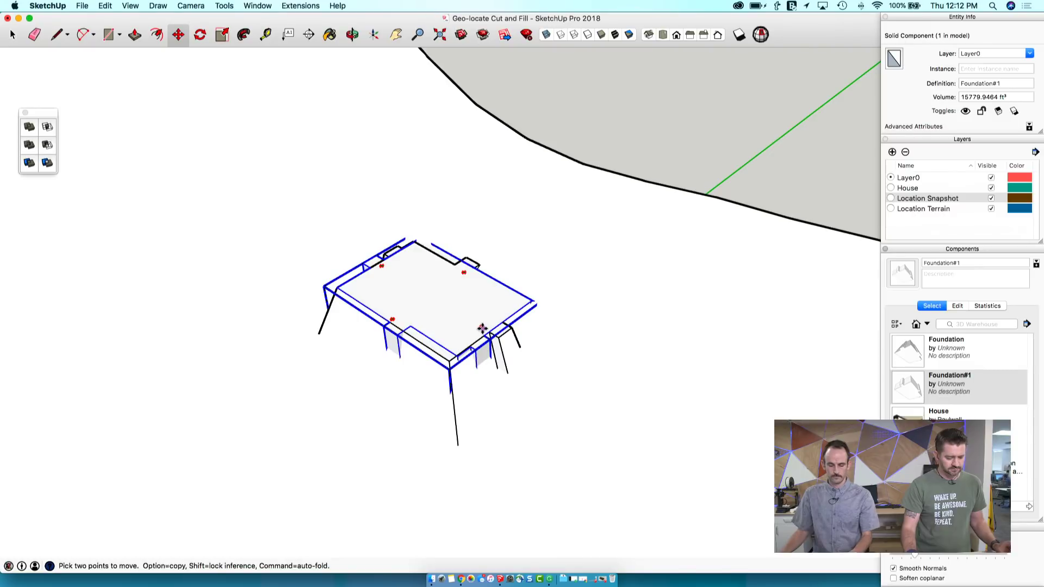
Rotate the Foundation#1 component in plan to match the Foundation's orientation and move it to align with the Foundation's top corner
click(482, 329)
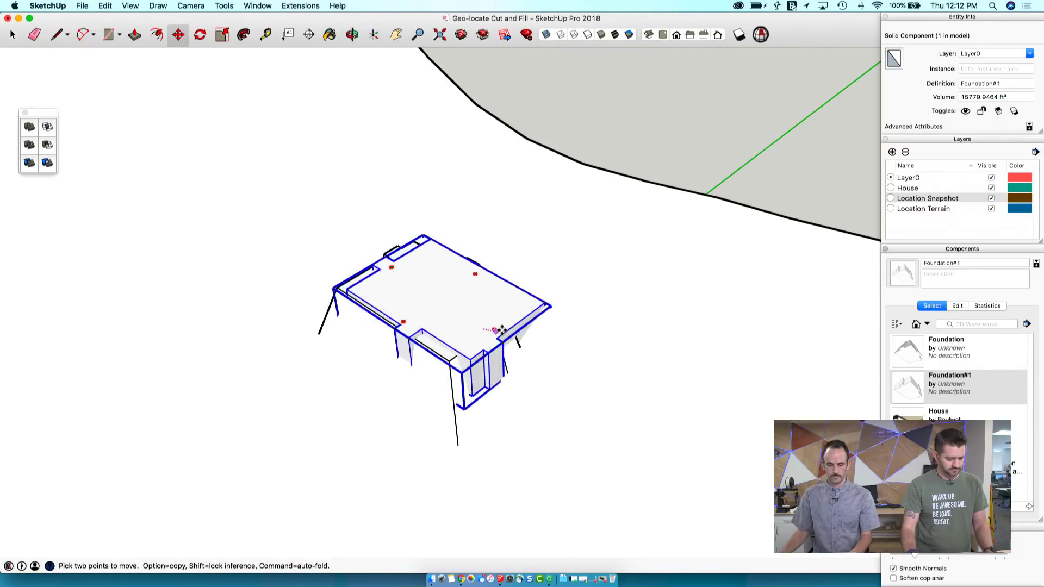
key(Escape)
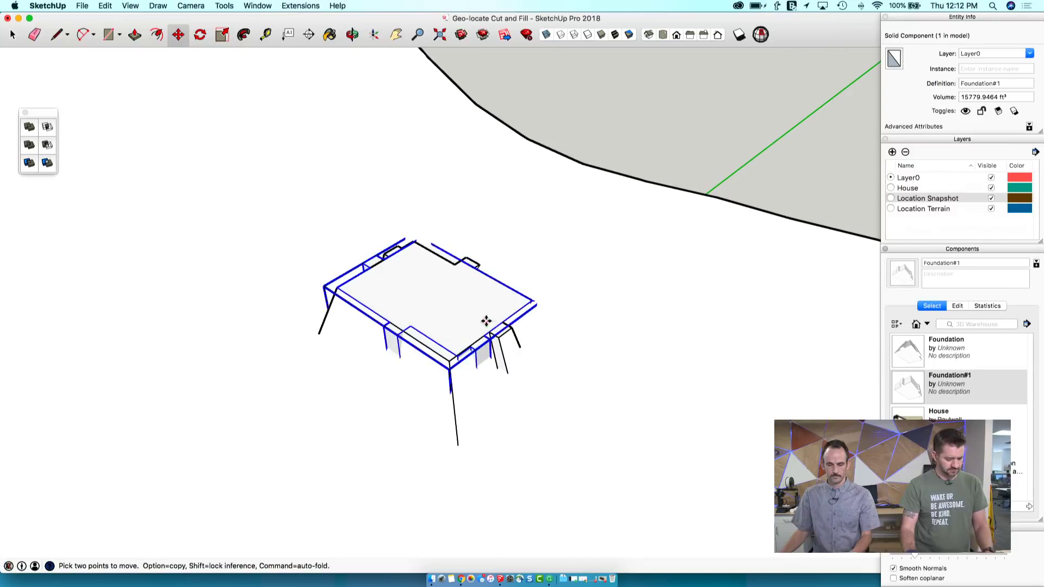
key(q)
click(430, 295)
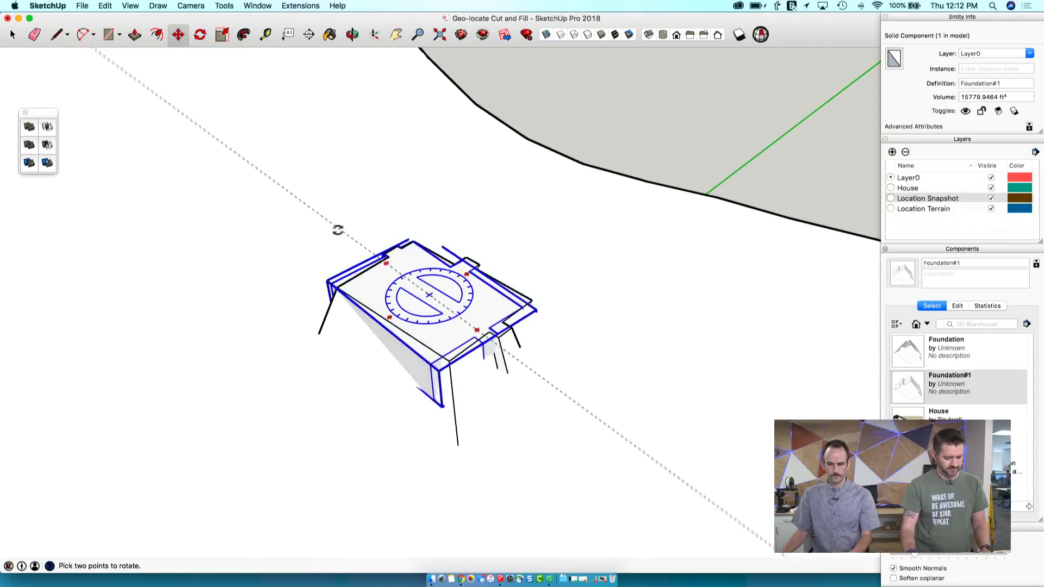
key(m)
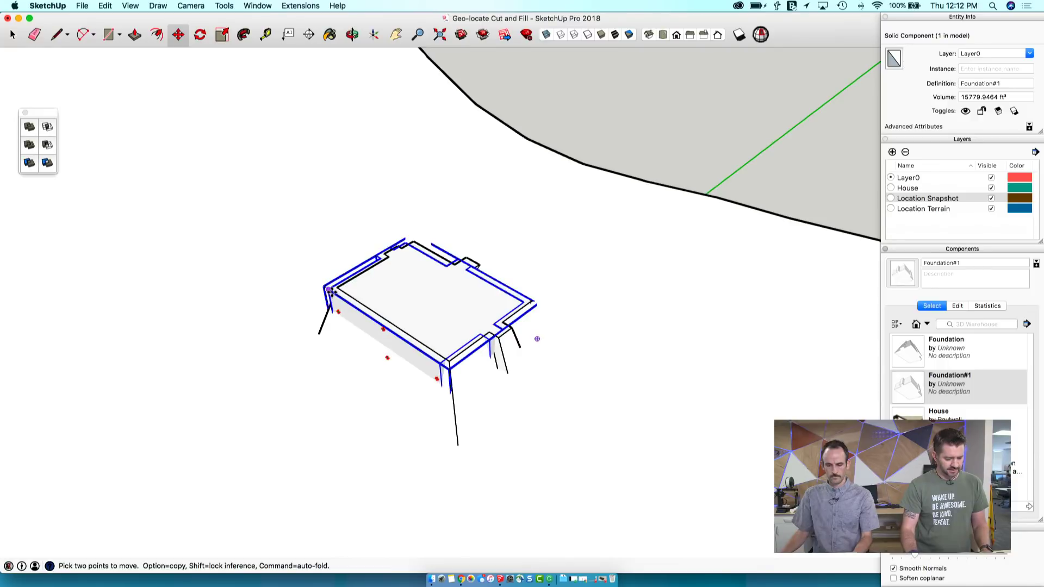
click(330, 291)
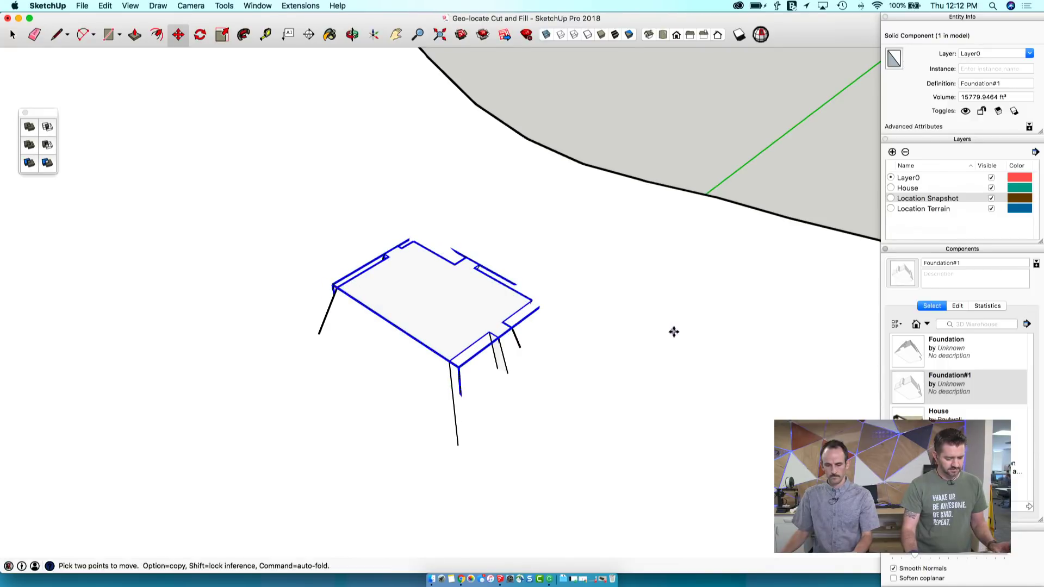
Hide the terrain block so only the foundation solids are shown
key(space)
click(415, 426)
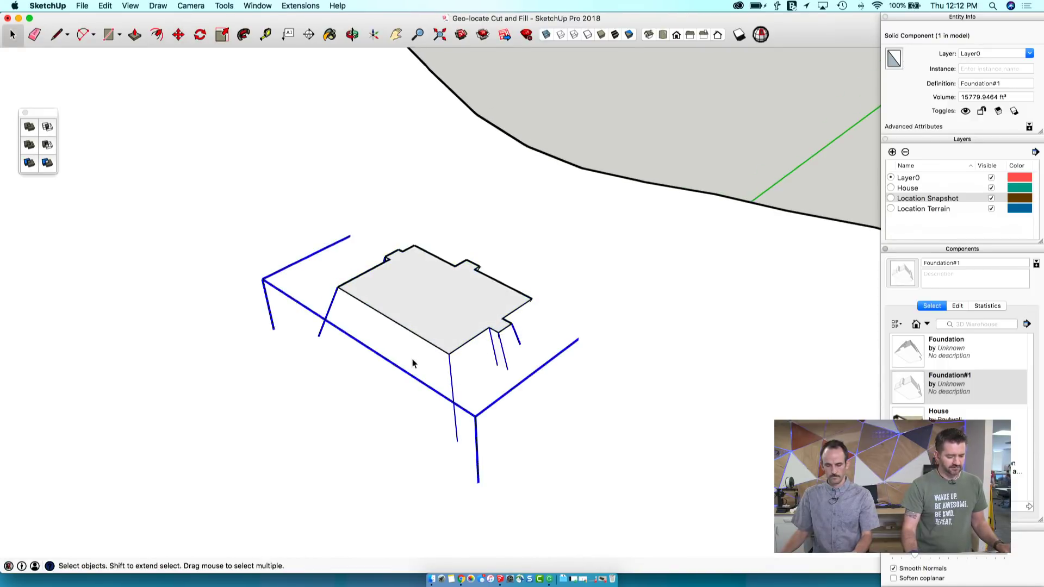
right_click(695, 285)
click(715, 306)
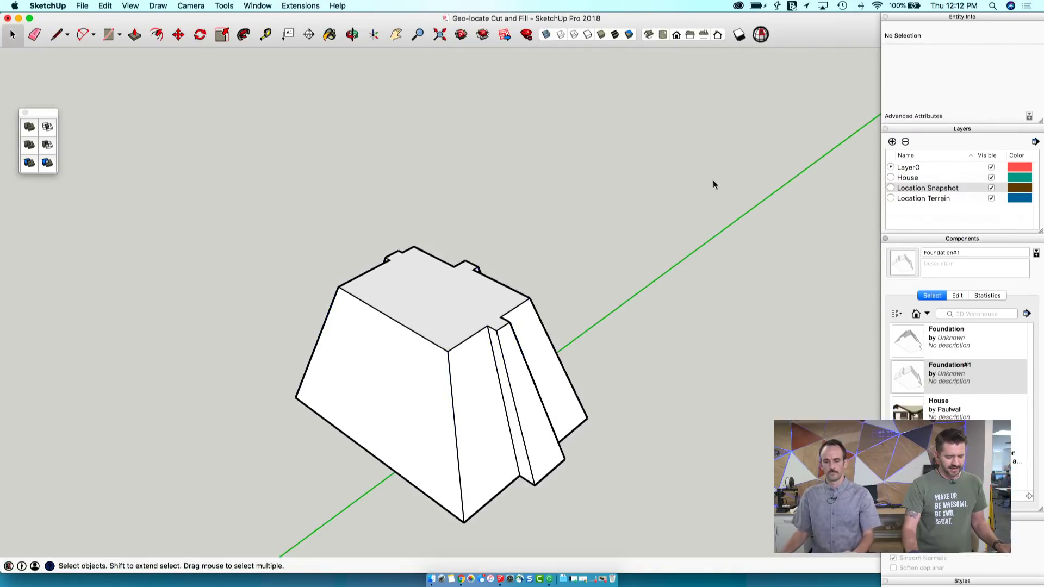
scroll(462, 315, up, 3)
Subtract the Foundation#1 solid from the Foundation solid to leave a hollowed foundation
click(477, 309)
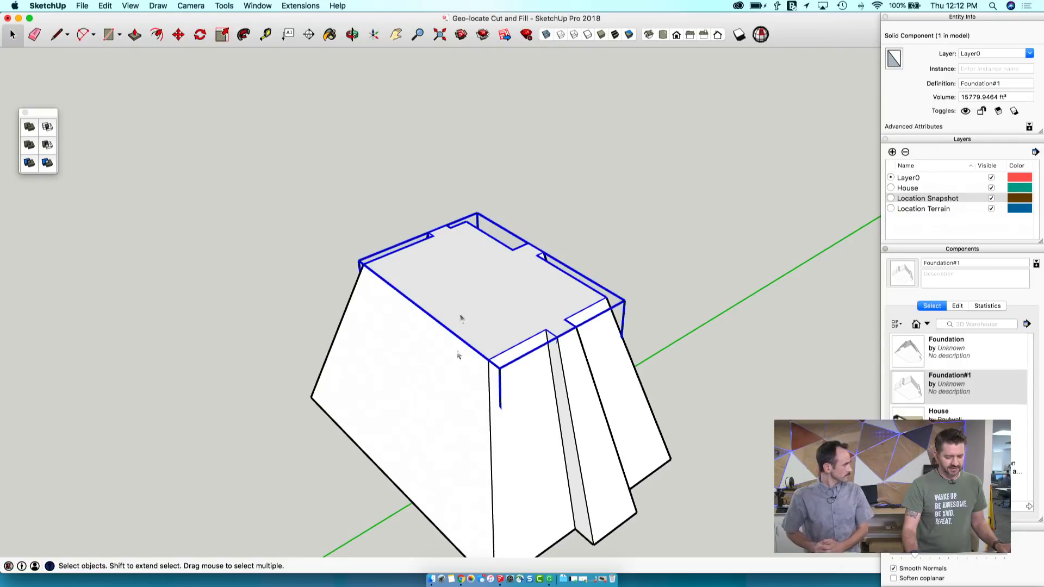
scroll(461, 319, down, 3)
scroll(482, 294, up, 3)
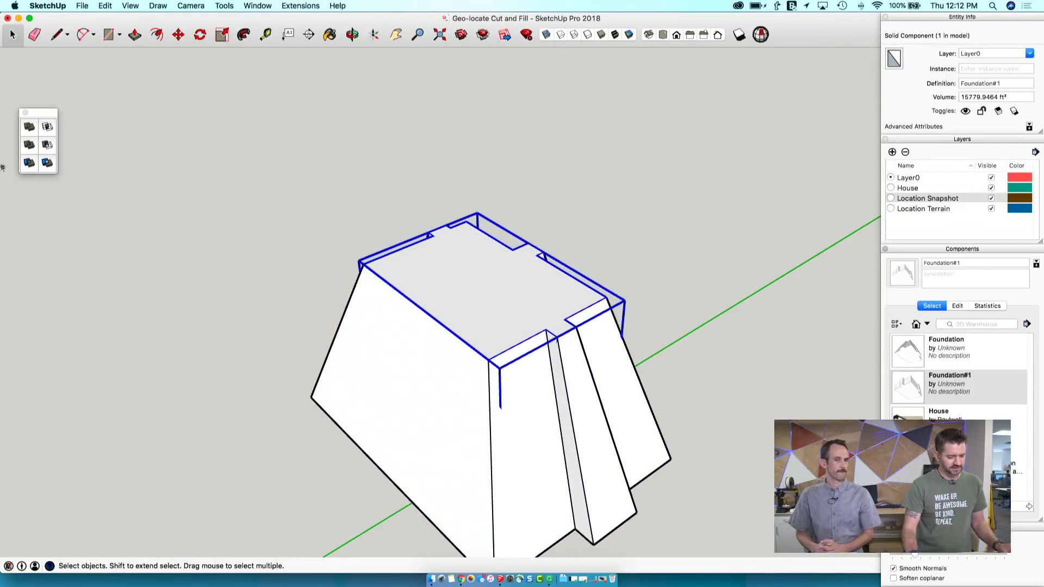
click(390, 406)
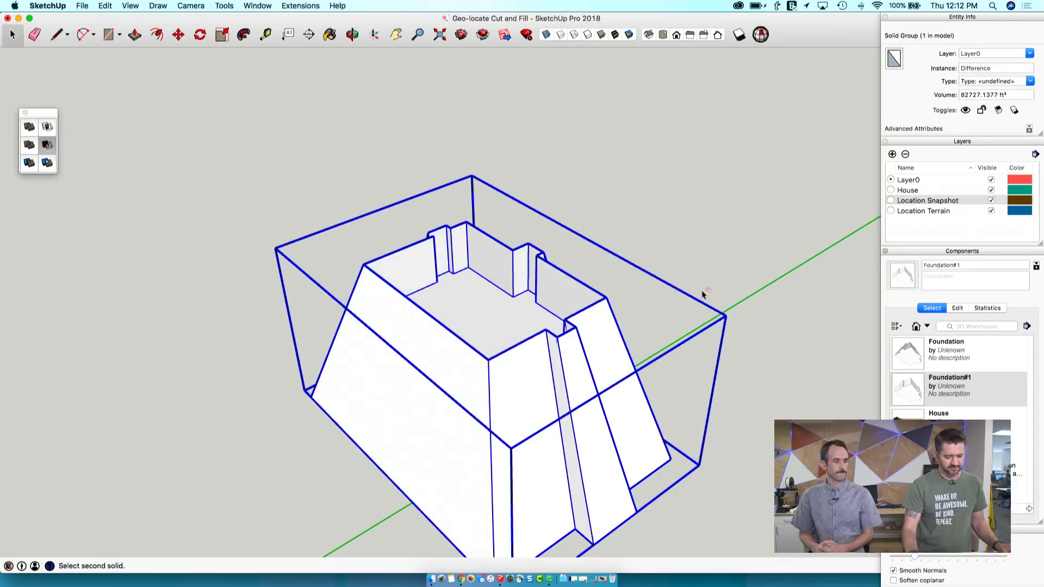
scroll(457, 337, down, 5)
key(space)
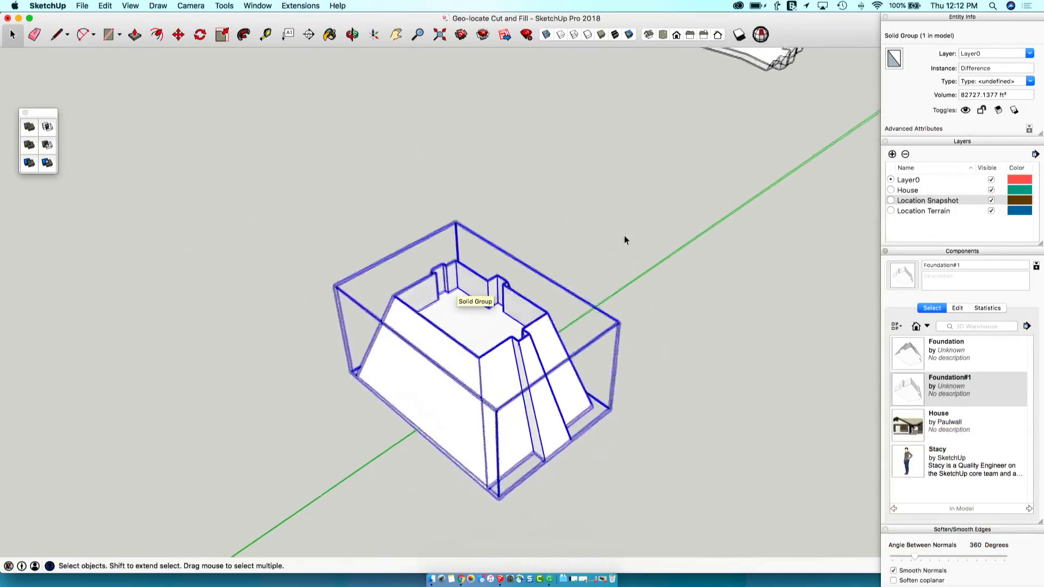
Unhide the terrain block and try trimming it with the hollowed foundation solid
click(105, 5)
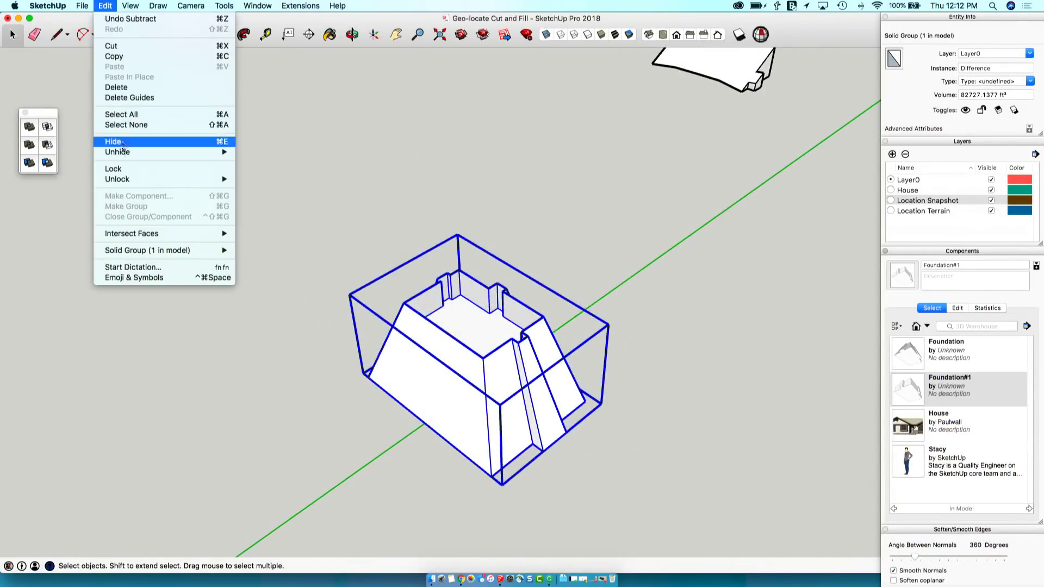
mouse_move(218, 152)
click(269, 164)
scroll(459, 226, up, 5)
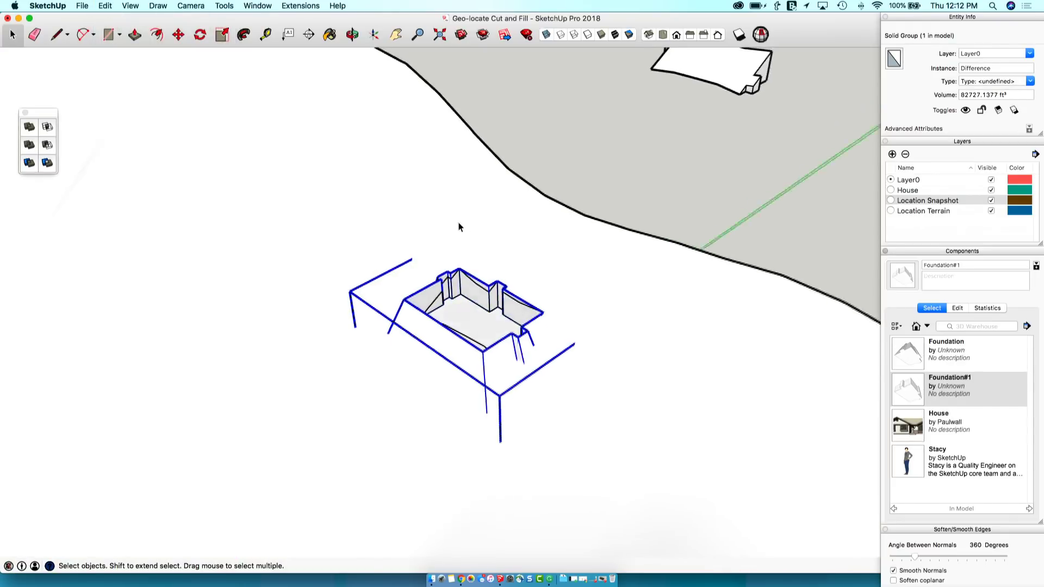
scroll(737, 165, up, 5)
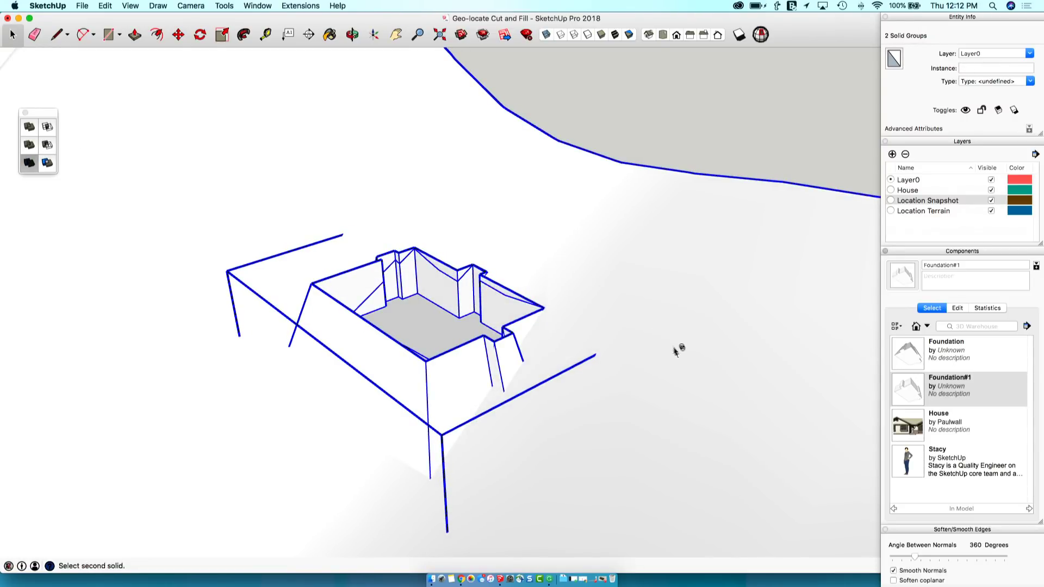
click(707, 91)
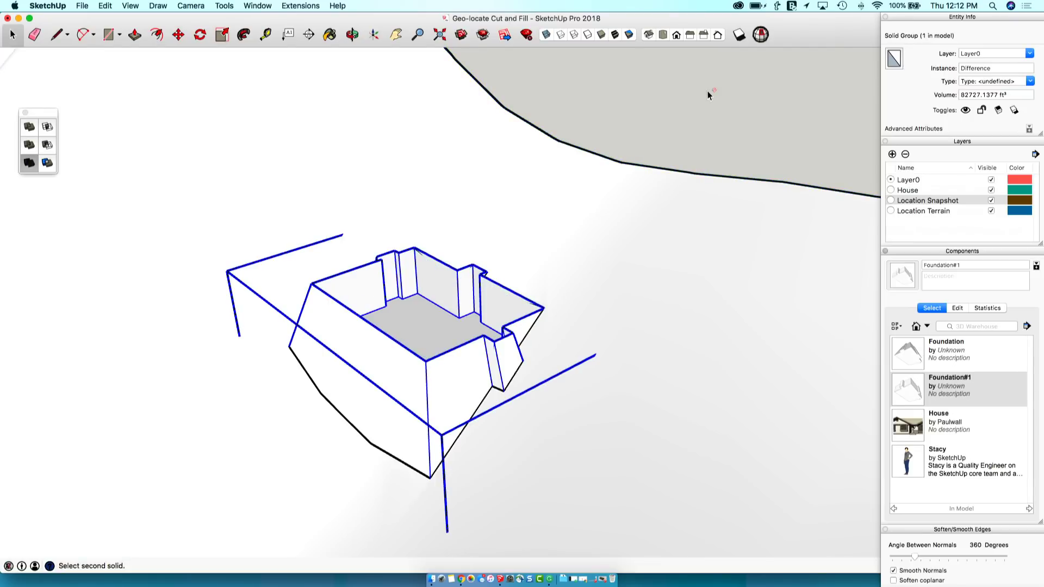
scroll(555, 327, down, 2)
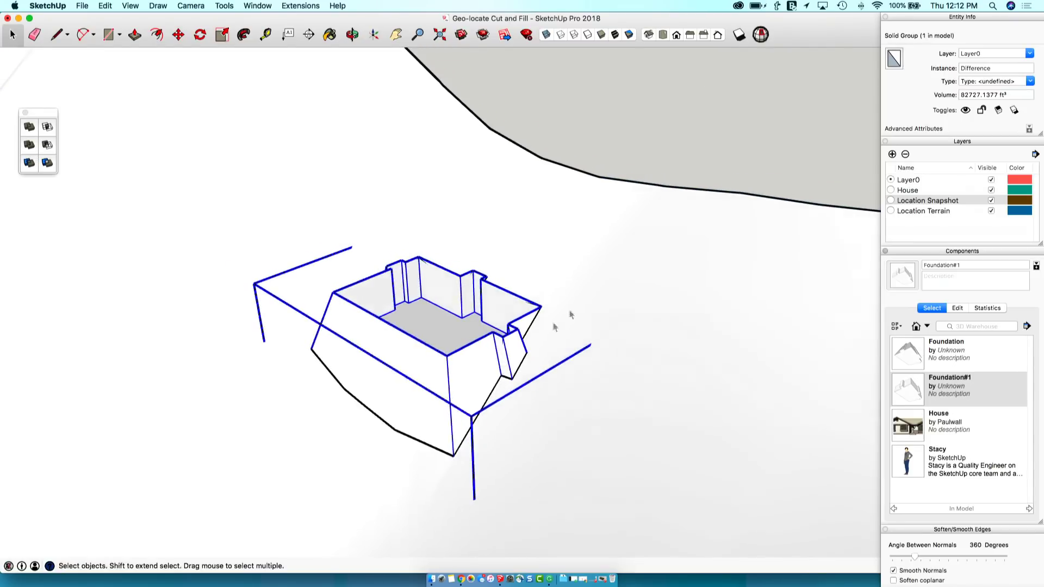
click(467, 379)
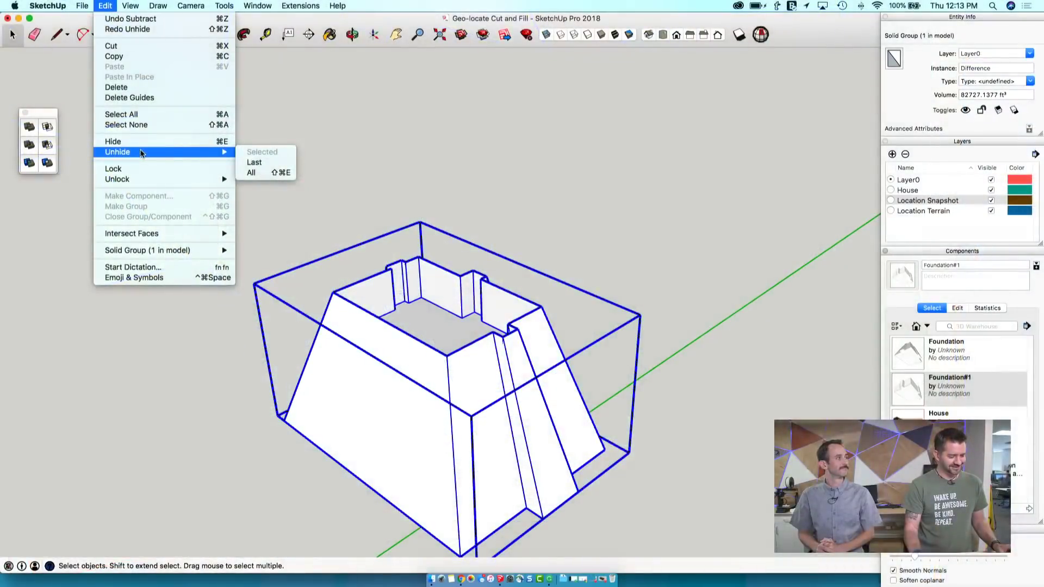
Unhide the last hidden terrain block and use it to trim the hollowed foundation solid
click(256, 162)
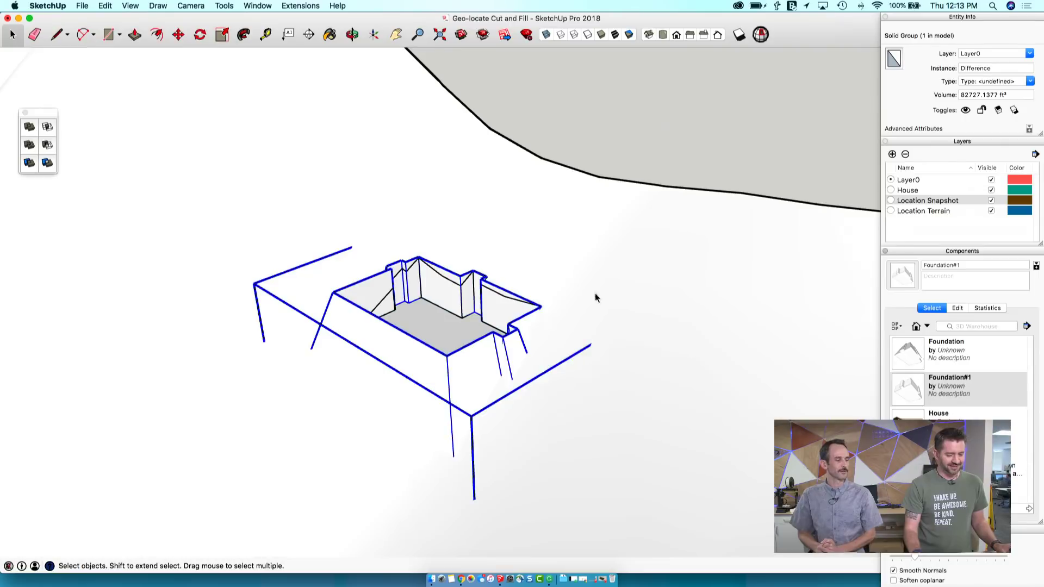
click(585, 113)
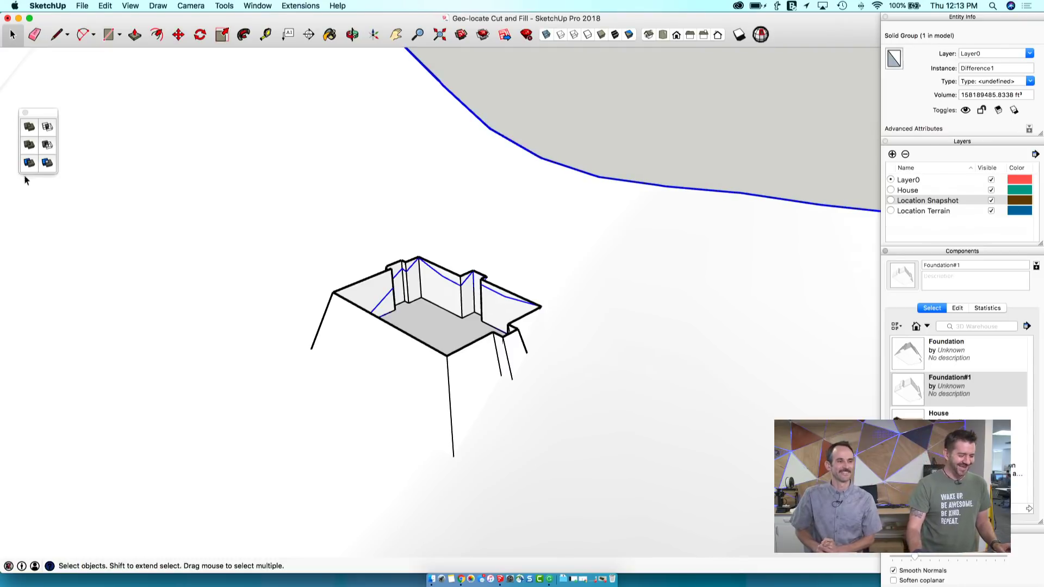
click(437, 364)
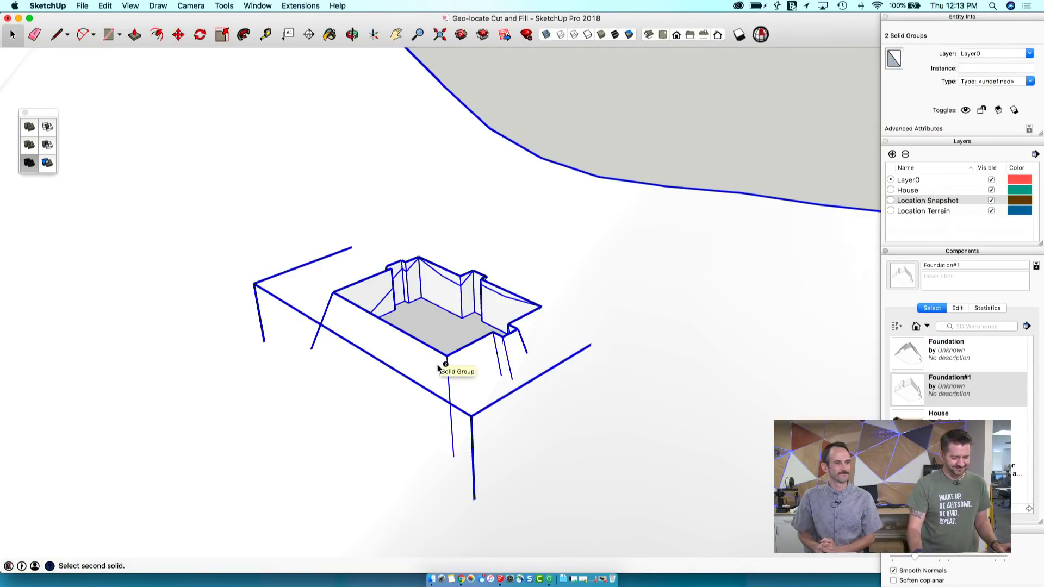
click(634, 131)
Move the trimmed foundation solid straight up, clear of the excavated hole
click(429, 408)
scroll(575, 345, down, 5)
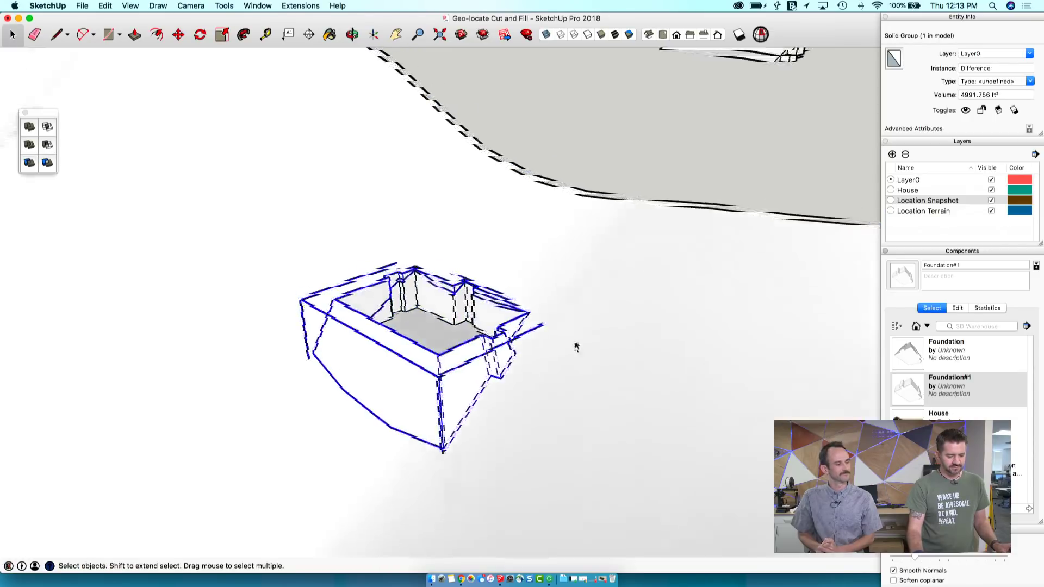
key(m)
click(548, 224)
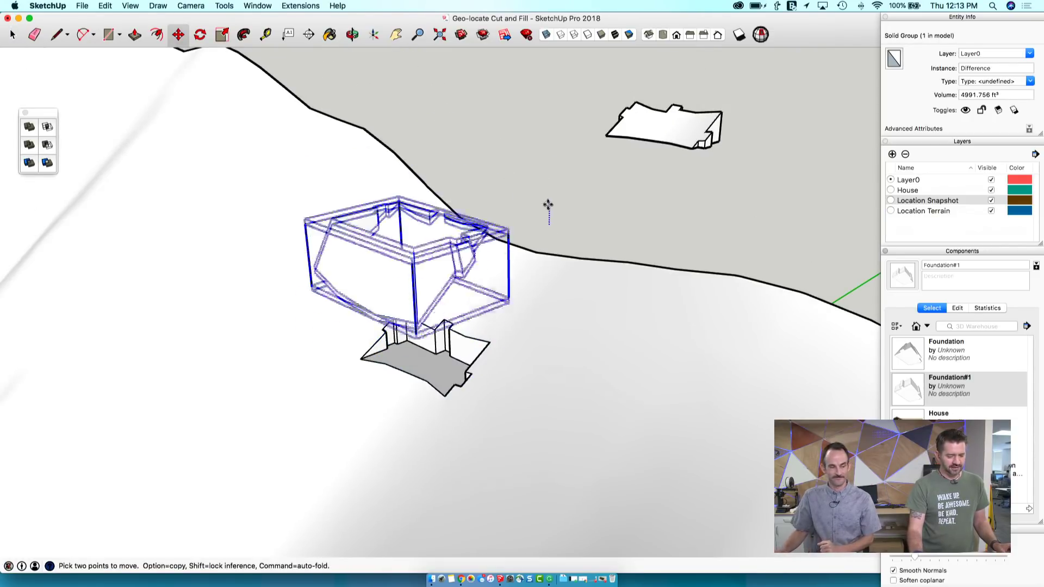
click(550, 183)
middle_drag(550, 183, 977, 96)
key(space)
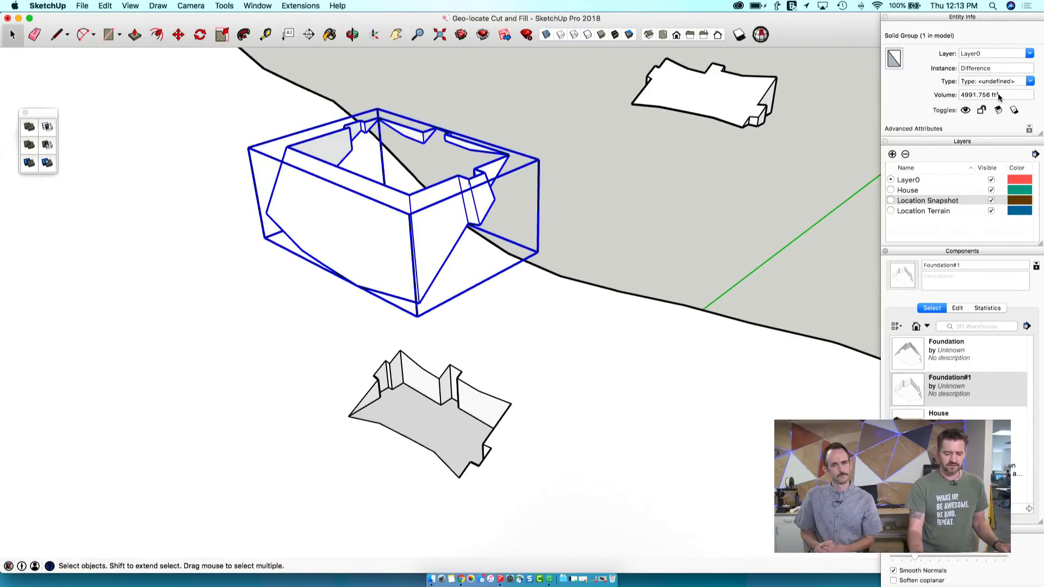
Compare the volume of the raised fill solid with that of the excavated intersection solid
middle_drag(993, 96, 998, 100)
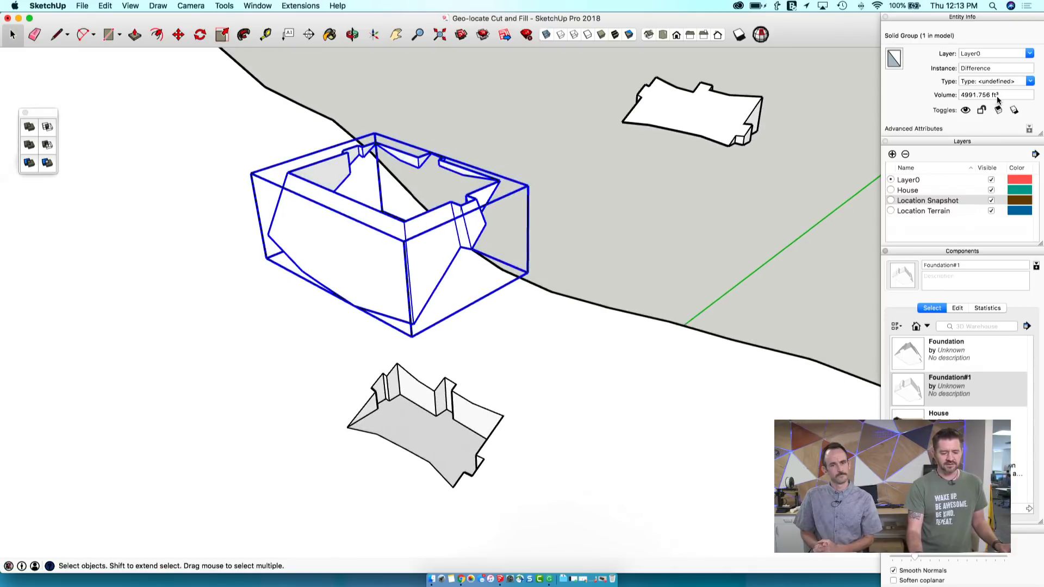
click(722, 107)
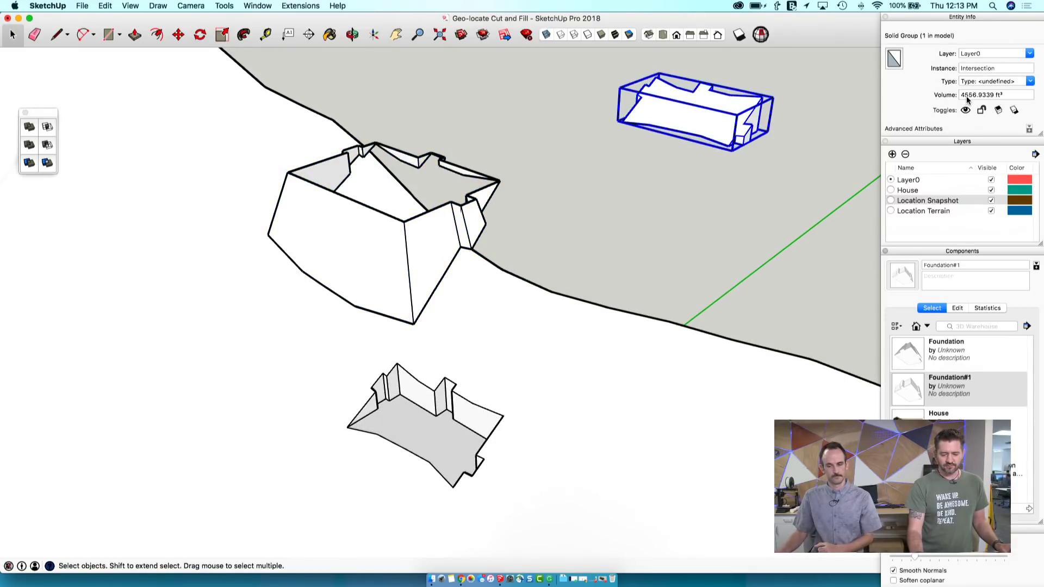
click(431, 256)
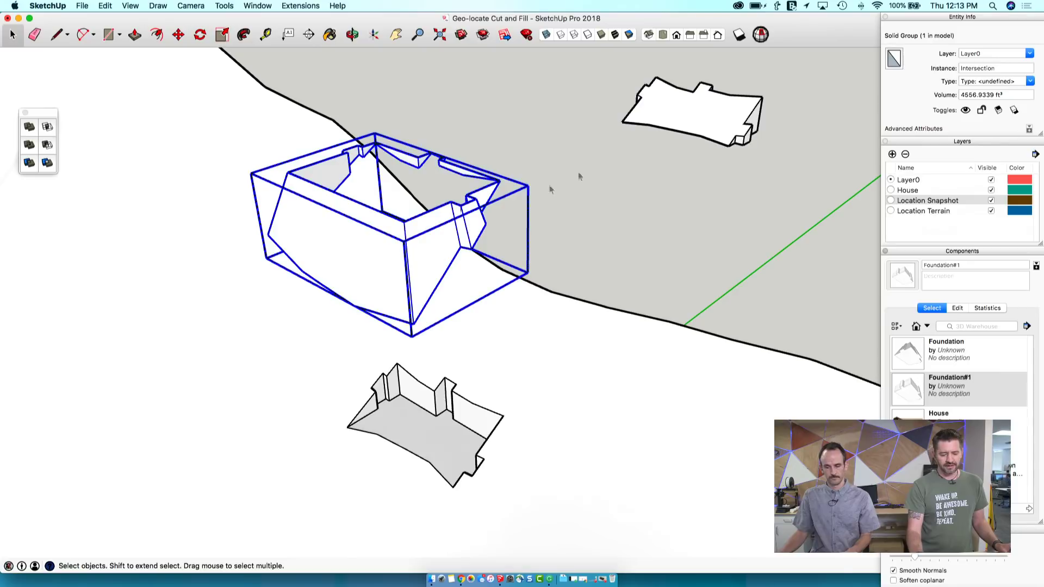
click(697, 118)
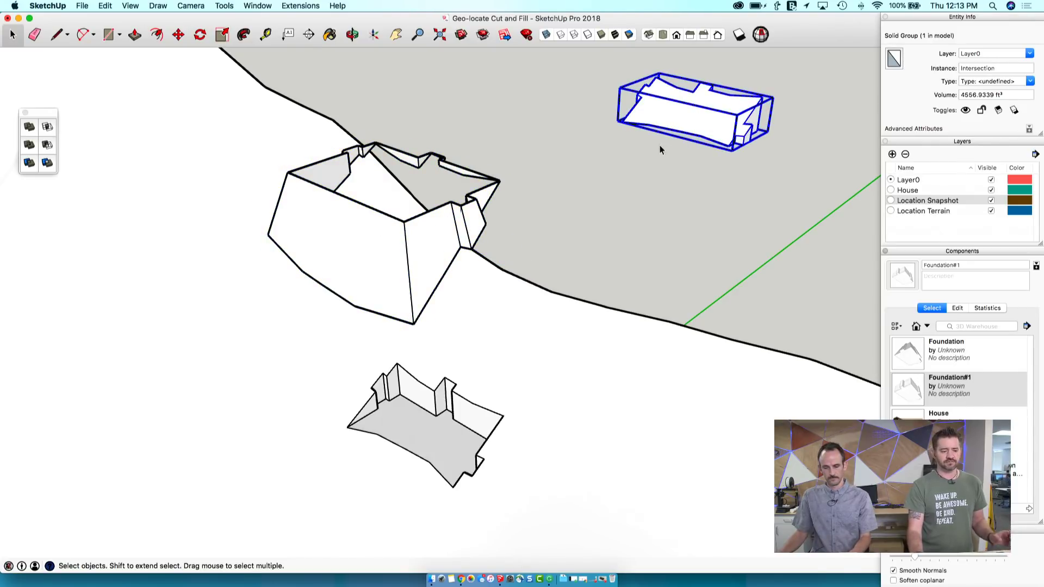
middle_drag(748, 165, 298, 341)
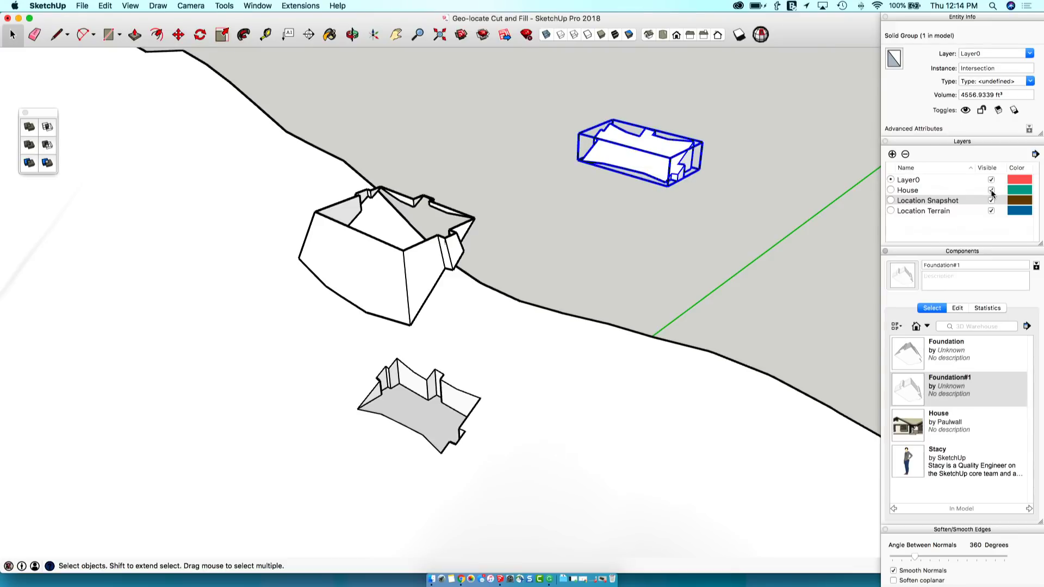
middle_drag(819, 190, 780, 186)
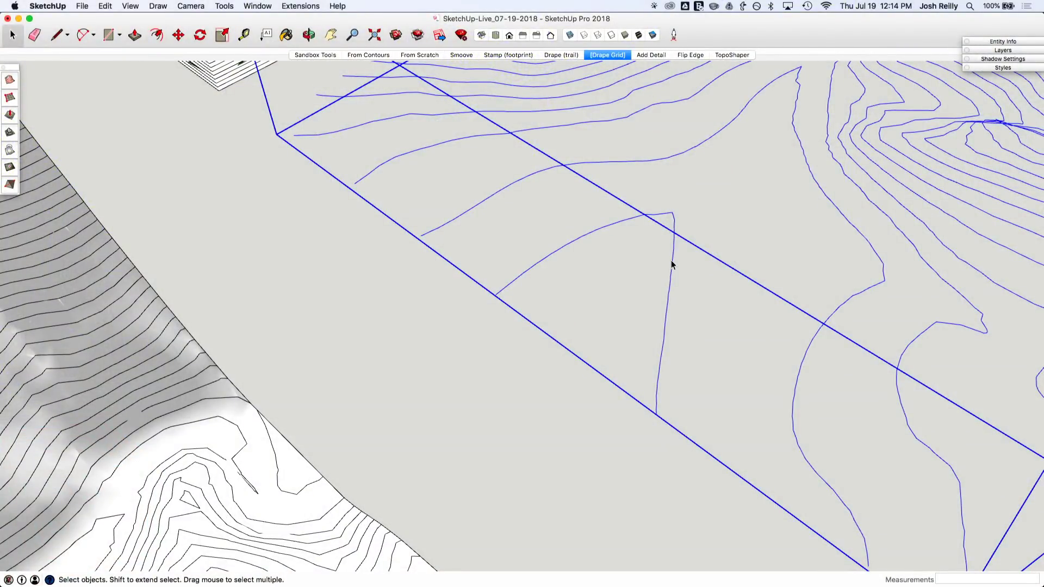
Open the terrain contour lines group for editing and pick a segment of the sharply bent contour near its edge
double_click(673, 264)
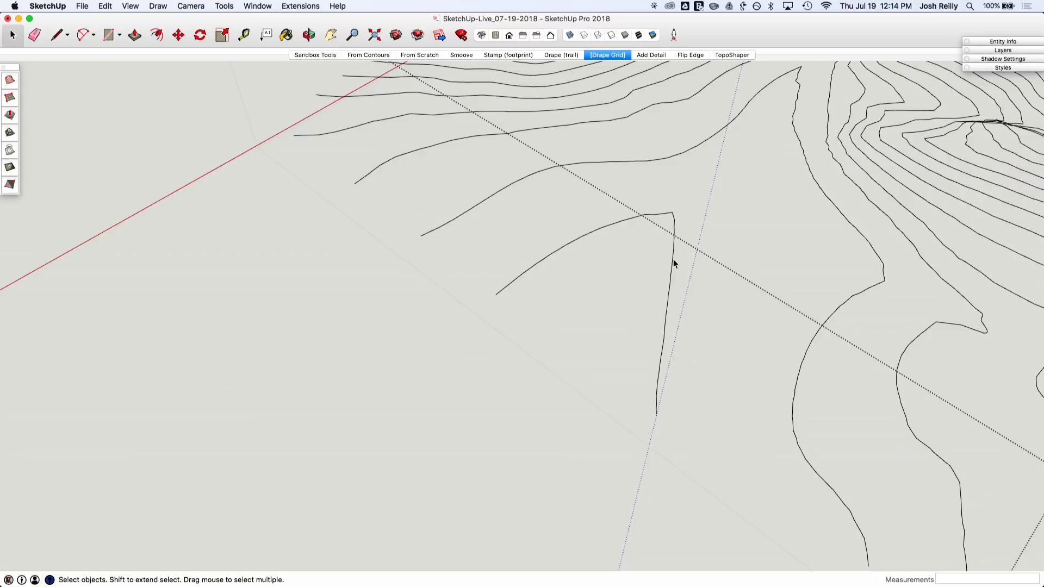
middle_drag(668, 258, 553, 383)
scroll(553, 383, up, 5)
mouse_move(620, 333)
middle_down()
mouse_move(629, 305)
mouse_move(631, 326)
middle_up()
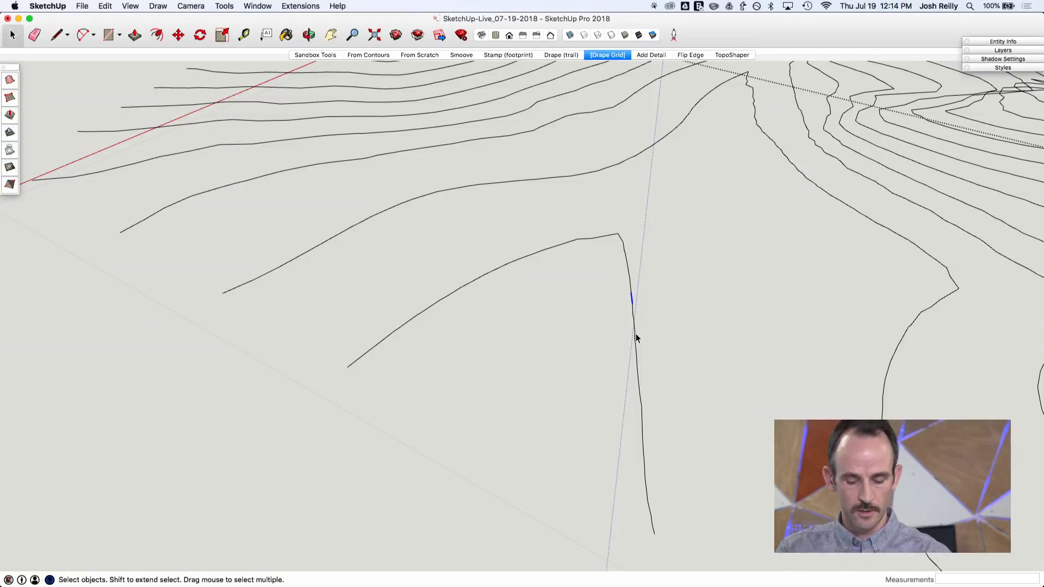
Switch to Chrome to view the Simplify Contours Tool page full screen, and return to SketchUp
key(super+Tab)
key(super+Tab)
key(super+Tab)
key(super+Tab)
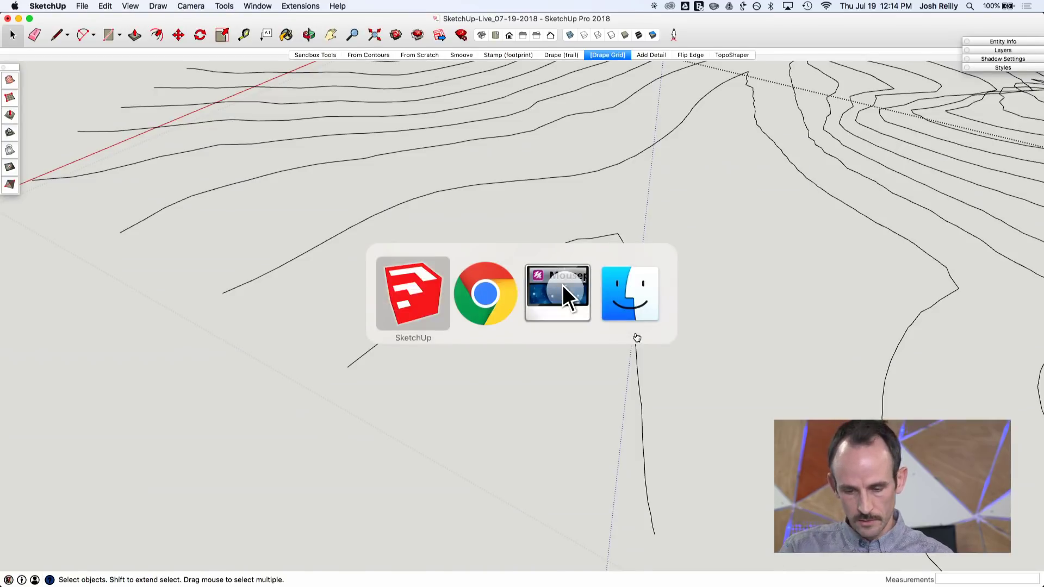
key(super+Tab)
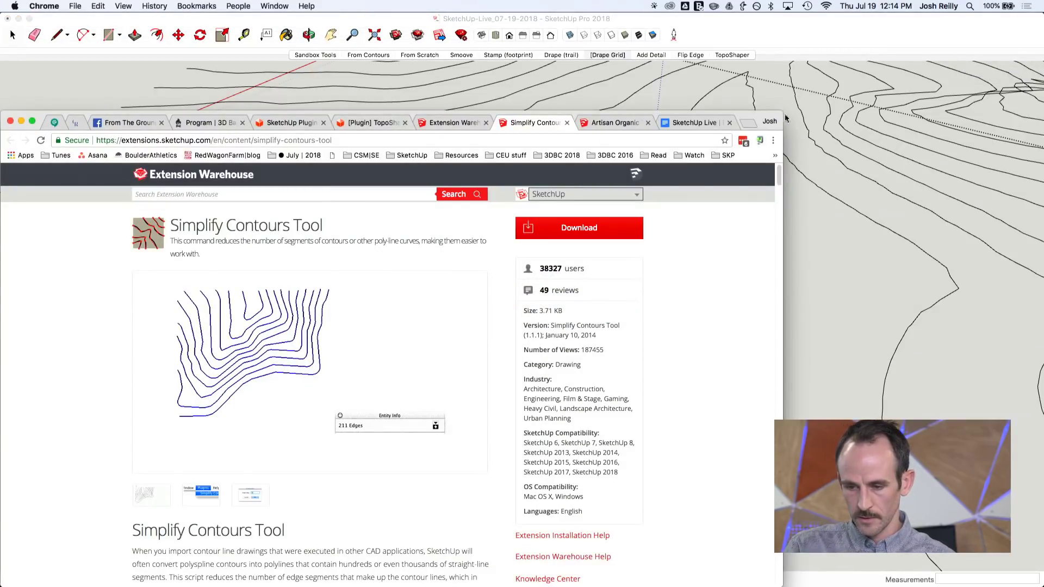
key(super+alt+f)
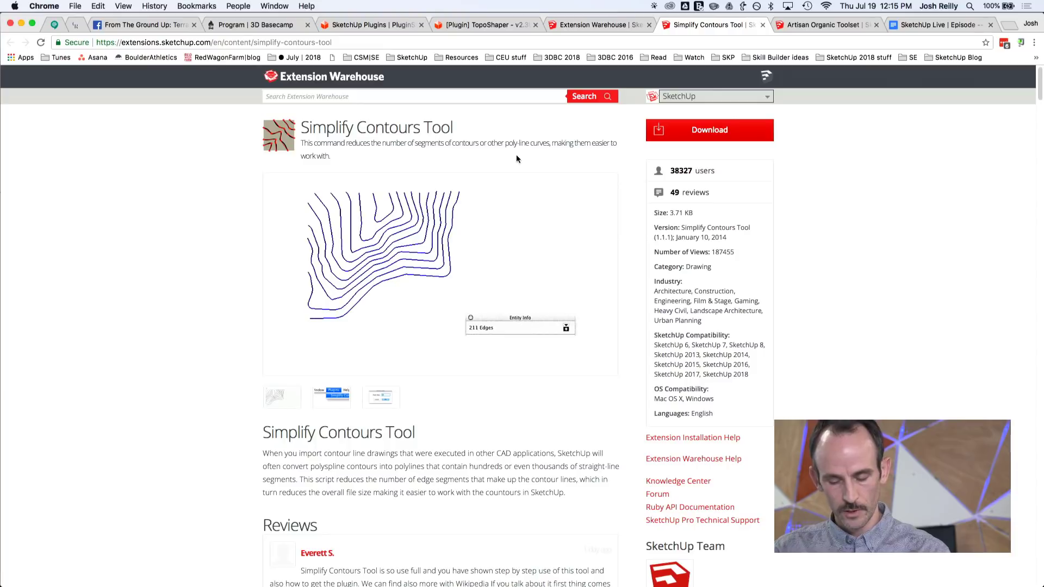
key(super+Tab)
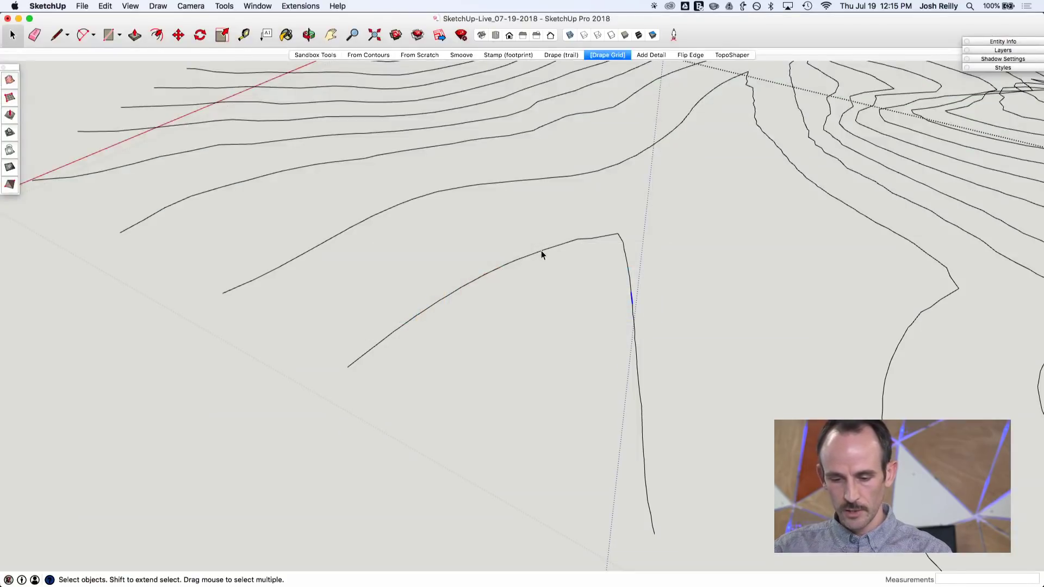
Check how many edges make up the sharply bent contour line
click(539, 252)
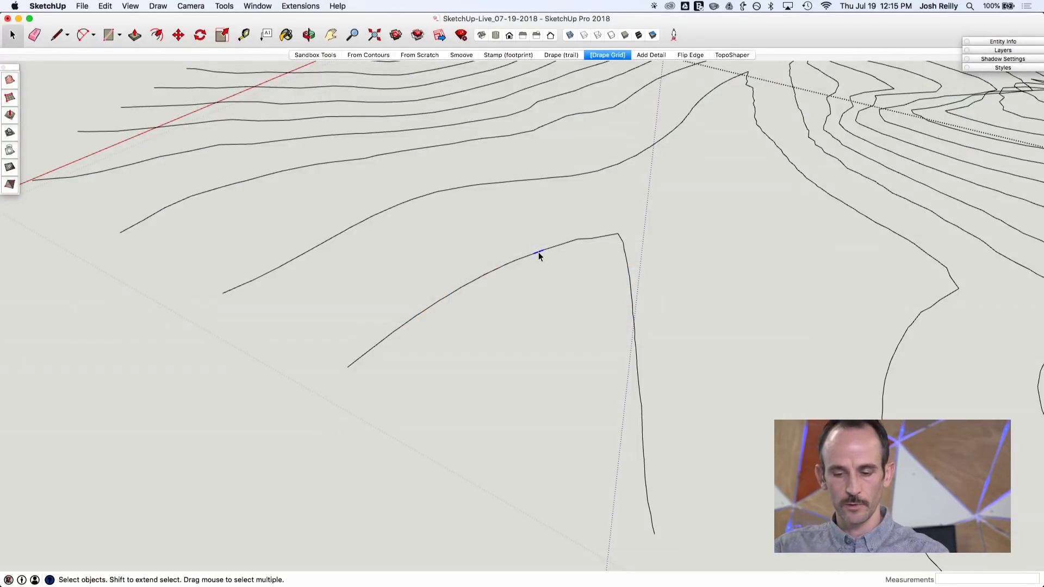
triple_click(538, 252)
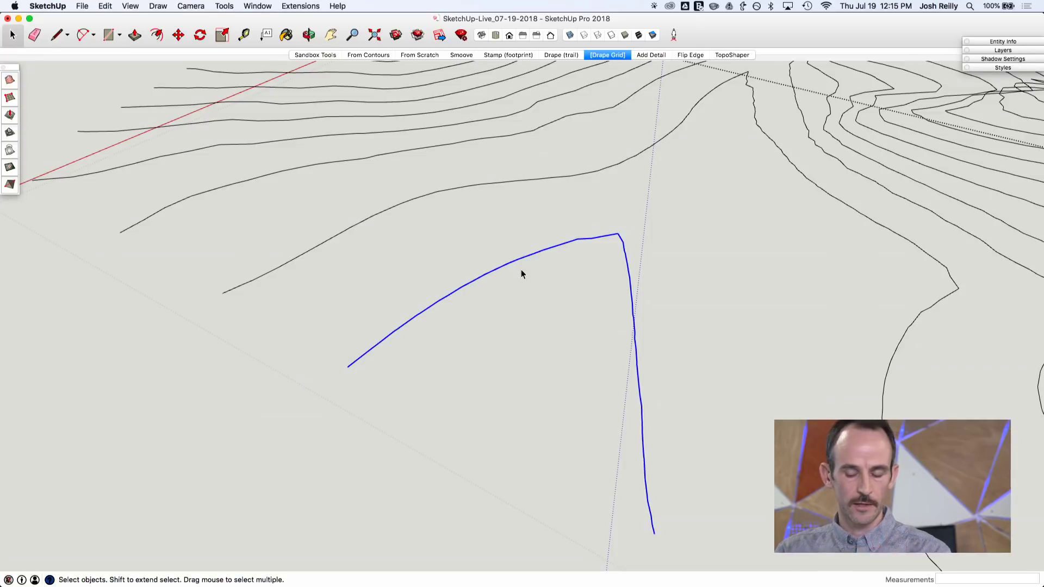
click(992, 43)
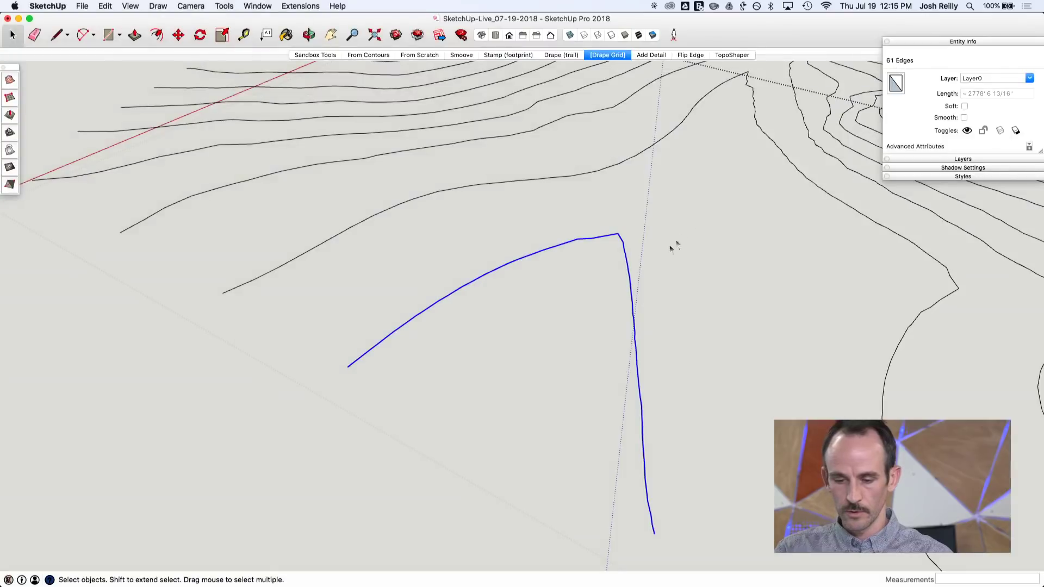
click(674, 248)
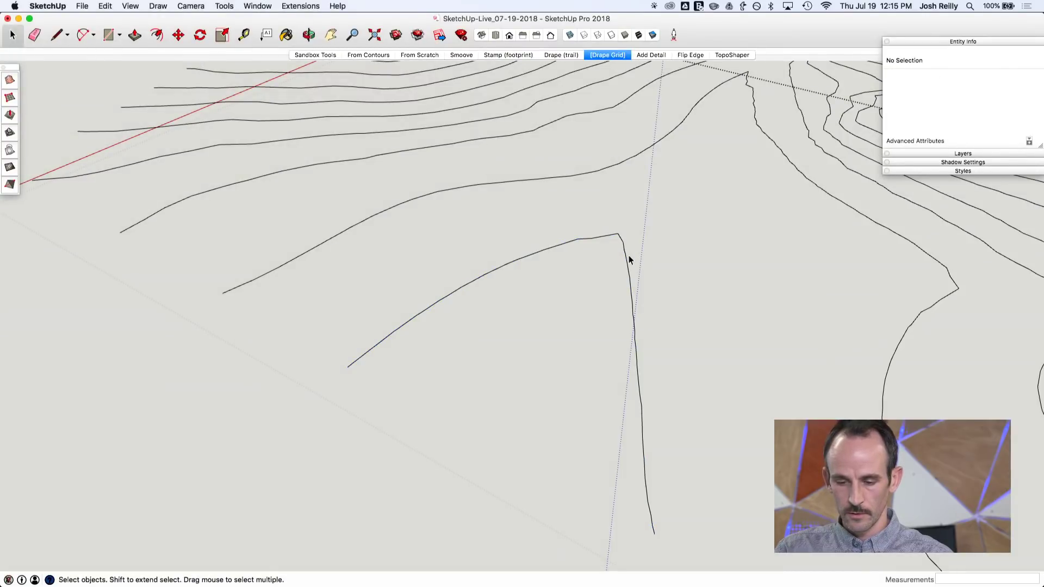
Simplify the sharply bent contour line with Simplify Contours at a 10-degree angle
click(629, 256)
click(301, 6)
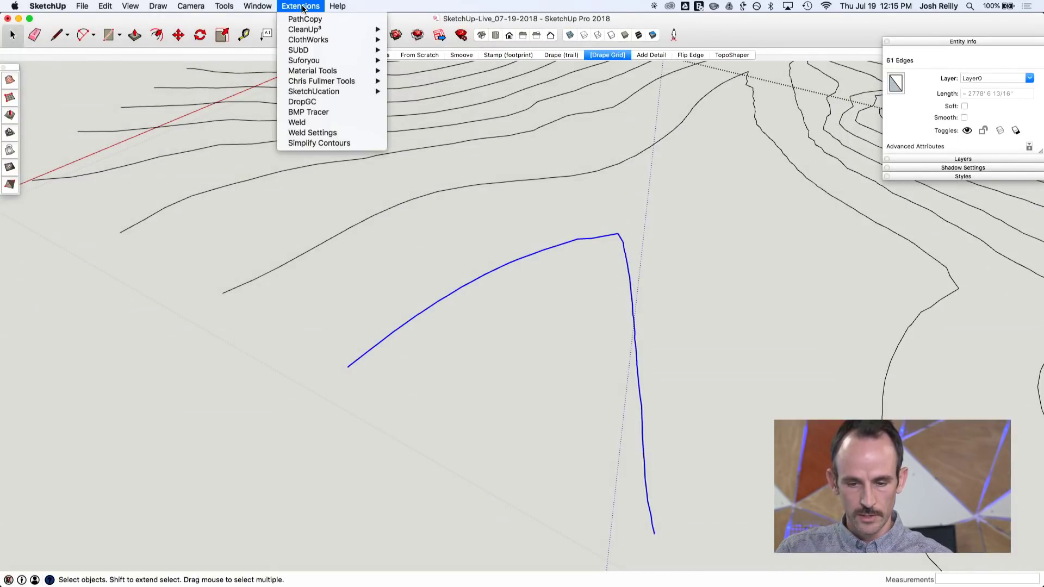
click(314, 143)
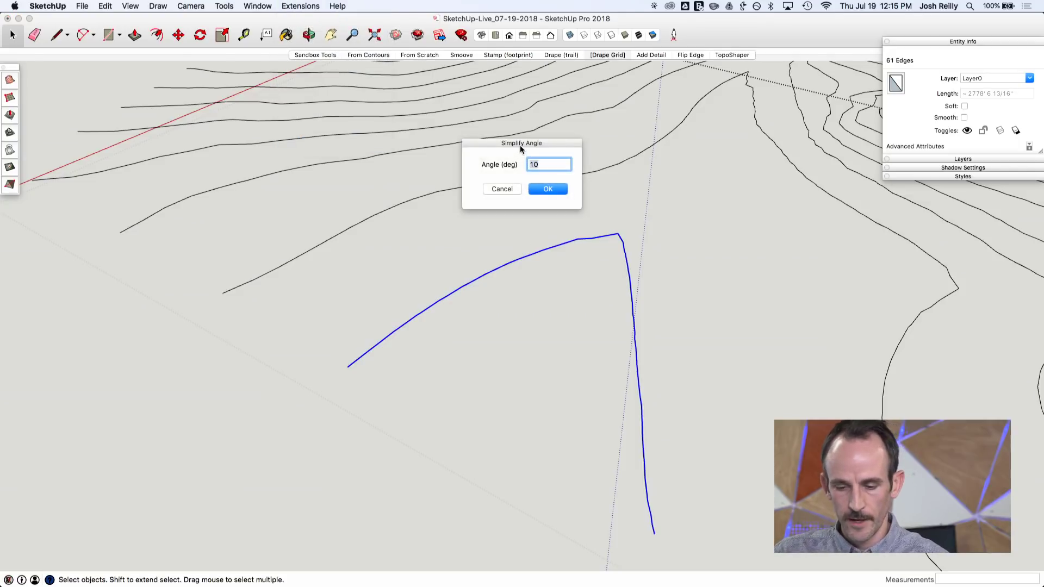
drag(520, 148, 440, 130)
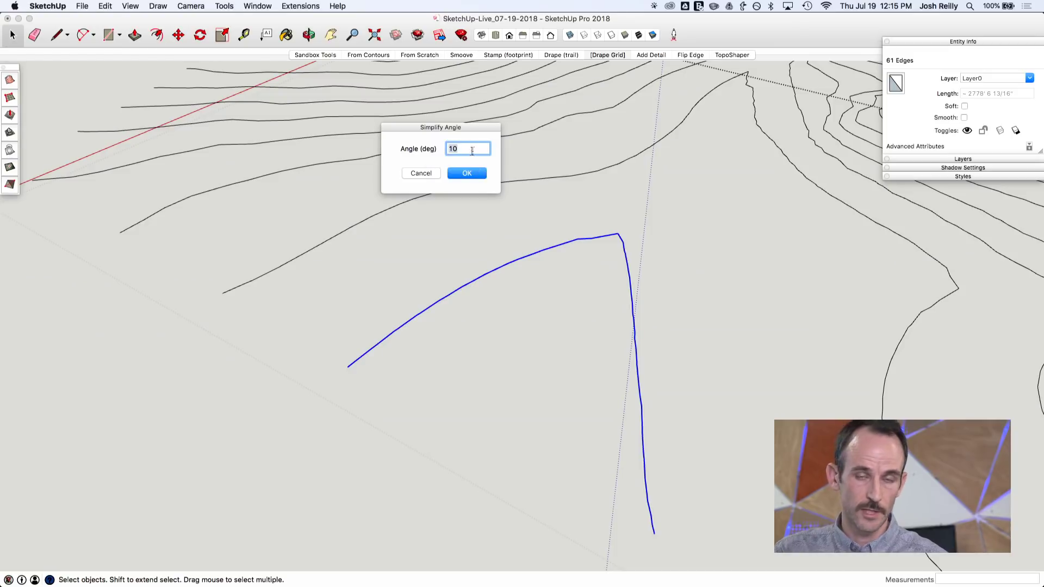
click(468, 174)
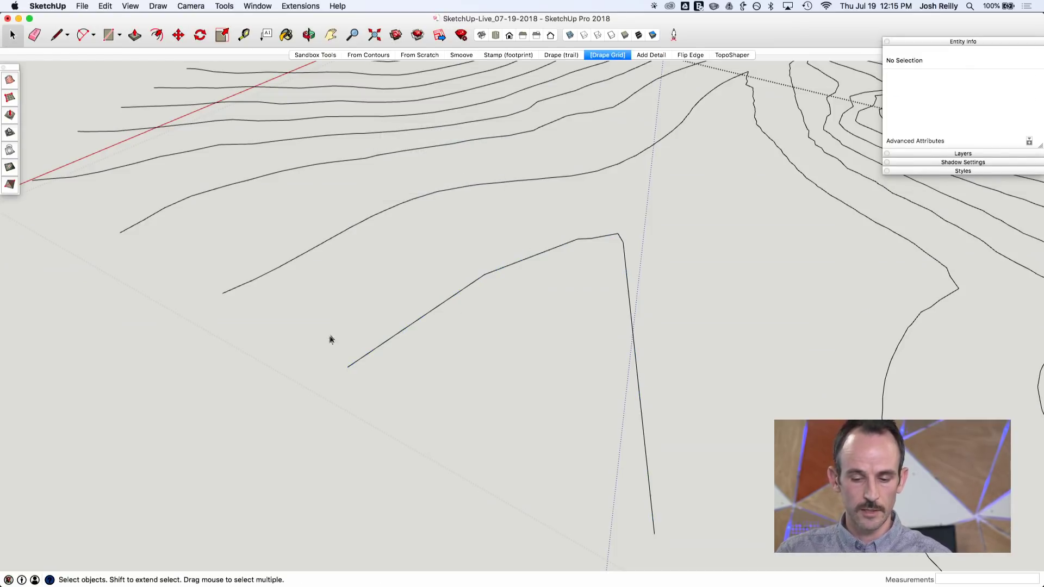
Explode the simplified contour curve into edges and undo back to the original, detailed contour
click(629, 302)
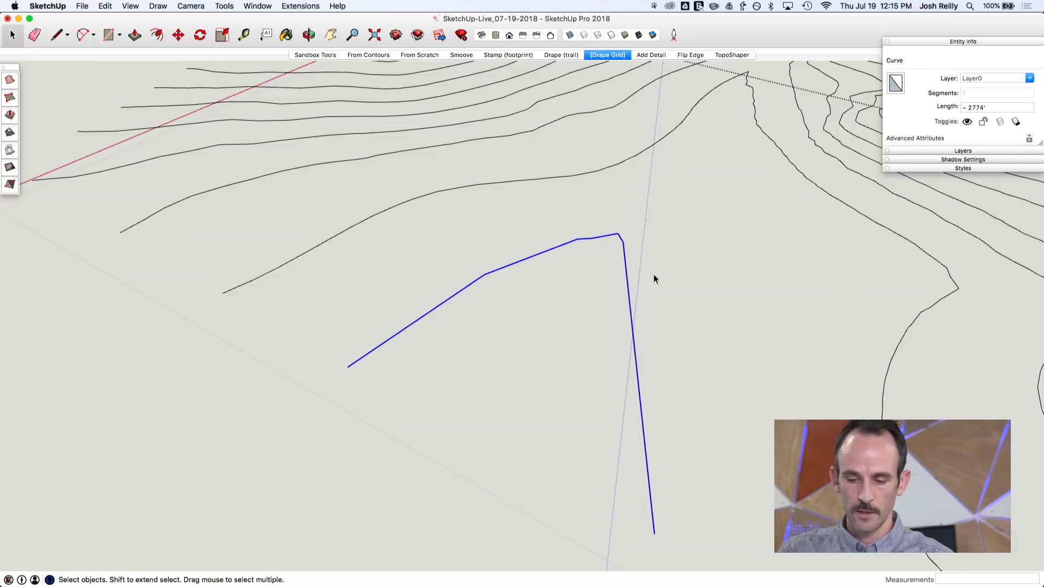
click(653, 277)
right_click(626, 273)
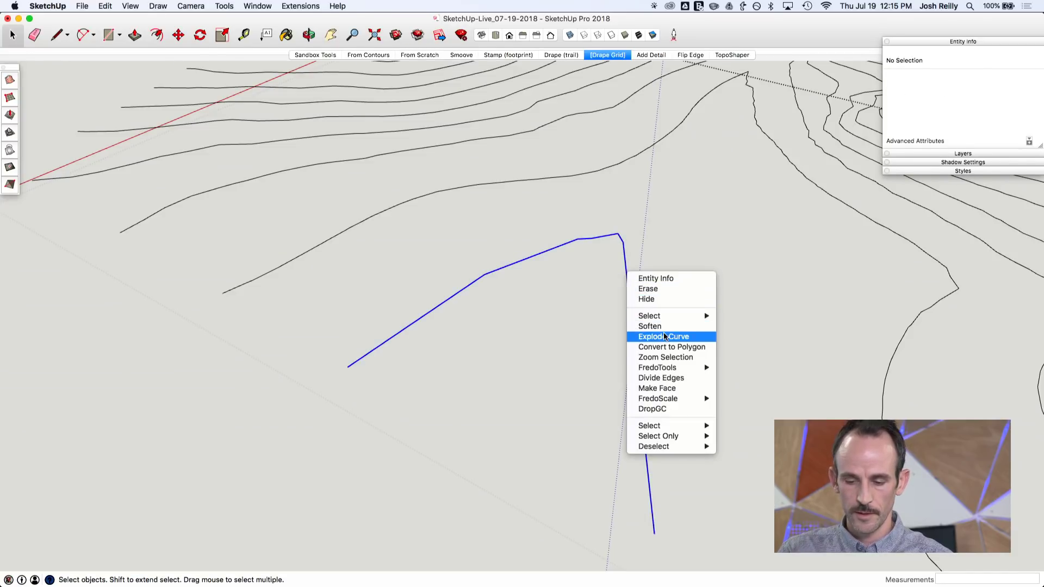
click(664, 337)
click(652, 272)
triple_click(625, 270)
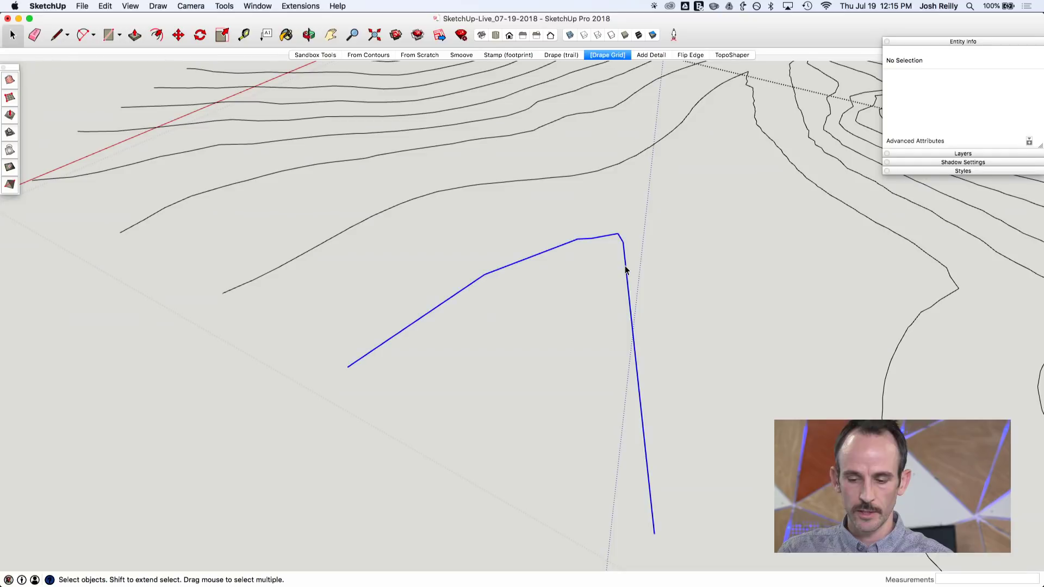
click(653, 257)
key(super+z)
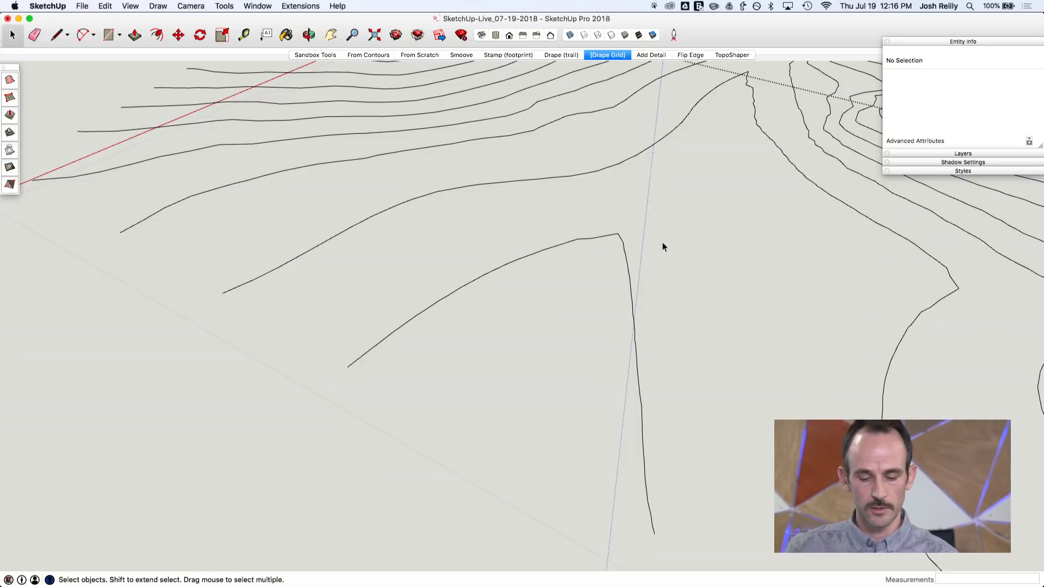
Open the hump-shaped draped grid surface for editing and select one of its faces
scroll(636, 240, down, 10)
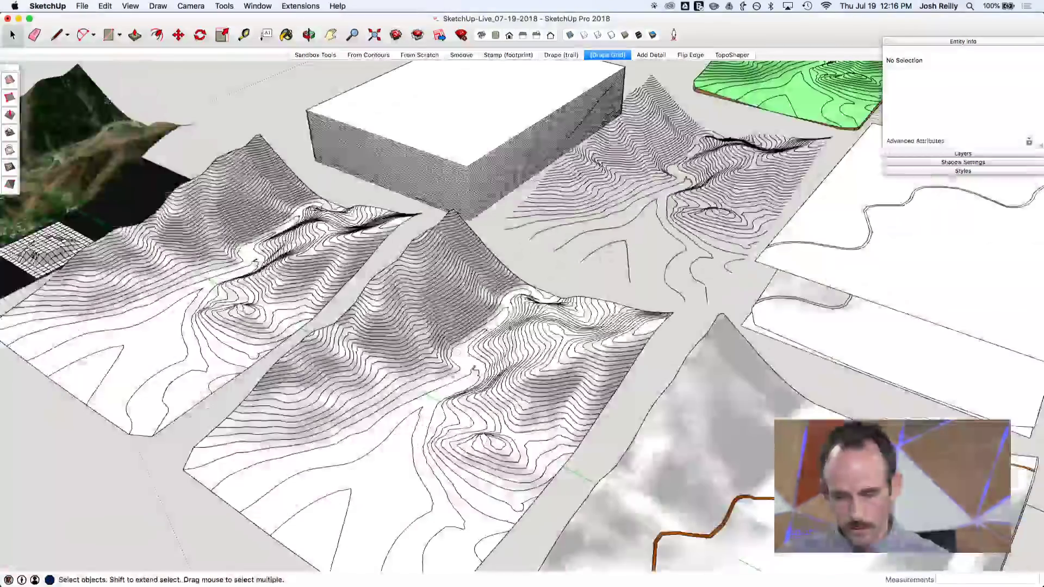
middle_drag(631, 244, 653, 256)
middle_drag(479, 304, 466, 338)
scroll(457, 310, up, 12)
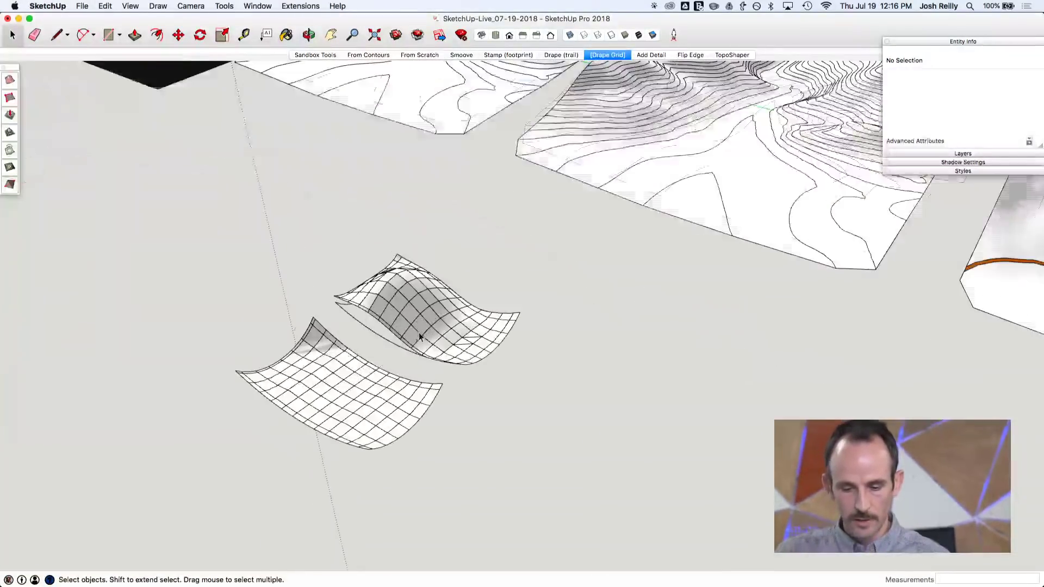
middle_drag(478, 284, 263, 244)
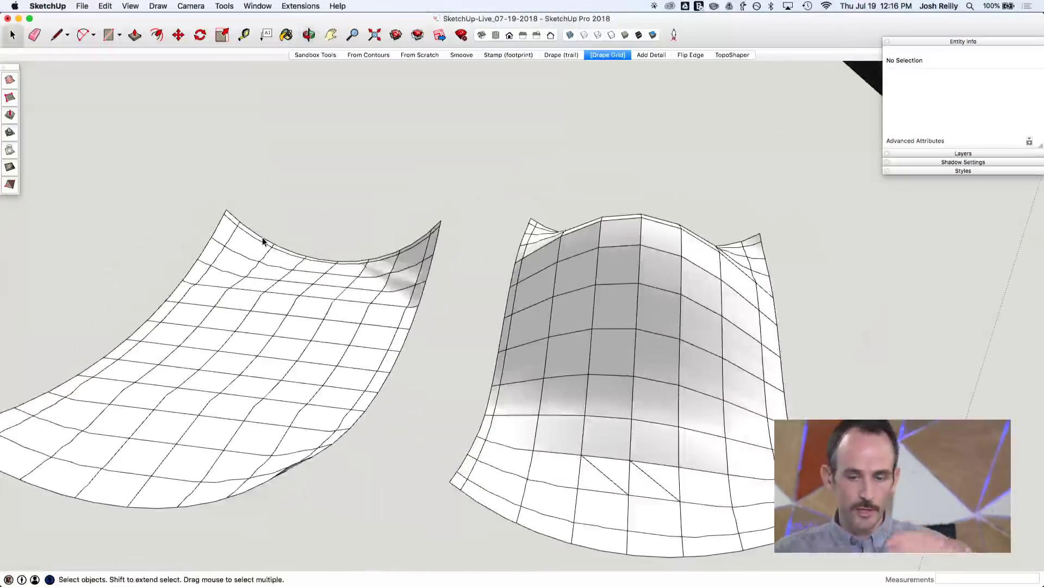
middle_drag(337, 246, 534, 200)
click(527, 228)
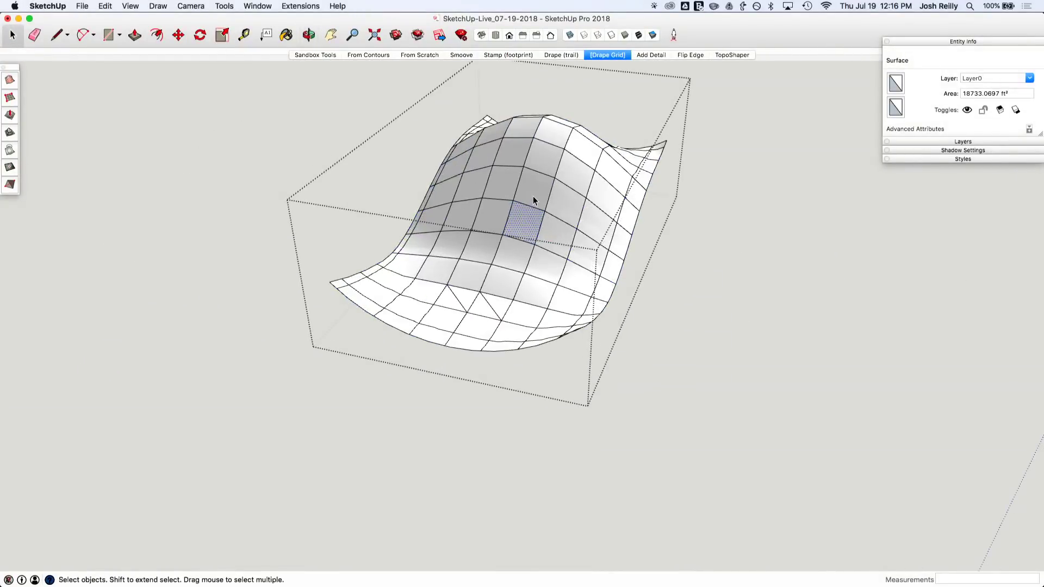
Soften all edges of the hump-shaped surface with Smooth Normals and Soften Coplanar enabled, and leave the group
right_click(527, 175)
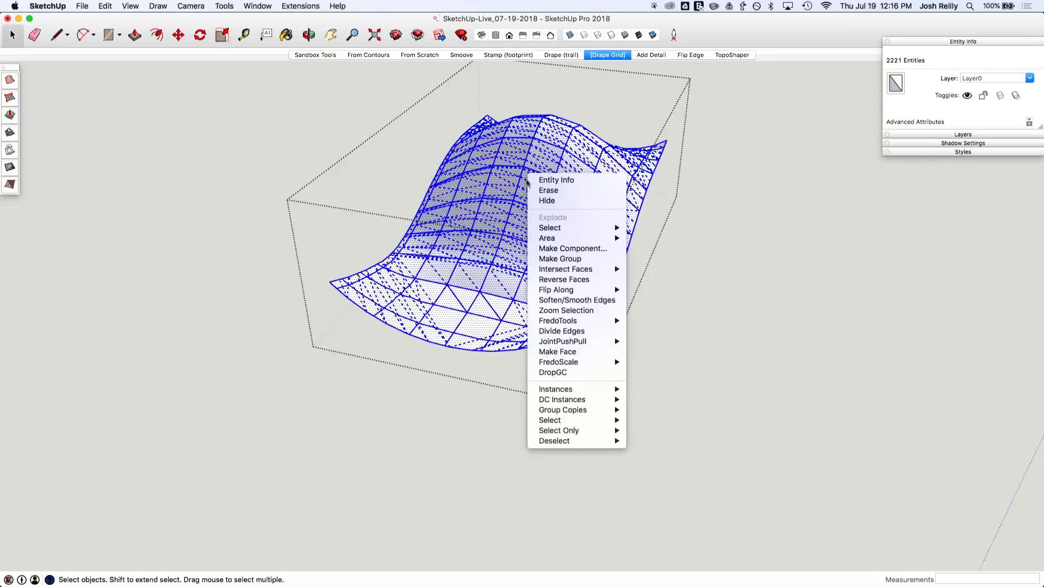
click(577, 301)
drag(610, 331, 767, 104)
click(690, 158)
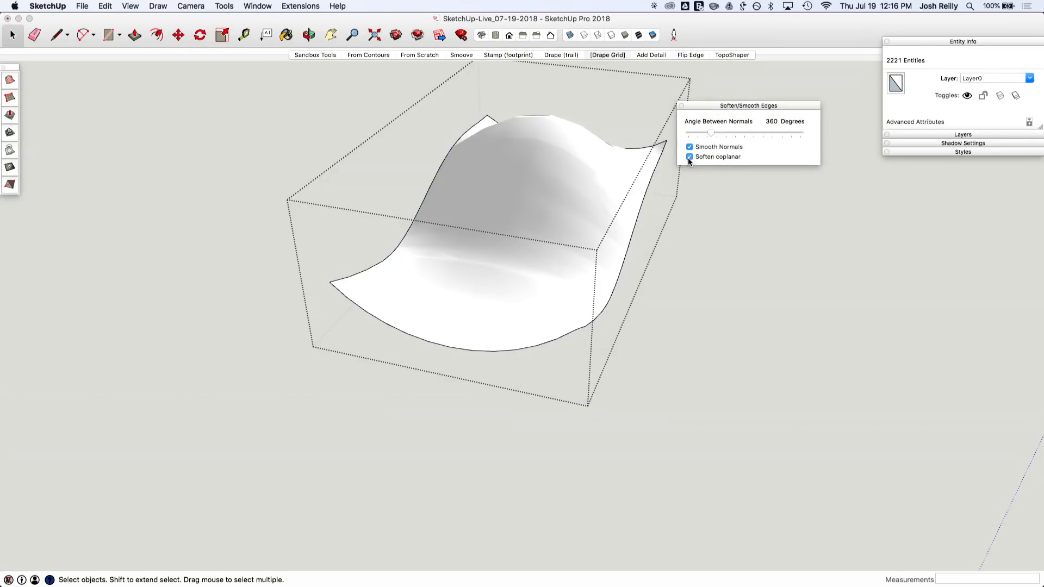
drag(710, 139, 712, 140)
click(681, 106)
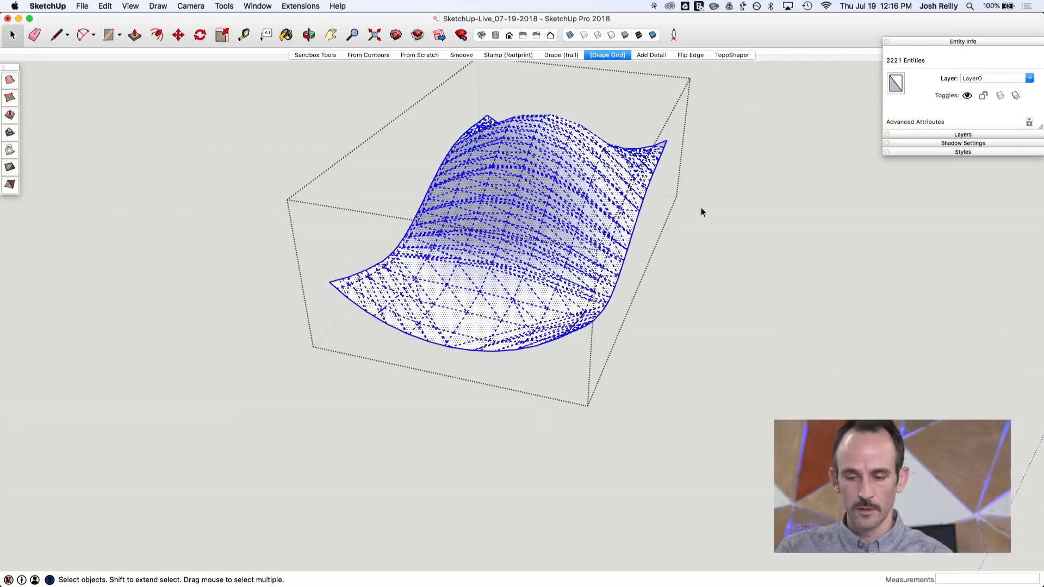
click(555, 227)
middle_drag(556, 226, 599, 279)
drag(556, 239, 584, 211)
key(space)
Show the hidden geometry of the grid surfaces to inspect their triangulation, and hide it again
click(130, 6)
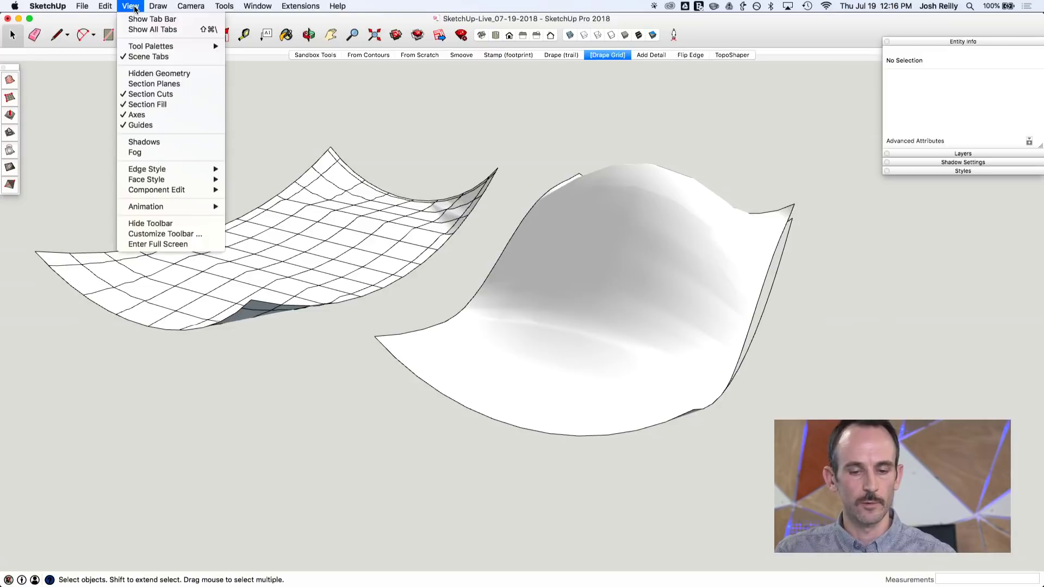
click(138, 72)
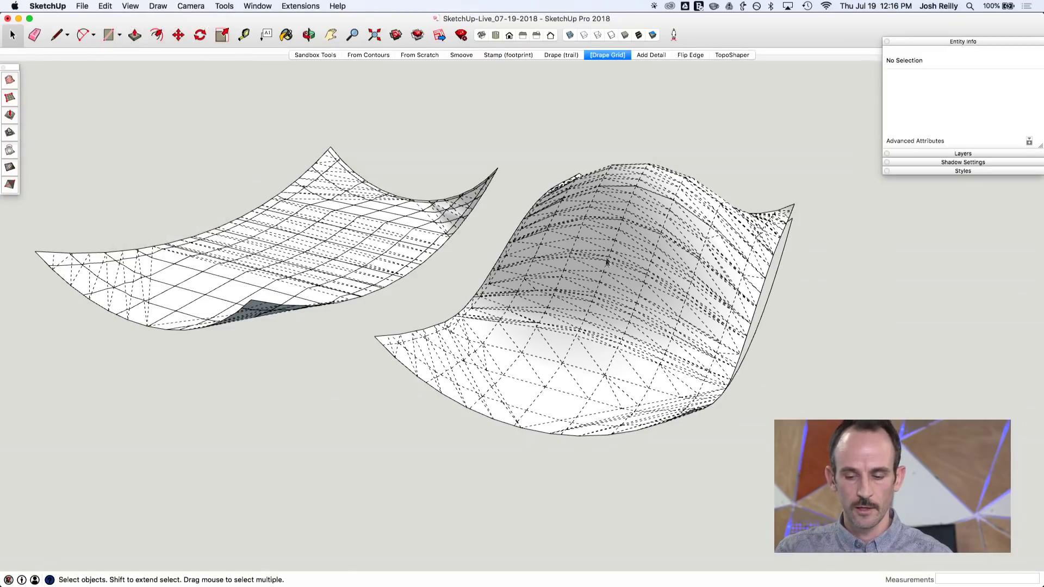
click(132, 6)
click(142, 71)
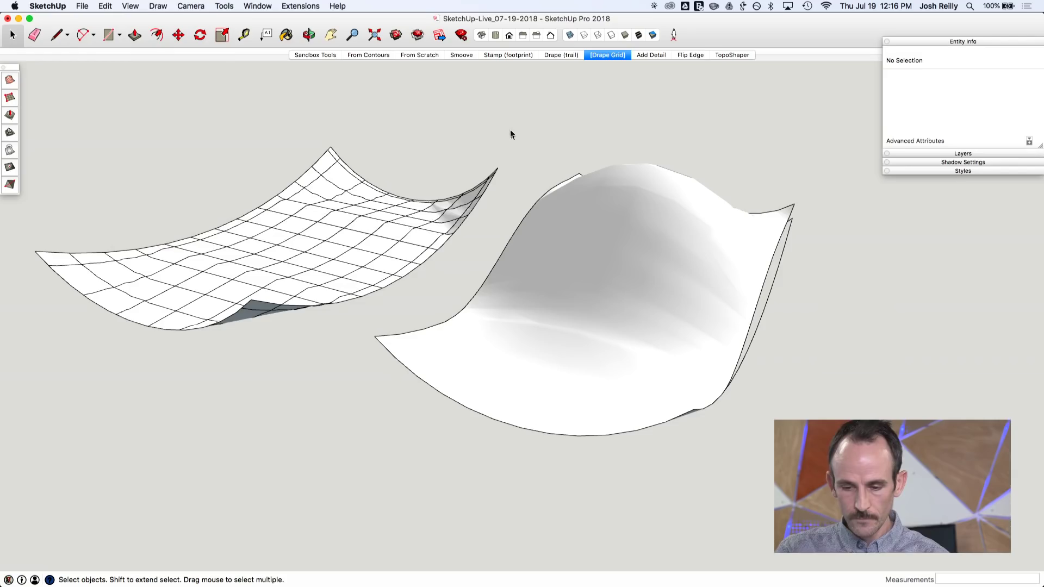
Show the TopoShaper scene, switch to Chrome to glance at the extension pages, and return to SketchUp
click(737, 54)
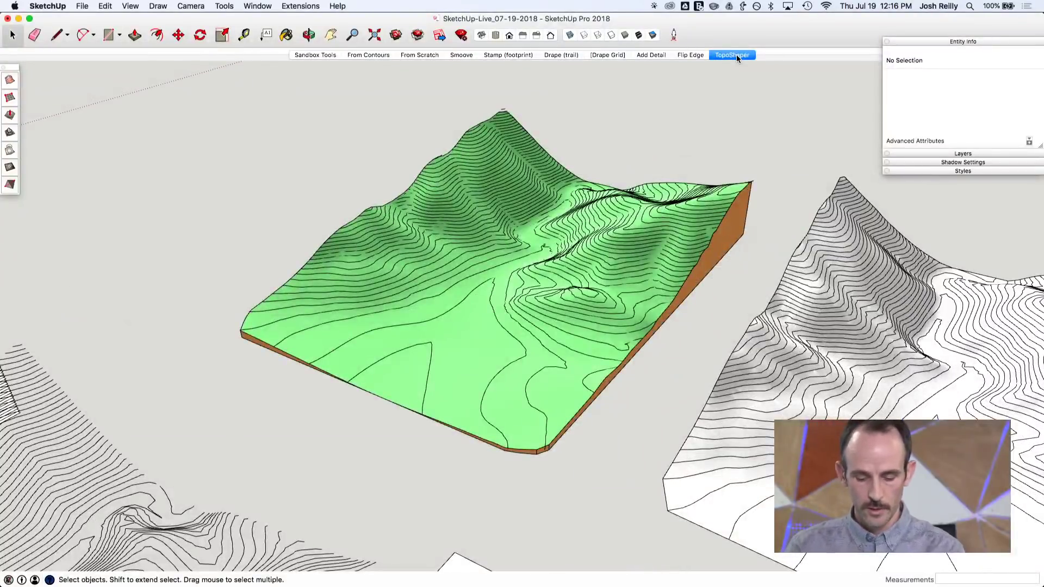
key(super+Tab)
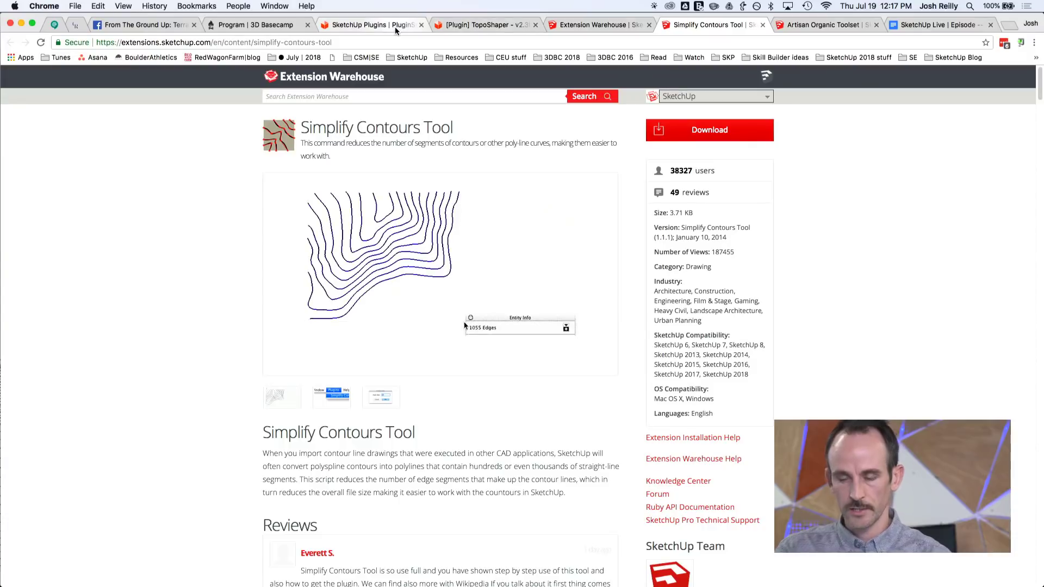
key(super+Tab)
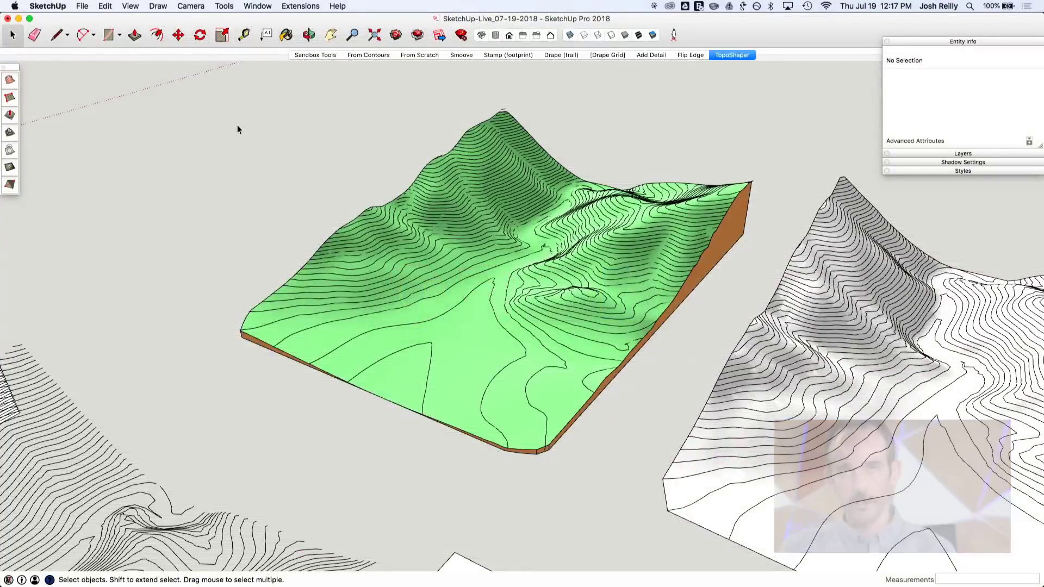
Bring the bare contour lines between the terrain blocks into view from above and save the model
middle_drag(500, 266, 663, 315)
scroll(625, 217, down, 5)
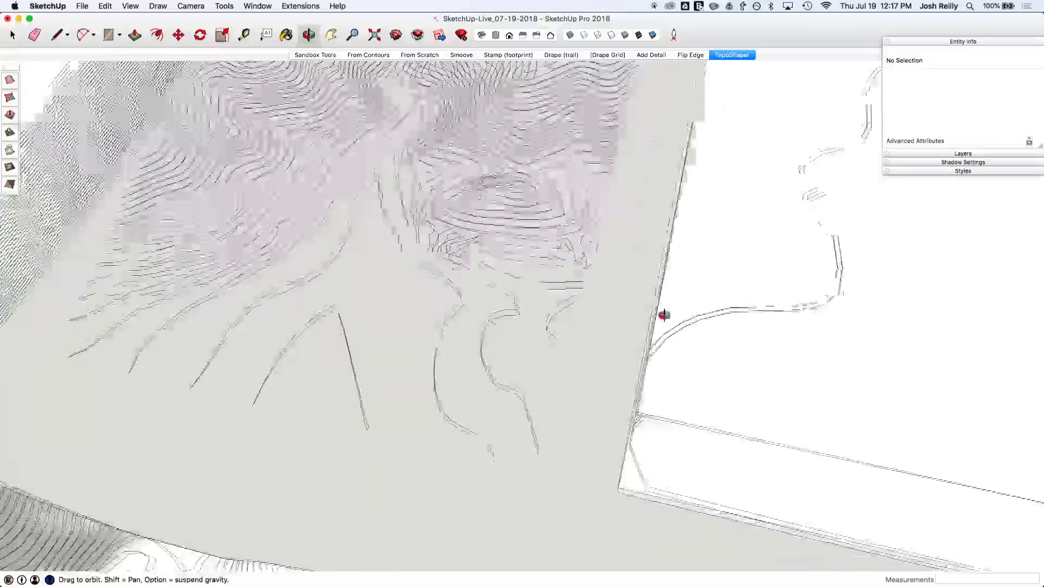
scroll(664, 315, down, 5)
scroll(544, 304, up, 5)
middle_drag(543, 305, 598, 359)
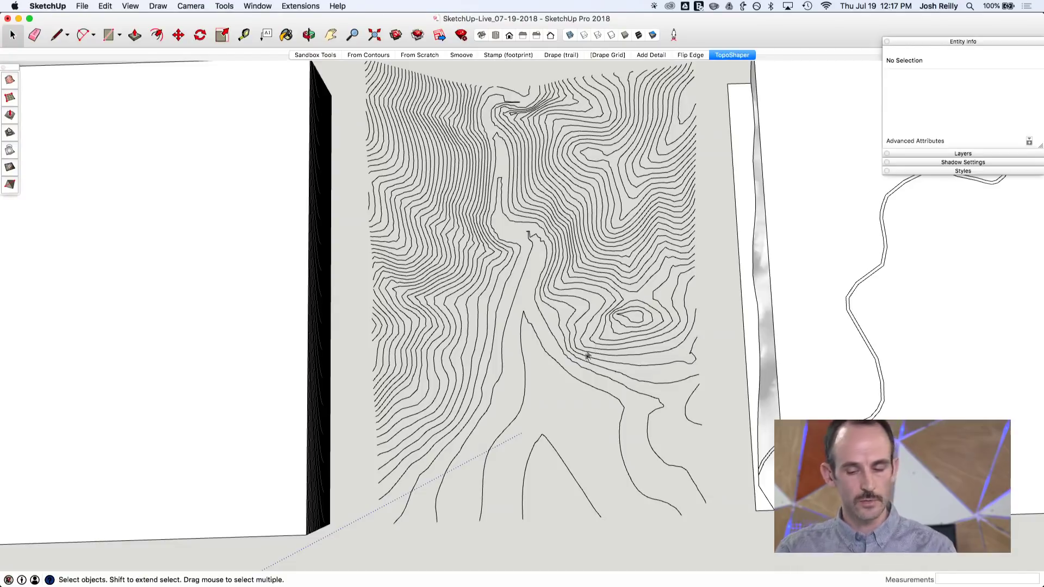
middle_drag(579, 354, 556, 328)
scroll(566, 333, down, 3)
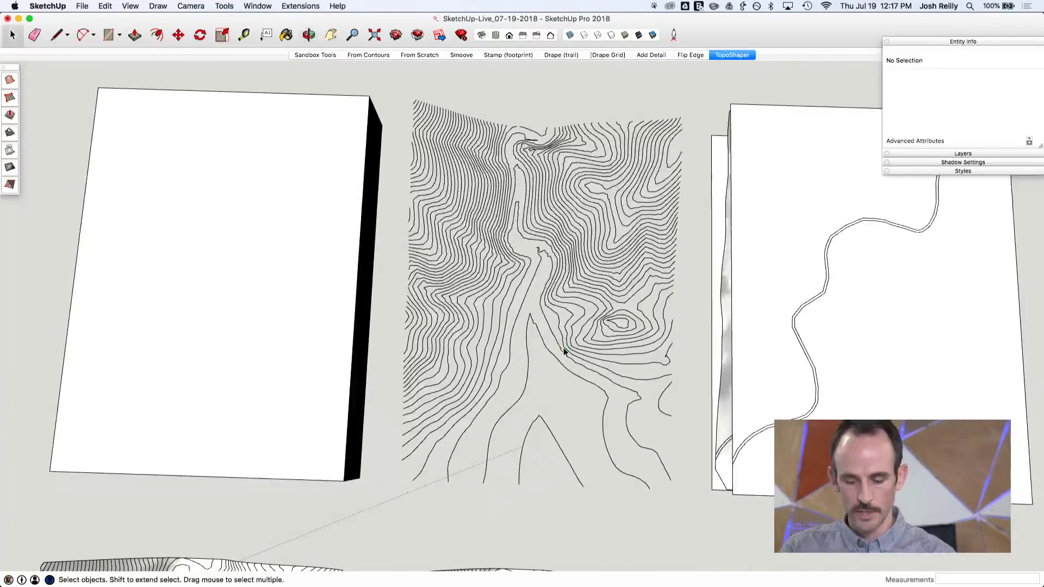
click(82, 6)
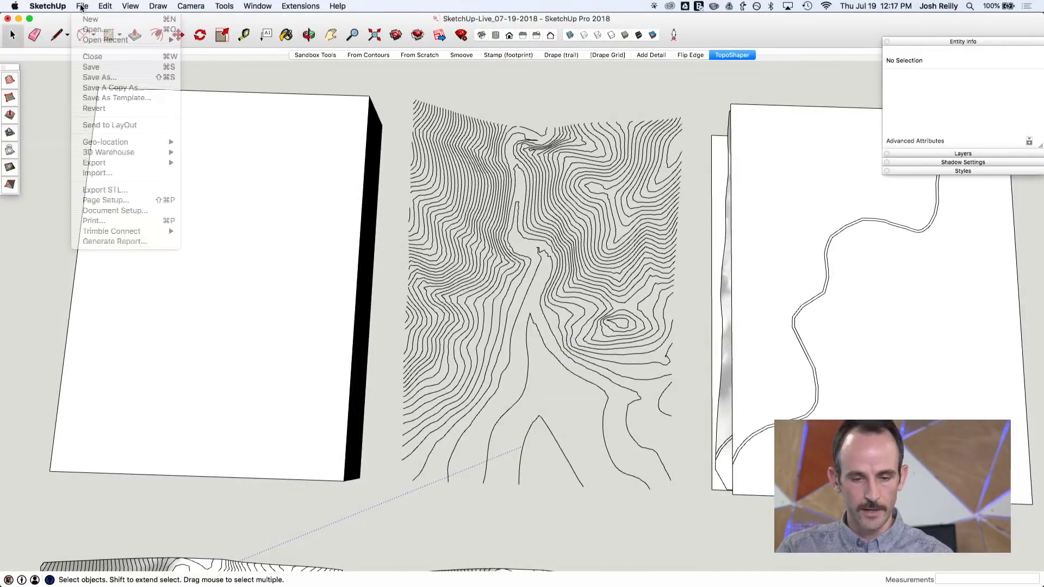
click(92, 69)
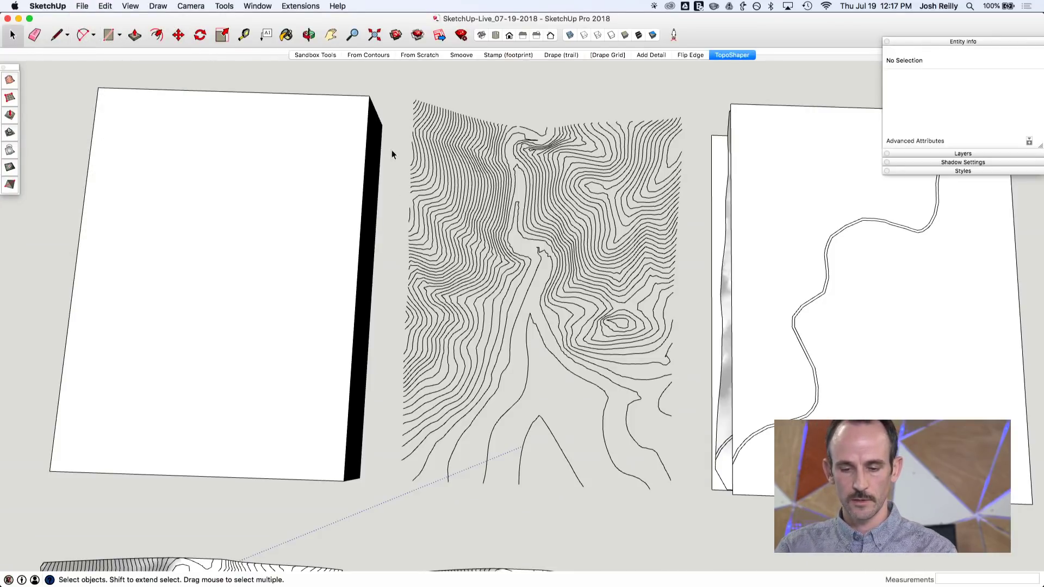
Select the contour line group and display the TopoShaper tool palette beside the Sandbox tools
drag(397, 98, 692, 538)
click(131, 6)
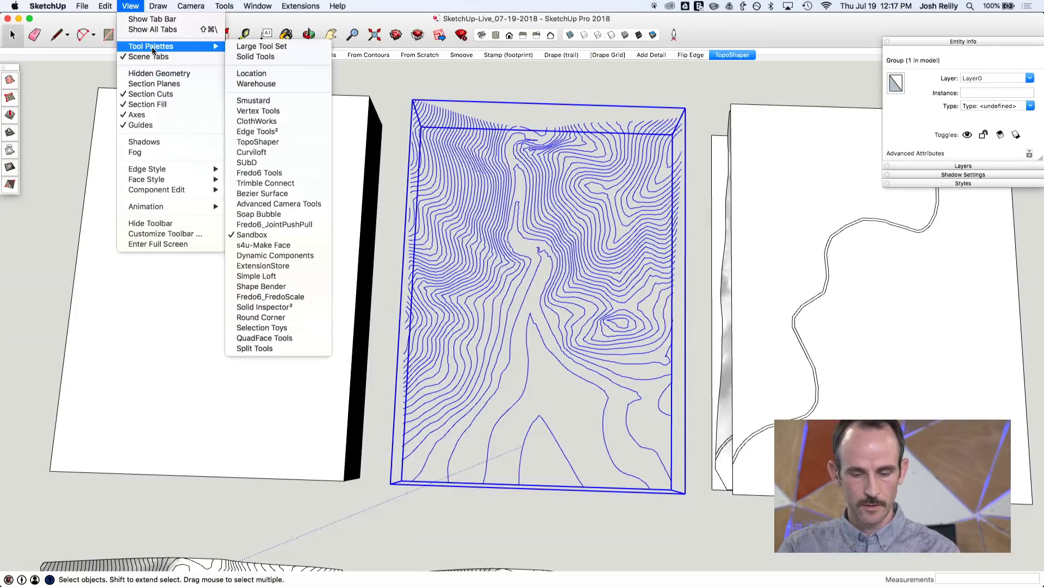
mouse_move(207, 46)
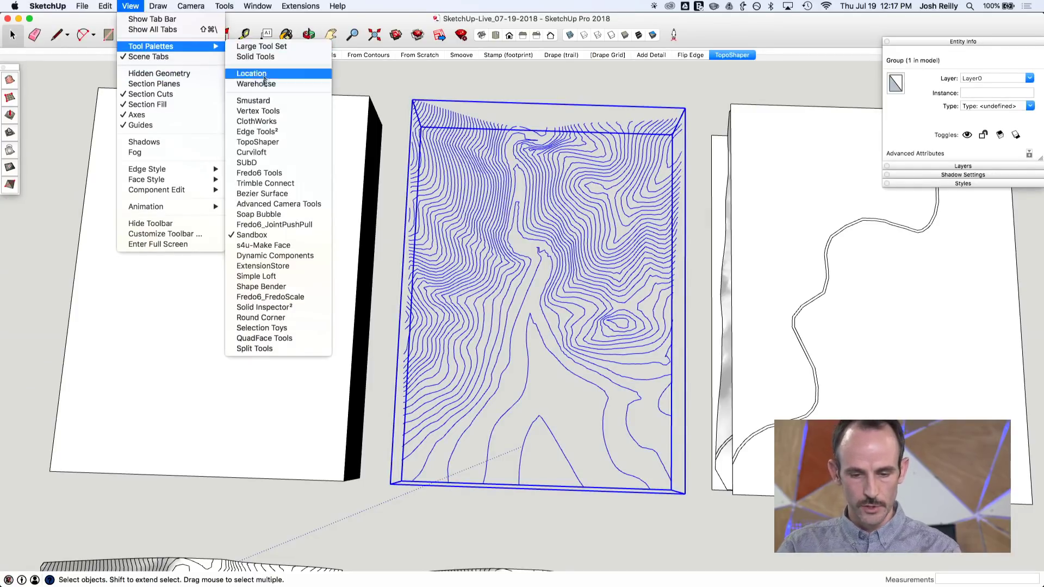
click(265, 143)
drag(11, 299, 44, 67)
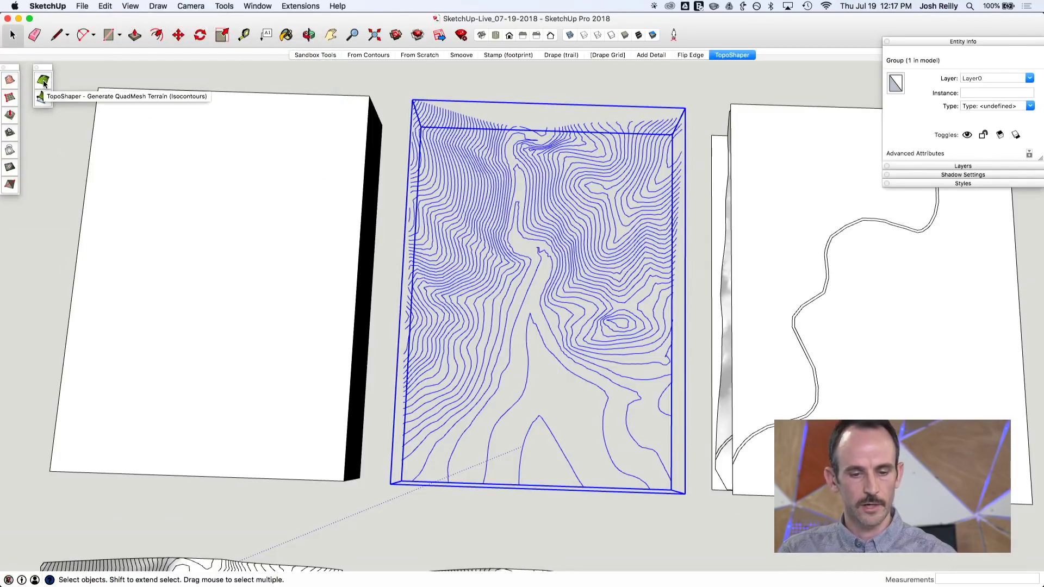
Generate a QuadMesh terrain from the selected contours with TopoShaper, calculating and accepting the preview on the 50 x 36 grid
click(43, 81)
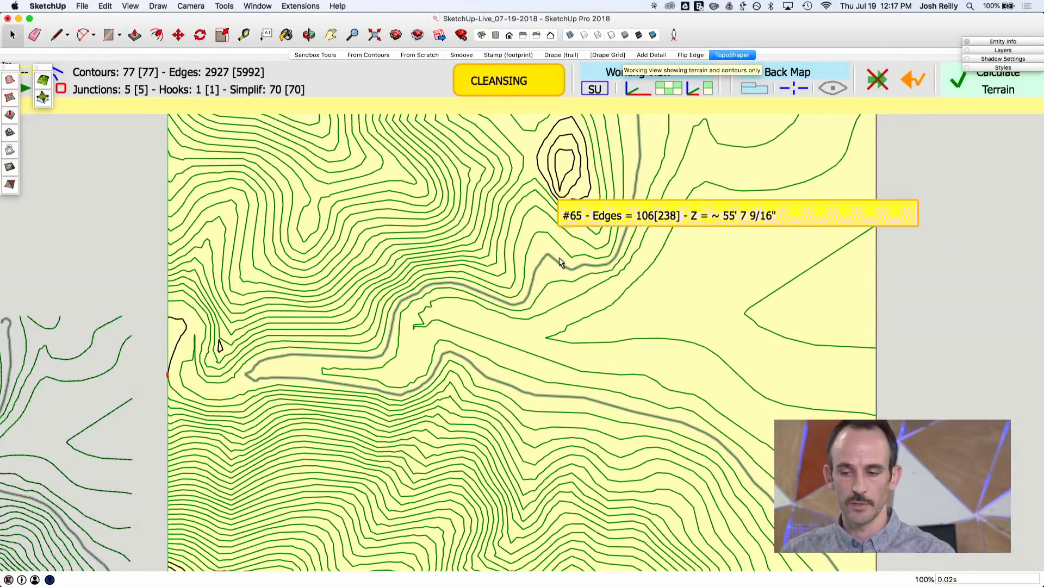
click(975, 92)
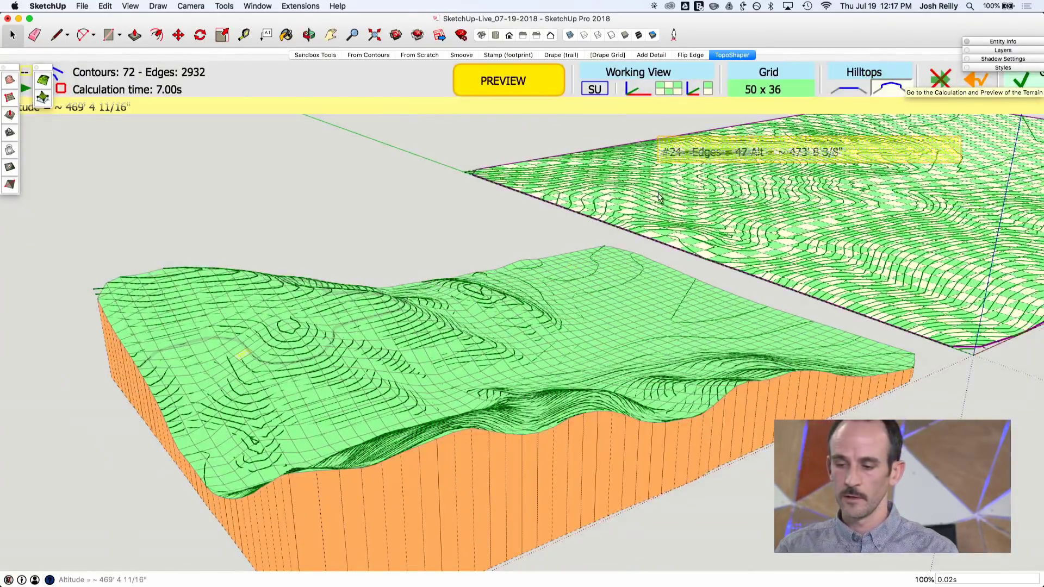
click(1021, 86)
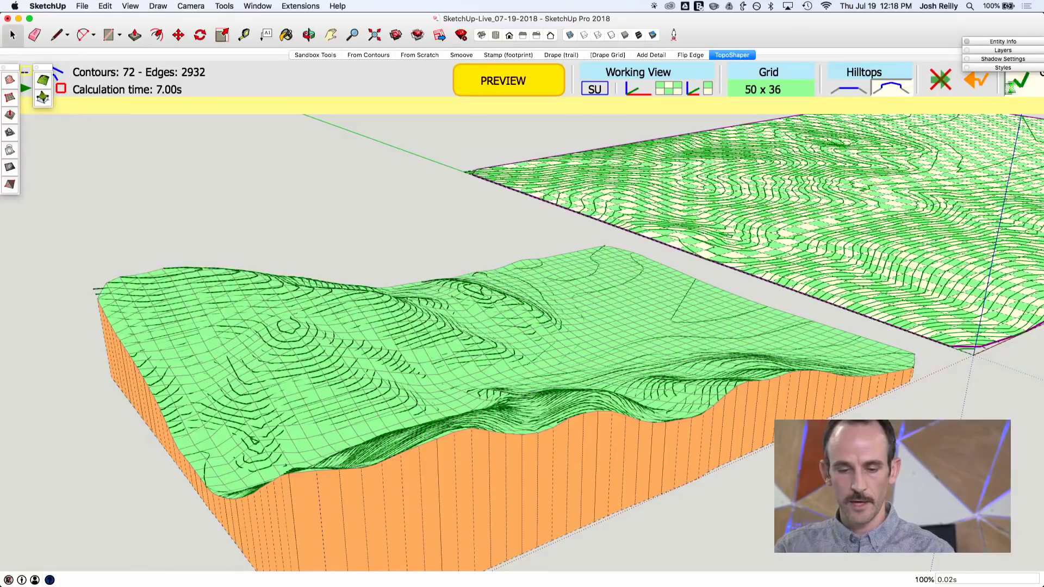
click(668, 224)
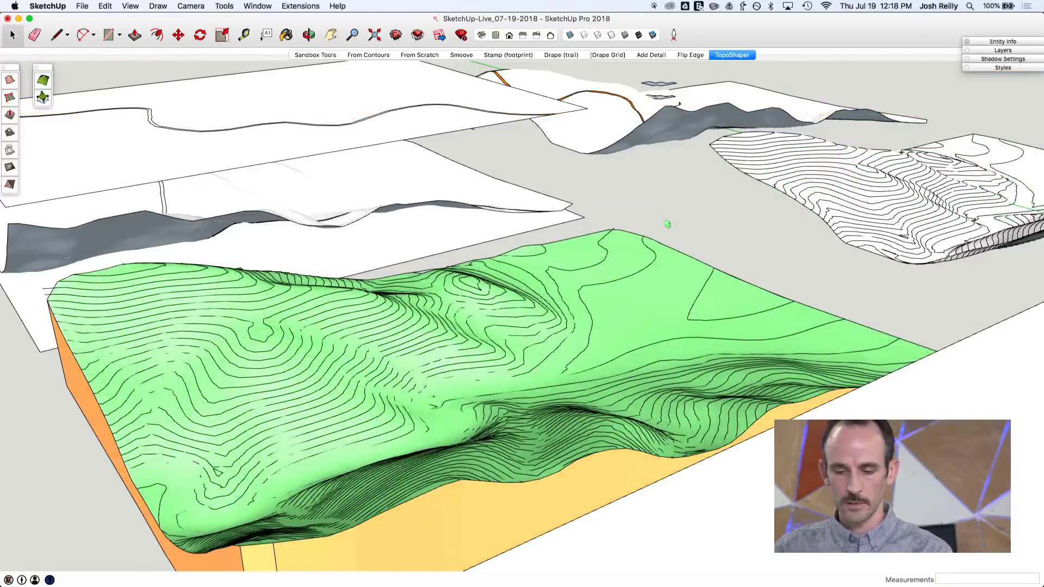
Turn on hidden geometry with the Sandbox and green TopoShaper terrains in view together
scroll(614, 272, down, 3)
middle_drag(670, 235, 471, 378)
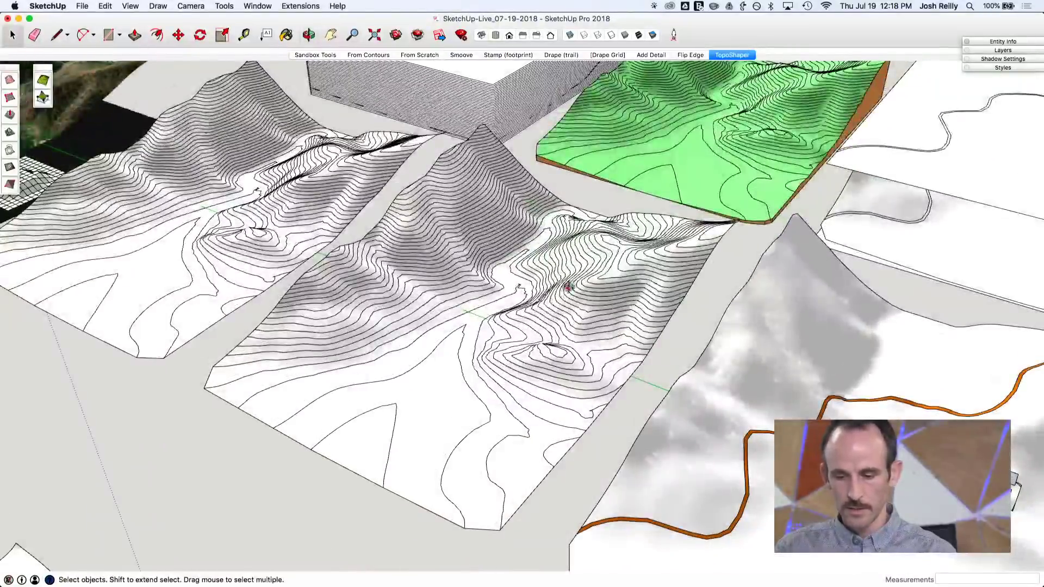
scroll(451, 381, down, 3)
scroll(479, 337, up, 3)
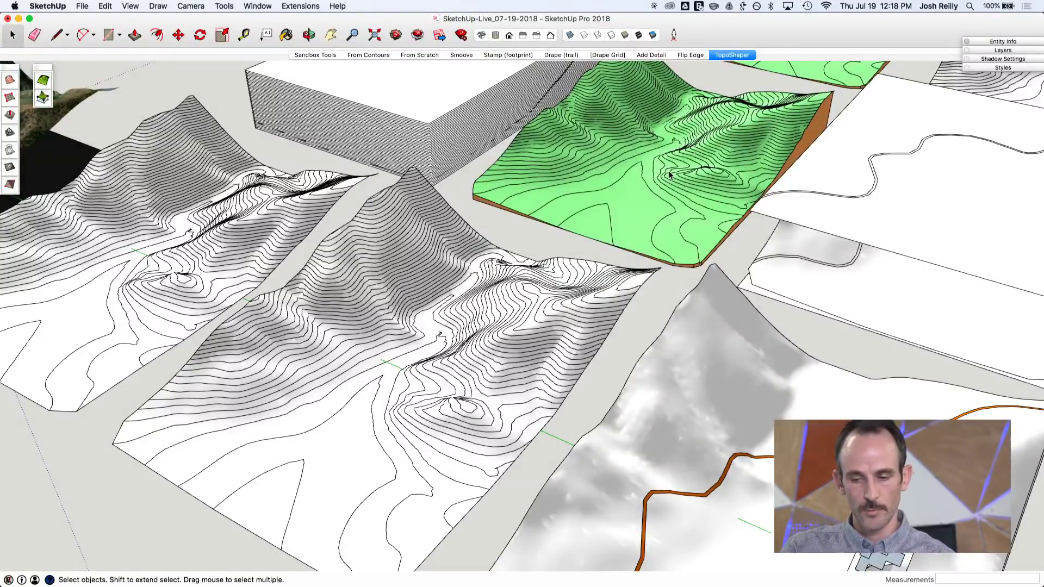
middle_drag(544, 163, 391, 128)
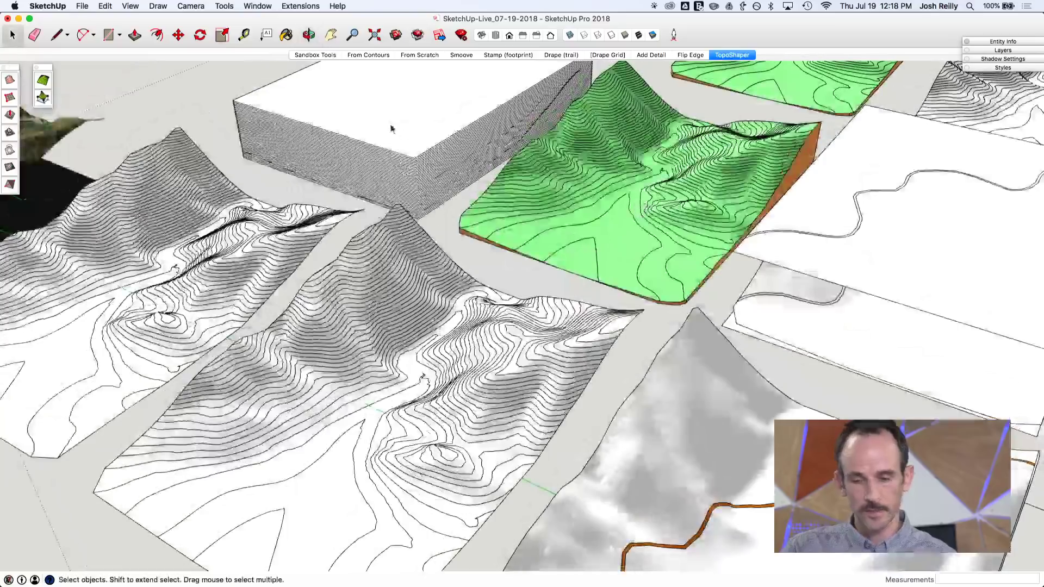
click(130, 6)
click(143, 73)
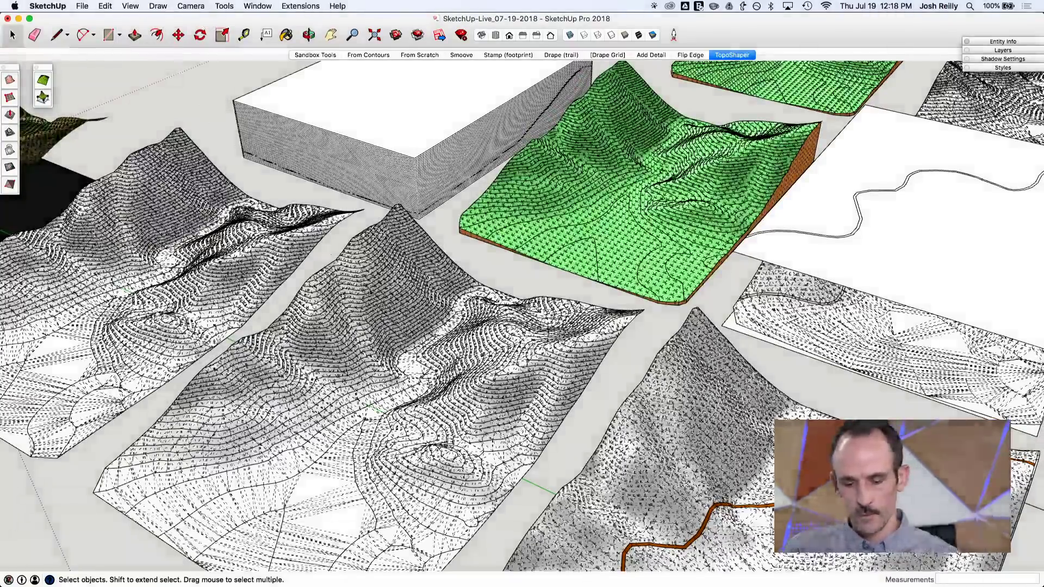
Examine the triangulation of the From Contours terrain up close and compare it with the green TopoShaper mesh
scroll(533, 435, up, 5)
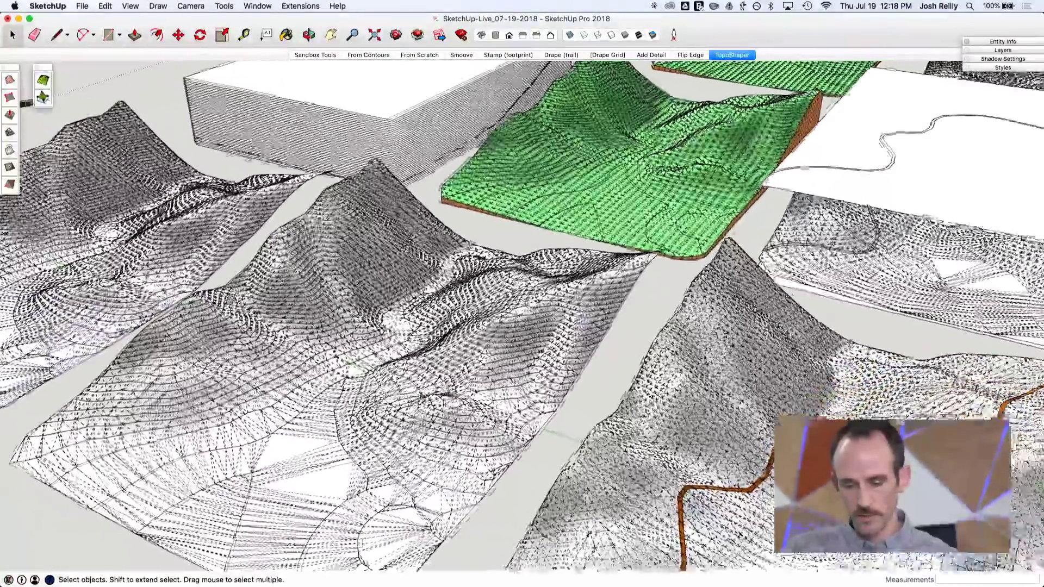
scroll(354, 364, up, 5)
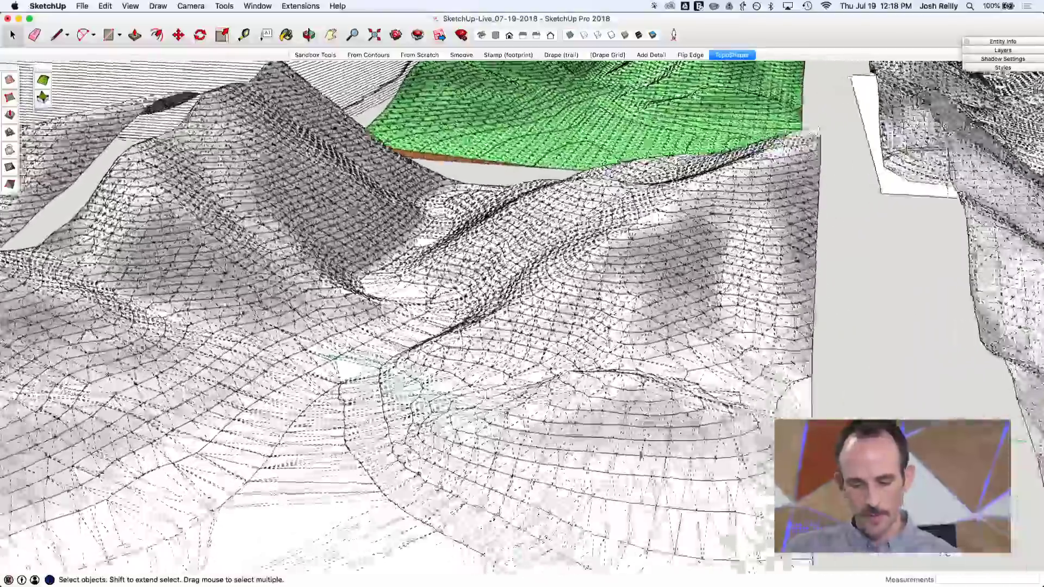
scroll(345, 381, up, 6)
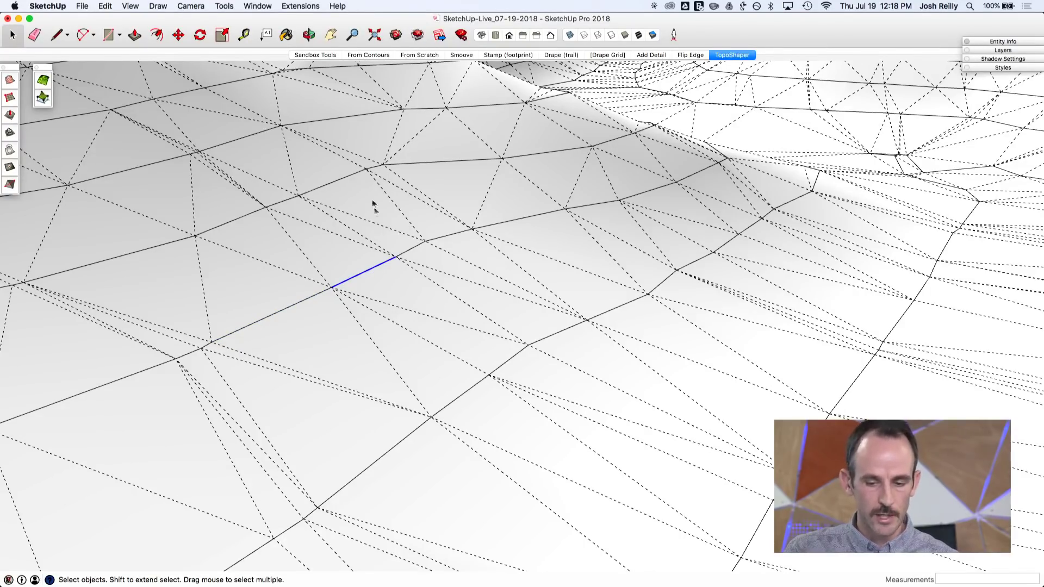
scroll(380, 258, down, 8)
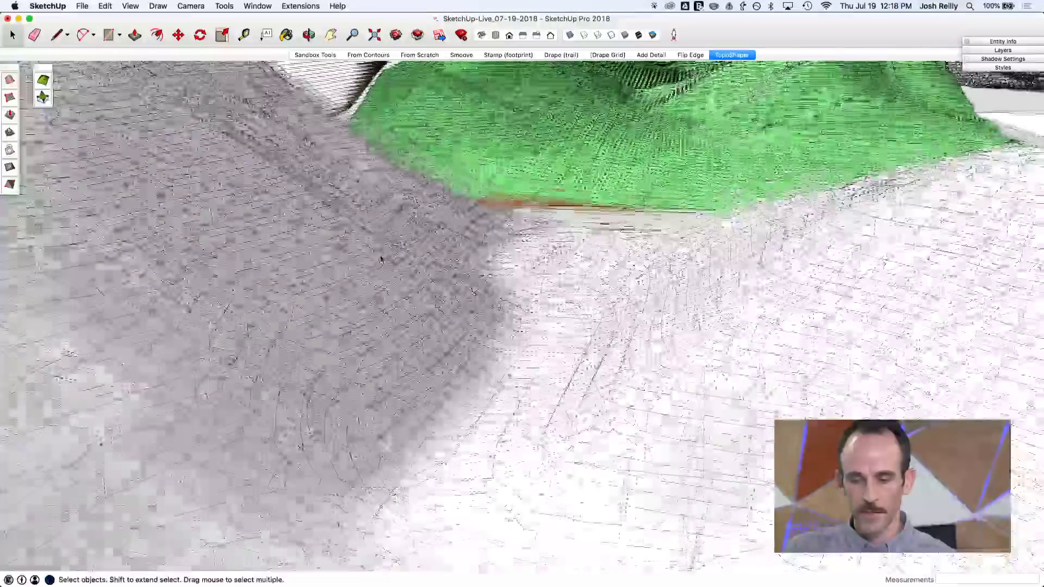
scroll(381, 259, down, 3)
scroll(487, 201, up, 8)
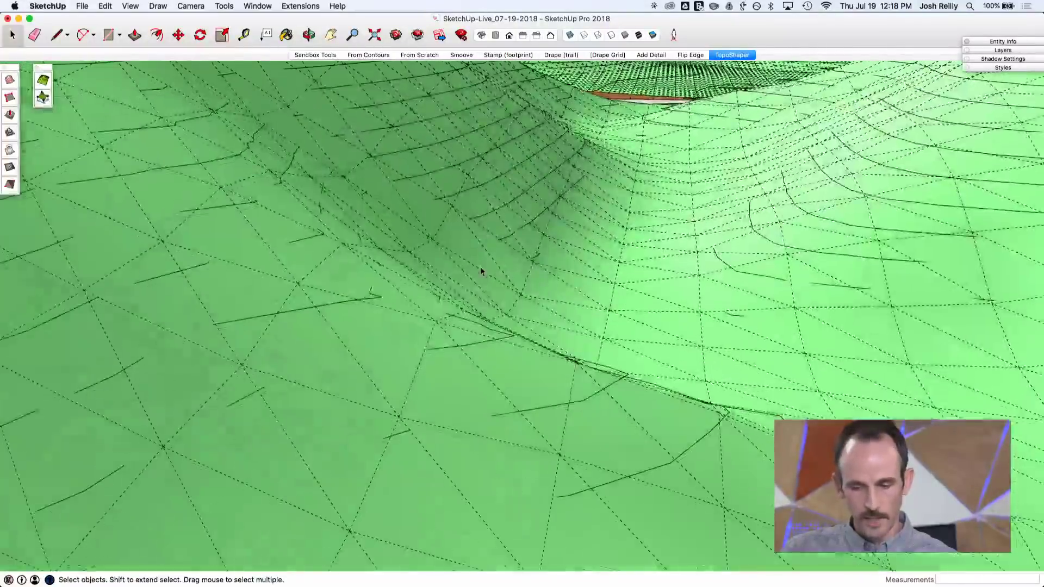
middle_drag(481, 271, 568, 227)
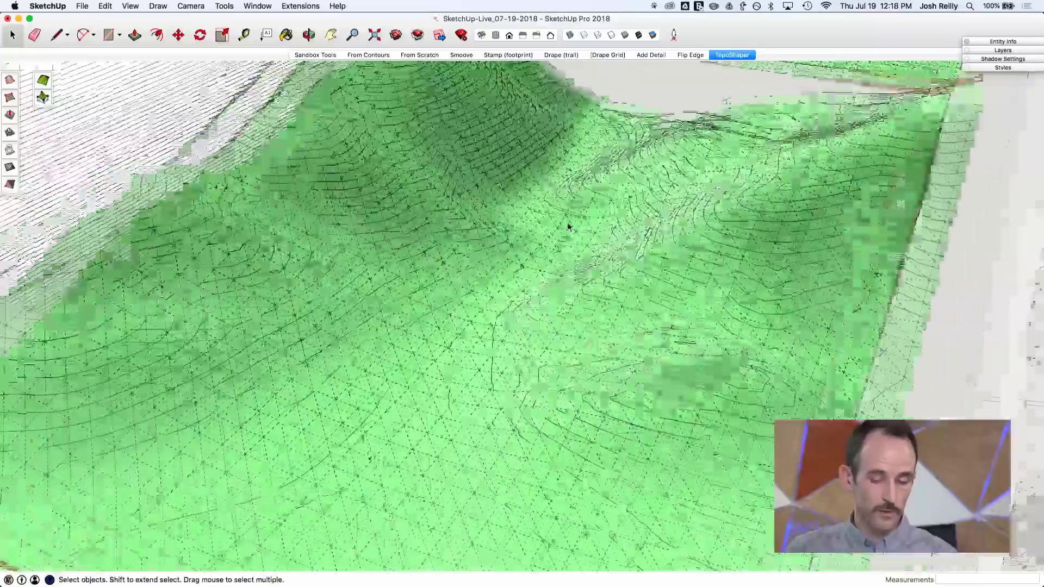
scroll(568, 227, down, 5)
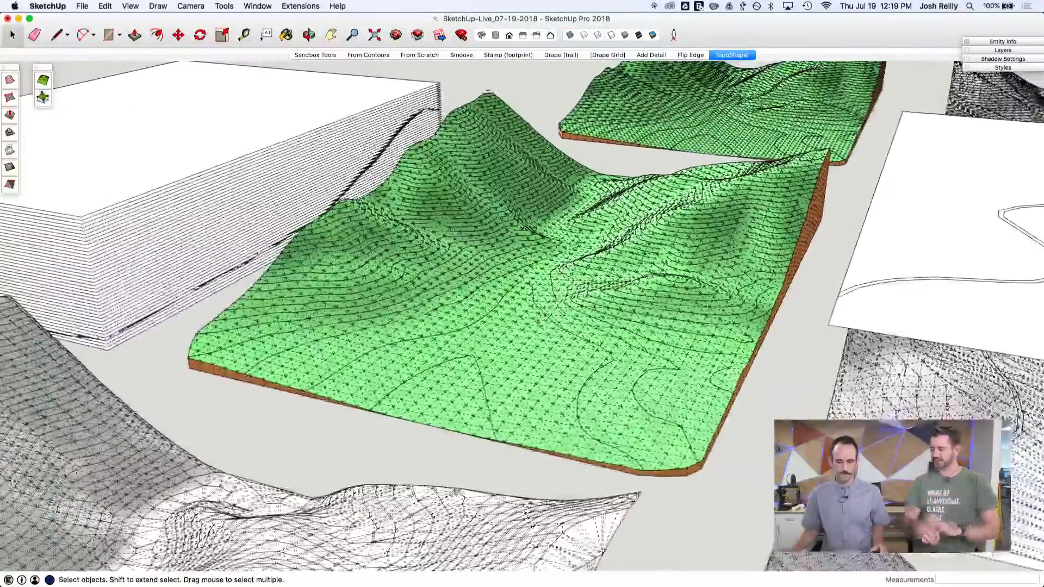
Open the green TopoShaper terrain for editing and raise a hill about 496' high in its flat area using Smoove with an 800' radius
double_click(539, 341)
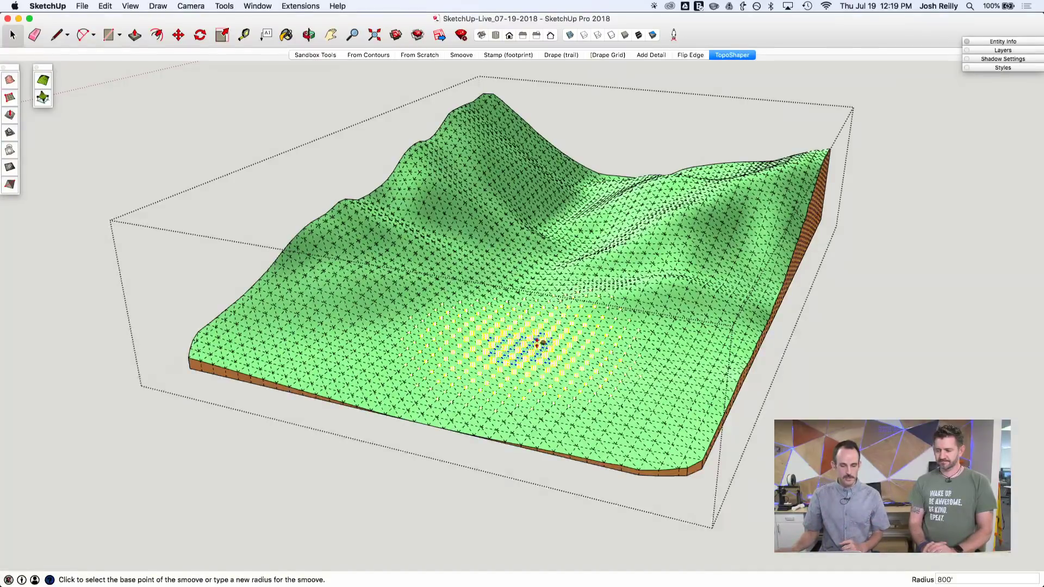
scroll(541, 342, up, 5)
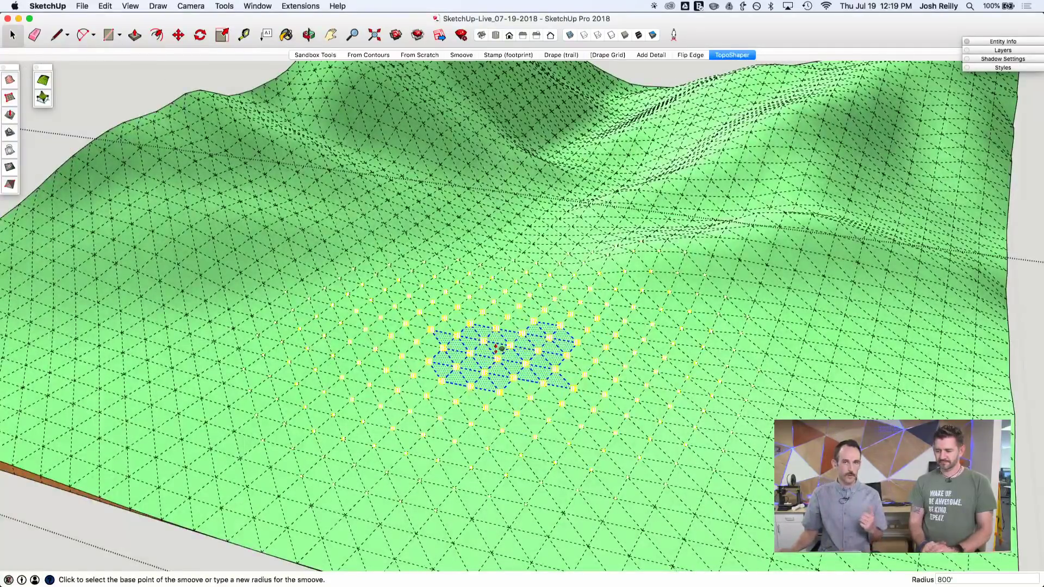
click(496, 347)
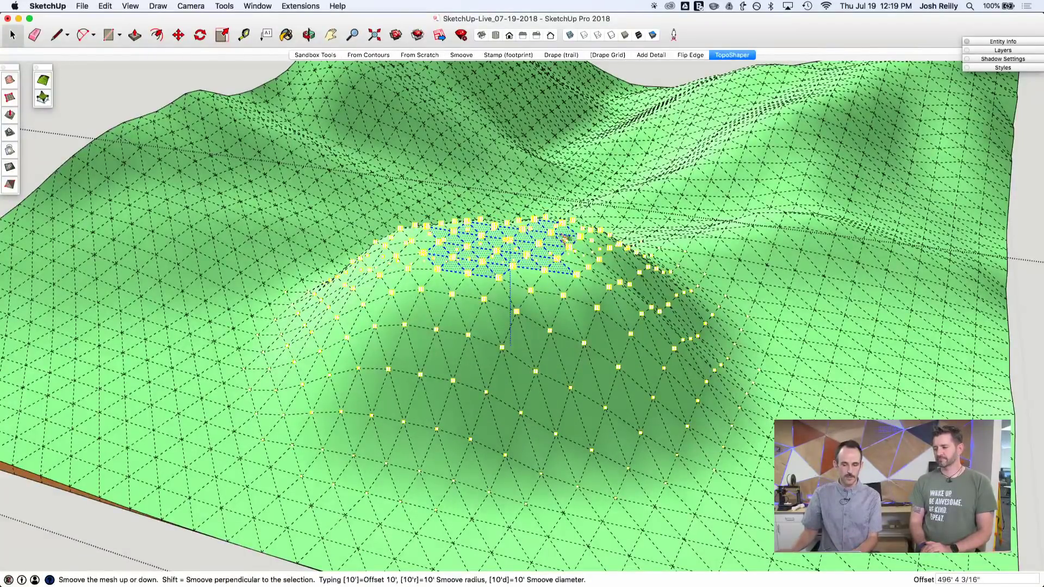
click(479, 252)
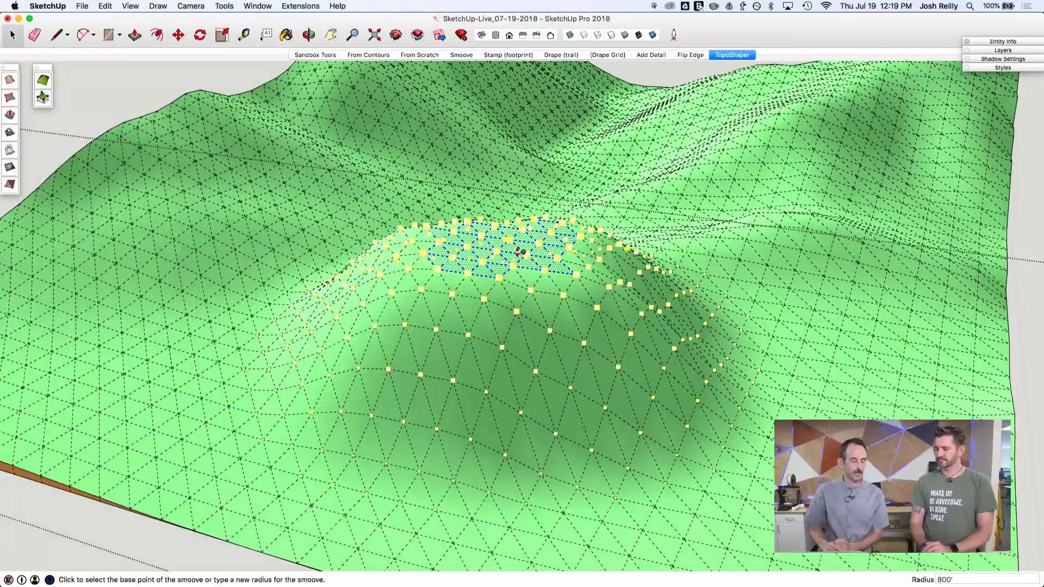
key(space)
Review the raised hill from another angle, leave the terrain group and save the model
scroll(518, 251, down, 10)
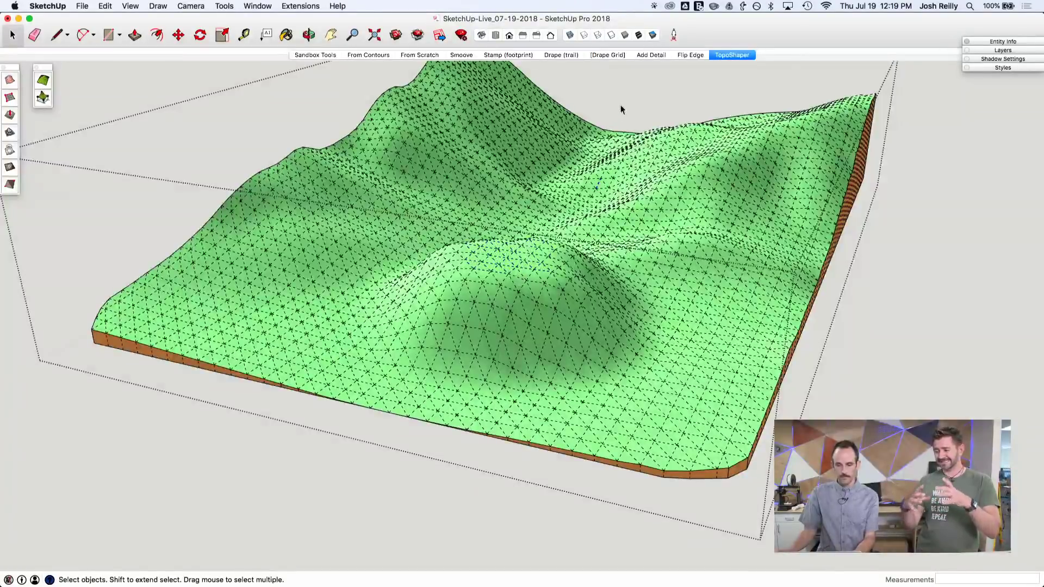
scroll(536, 262, up, 8)
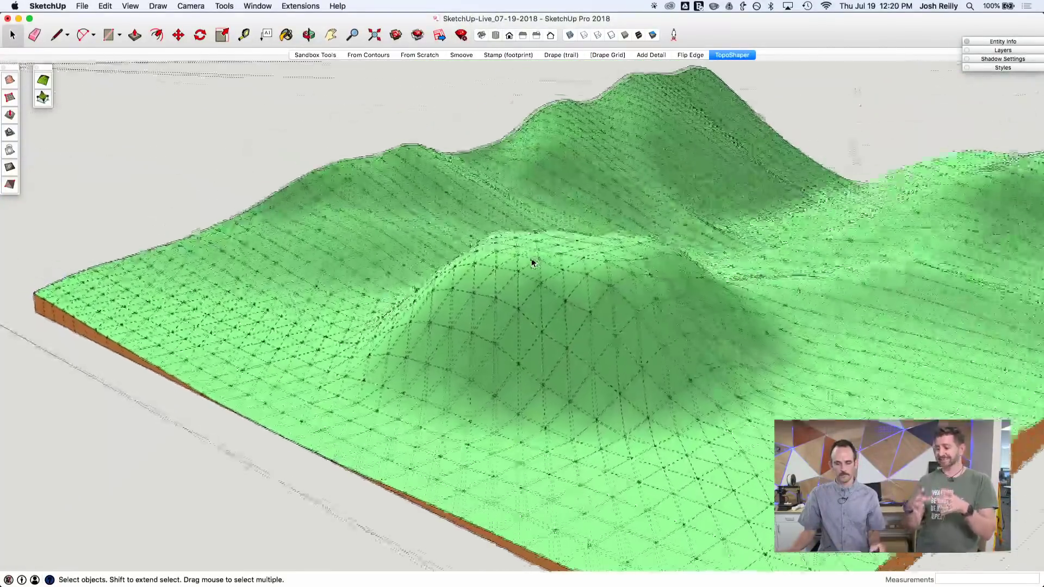
middle_drag(532, 264, 532, 263)
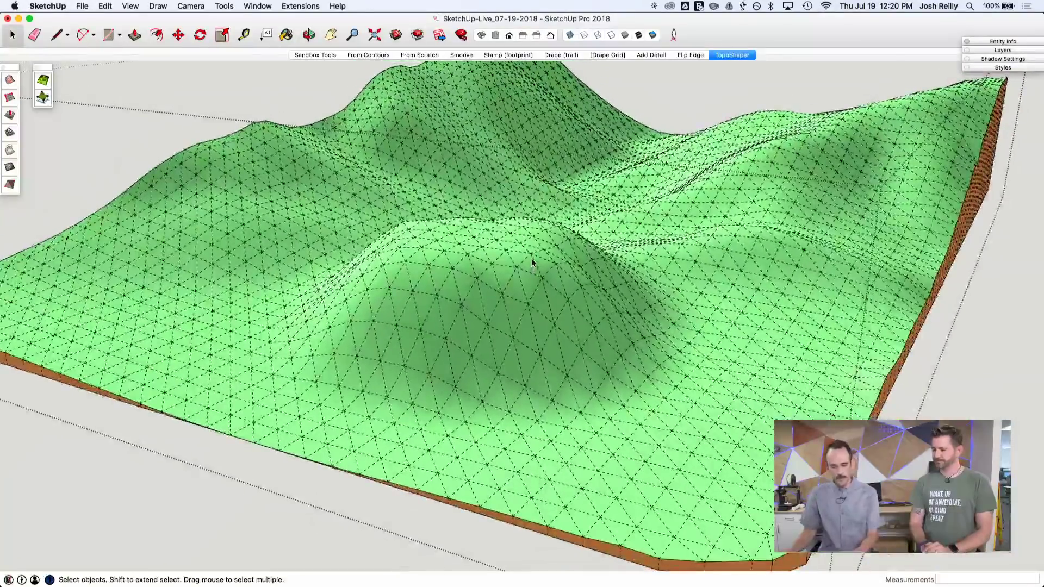
key(super+s)
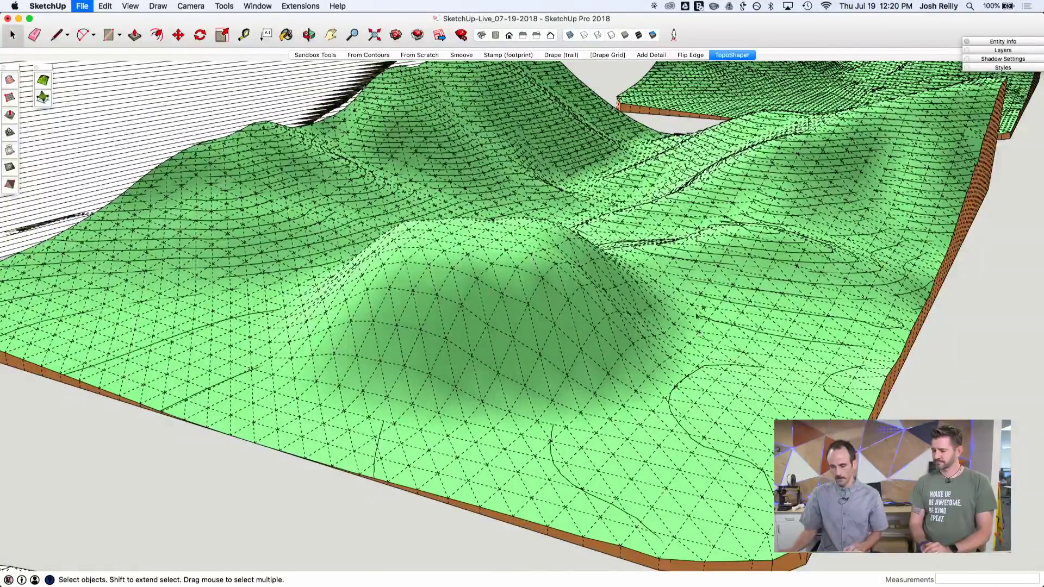
Switch to the tattoo_JR model and activate the Freehand tool over the scanned WILDERNESS contour drawing
mouse_move(558, 566)
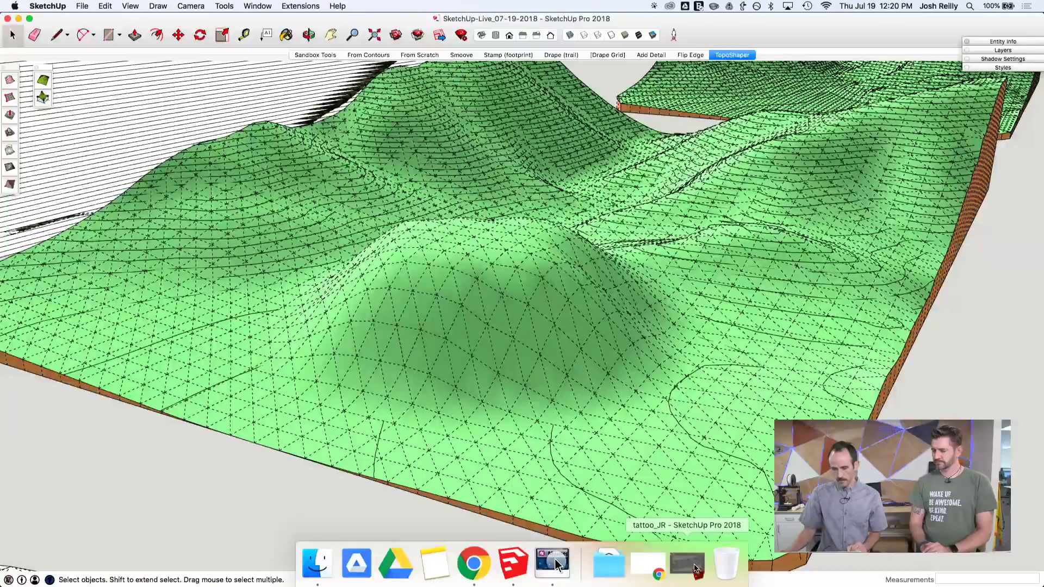
click(695, 569)
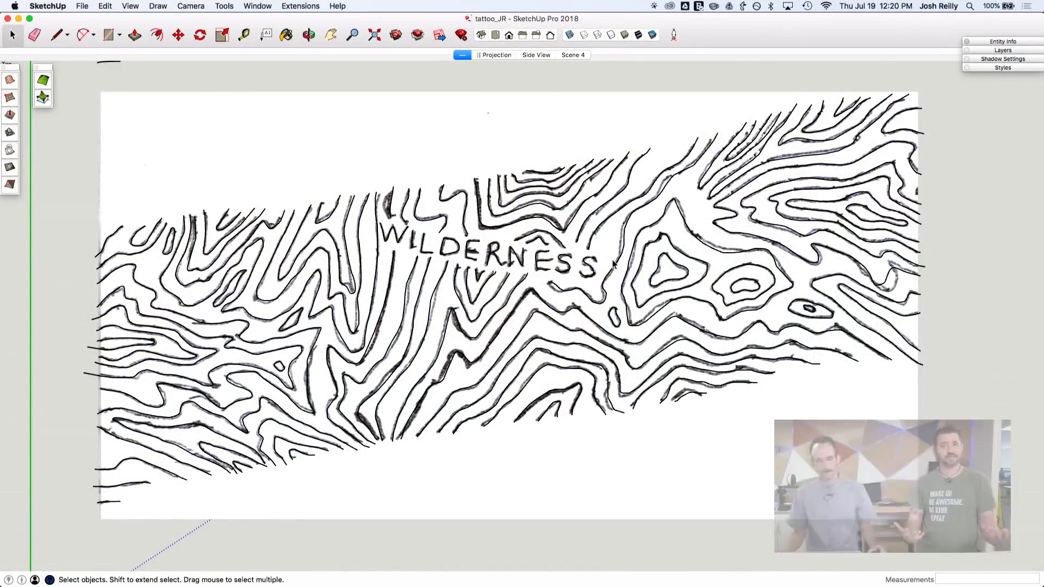
middle_drag(577, 320, 475, 233)
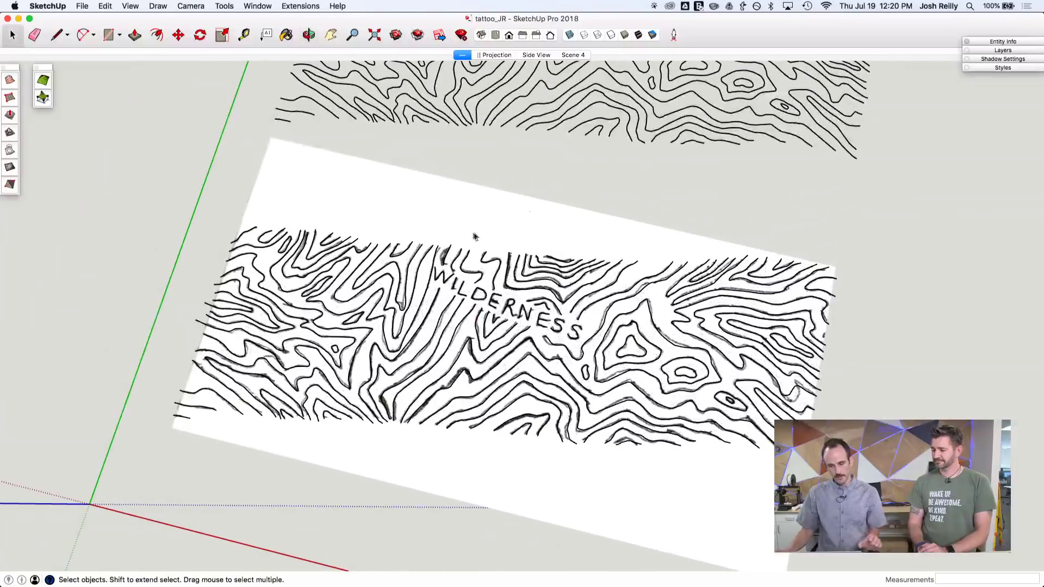
scroll(475, 232, up, 3)
click(61, 36)
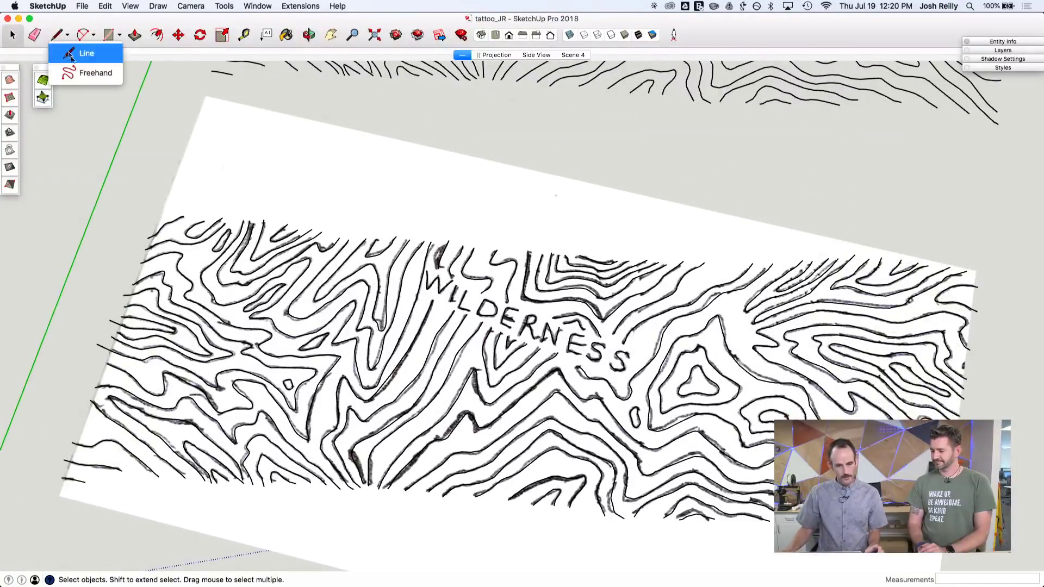
click(82, 70)
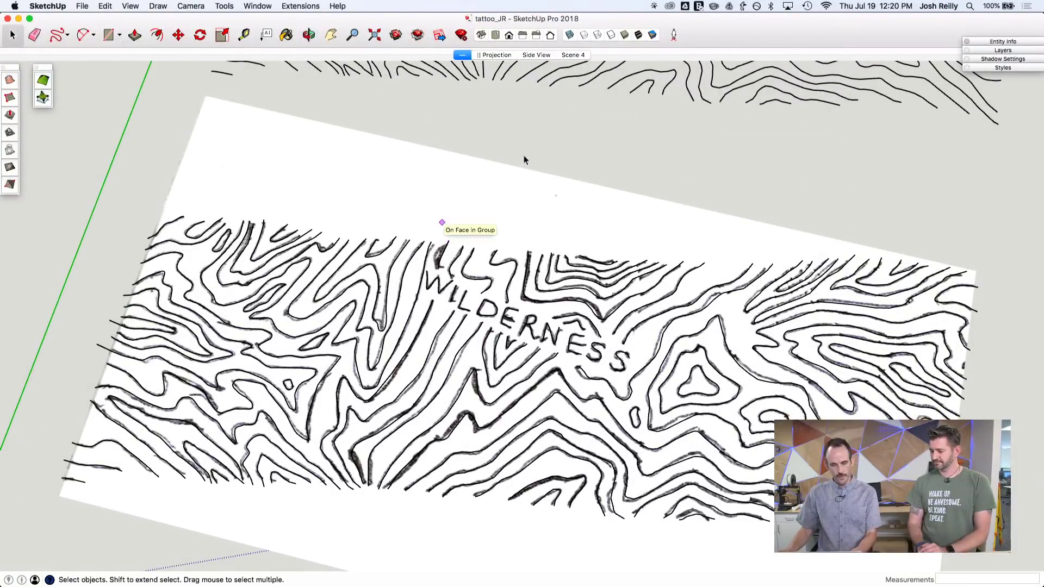
Shift the scanned WILDERNESS drawing aside temporarily to expose the contour lines traced over it, and cancel the move
click(510, 226)
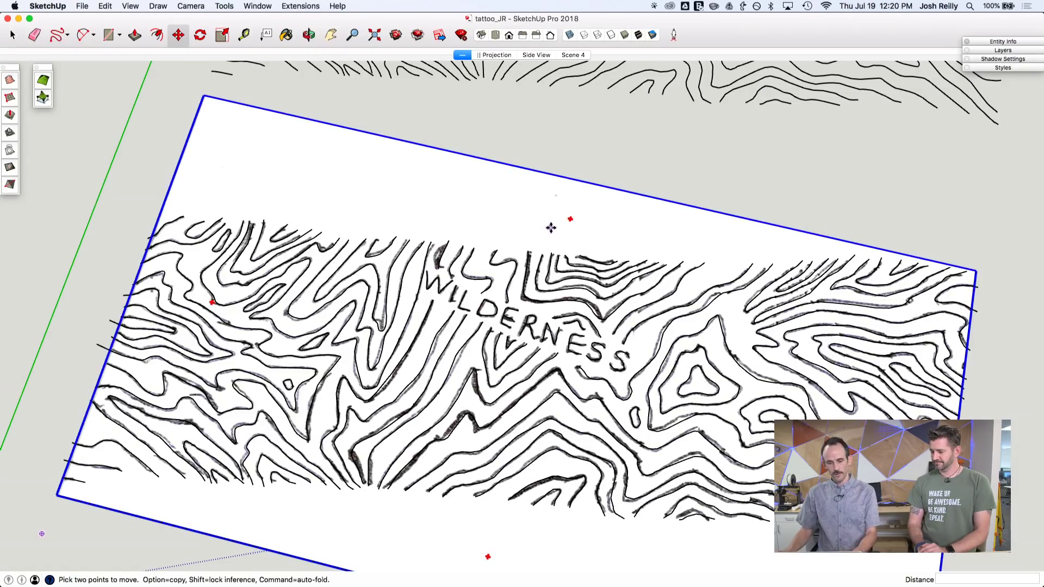
click(551, 227)
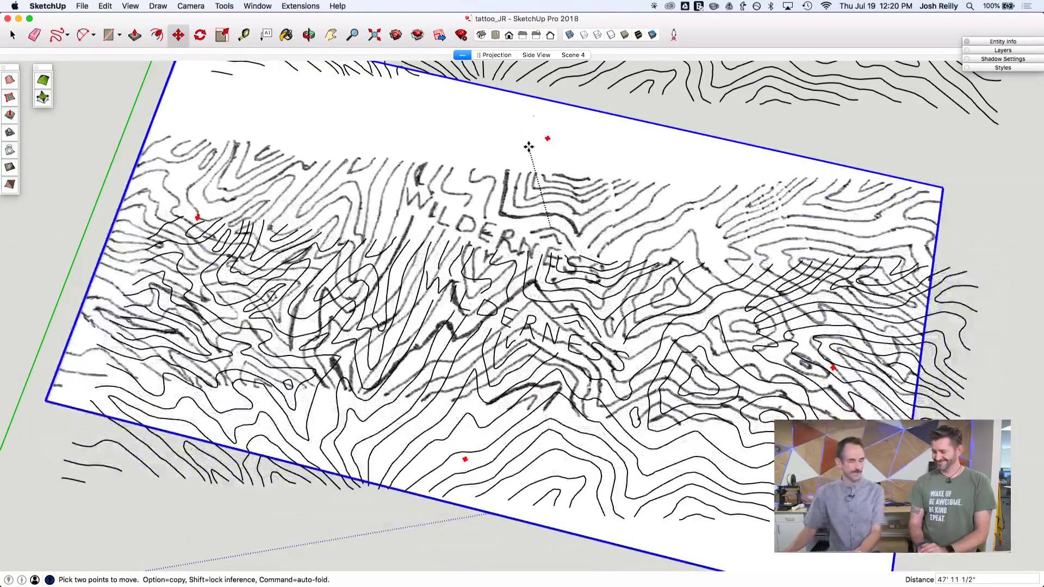
key(Escape)
Select the looping contour in the traced set without lettering, and compare the flat contours with the copy raised to different heights
middle_drag(588, 170, 585, 324)
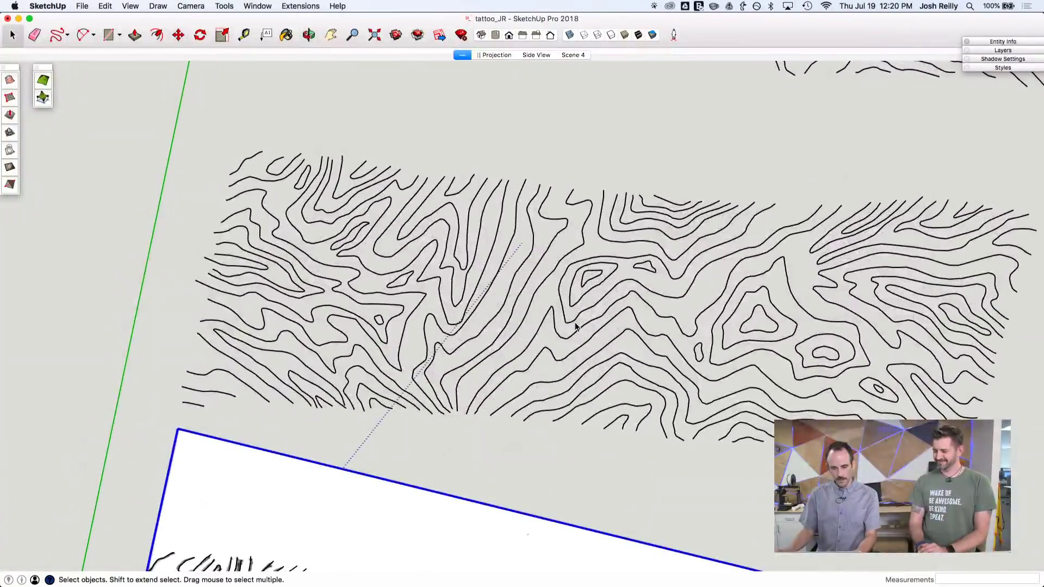
click(576, 326)
scroll(580, 325, up, 2)
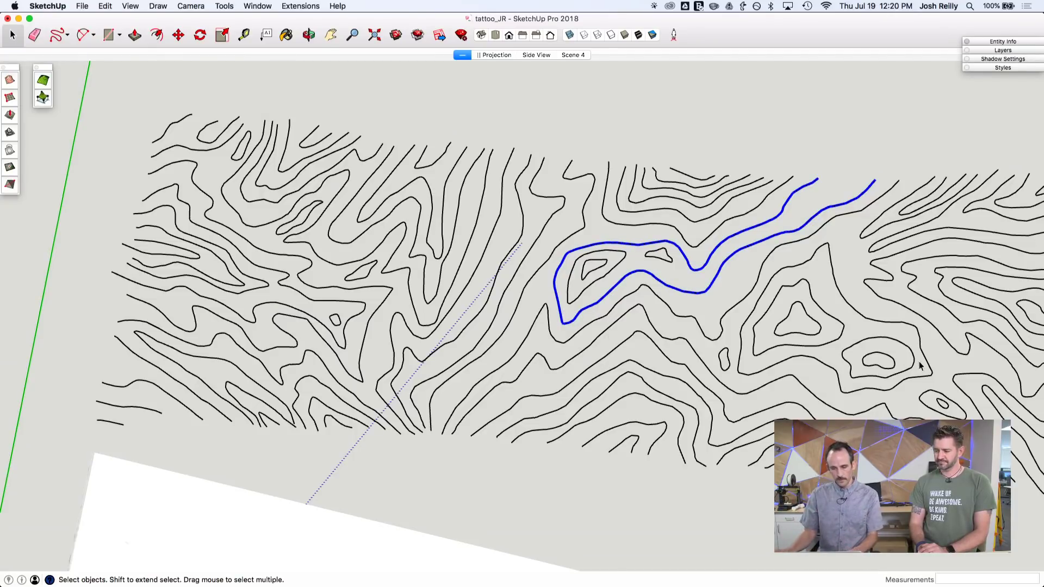
middle_drag(711, 355, 838, 375)
middle_drag(590, 220, 522, 228)
middle_drag(630, 254, 534, 383)
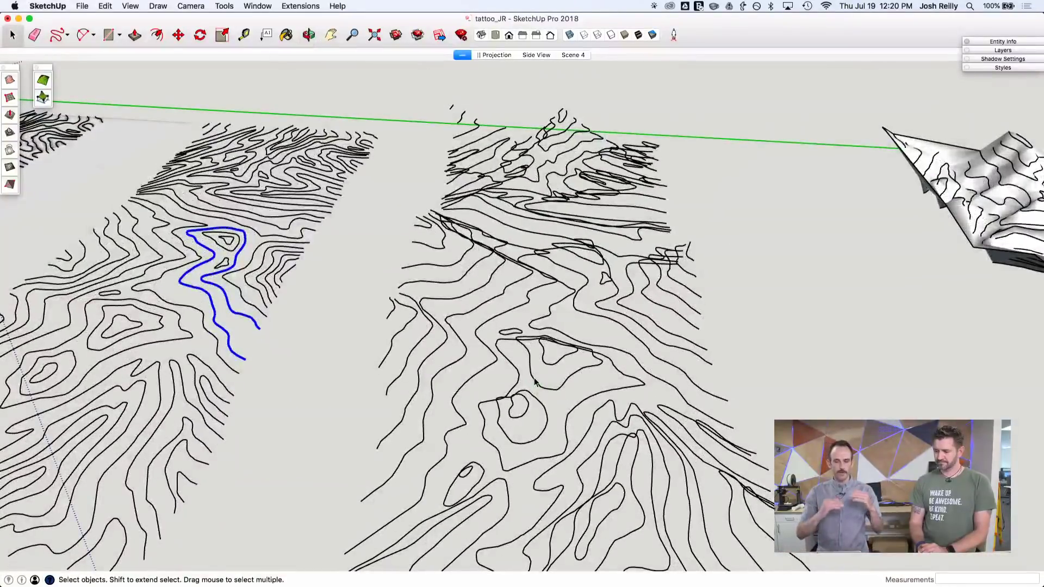
middle_drag(581, 432, 862, 492)
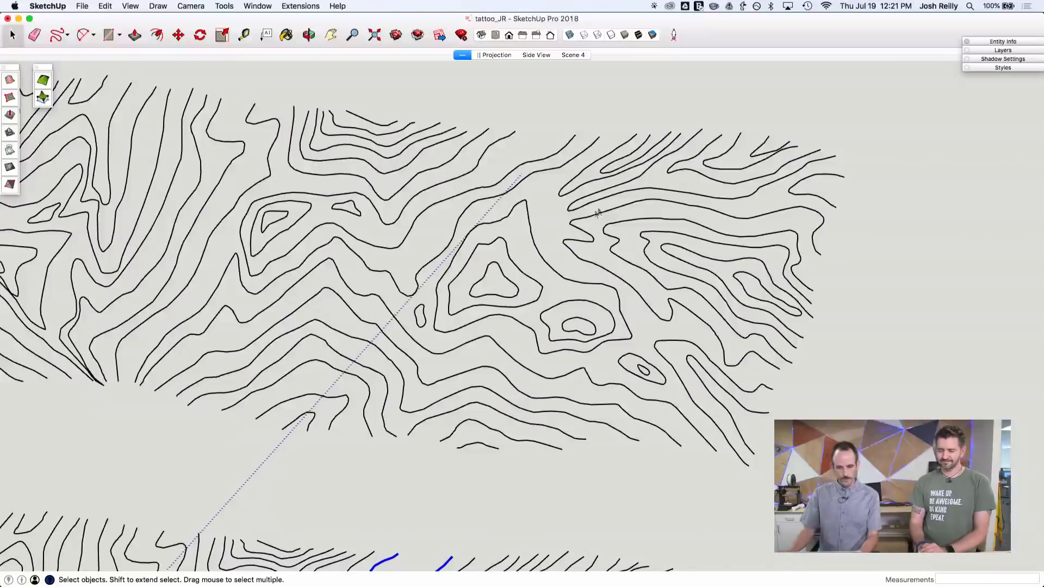
Examine the terrain surface with its contour lines and the neighbouring smooth terrain intersected by the blue water plane
middle_drag(735, 352, 546, 288)
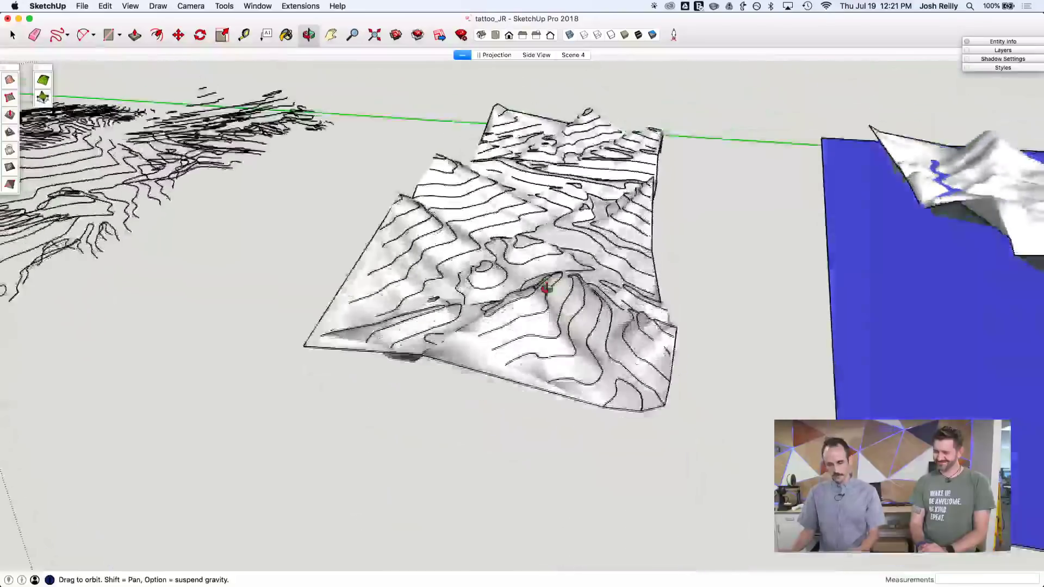
scroll(546, 275, up, 5)
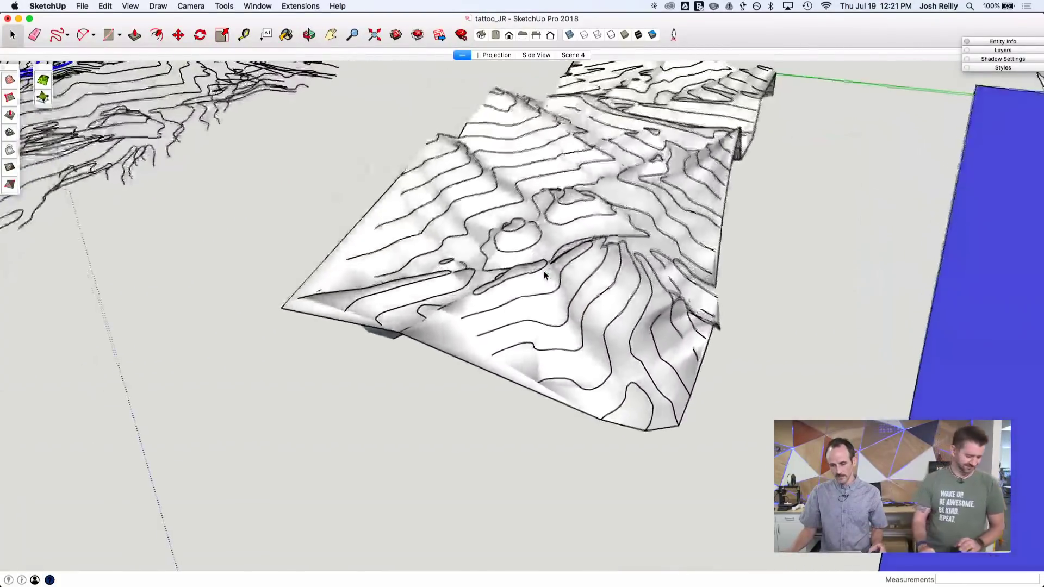
scroll(544, 275, down, 8)
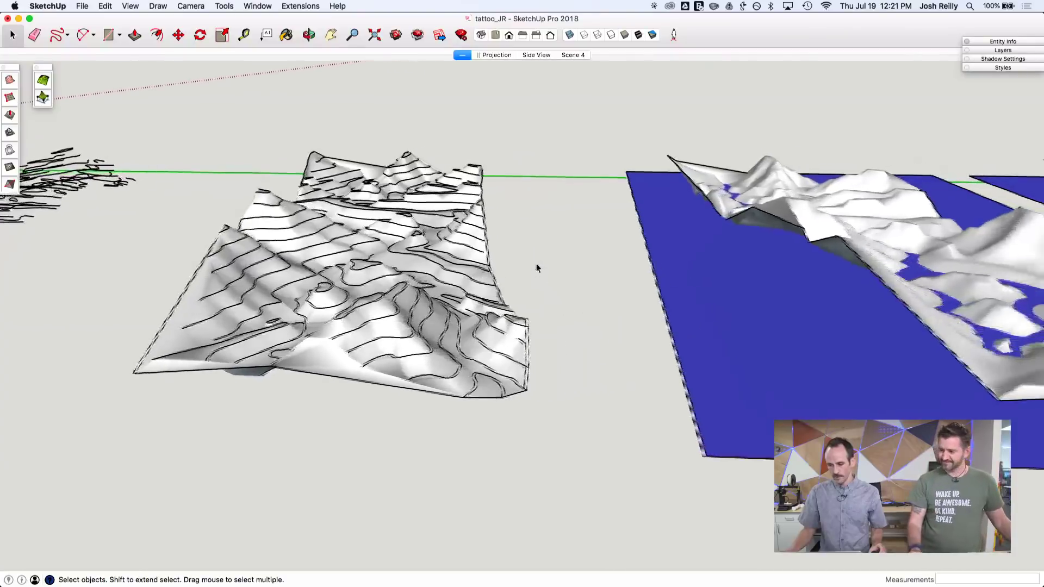
scroll(536, 268, up, 8)
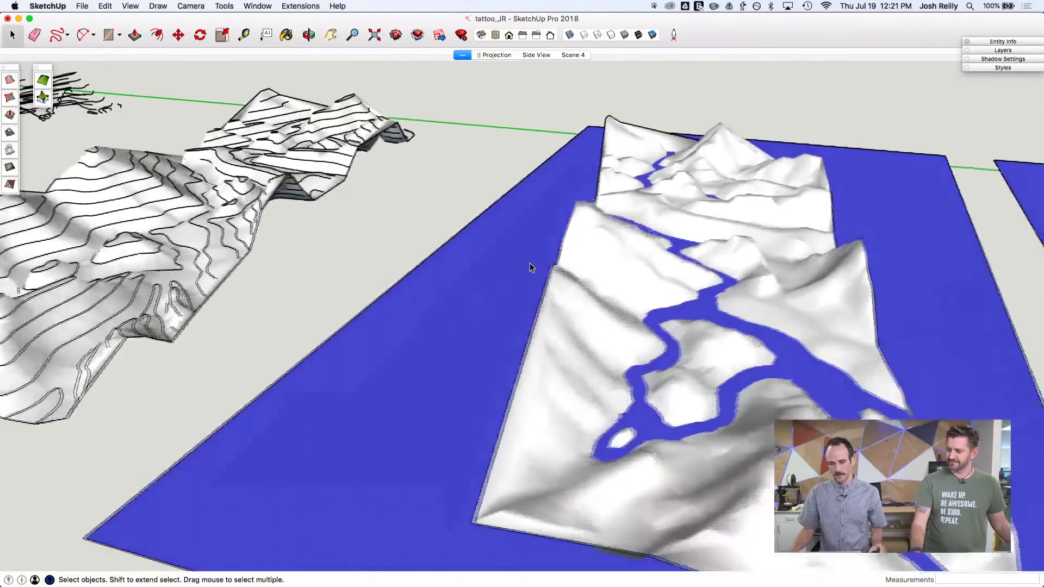
scroll(531, 266, up, 2)
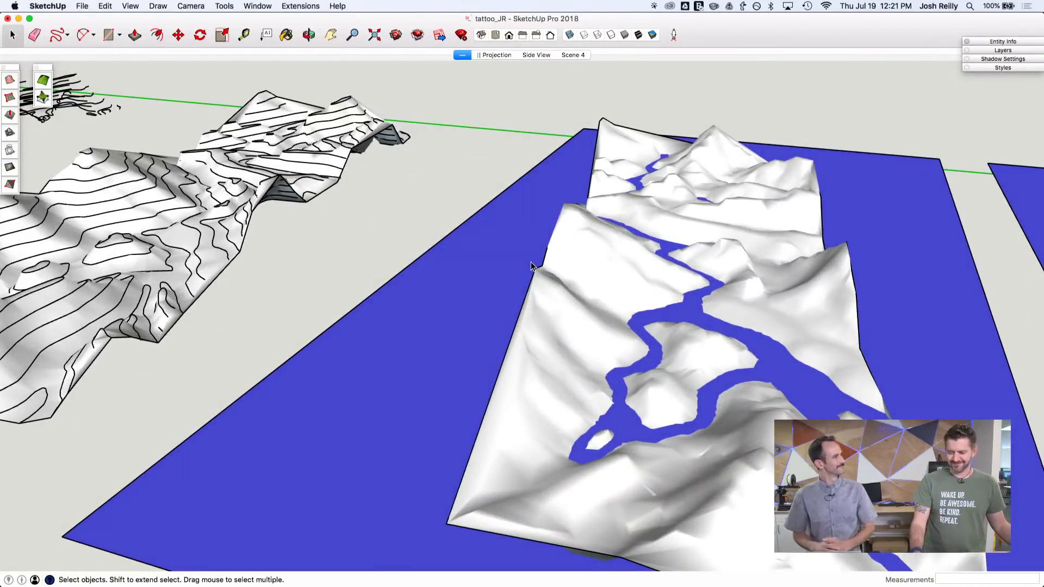